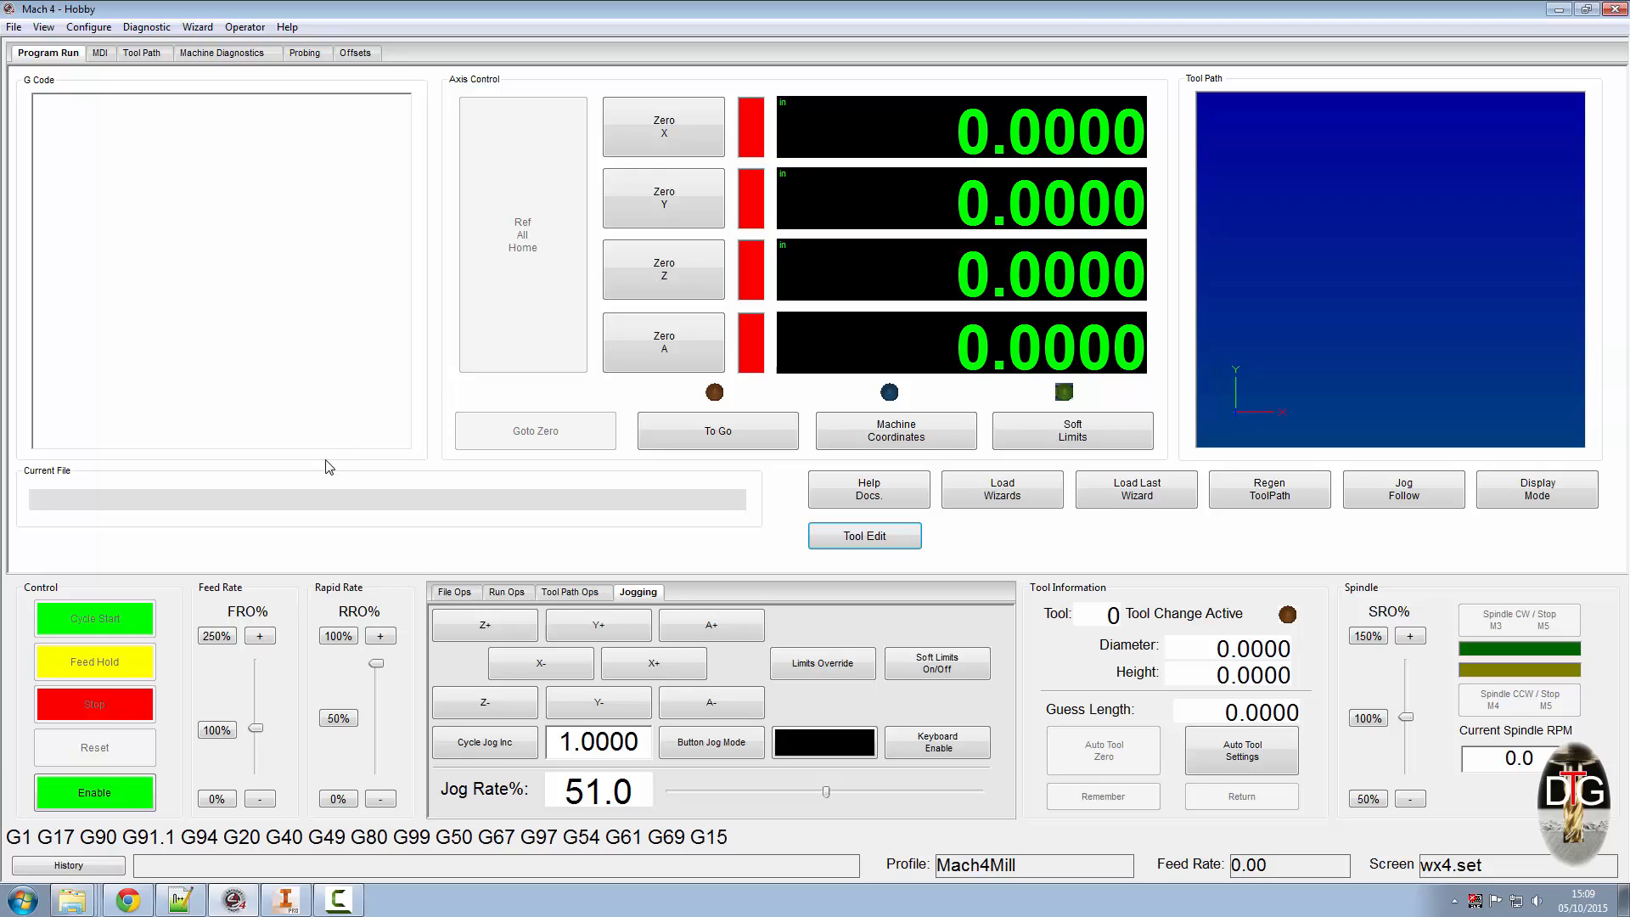
- Switch to Inventor and review the general, cutter, and feed and speed settings of the 6.35 mm flat tool
{"action": "left_click", "coordinate": [290, 902]}
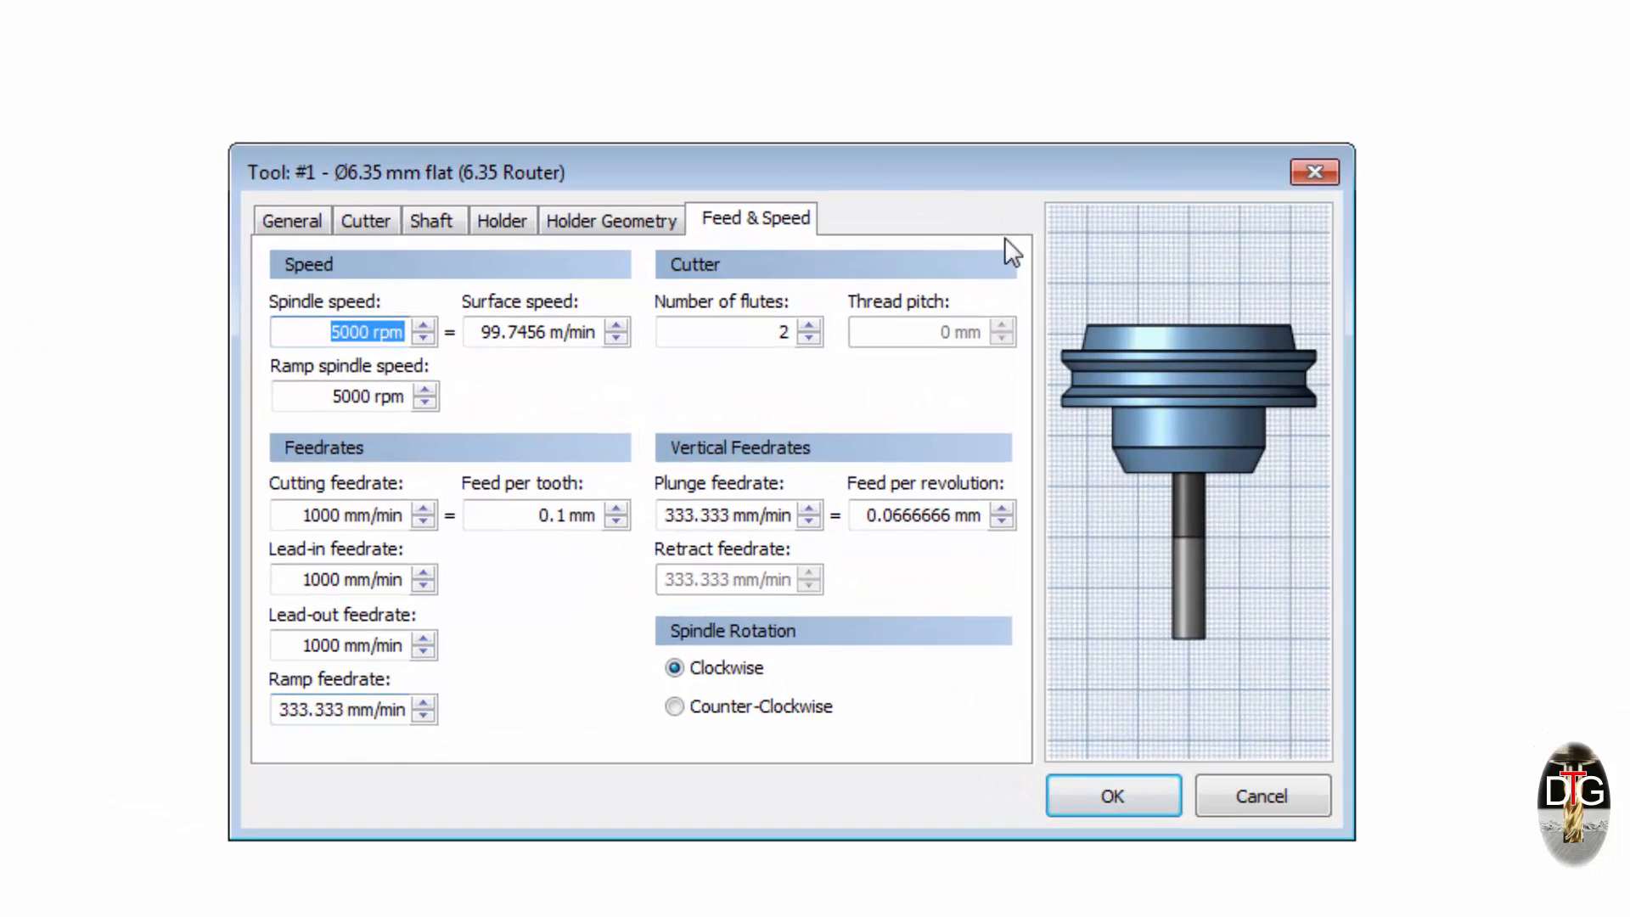
{"action": "left_click", "coordinate": [289, 220]}
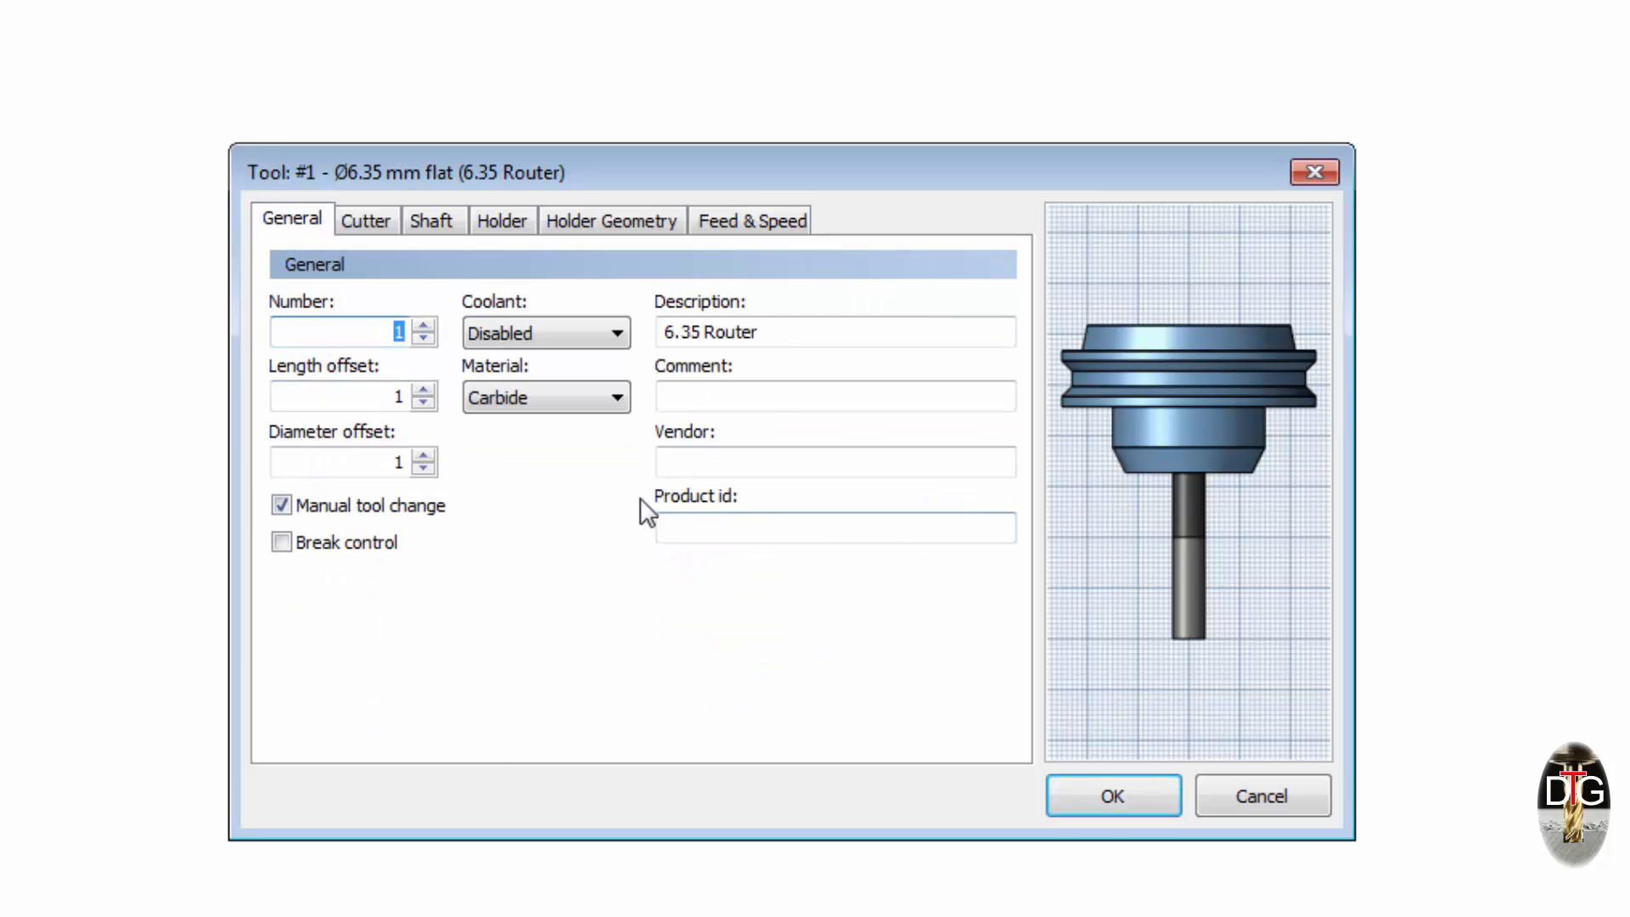
{"action": "left_click", "coordinate": [366, 220]}
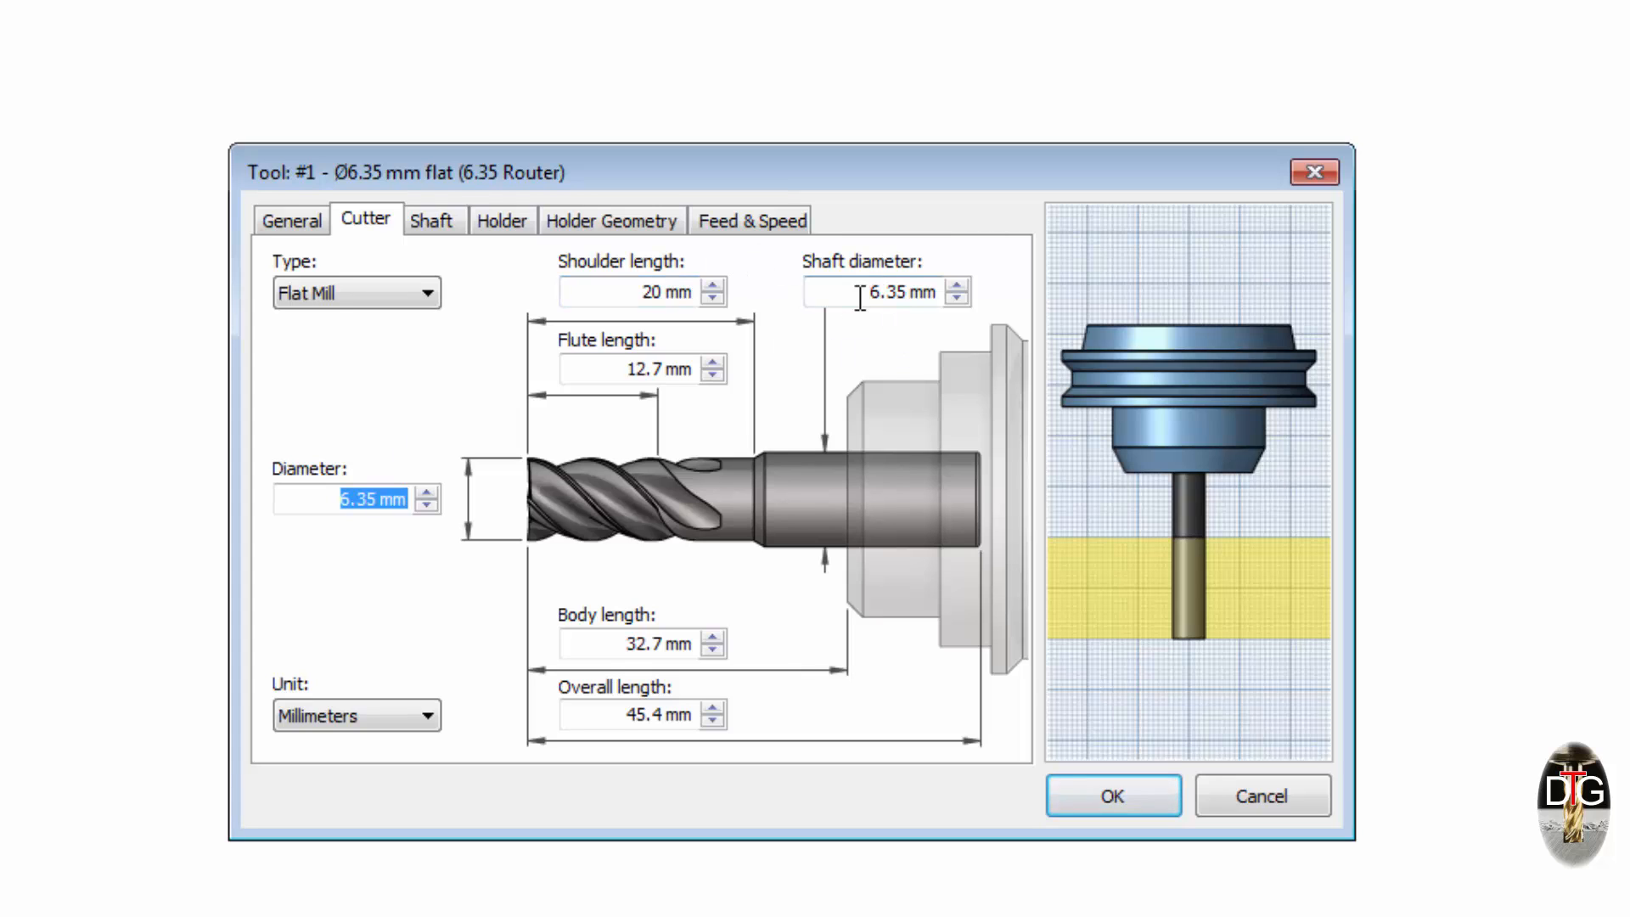
{"action": "left_click", "coordinate": [736, 223]}
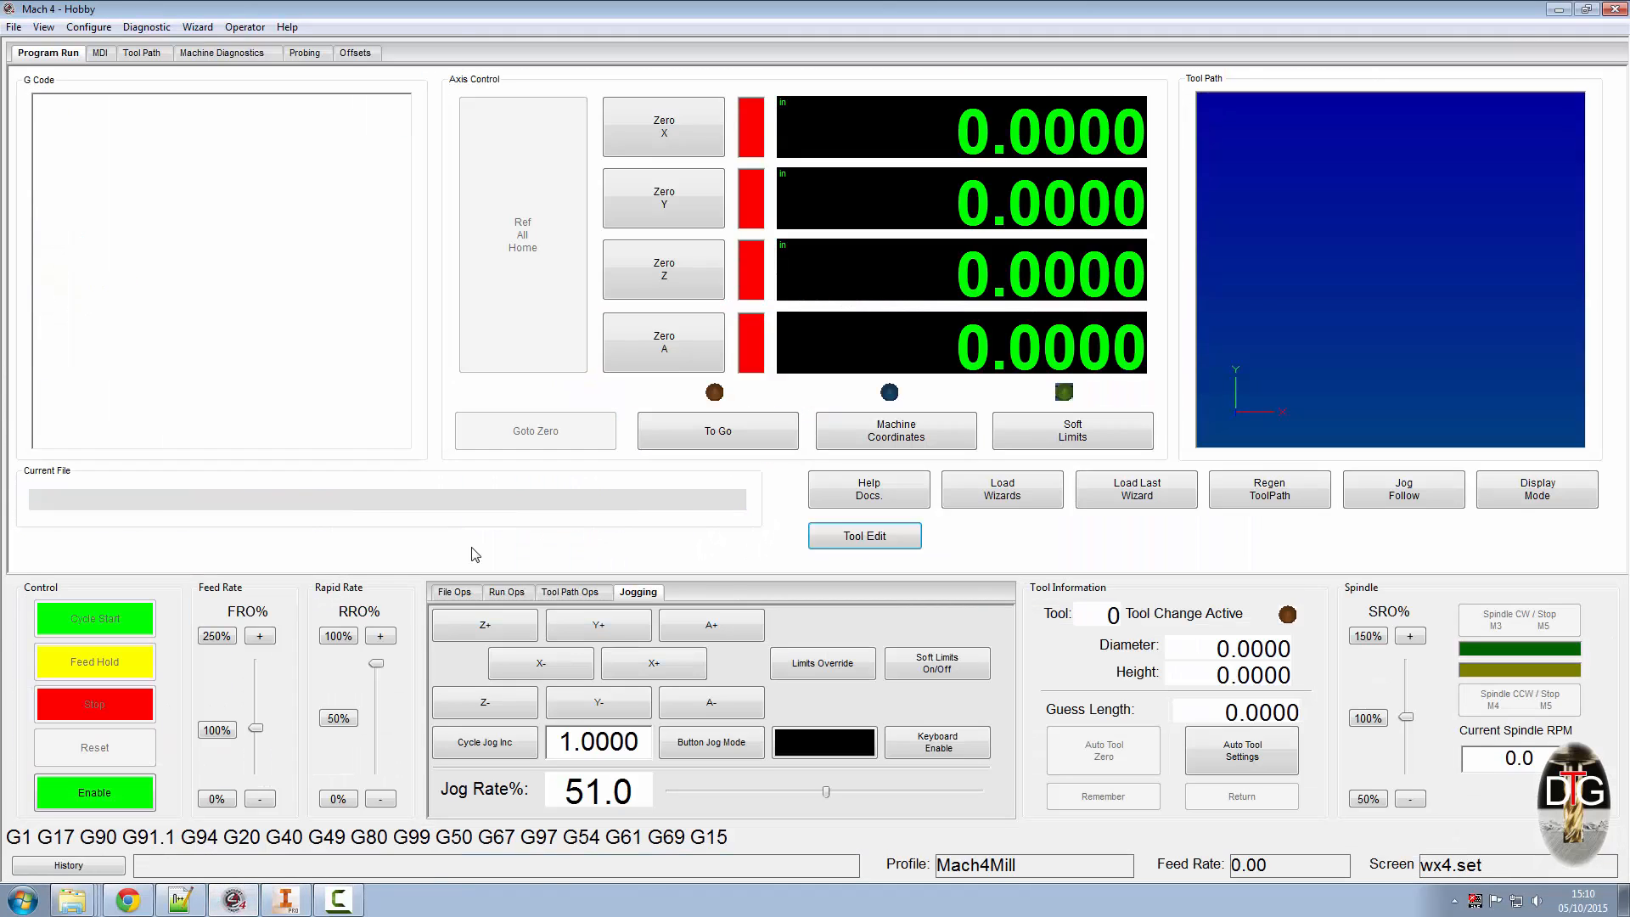
- Open the Mach4 tool table to examine which values it stores for each tool
{"action": "left_click", "coordinate": [43, 26]}
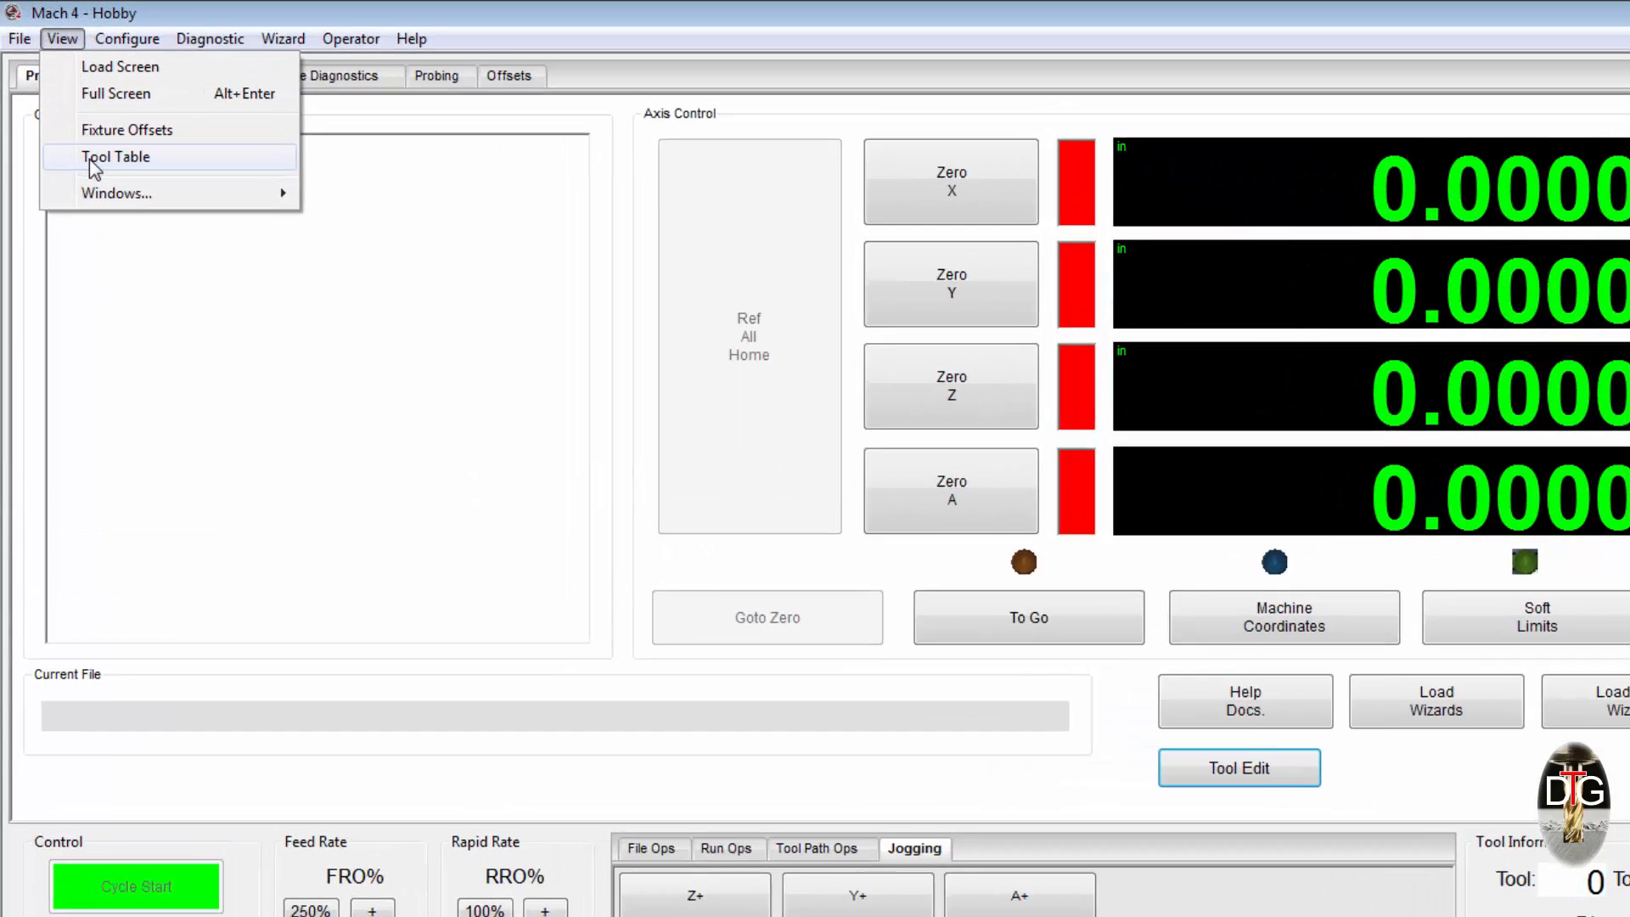
{"action": "left_click", "coordinate": [69, 118]}
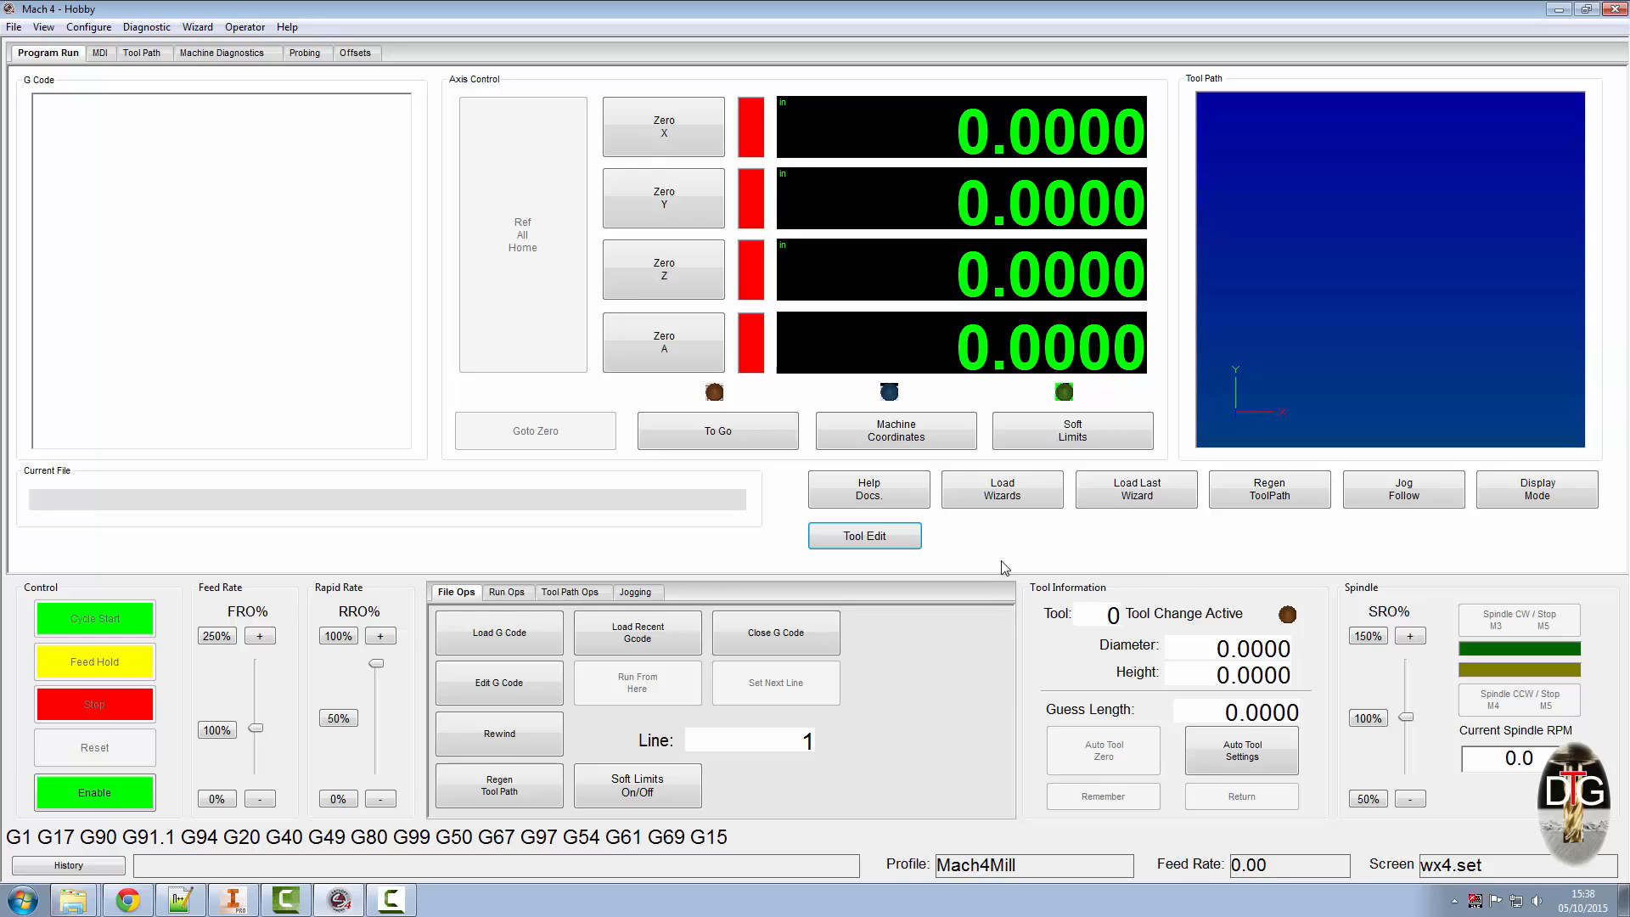
- Open the Tool Library and the Tool Offsets table, and arrange the two windows side by side
{"action": "left_click", "coordinate": [856, 537]}
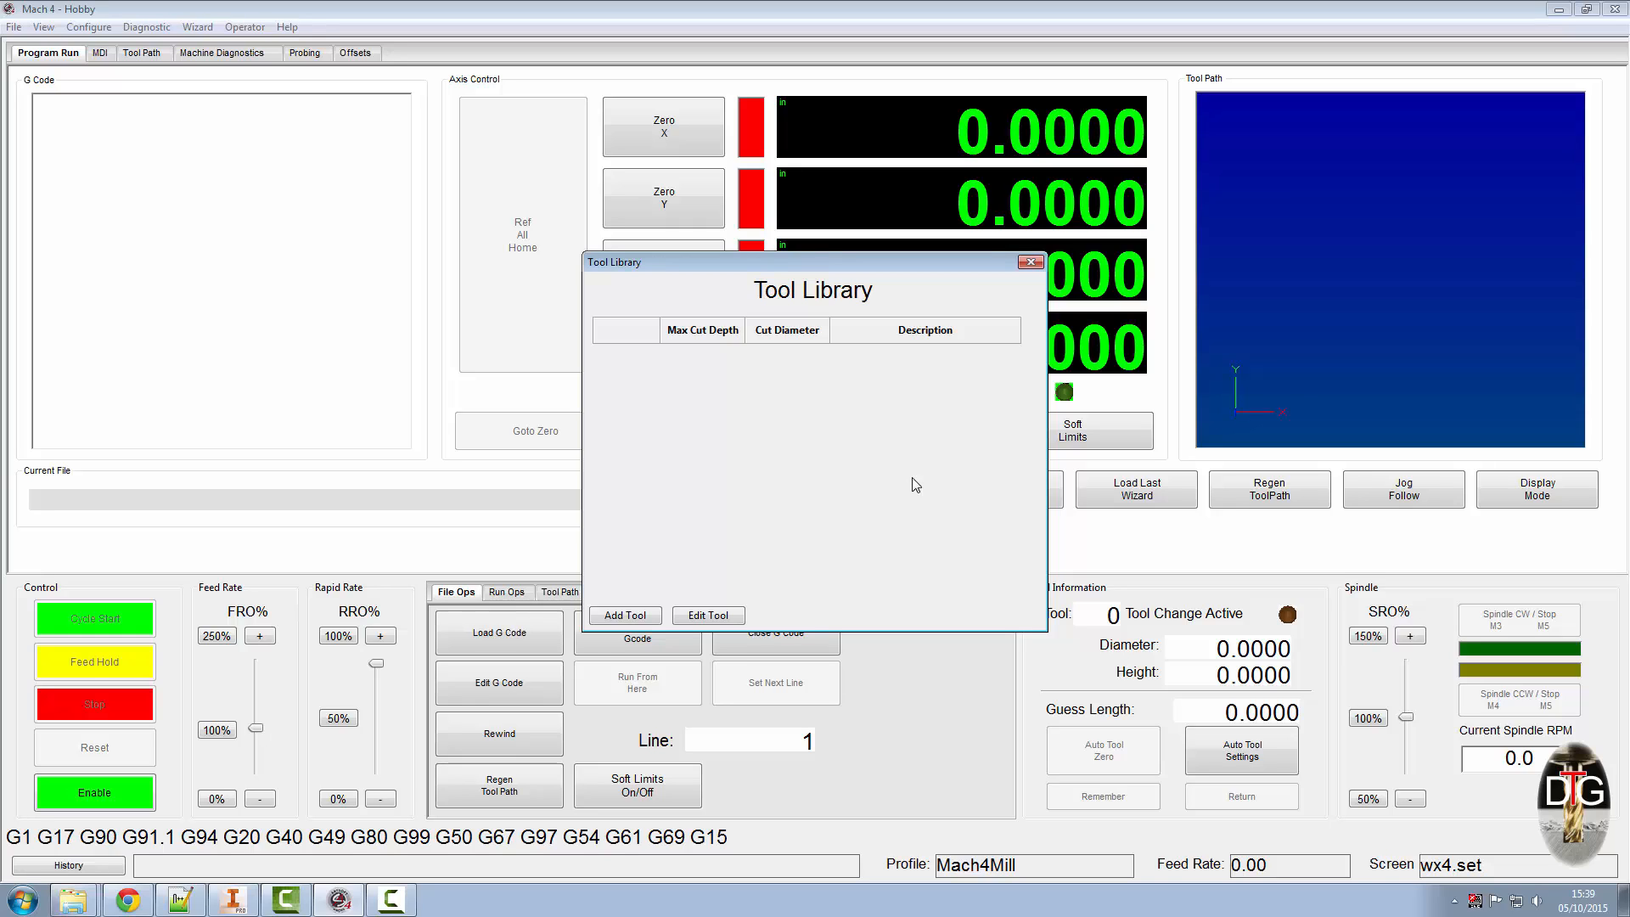
{"action": "left_click", "coordinate": [43, 26]}
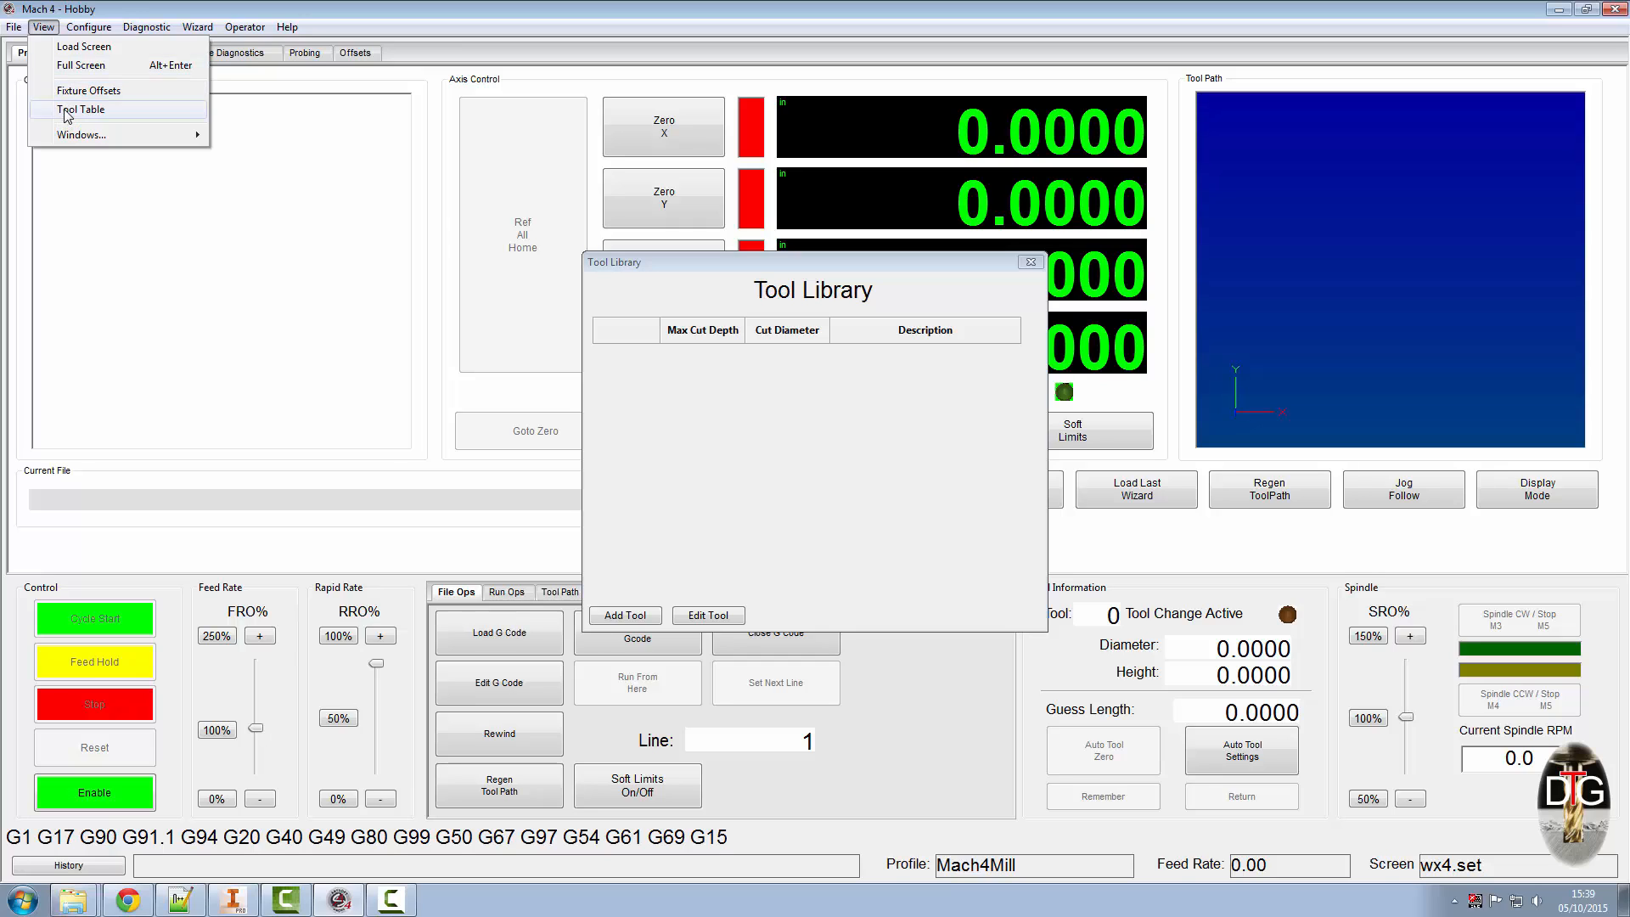
{"action": "left_click", "coordinate": [66, 109]}
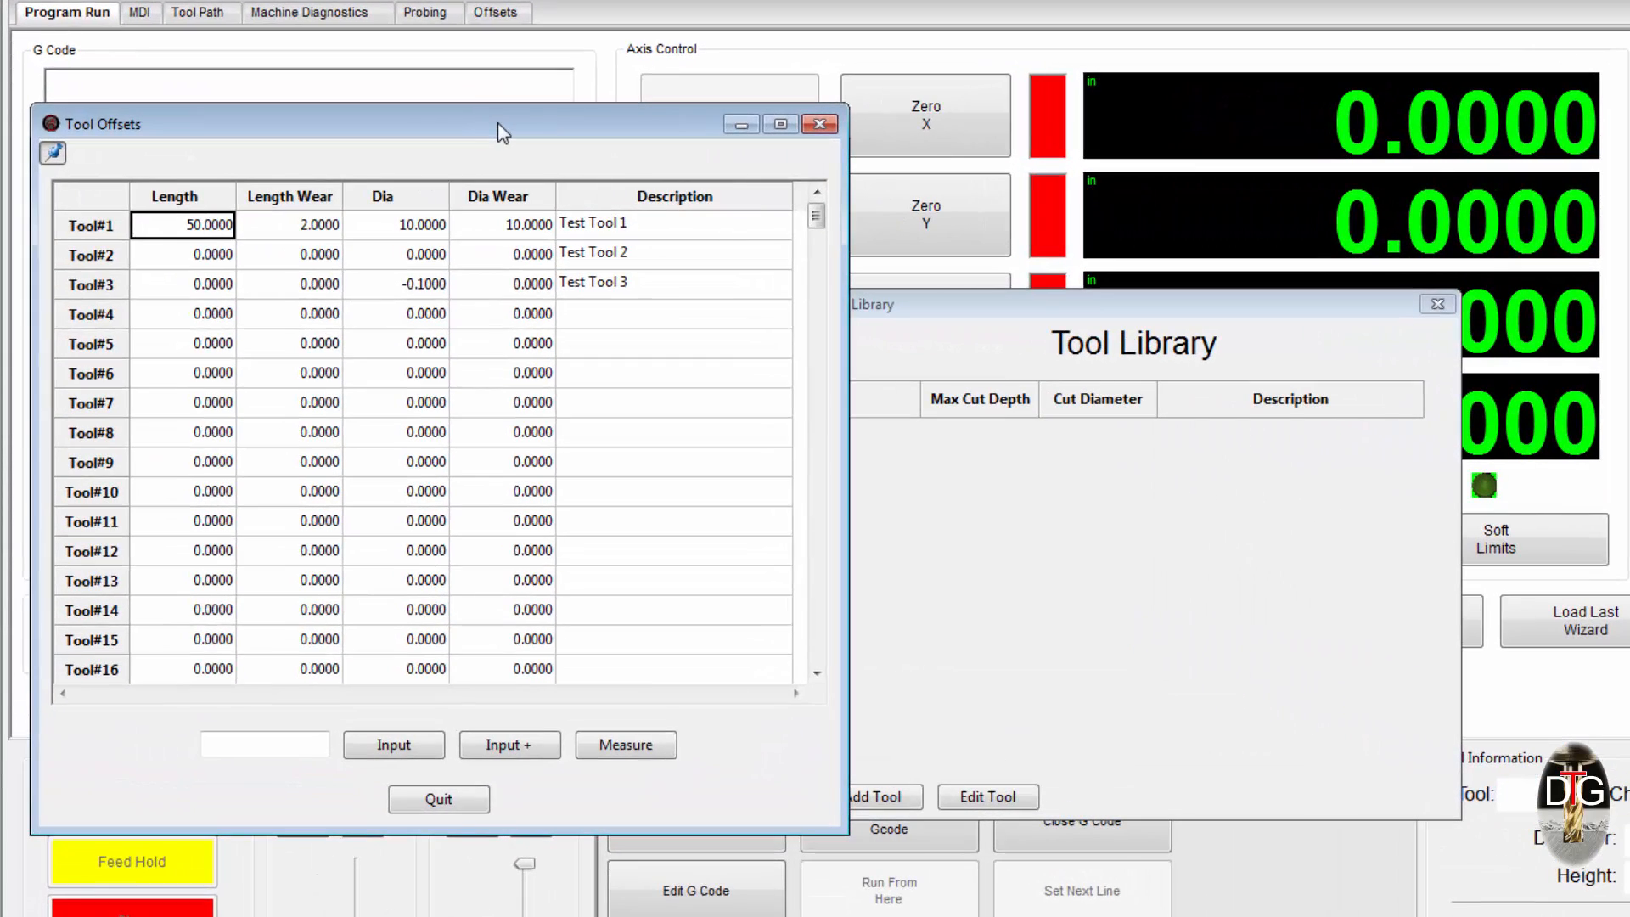
{"action": "left_click_drag", "start_coordinate": [377, 130], "coordinate": [355, 155]}
{"action": "left_click_drag", "start_coordinate": [473, 164], "coordinate": [473, 167]}
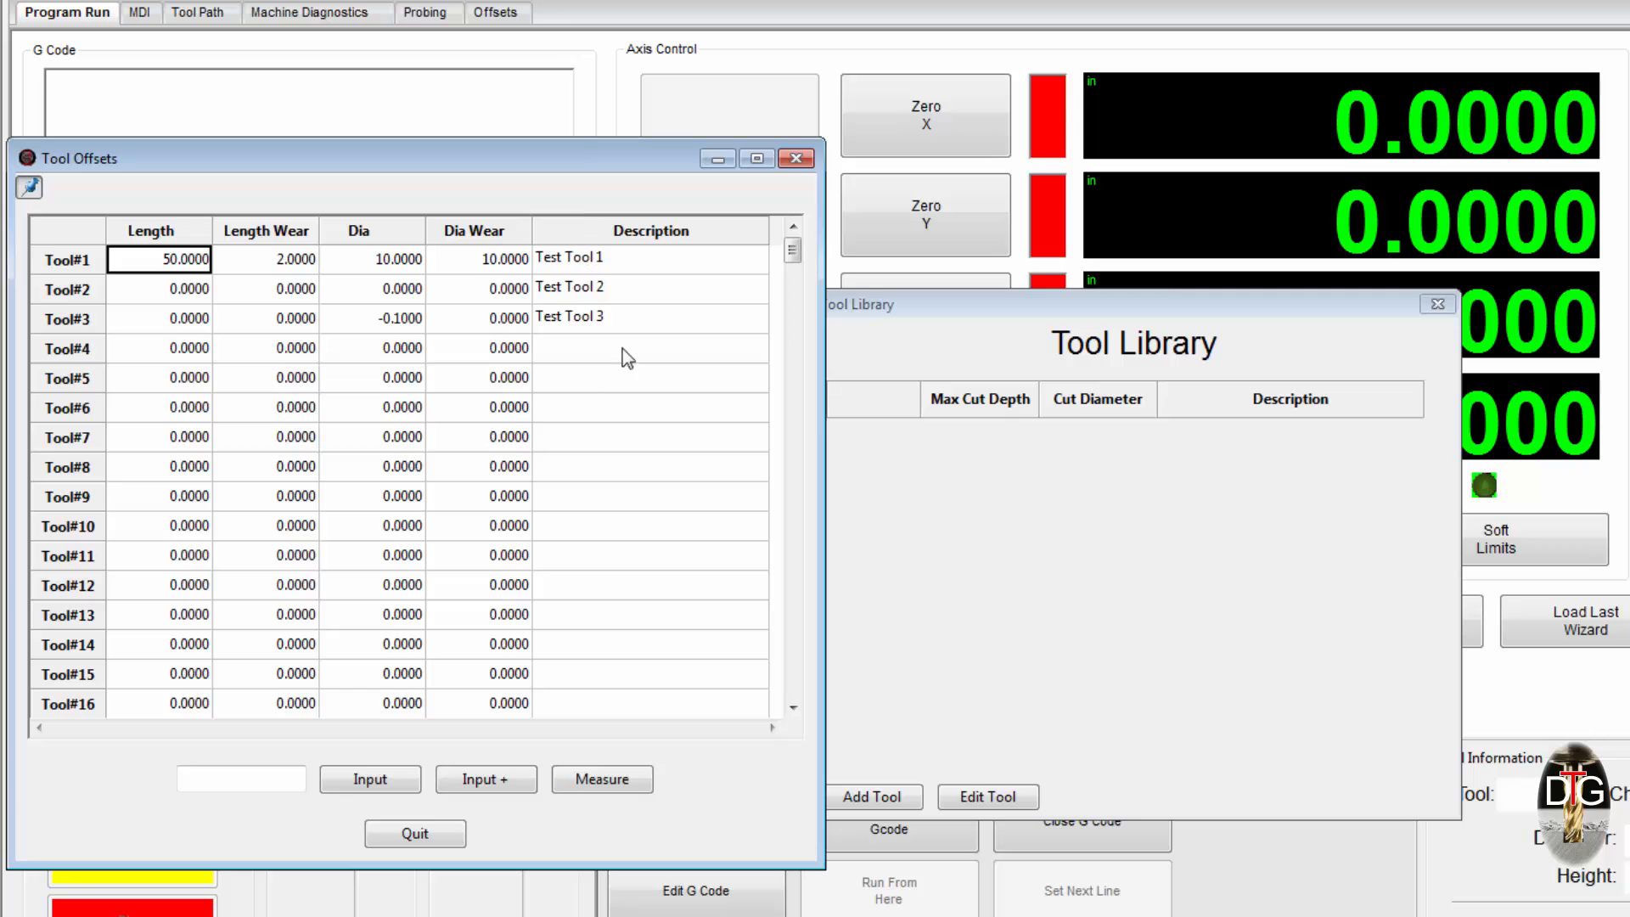
{"action": "left_click_drag", "start_coordinate": [1138, 310], "coordinate": [1199, 278]}
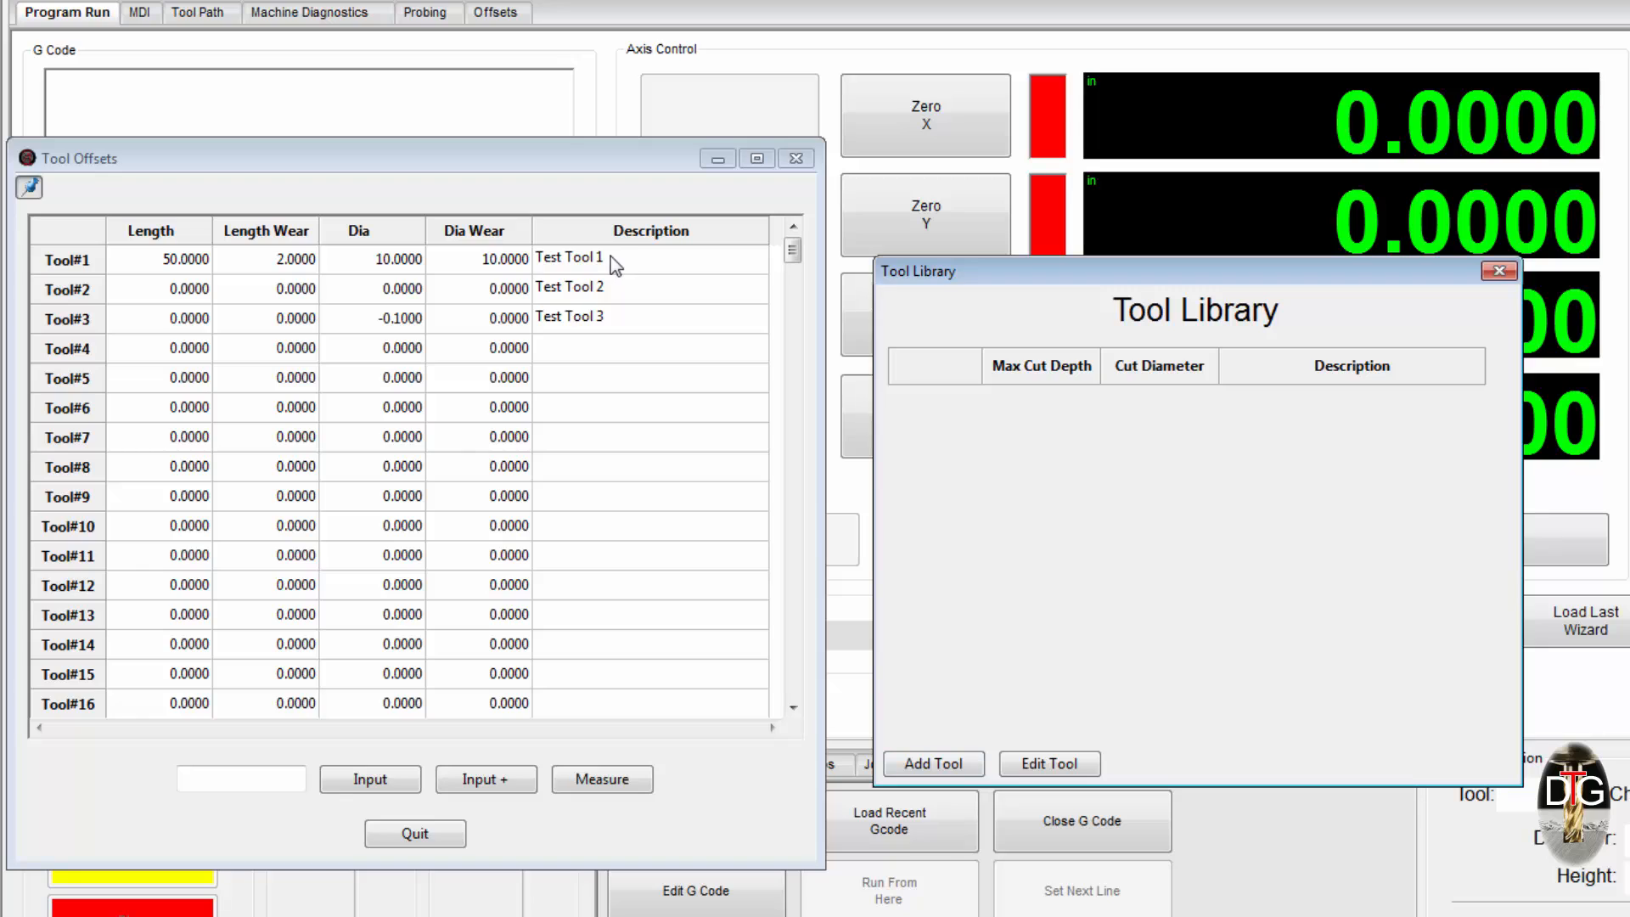
- Add tools 1 to 3 to the Tool Library
{"action": "left_click", "coordinate": [937, 764]}
{"action": "left_click", "coordinate": [936, 764]}
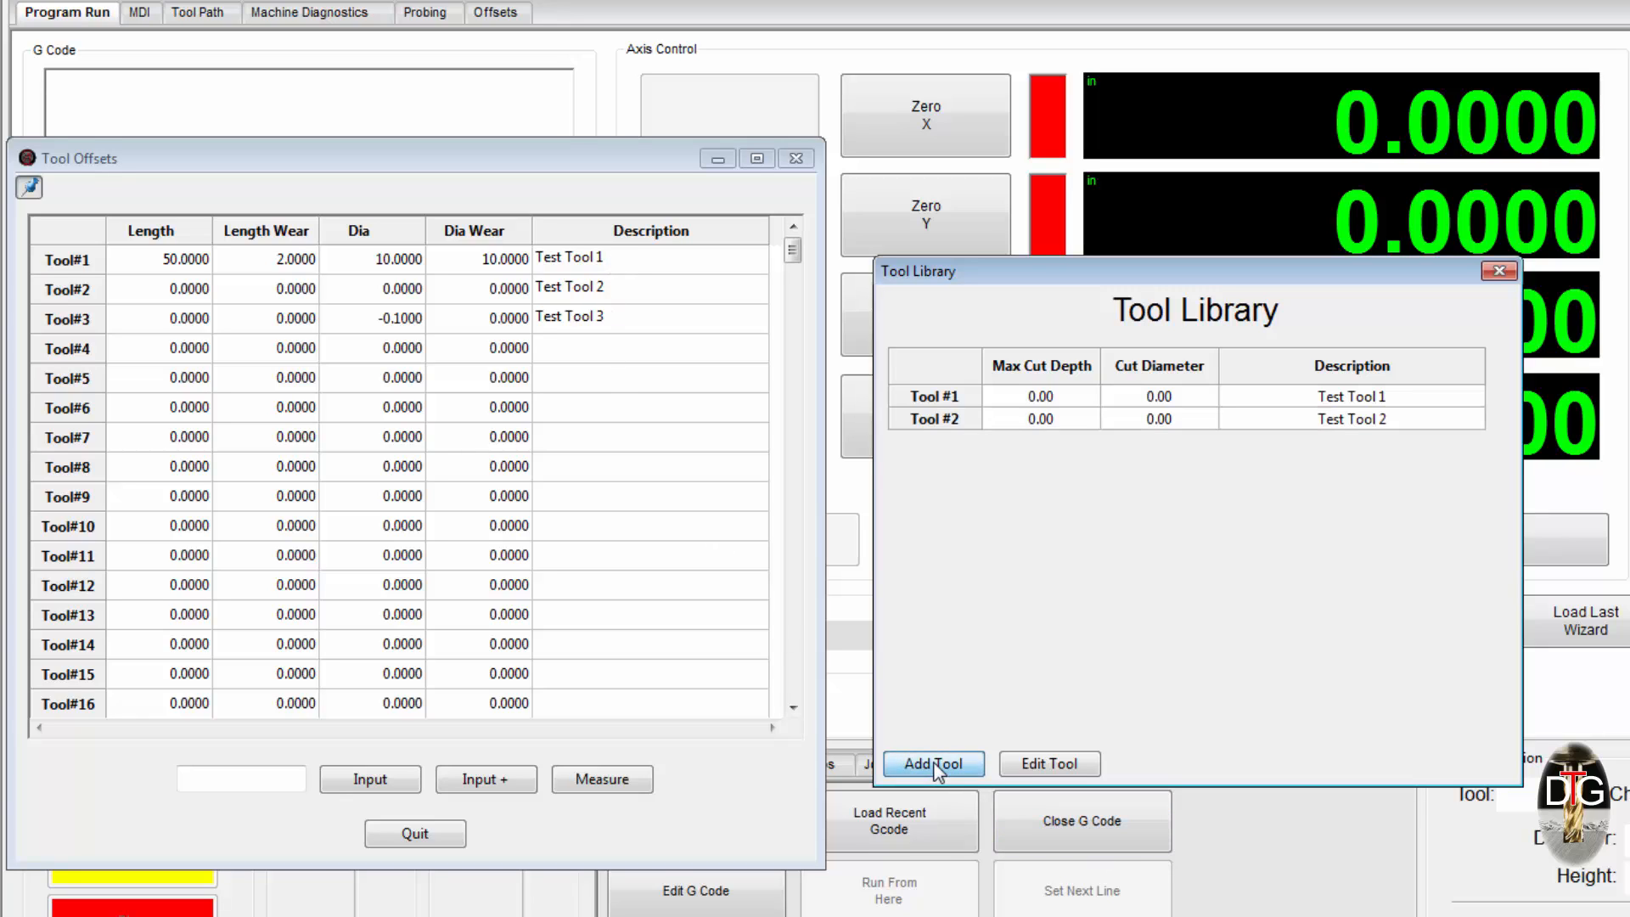
{"action": "left_click", "coordinate": [937, 765]}
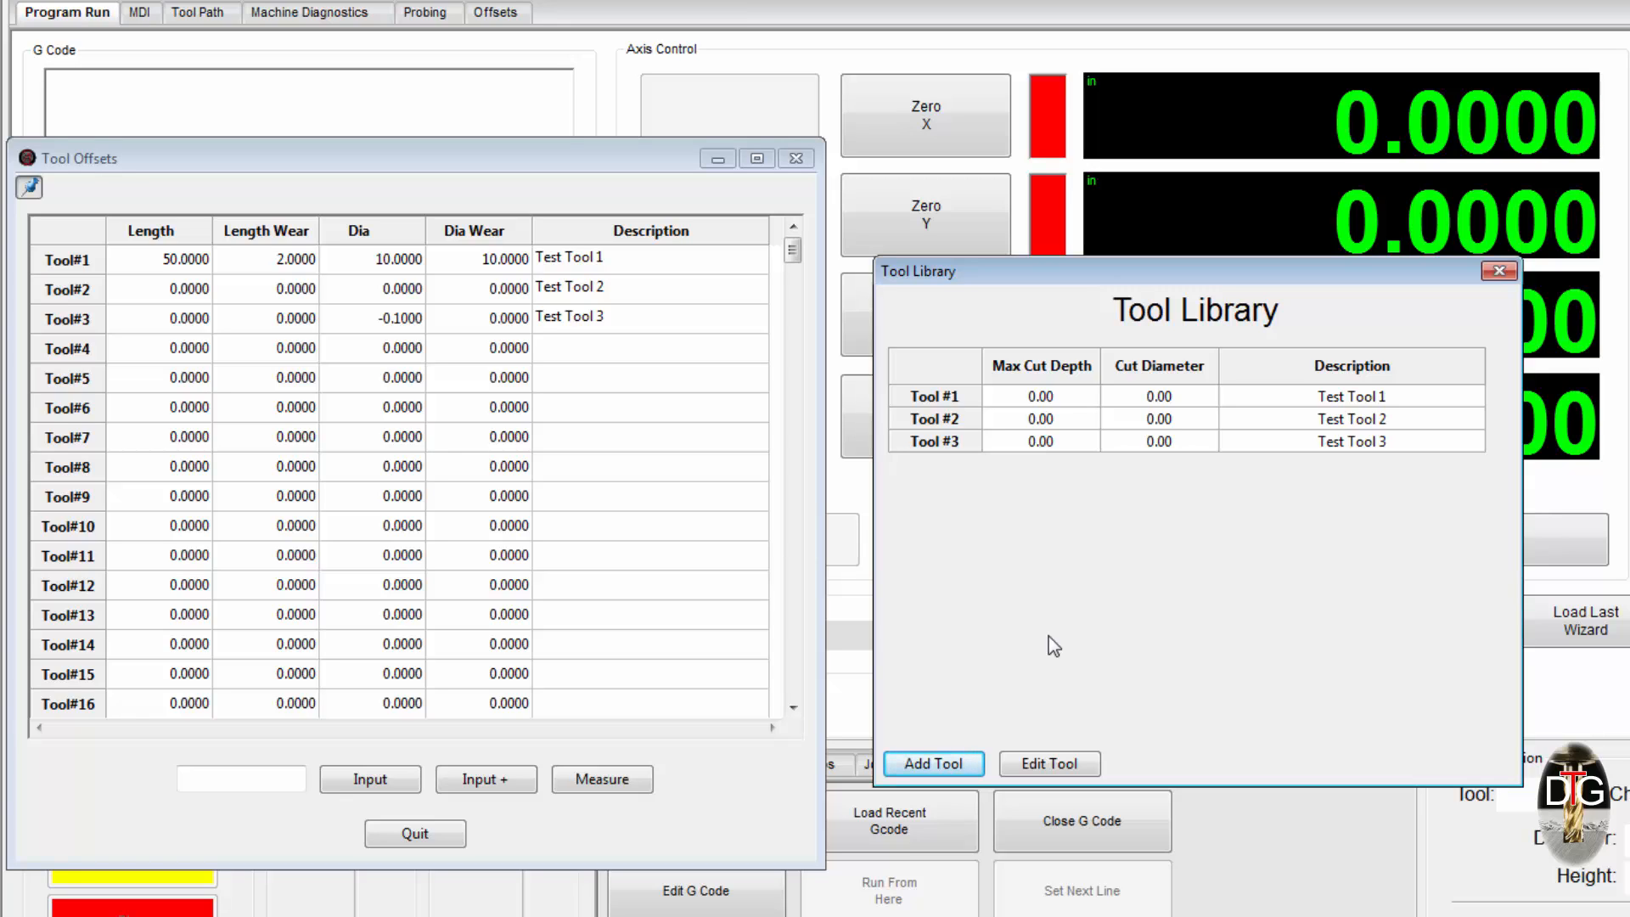
{"action": "left_click", "coordinate": [1153, 416]}
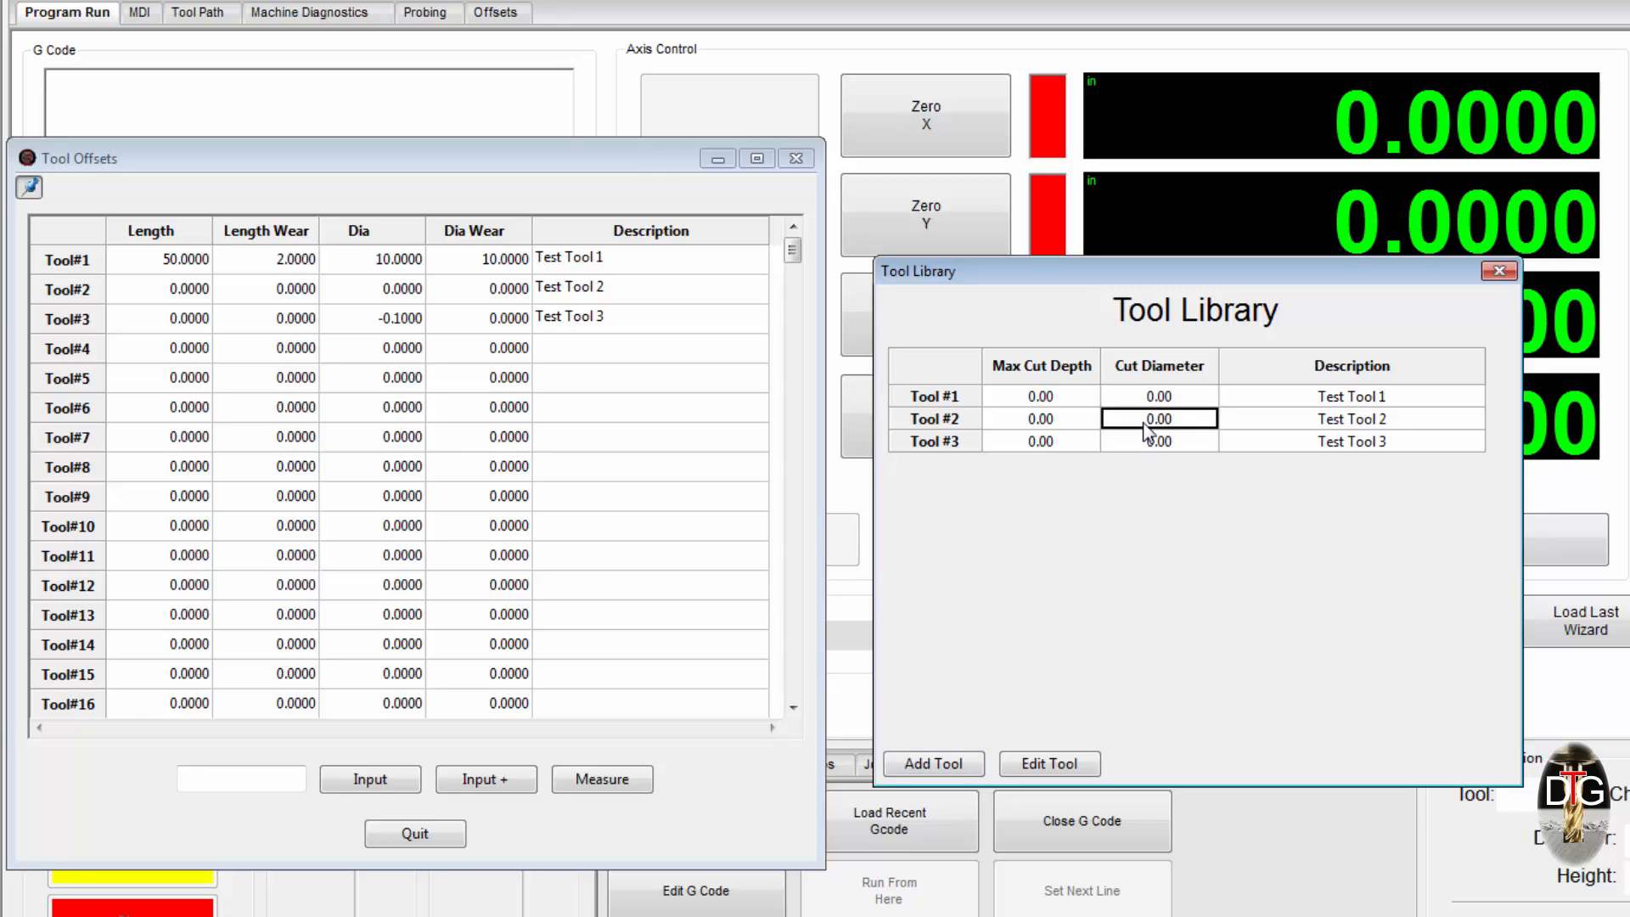
{"action": "left_click", "coordinate": [1148, 442]}
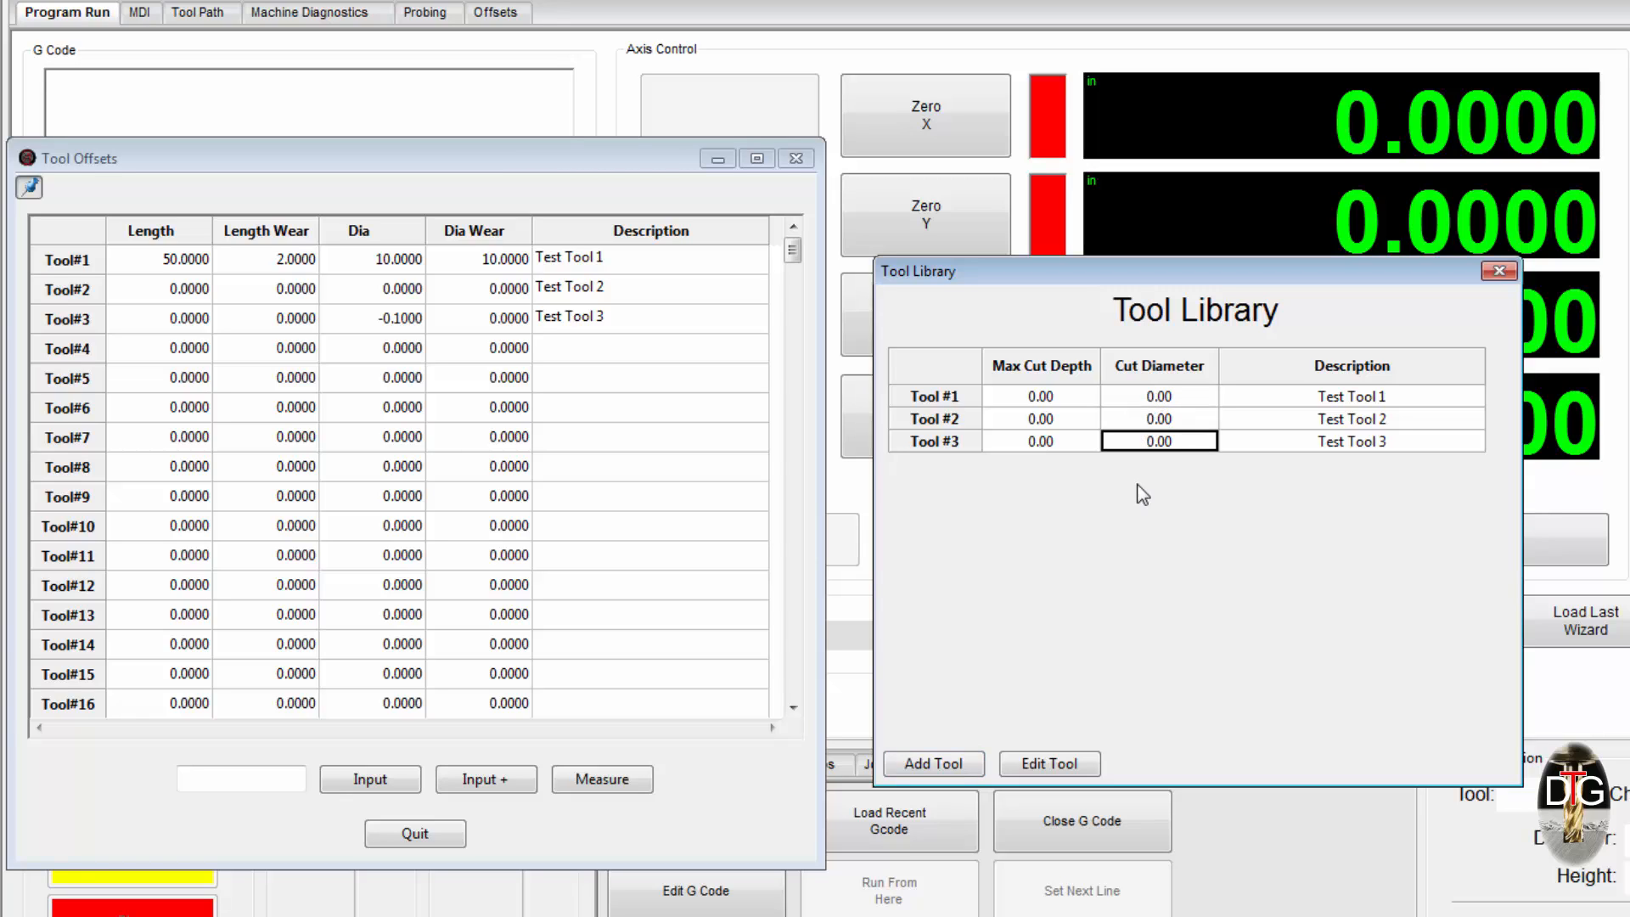
{"action": "left_click", "coordinate": [1144, 403]}
{"action": "left_click", "coordinate": [1145, 420]}
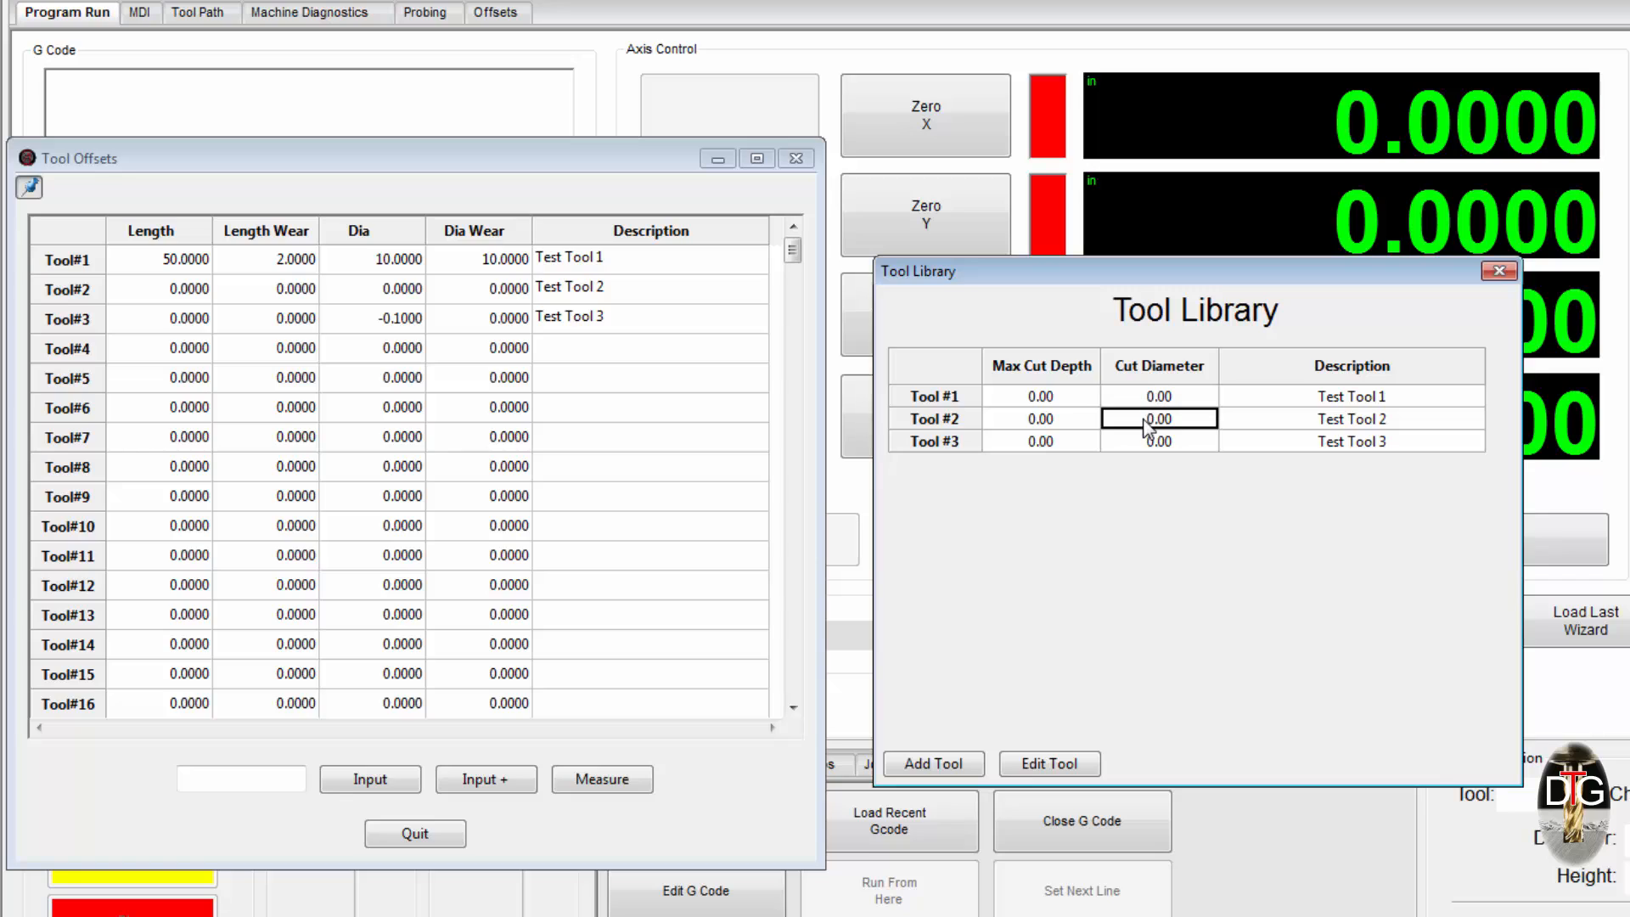
{"action": "left_click", "coordinate": [1144, 442]}
- Add a fourth tool to the Tool Library and open Tool #1 for editing
{"action": "left_click", "coordinate": [939, 762]}
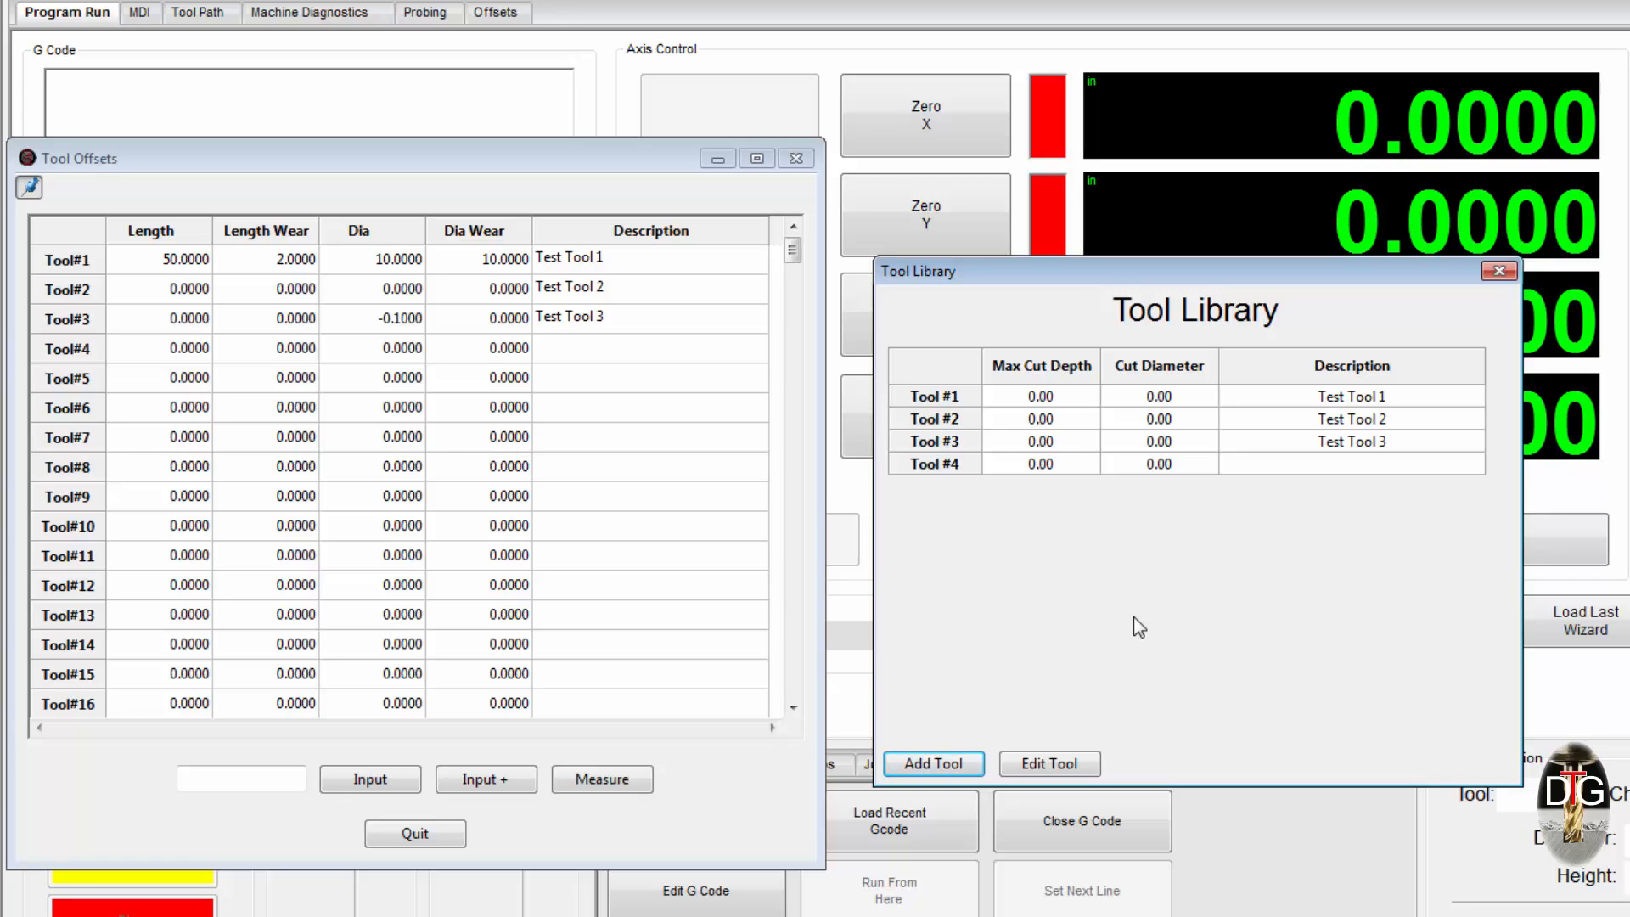
{"action": "left_click", "coordinate": [1051, 402]}
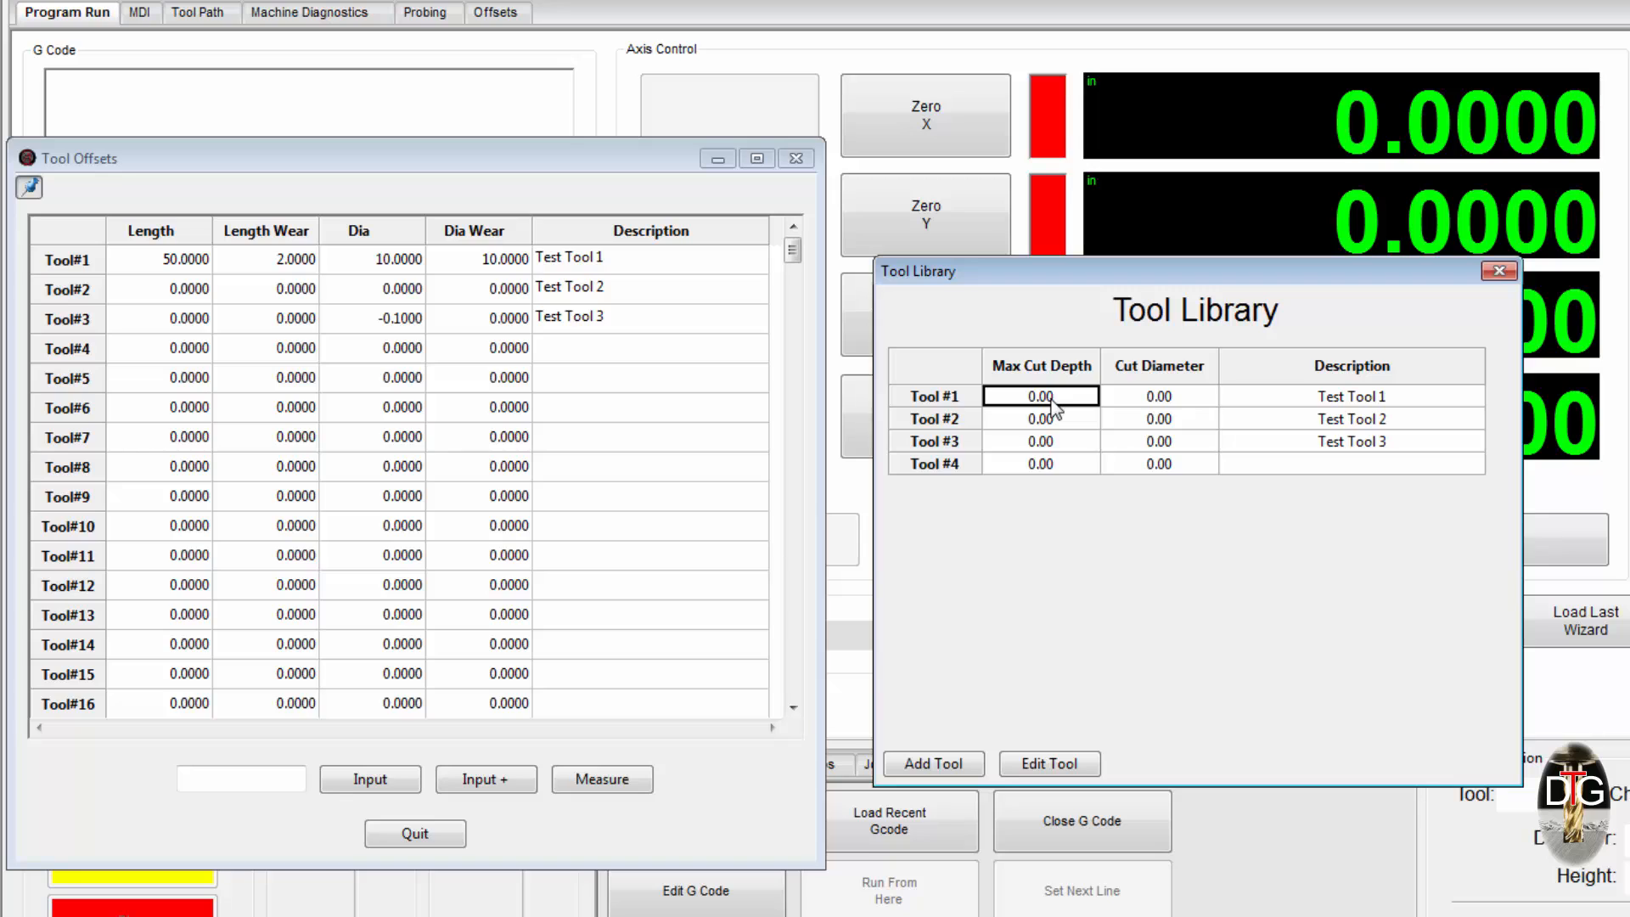
{"action": "left_click", "coordinate": [1424, 397]}
{"action": "left_click", "coordinate": [1160, 395]}
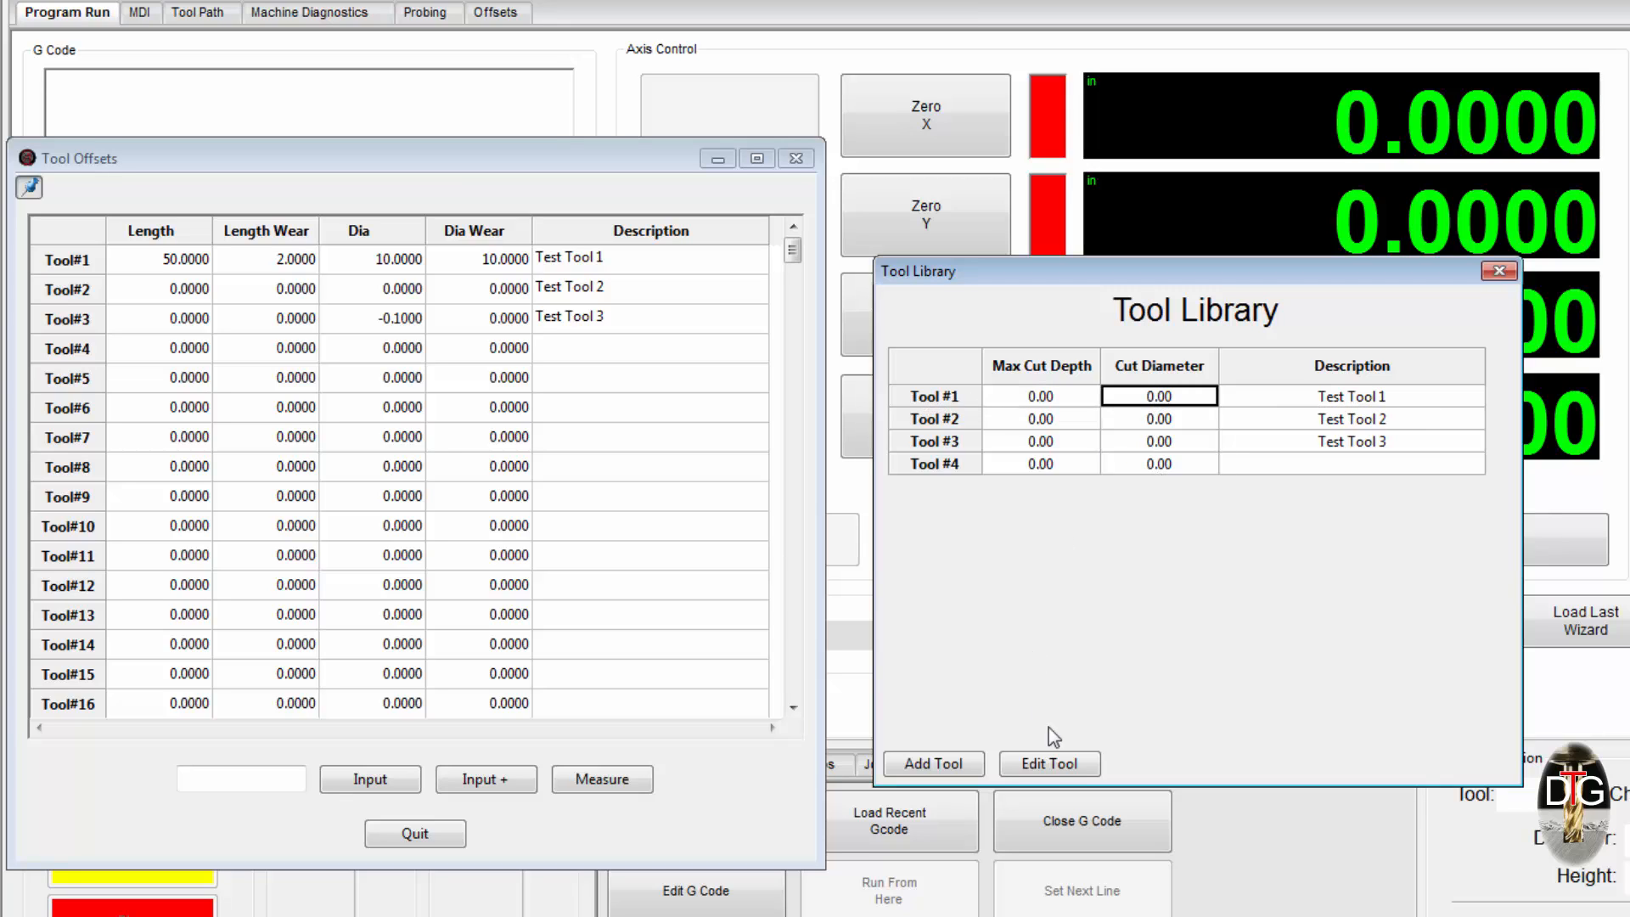
{"action": "left_click", "coordinate": [1051, 764]}
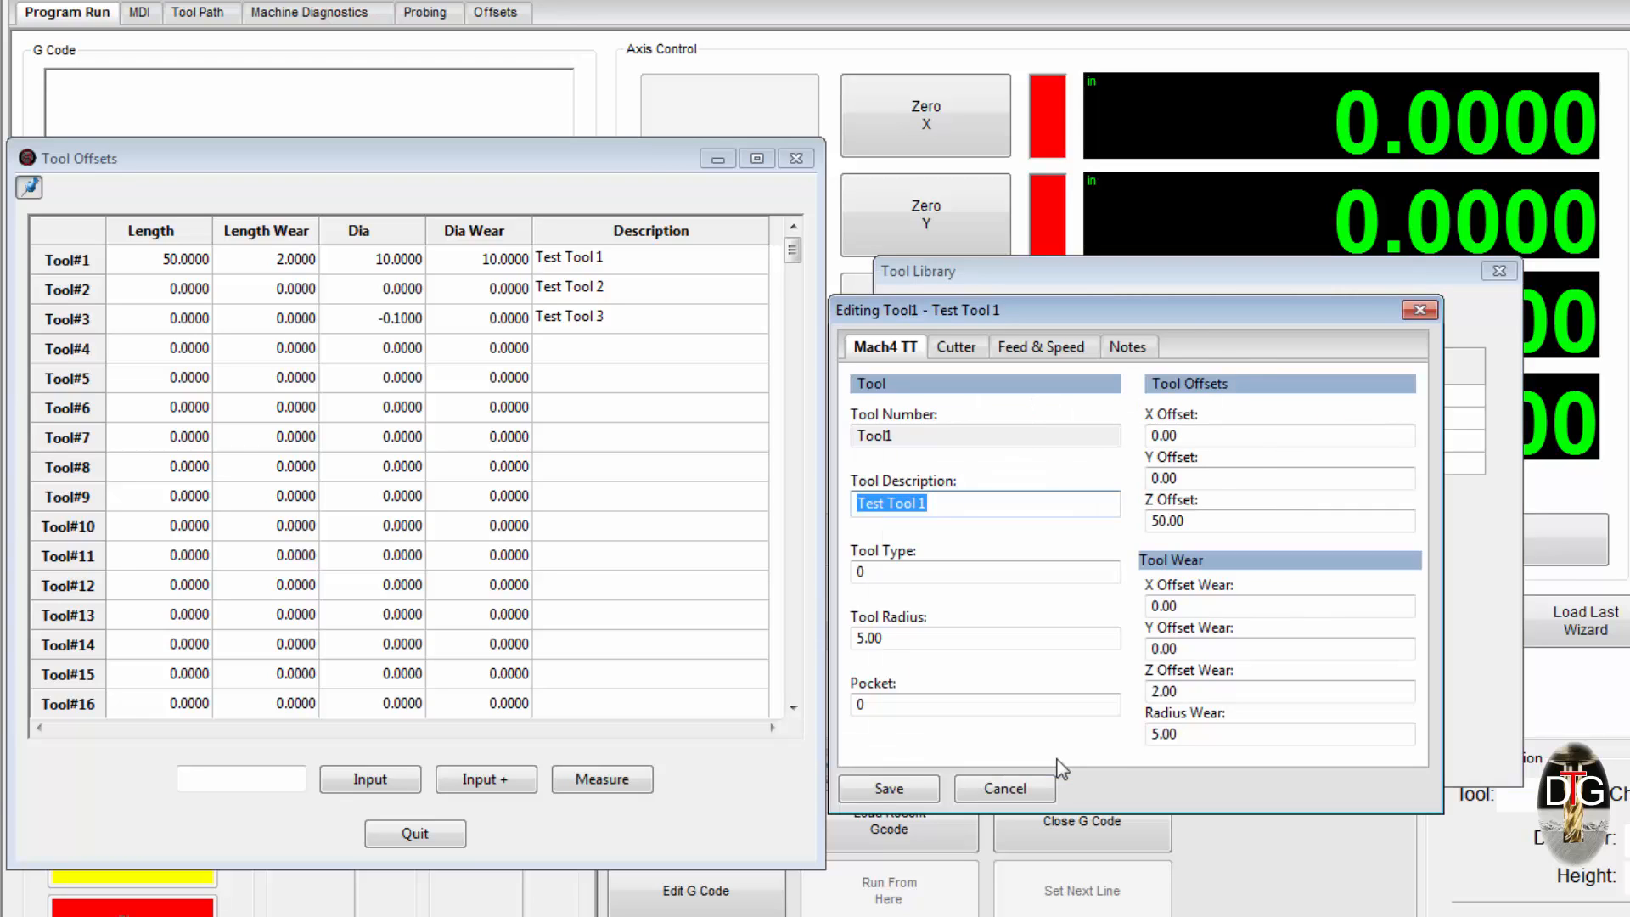
{"action": "left_click_drag", "start_coordinate": [1143, 309], "coordinate": [1196, 288]}
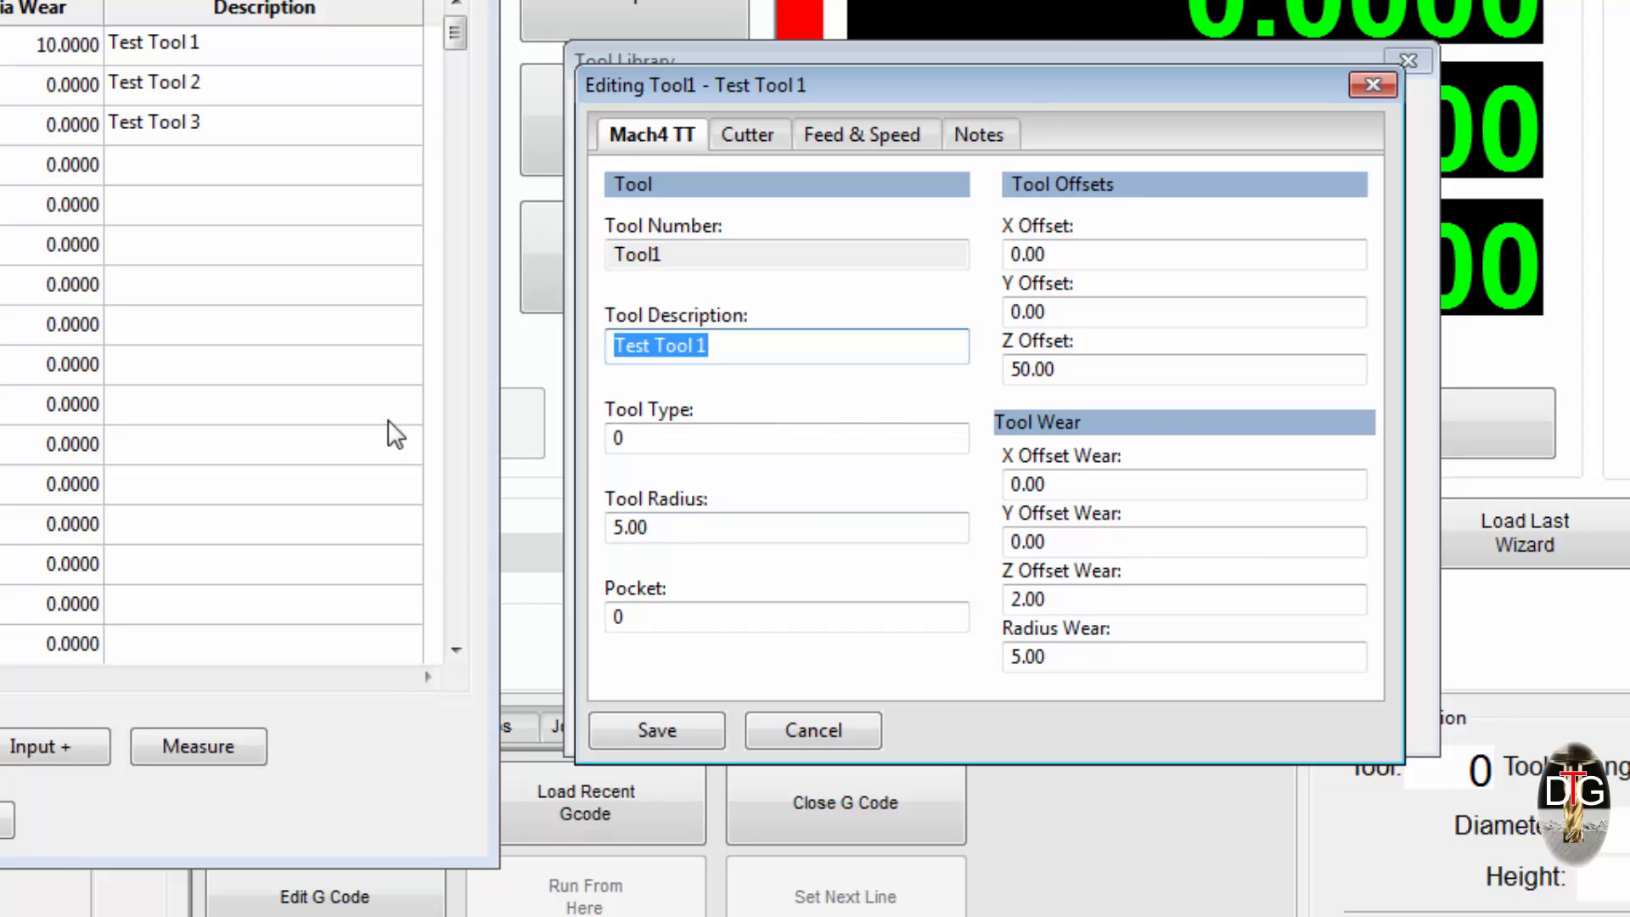
- Change the description of Tool #1 to "5mm Carbide Flatmill" and save it
{"action": "left_click", "coordinate": [724, 346]}
{"action": "left_click_drag", "start_coordinate": [692, 346], "coordinate": [577, 345]}
{"action": "type", "text": "5"}
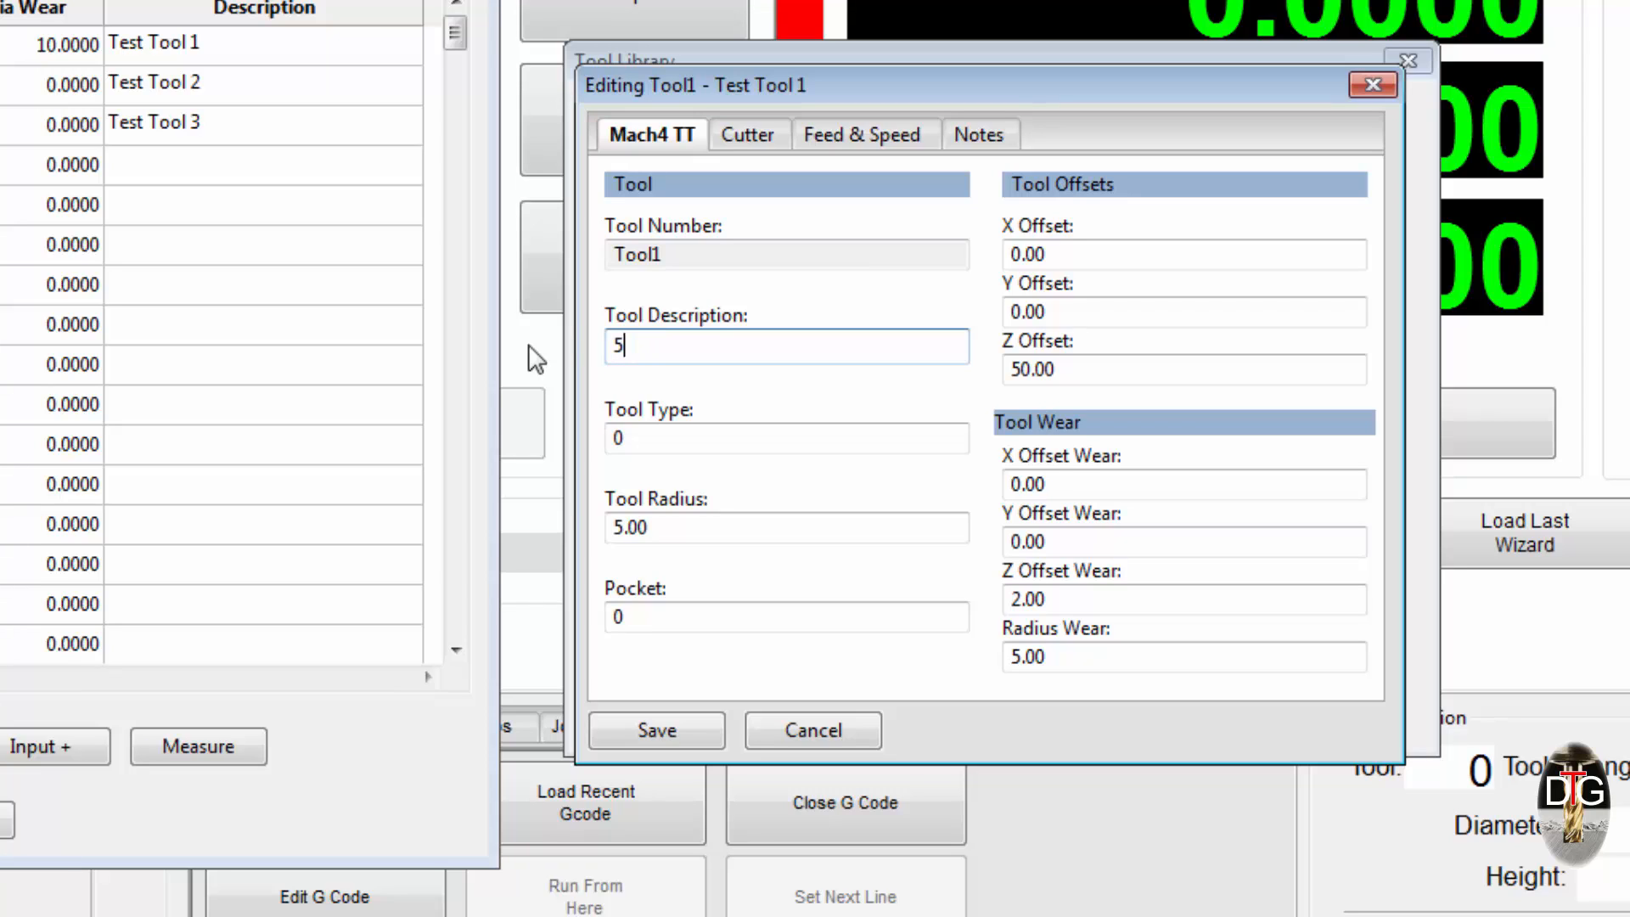
{"action": "type", "text": "mm Carbide Flatmill"}
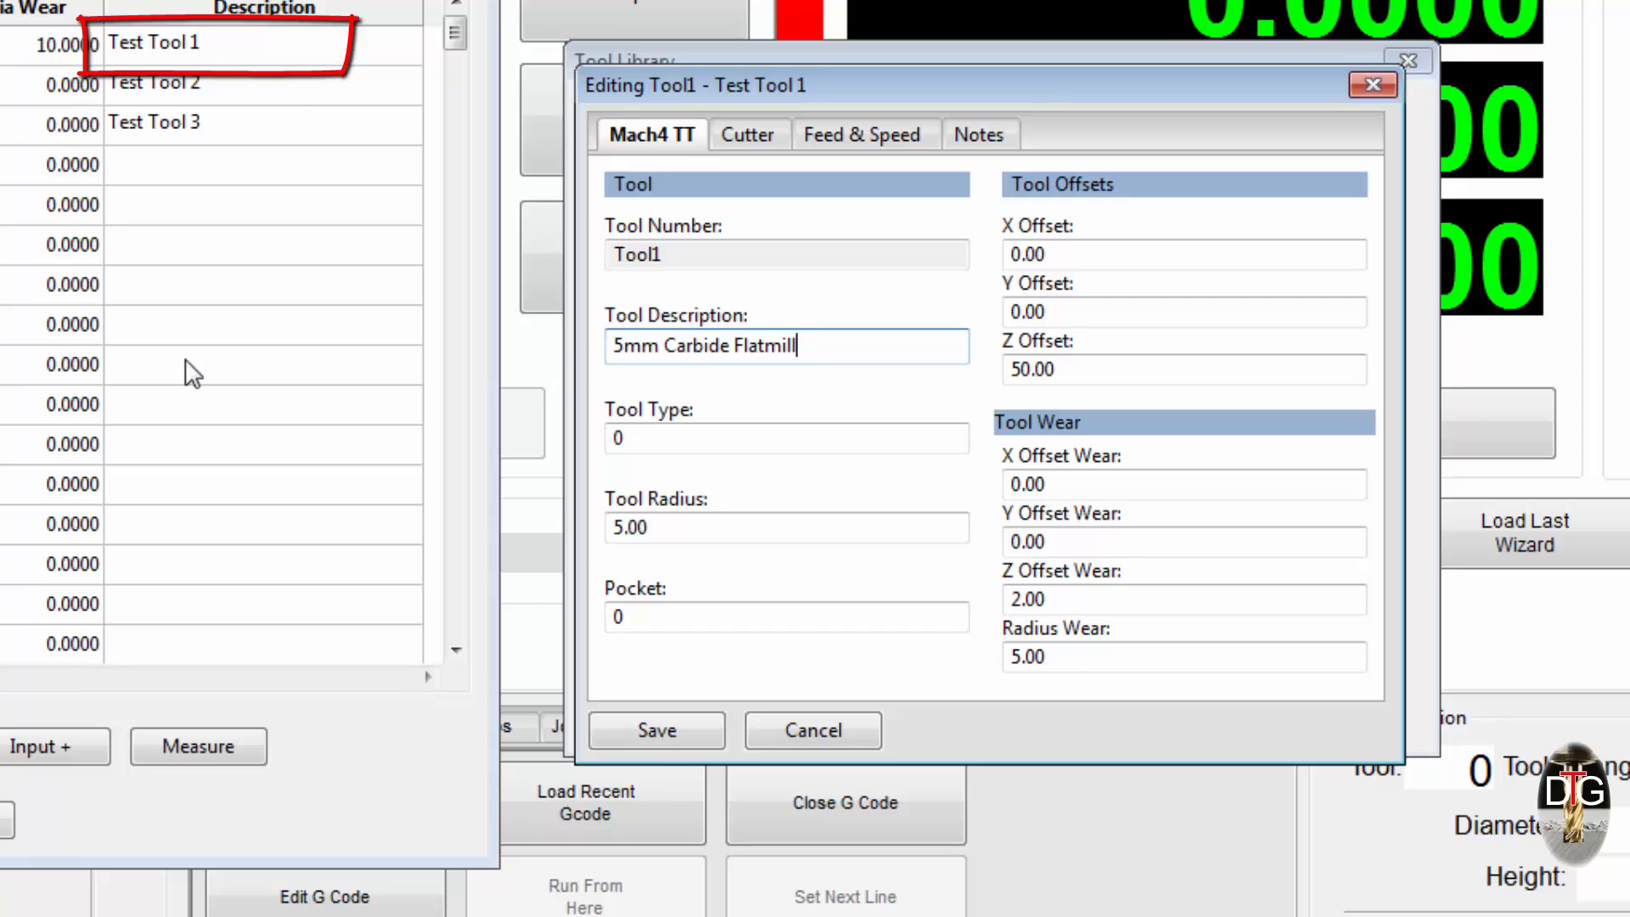
{"action": "left_click", "coordinate": [640, 730]}
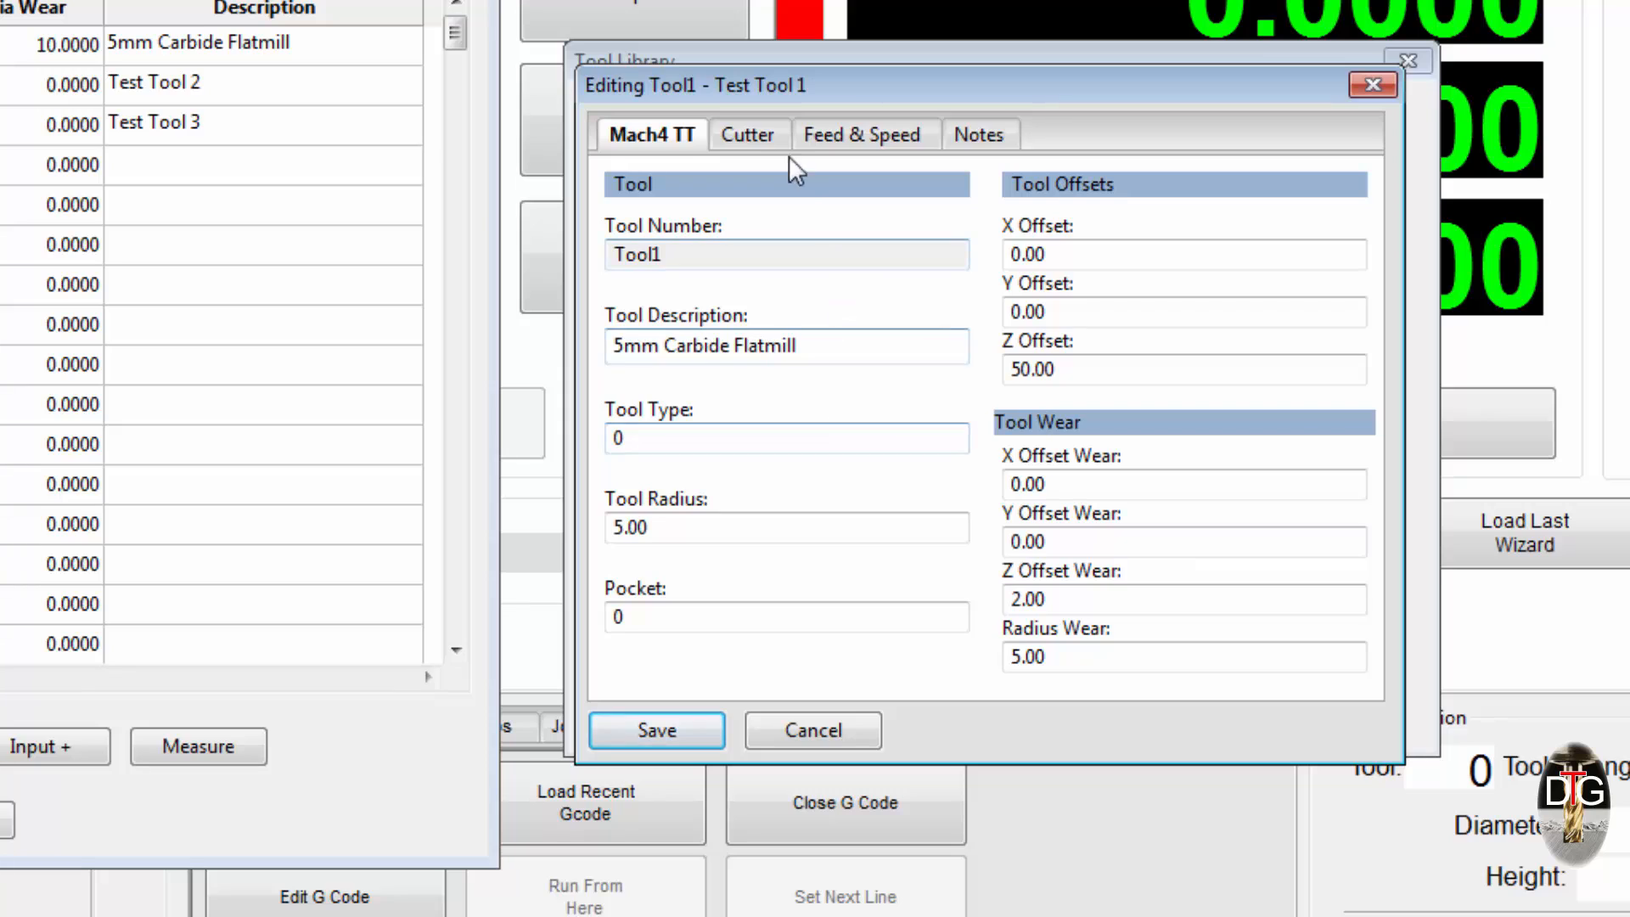
- In the cutter settings of Tool #1, set the type to Flat Mill and keep Carbide as the material
{"action": "left_click", "coordinate": [749, 132]}
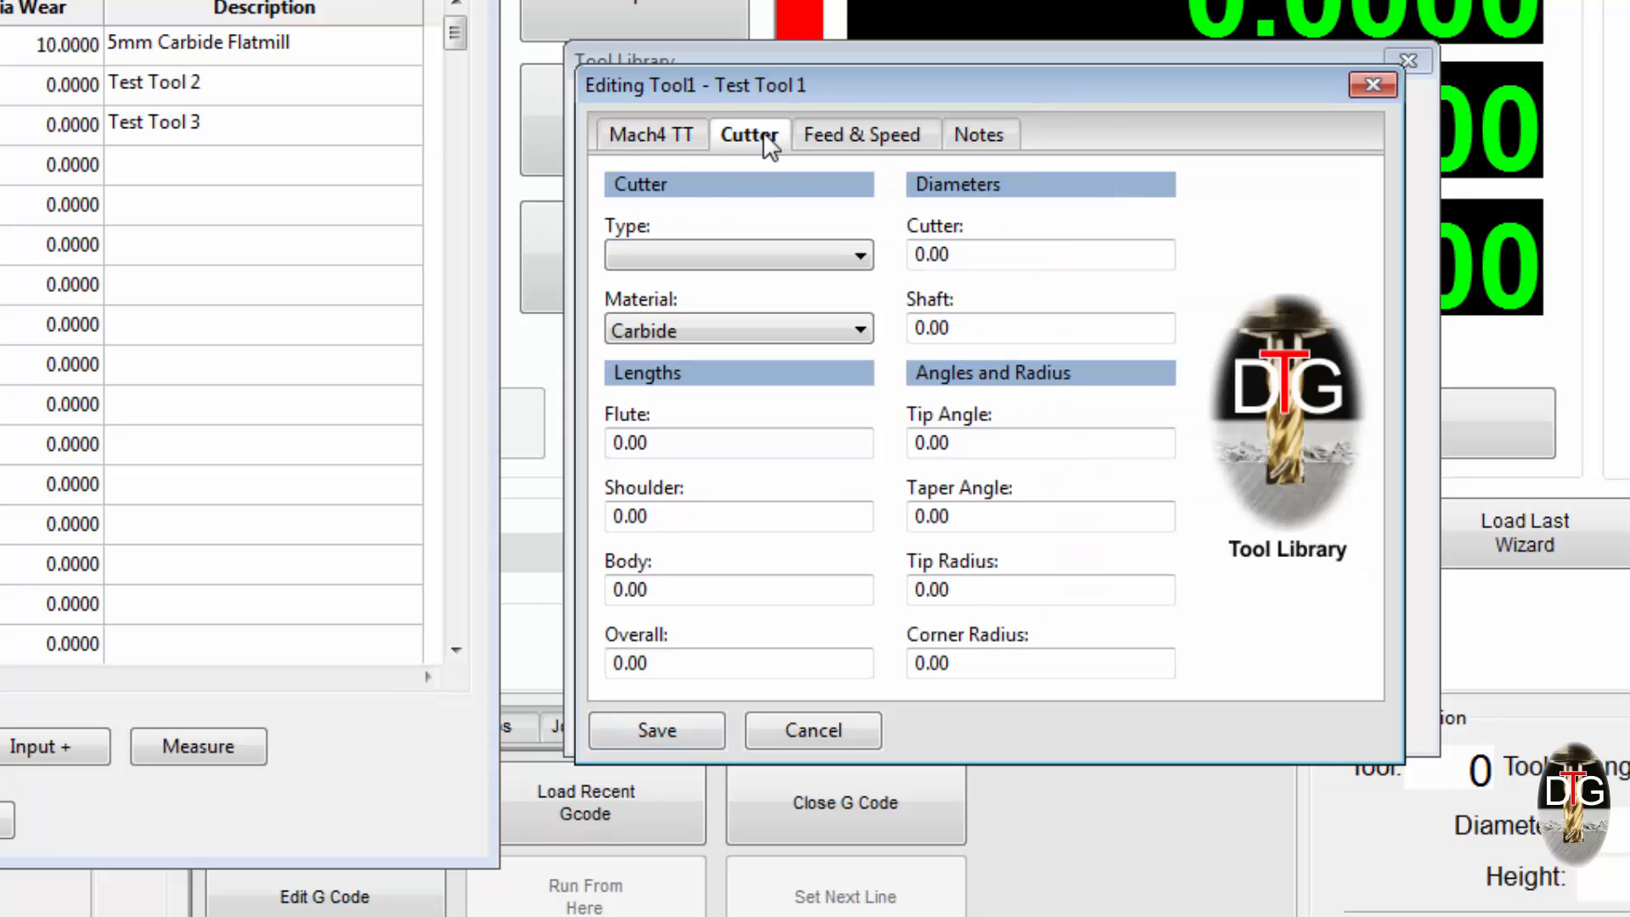
{"action": "left_click", "coordinate": [854, 256]}
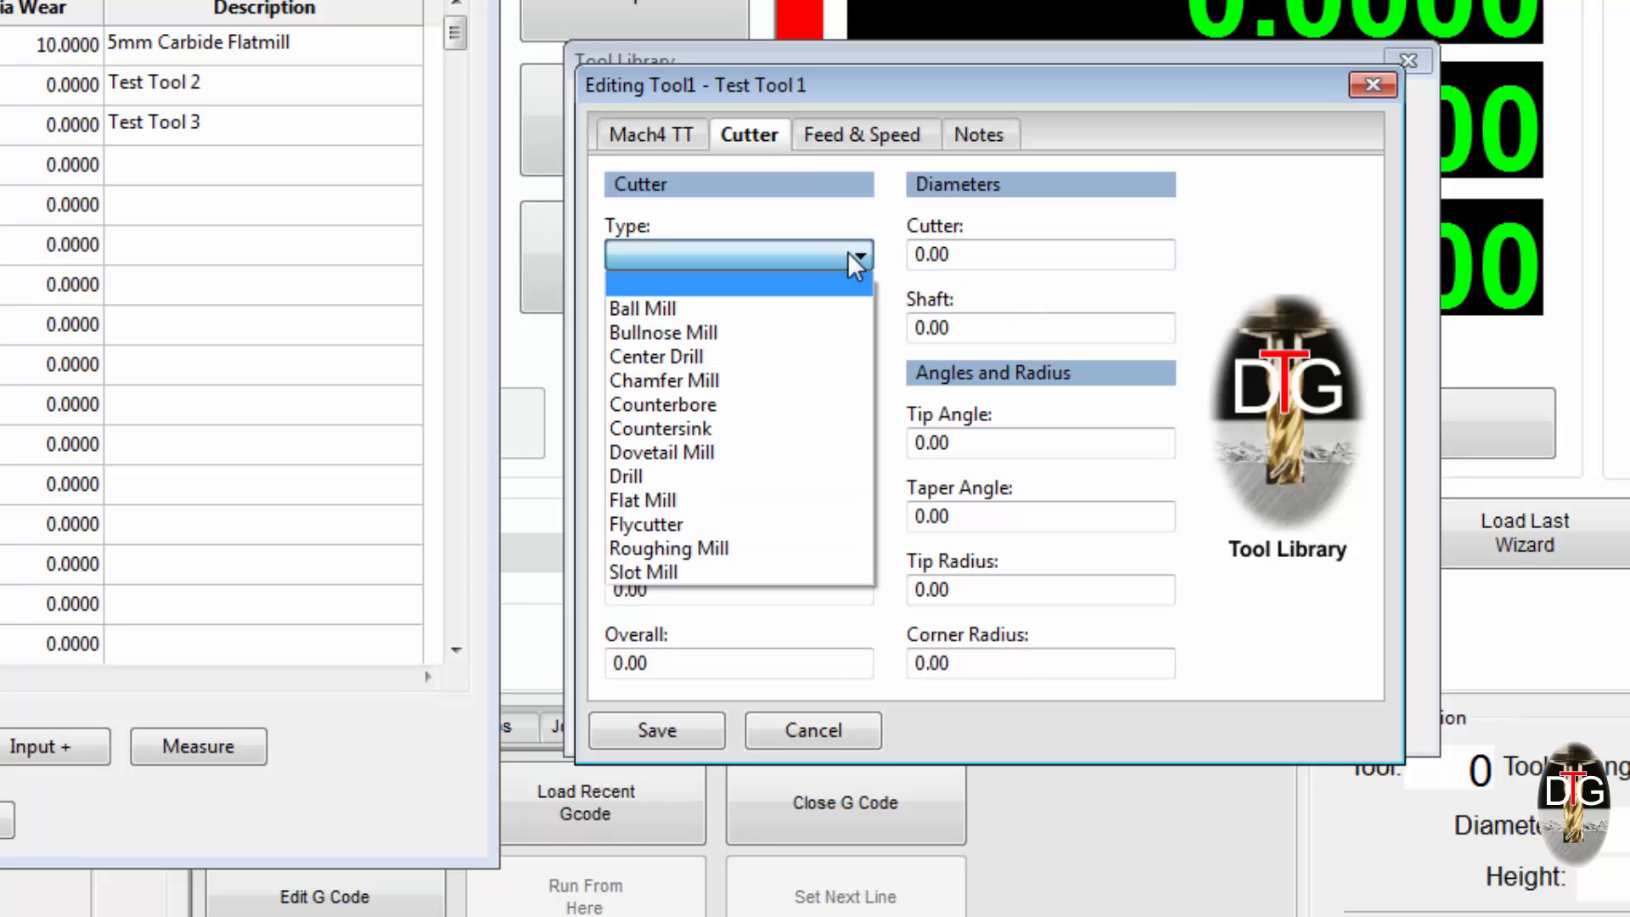
{"action": "left_click", "coordinate": [628, 503]}
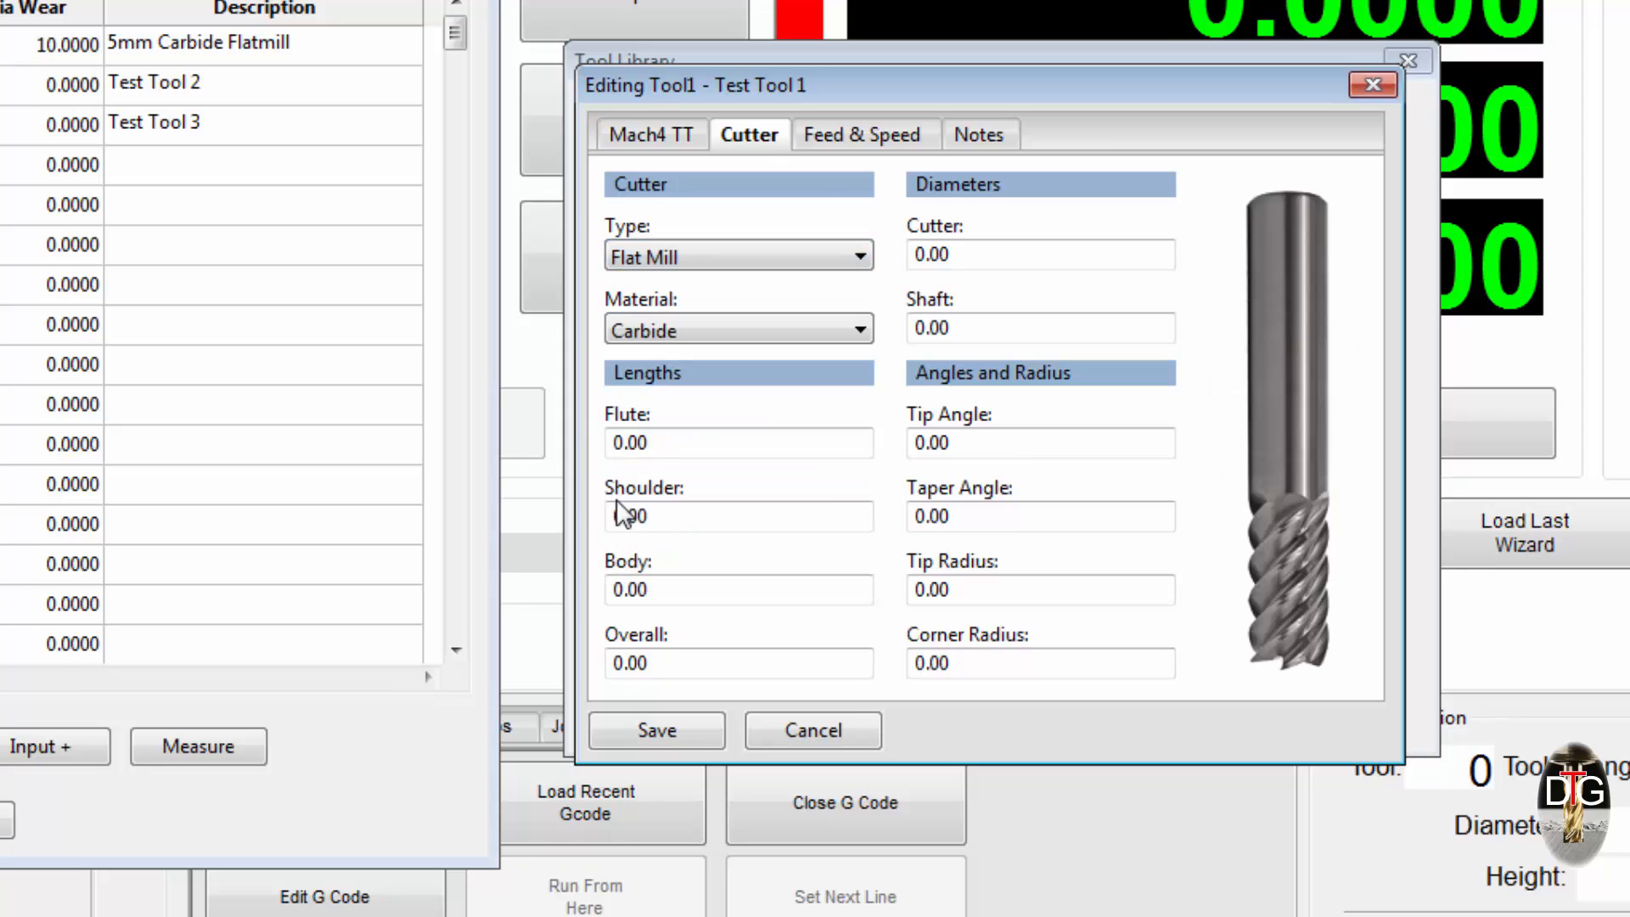
{"action": "left_click", "coordinate": [783, 328]}
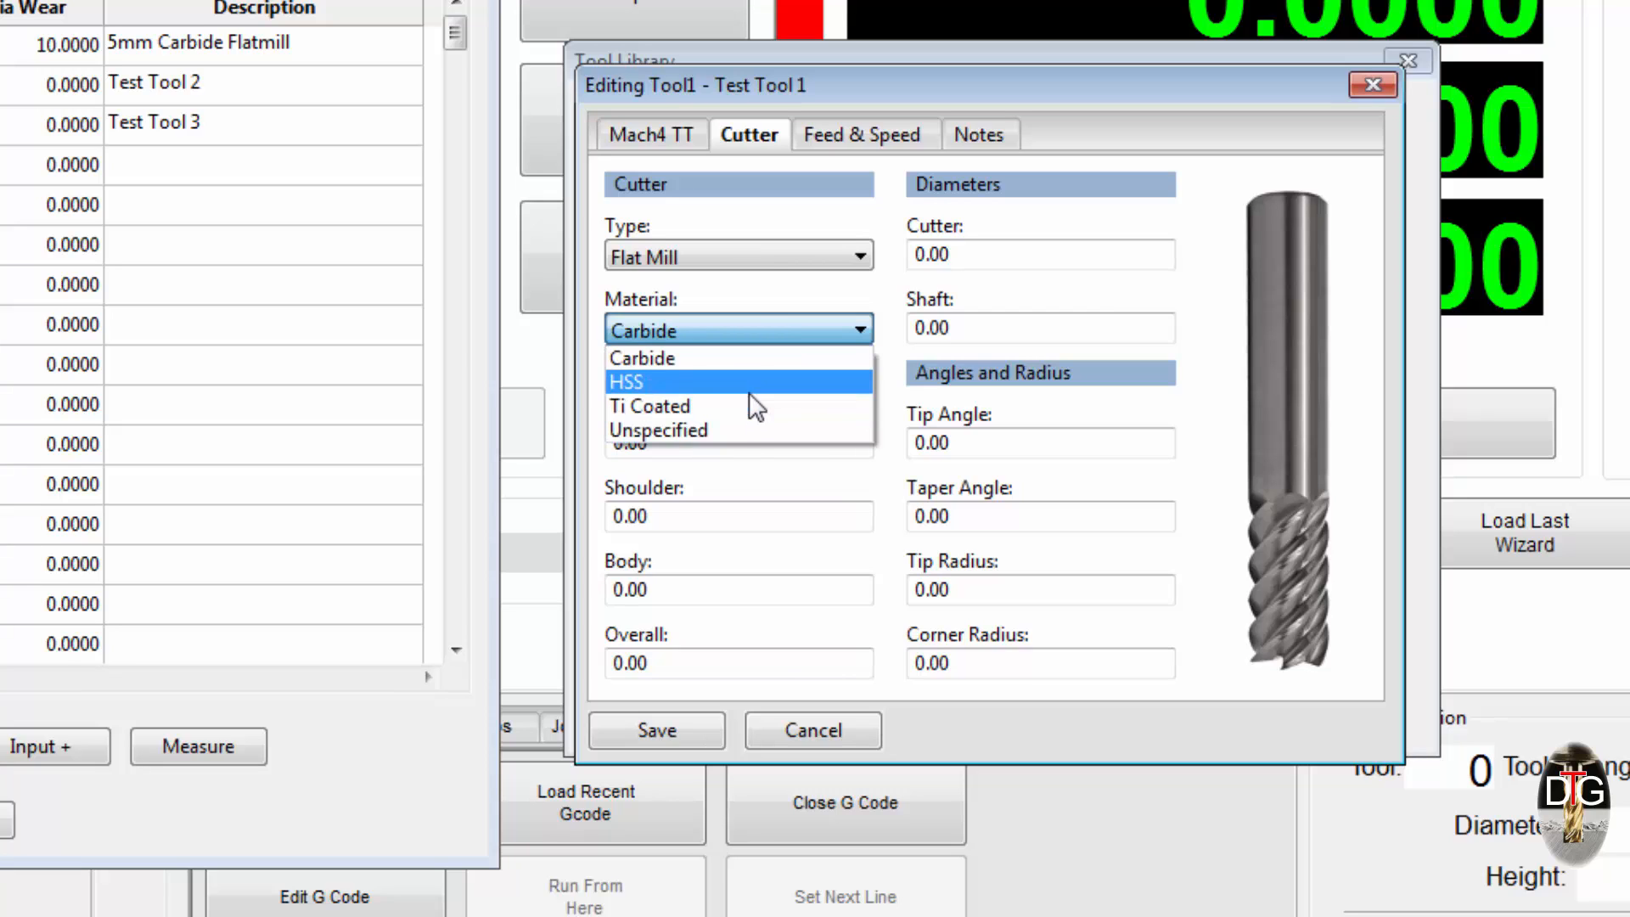
{"action": "left_click", "coordinate": [763, 328]}
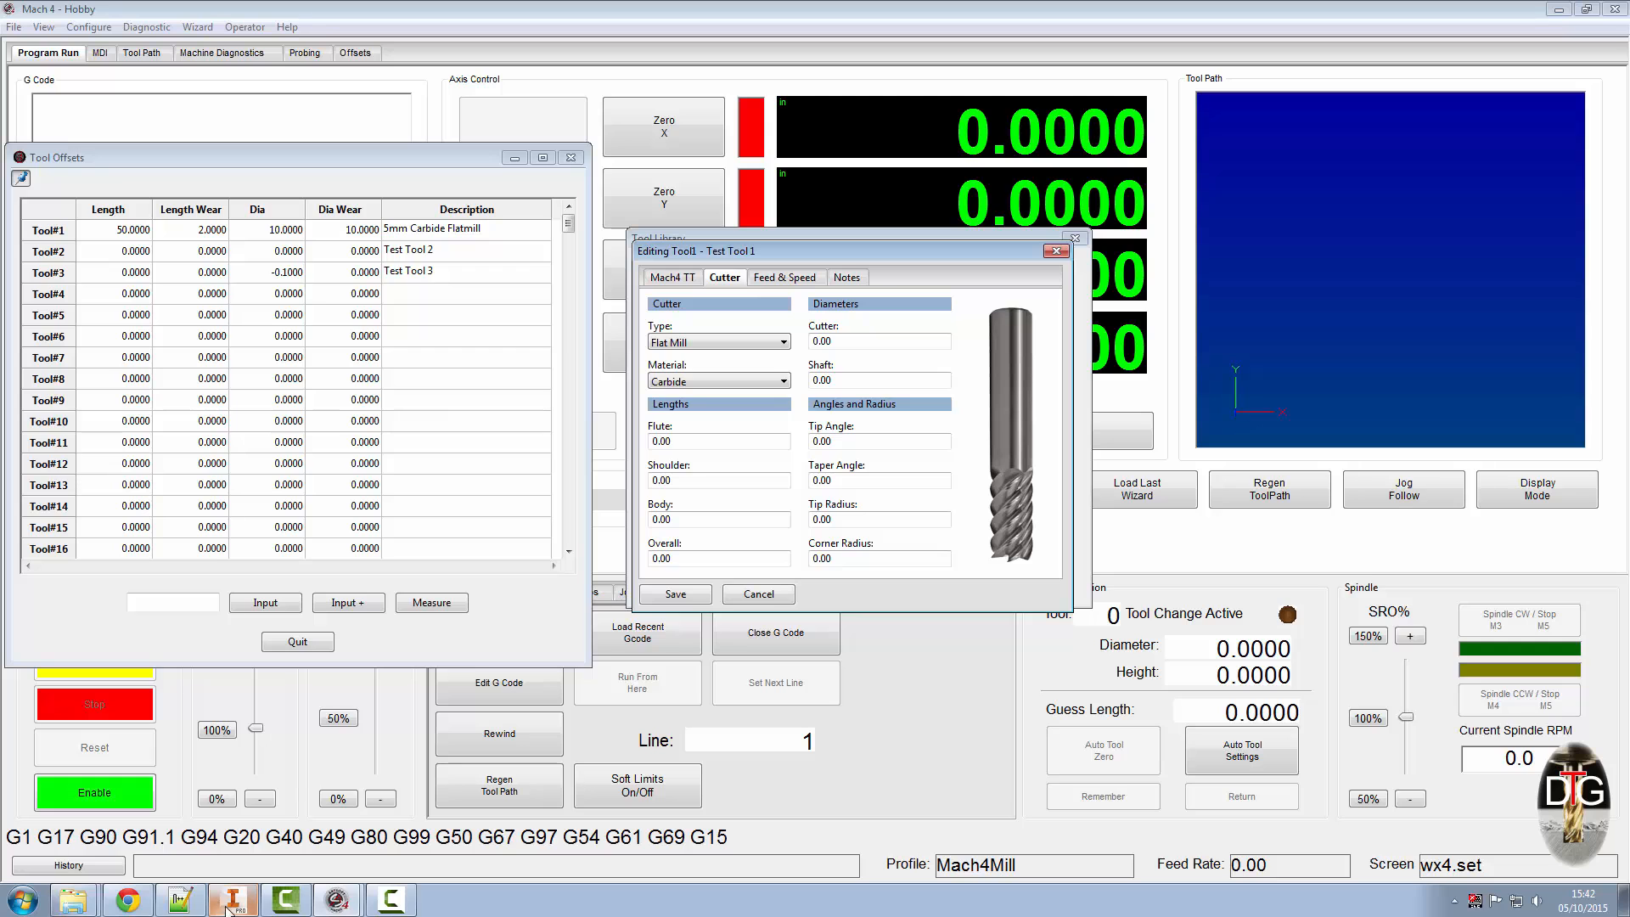
- Close the Tool Offsets table, switch to Inventor and place the Tool1 editor beside the 6.35 mm tool's cutter dimensions
{"action": "mouse_move", "coordinate": [226, 905]}
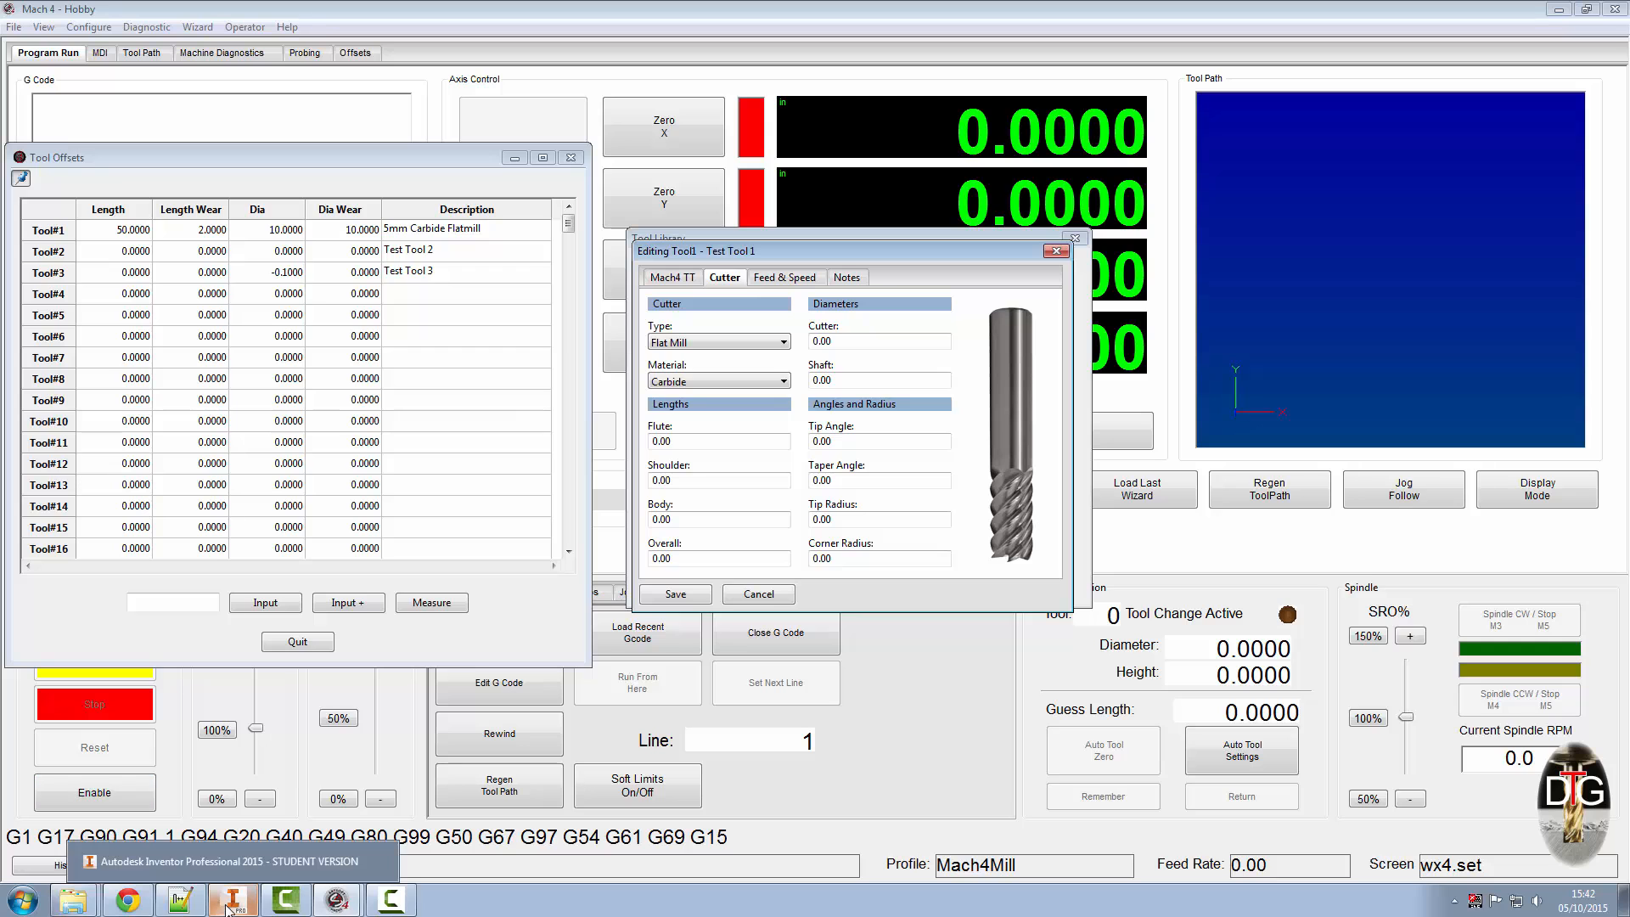
{"action": "left_click", "coordinate": [571, 157]}
{"action": "left_click", "coordinate": [243, 892]}
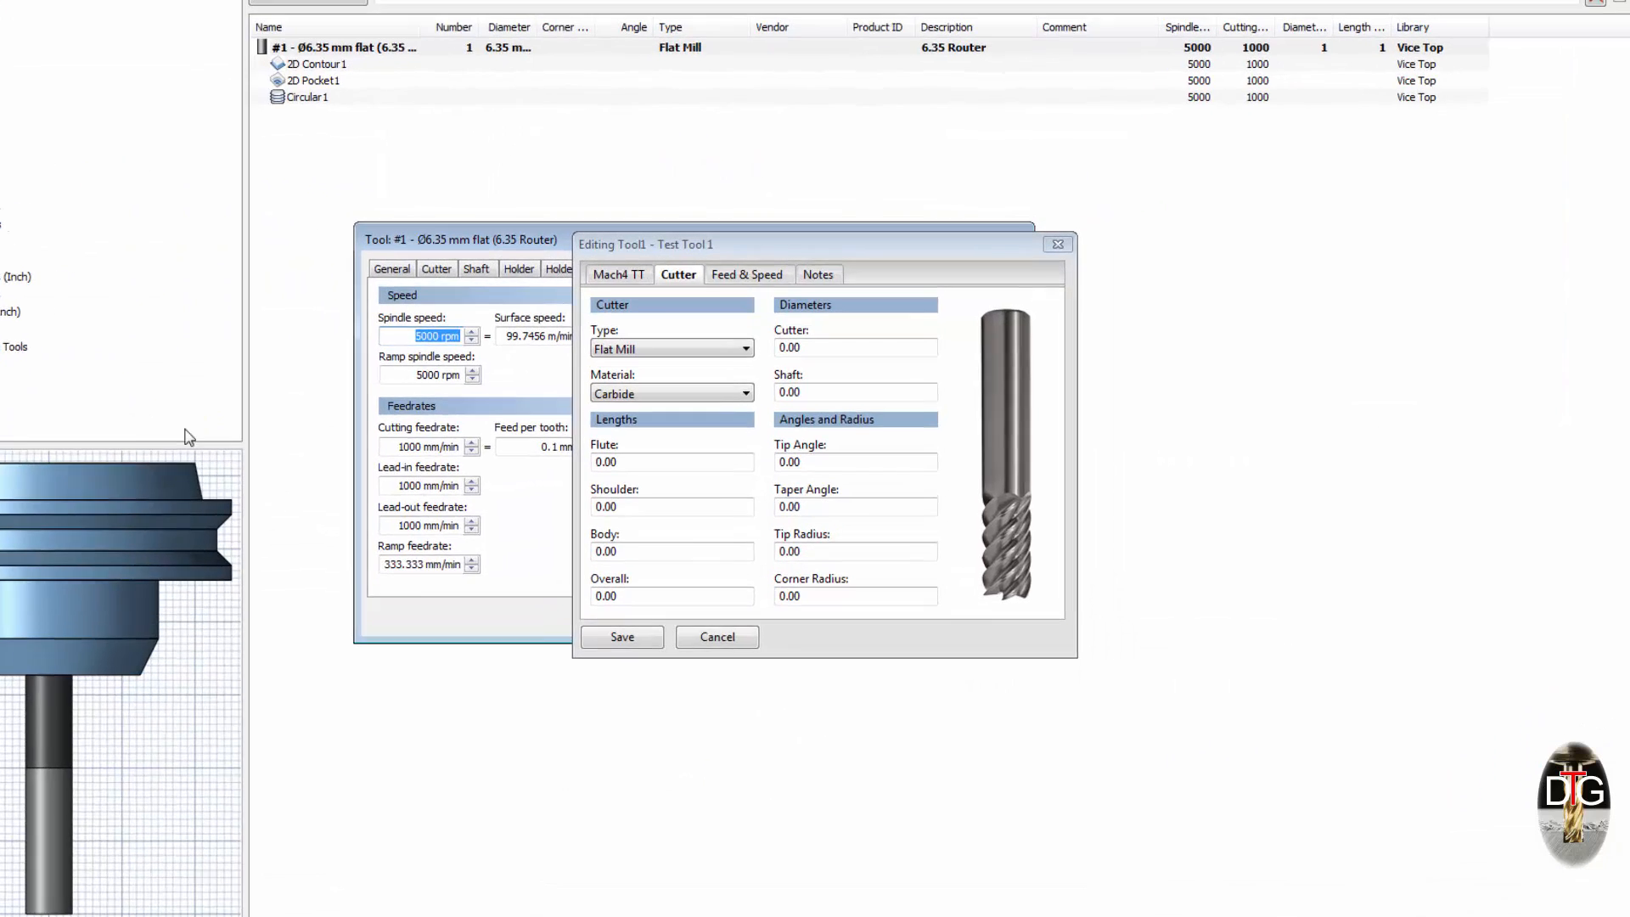
{"action": "left_click_drag", "start_coordinate": [706, 233], "coordinate": [1358, 219]}
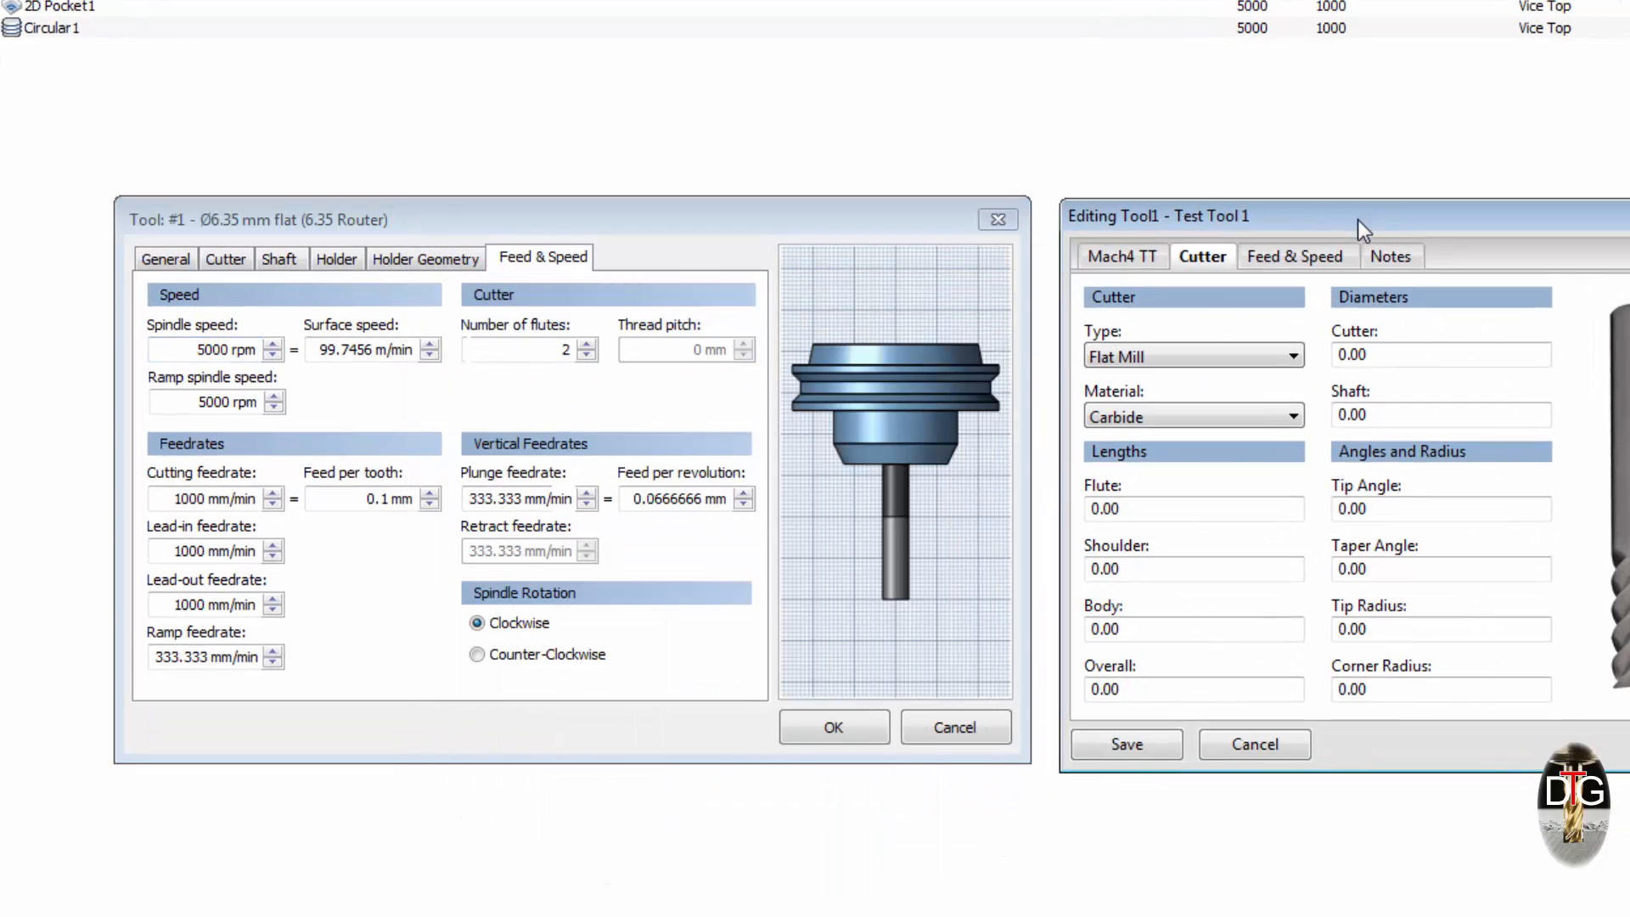
{"action": "left_click", "coordinate": [219, 258]}
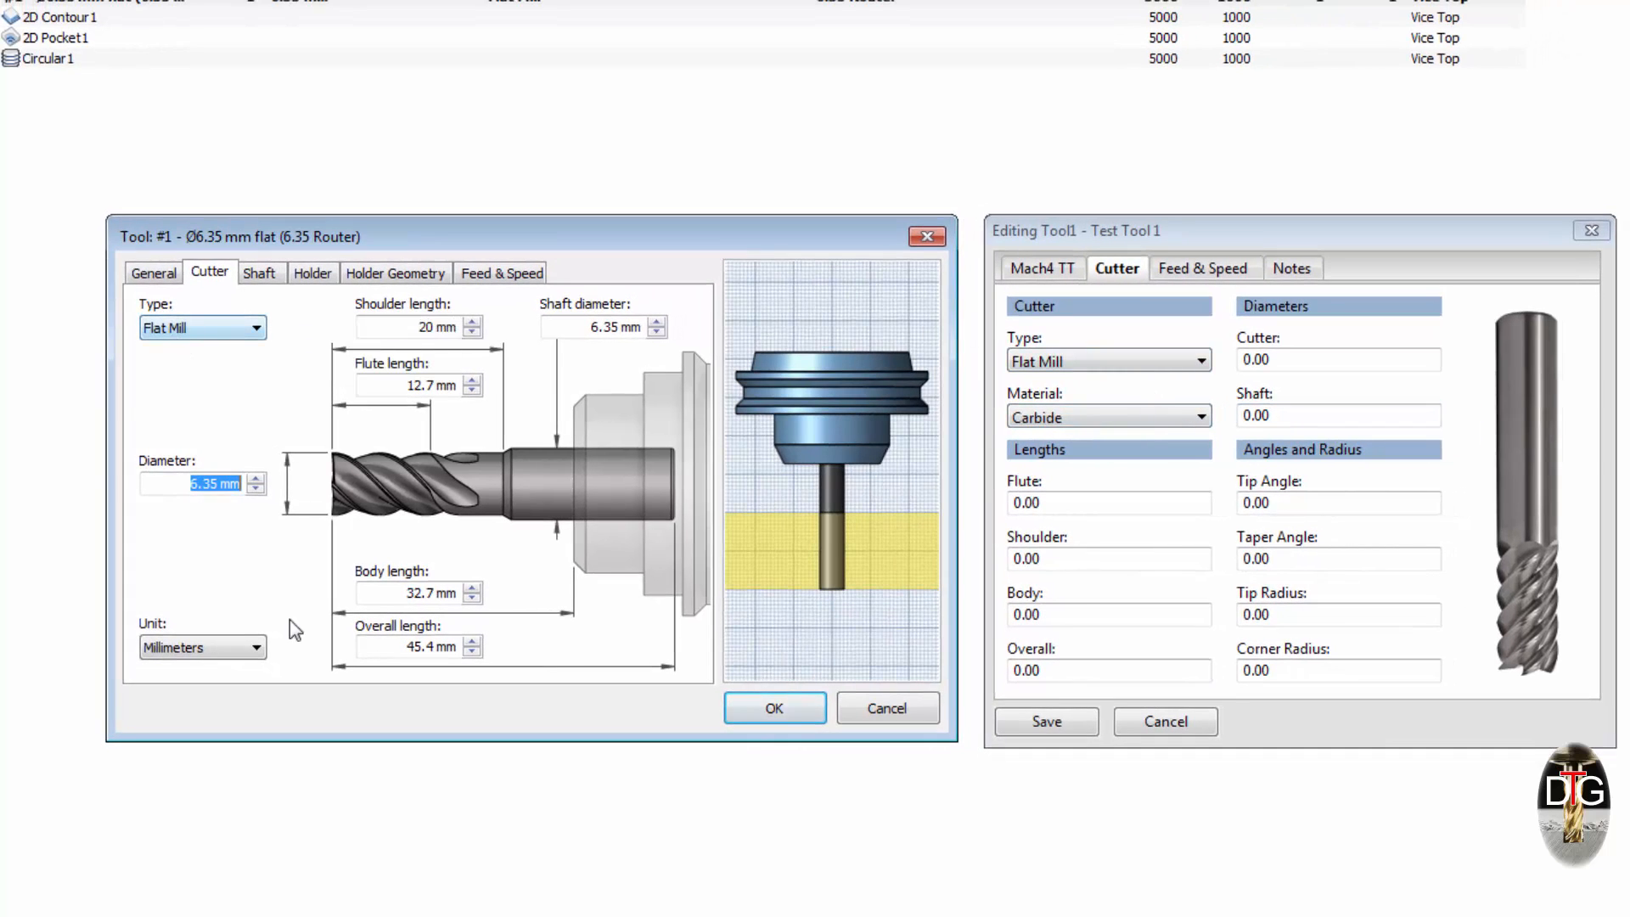
- Set both the cutter diameter and the shaft diameter of Tool #1 to 6.35
{"action": "left_click", "coordinate": [1282, 359]}
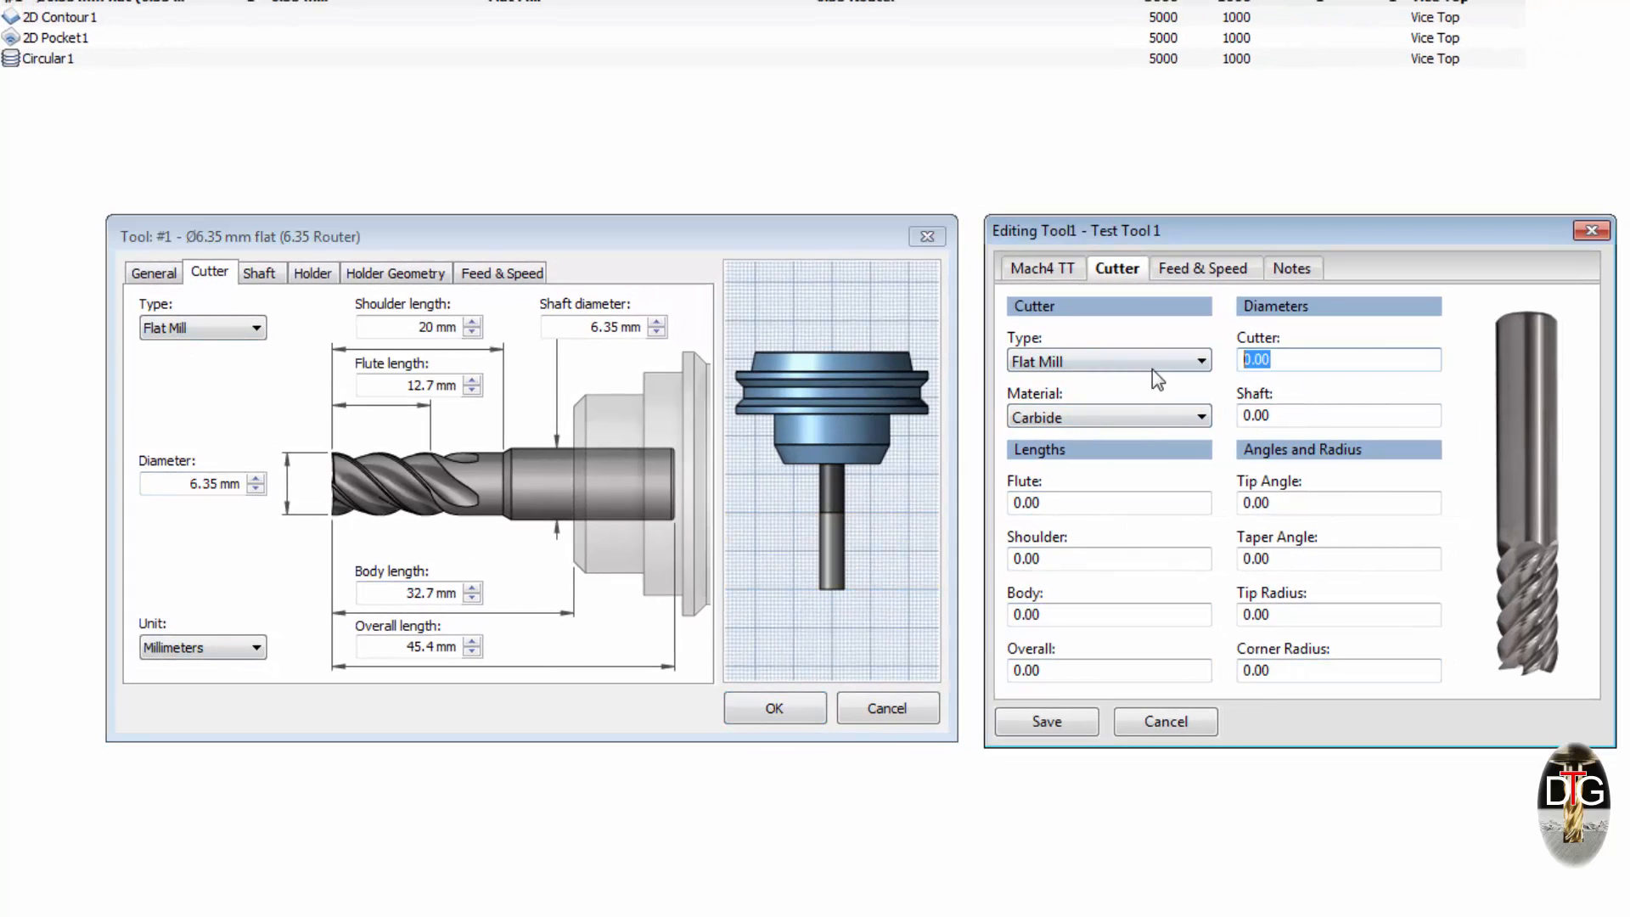
{"action": "type", "text": "6.35"}
{"action": "left_click", "coordinate": [1259, 413]}
{"action": "type", "text": "6"}
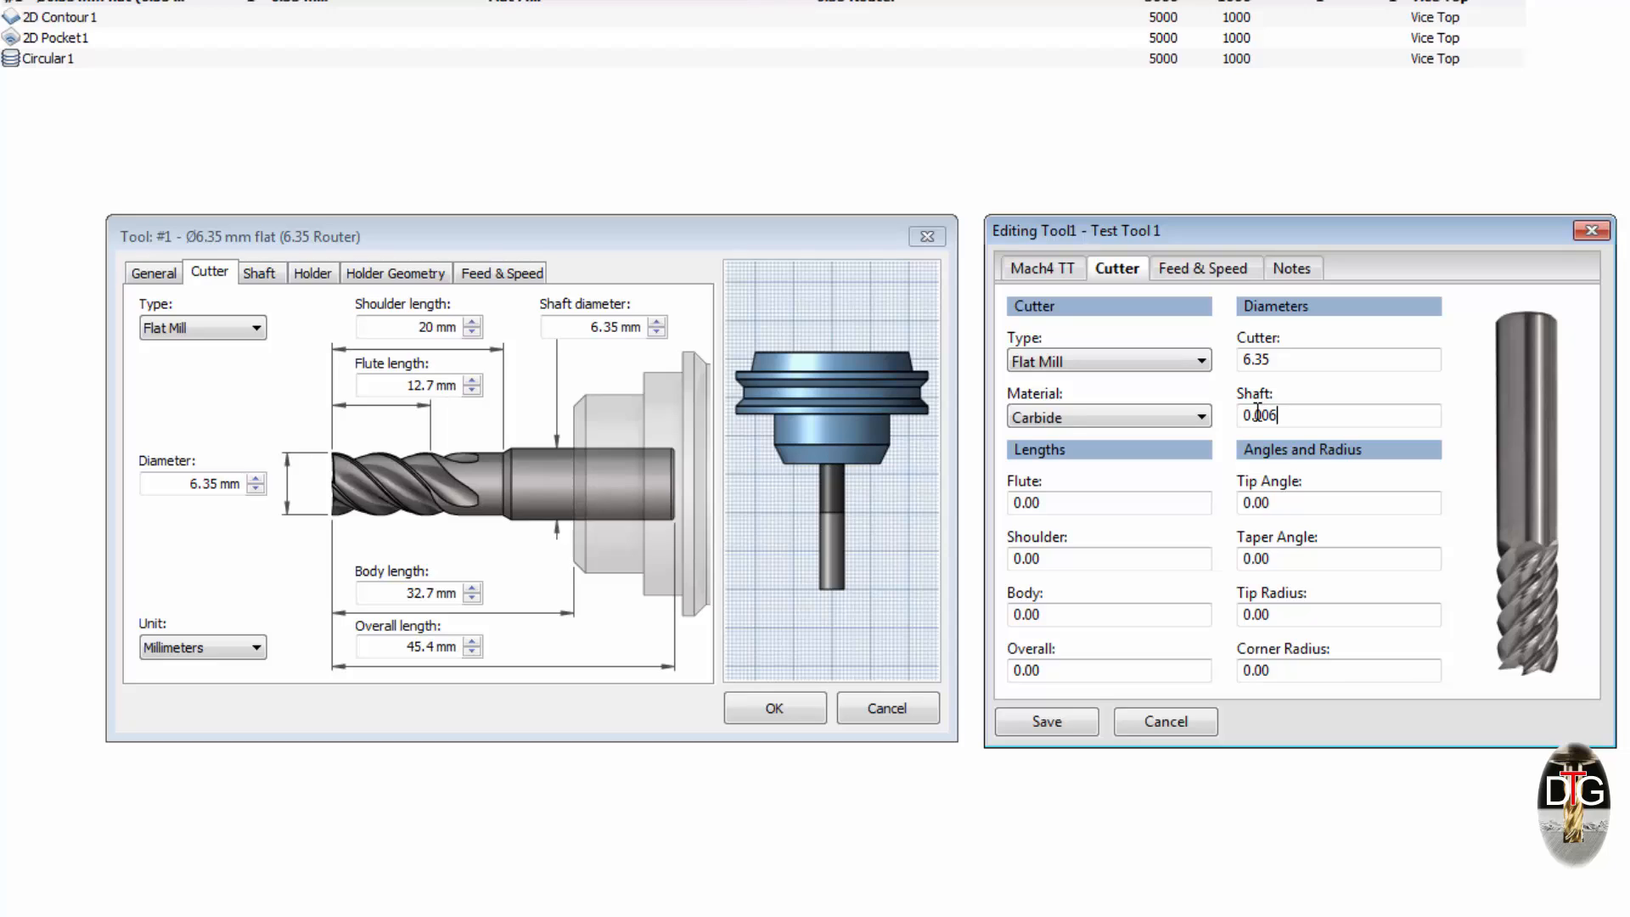
{"action": "type", "text": ".35"}
{"action": "key", "text": "BackSpace"}
{"action": "key", "text": "BackSpace"}
{"action": "key", "text": "BackSpace"}
{"action": "key", "text": "BackSpace"}
{"action": "key", "text": "BackSpace"}
{"action": "key", "text": "BackSpace"}
{"action": "key", "text": "BackSpace"}
{"action": "key", "text": "BackSpace"}
{"action": "type", "text": "6.35"}
{"action": "left_click", "coordinate": [1342, 503]}
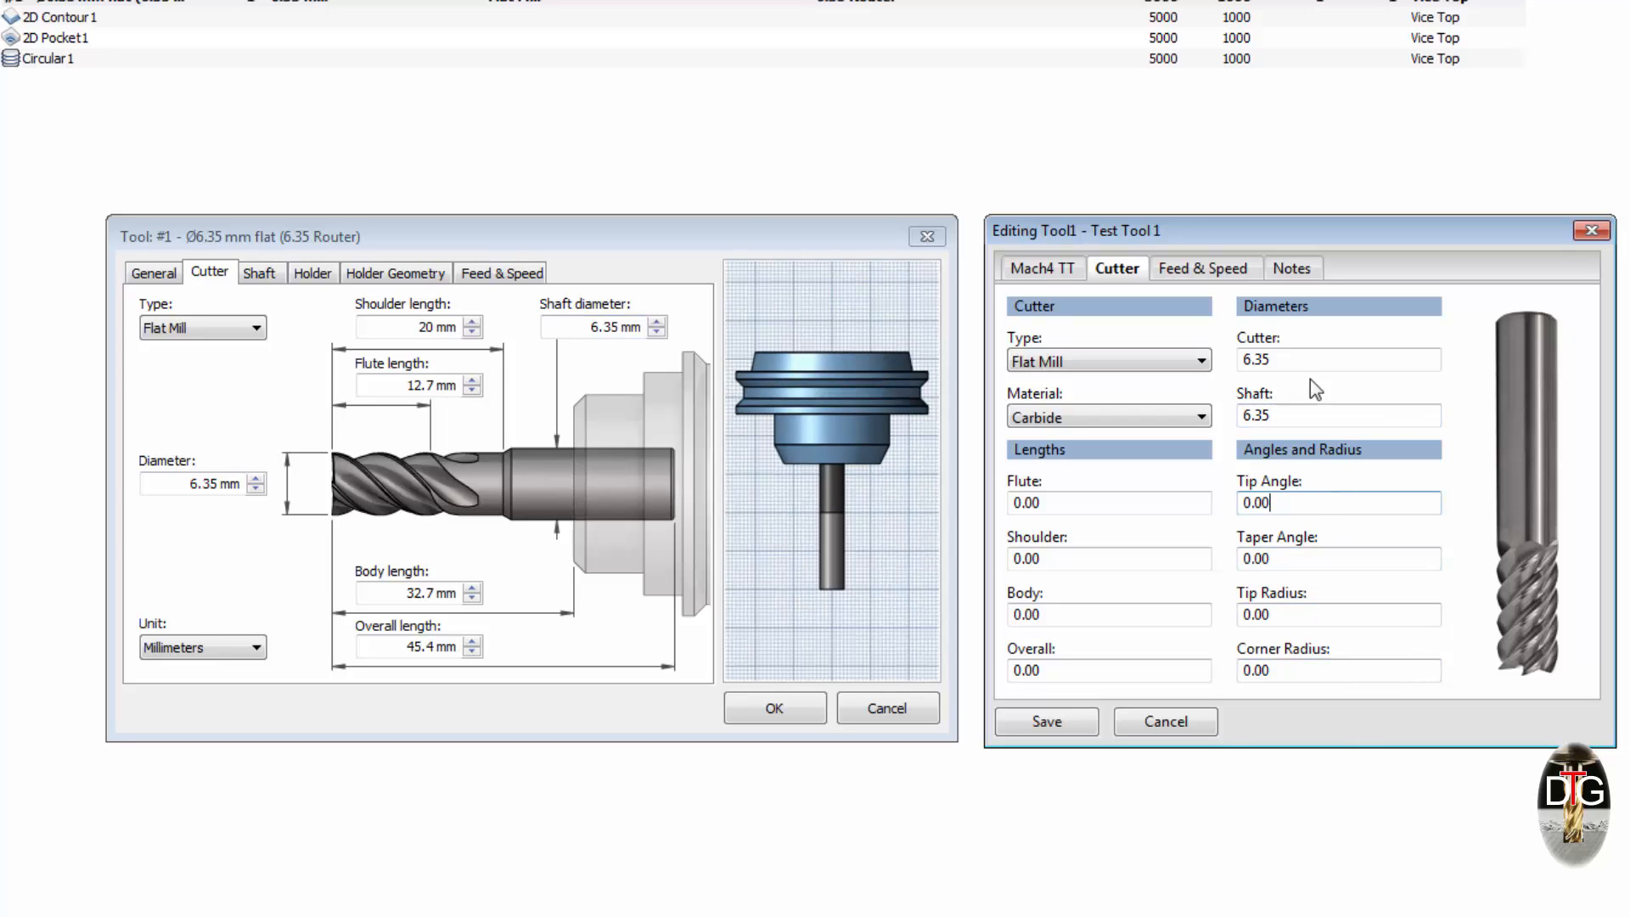
- Compare Tool #1's feed and speed fields with the 6.35 mm Inventor tool's and set its spindle rotation to clockwise
{"action": "left_click_drag", "start_coordinate": [1277, 235], "coordinate": [727, 206]}
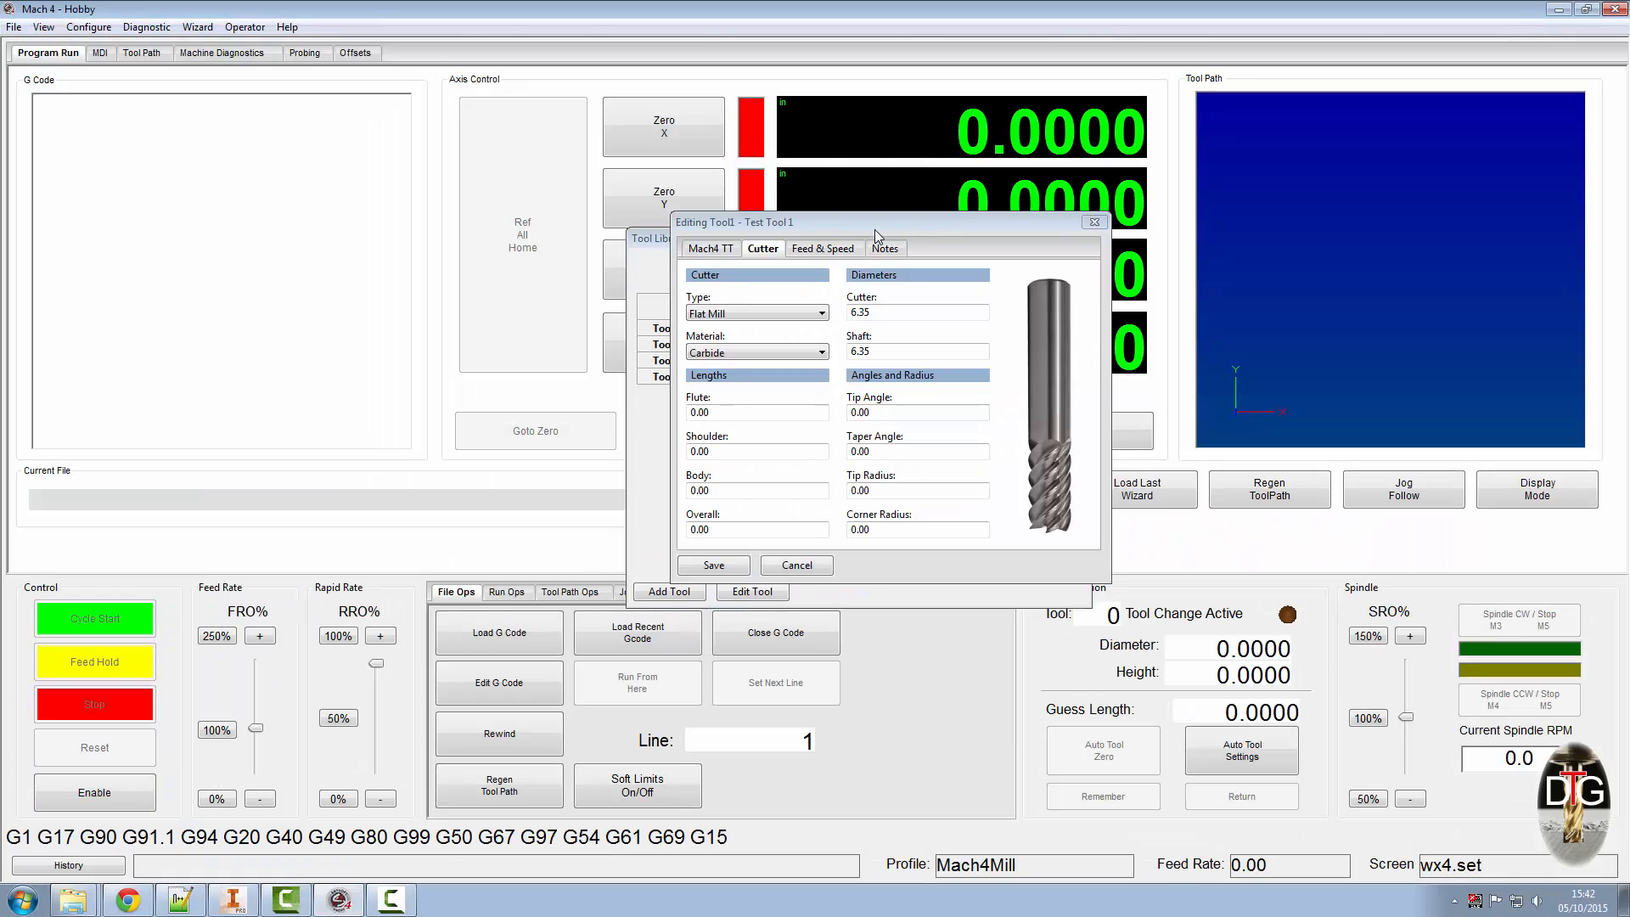
{"action": "left_click_drag", "start_coordinate": [876, 228], "coordinate": [849, 283]}
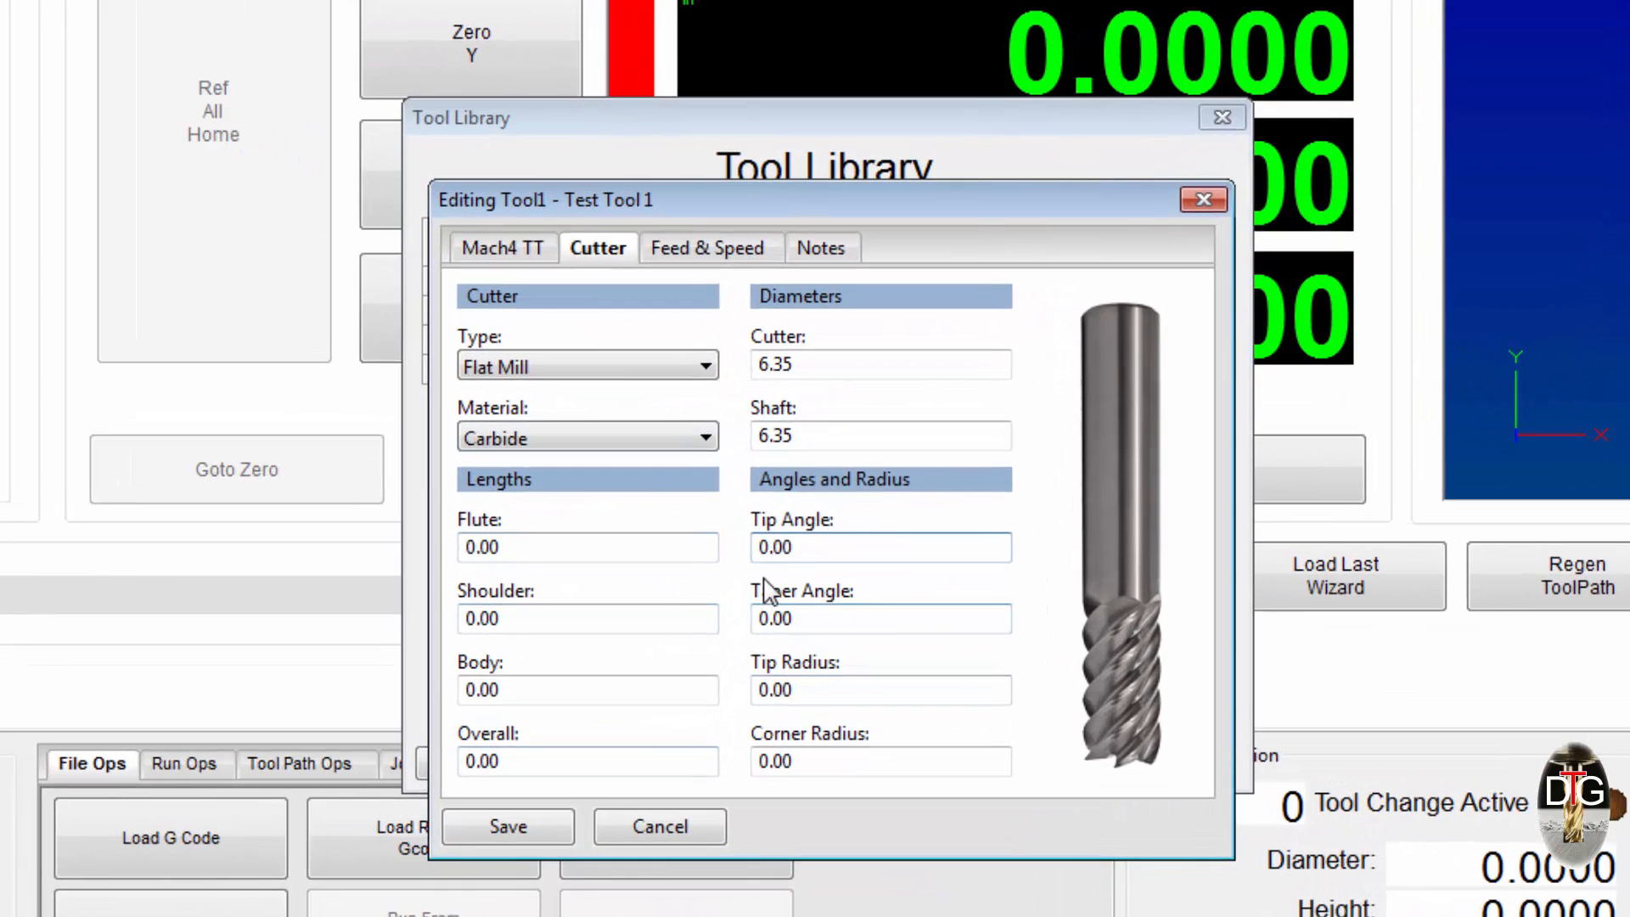
{"action": "left_click", "coordinate": [777, 291]}
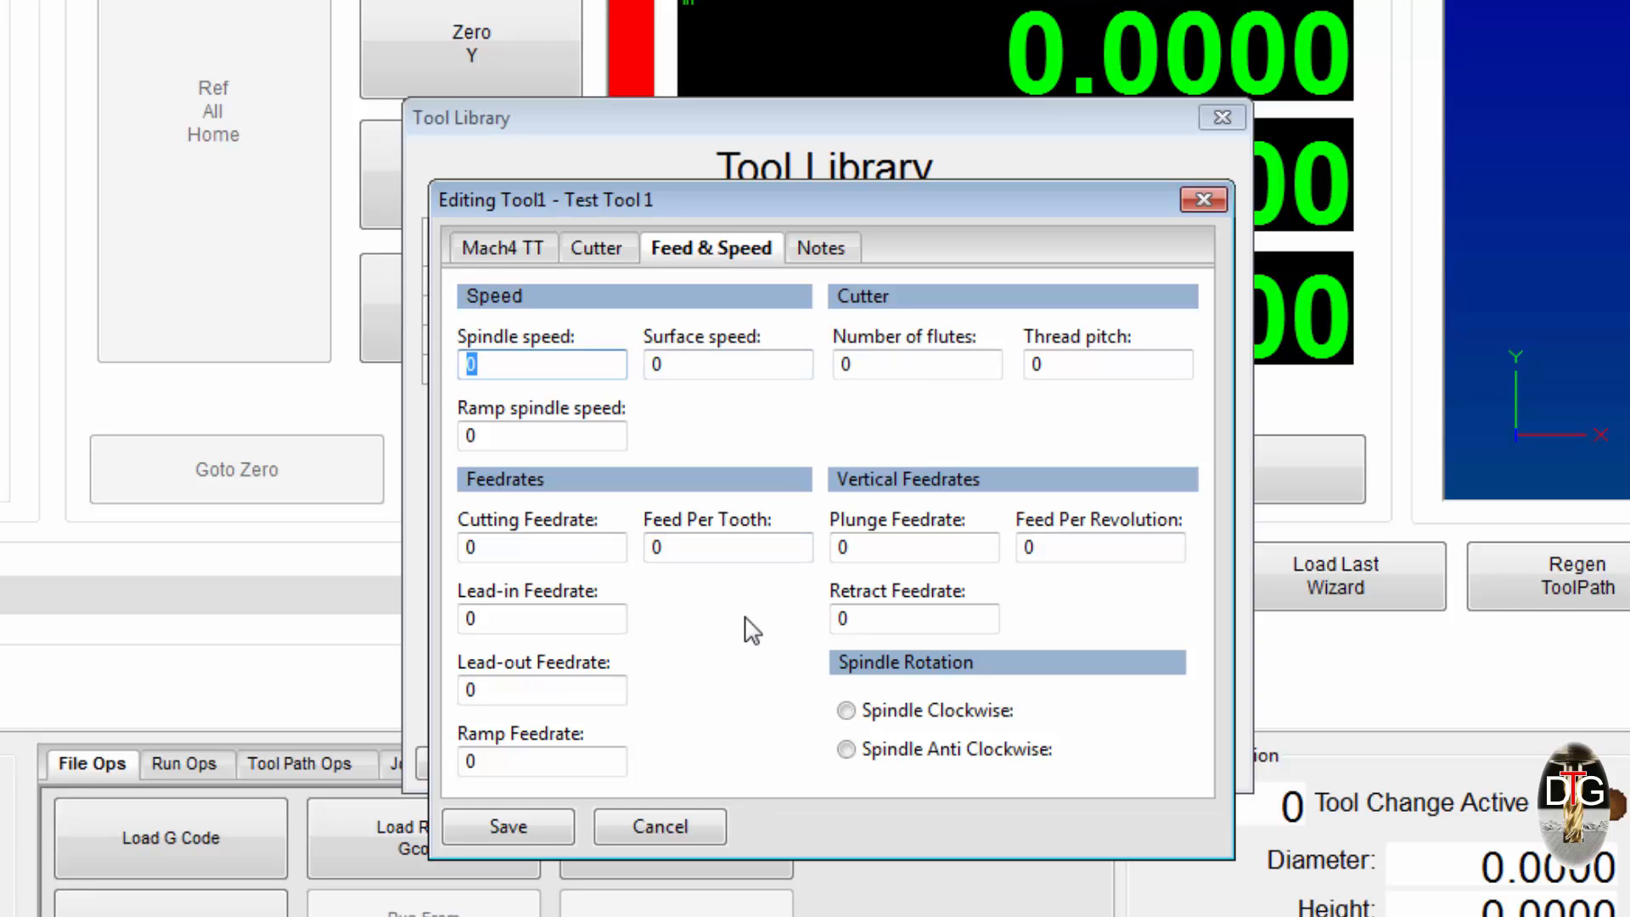
{"action": "left_click_drag", "start_coordinate": [899, 216], "coordinate": [1449, 224]}
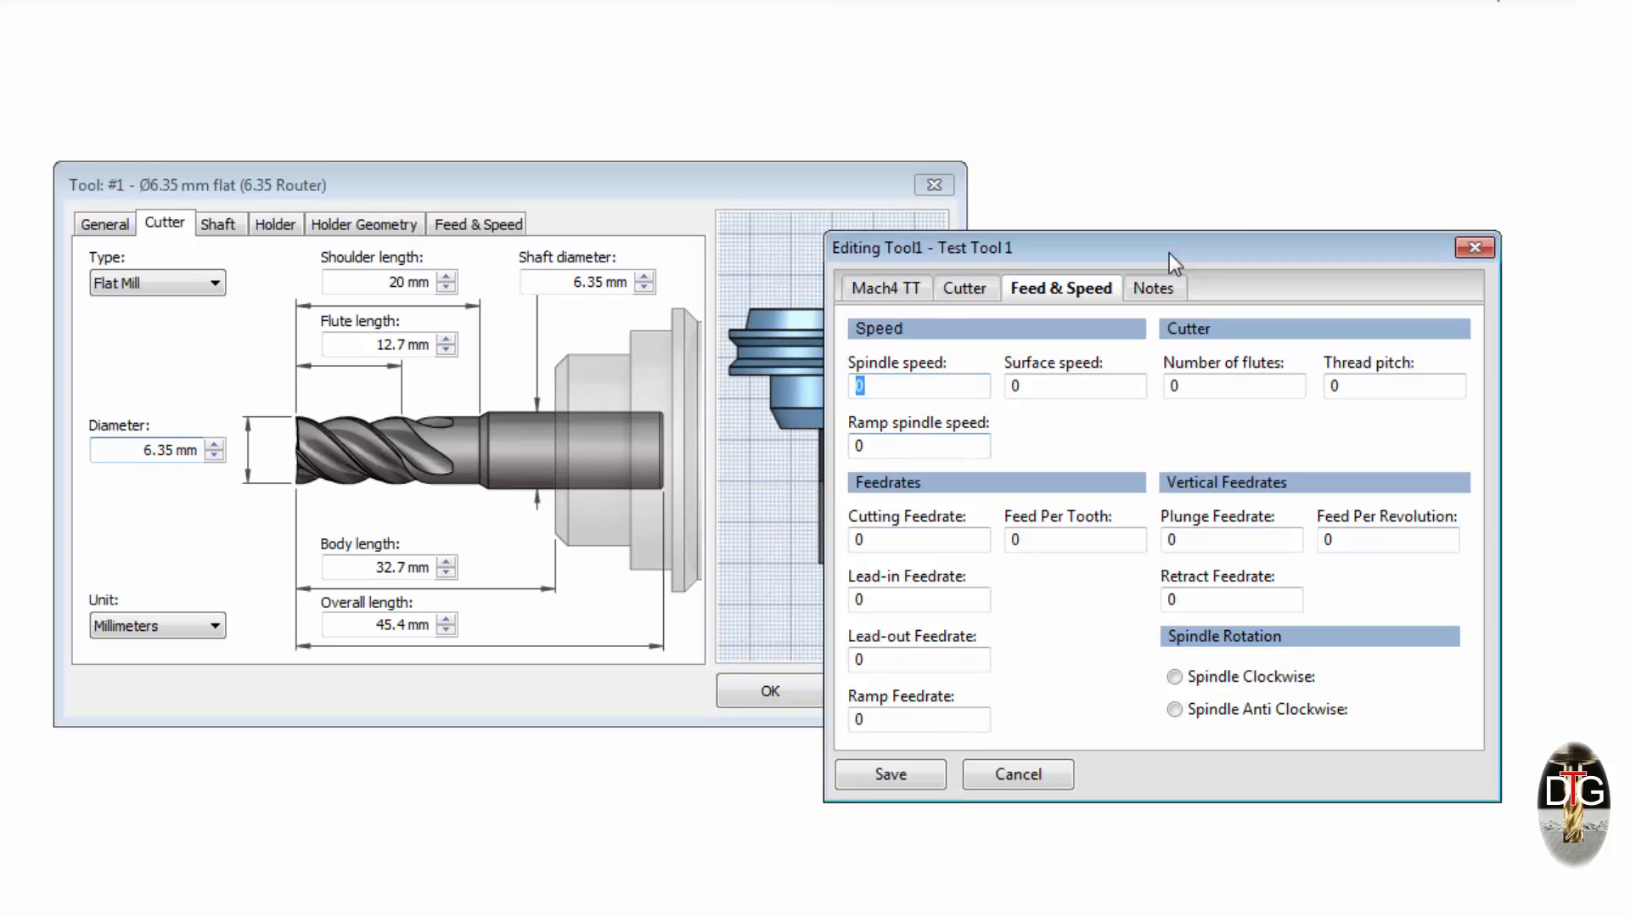
{"action": "left_click_drag", "start_coordinate": [1171, 254], "coordinate": [1400, 169]}
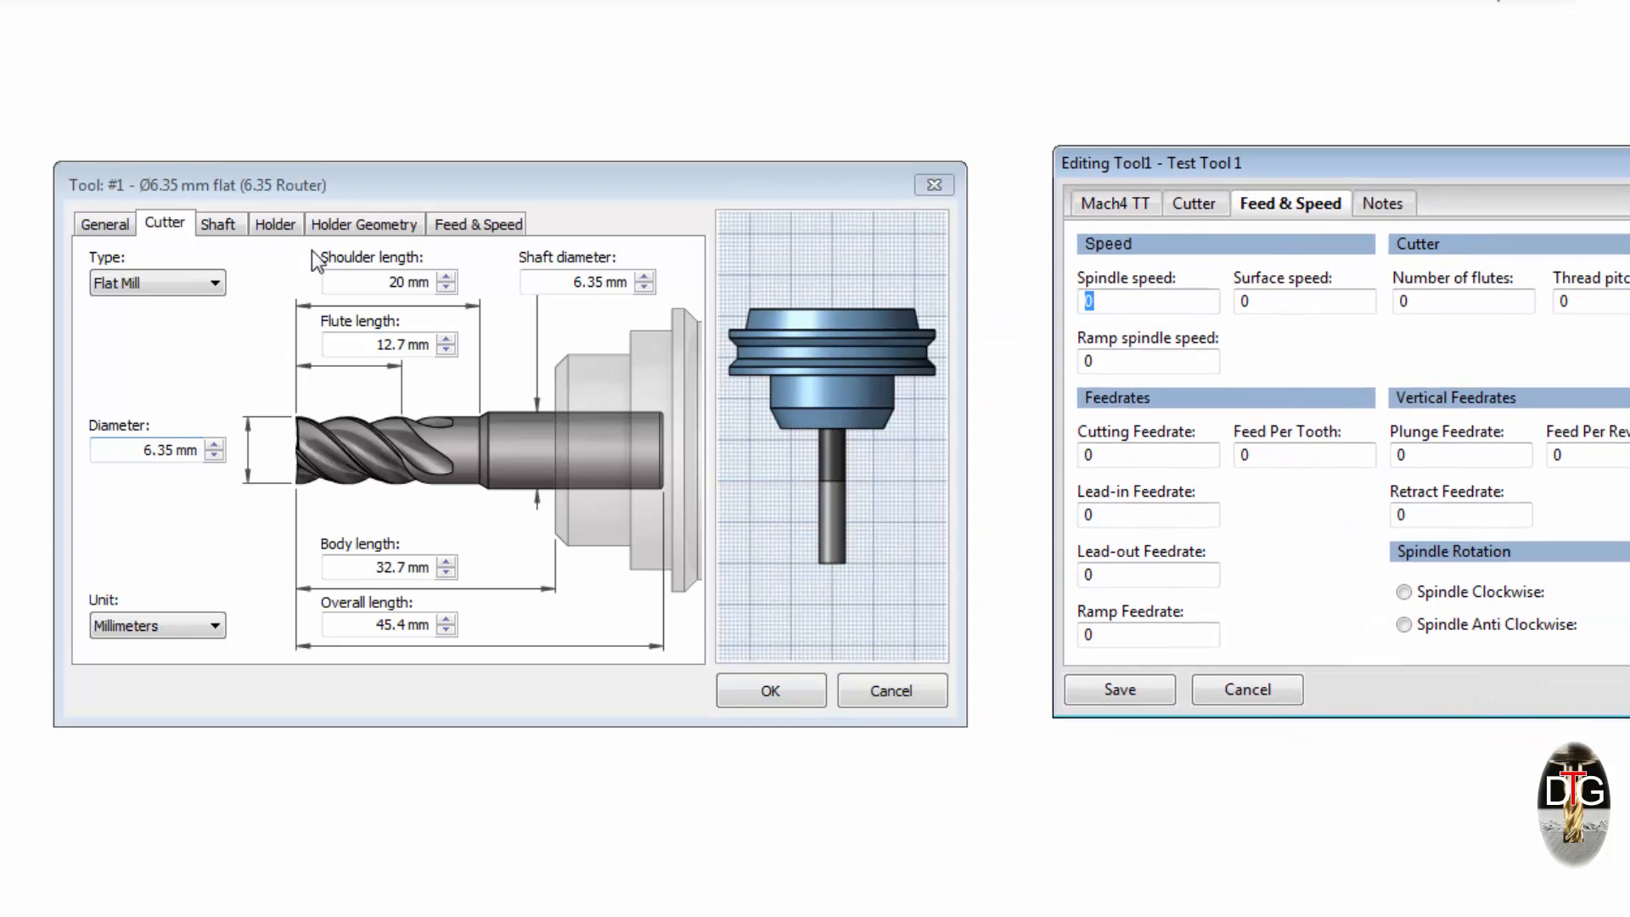
{"action": "left_click", "coordinate": [467, 223]}
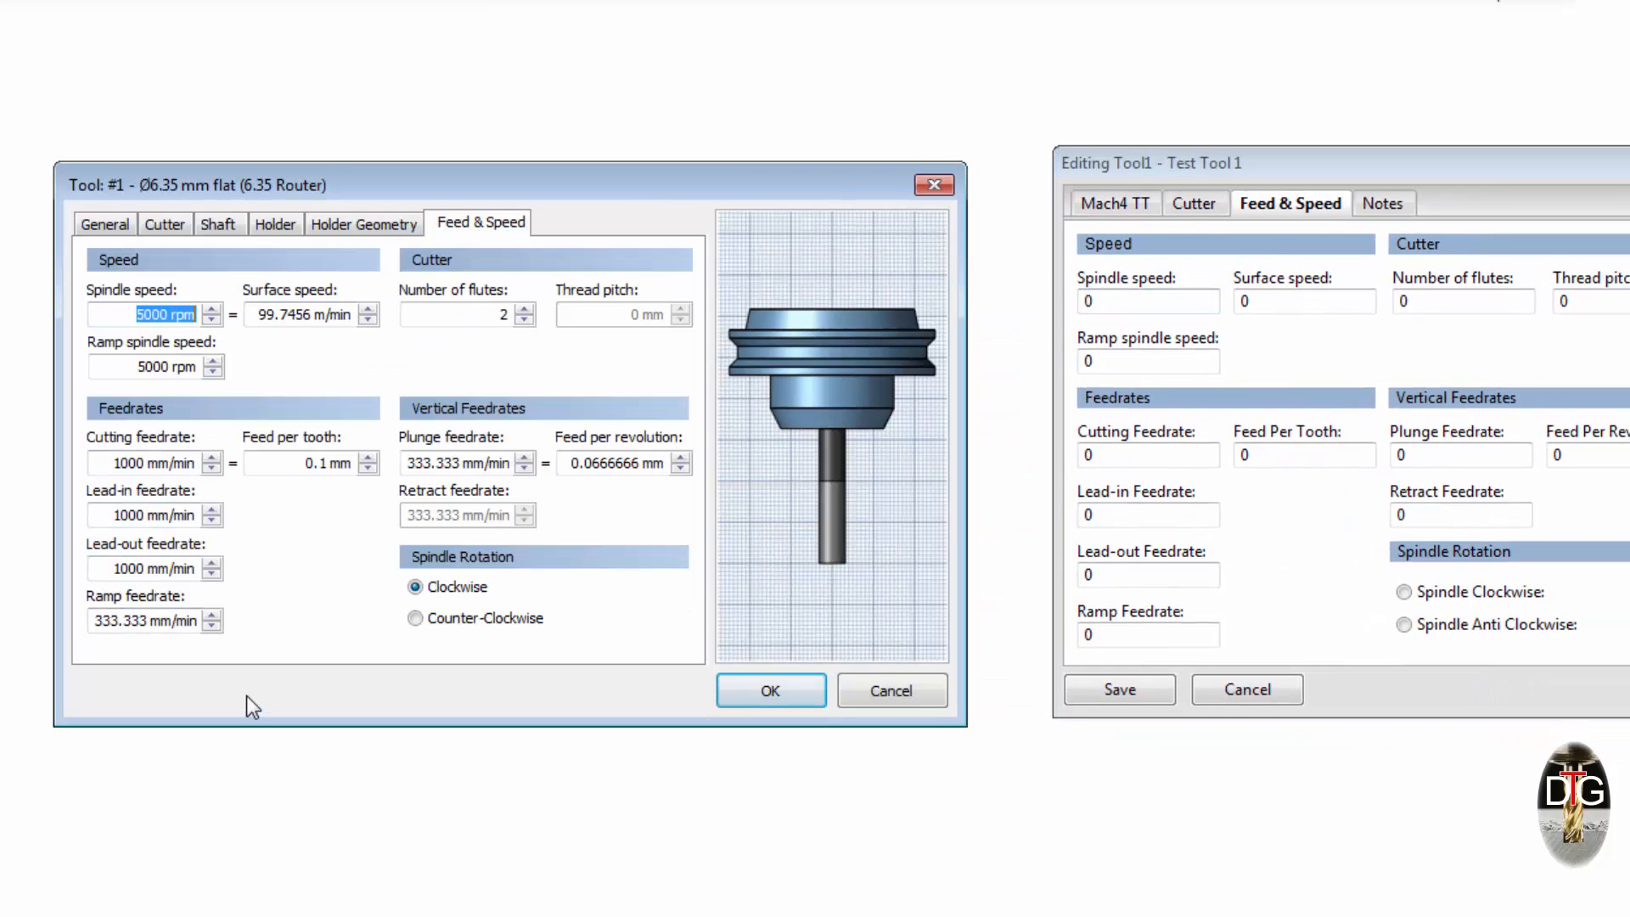
{"action": "left_click", "coordinate": [1404, 592]}
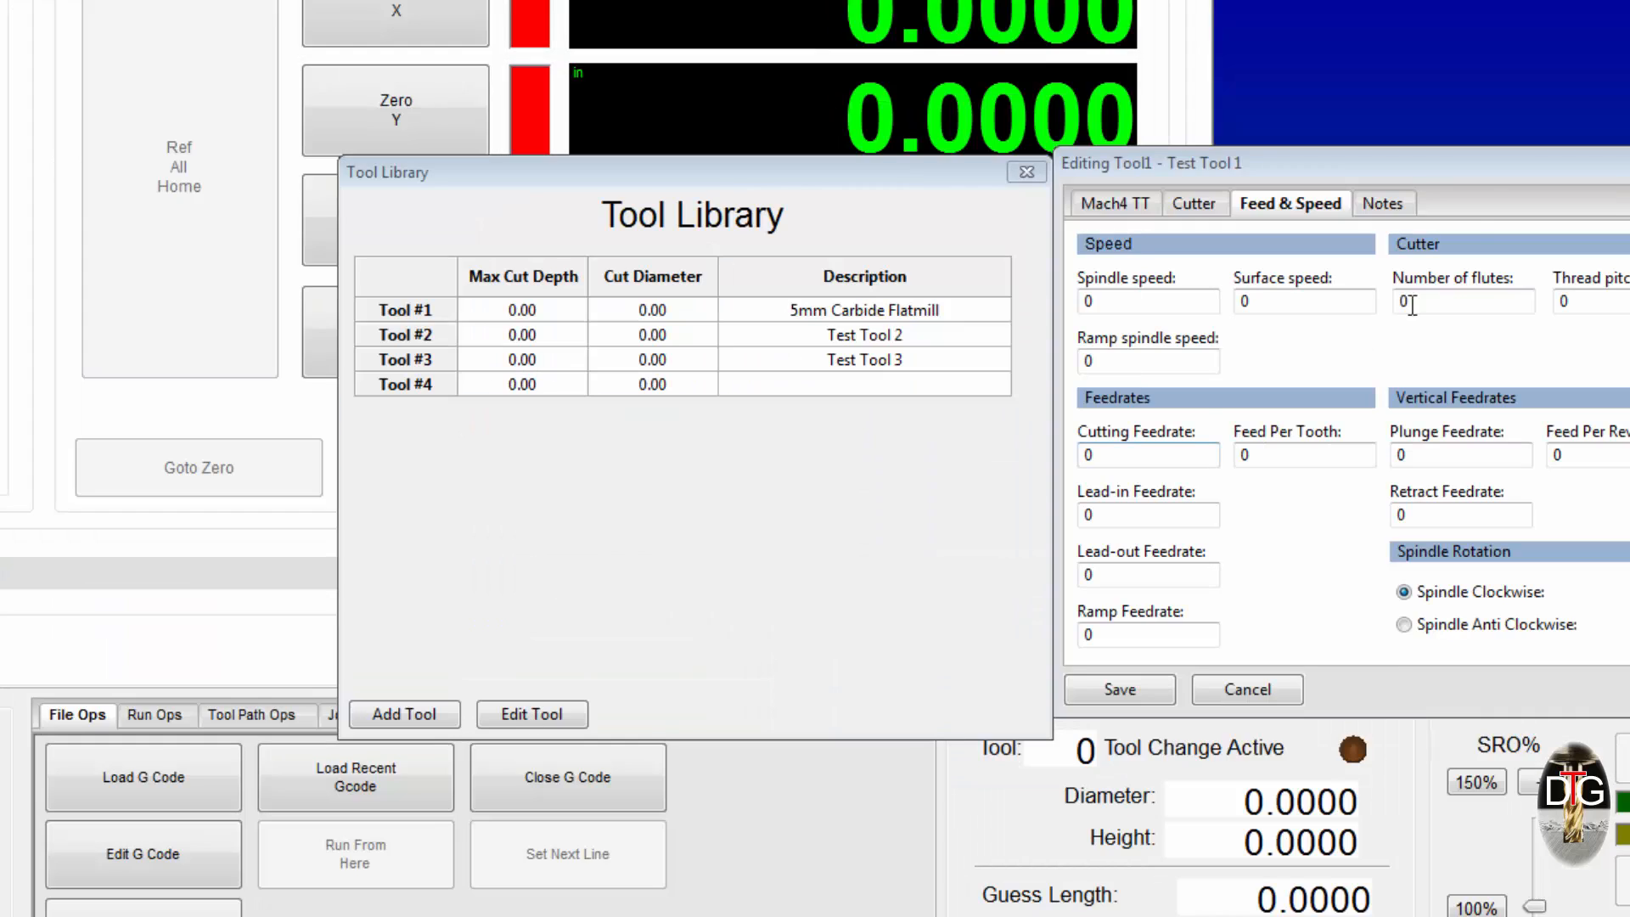
- Bring the Tool1 editor back over the Tool Library, enter "99" in the general tool notes and save
{"action": "left_click_drag", "start_coordinate": [1470, 175], "coordinate": [841, 255]}
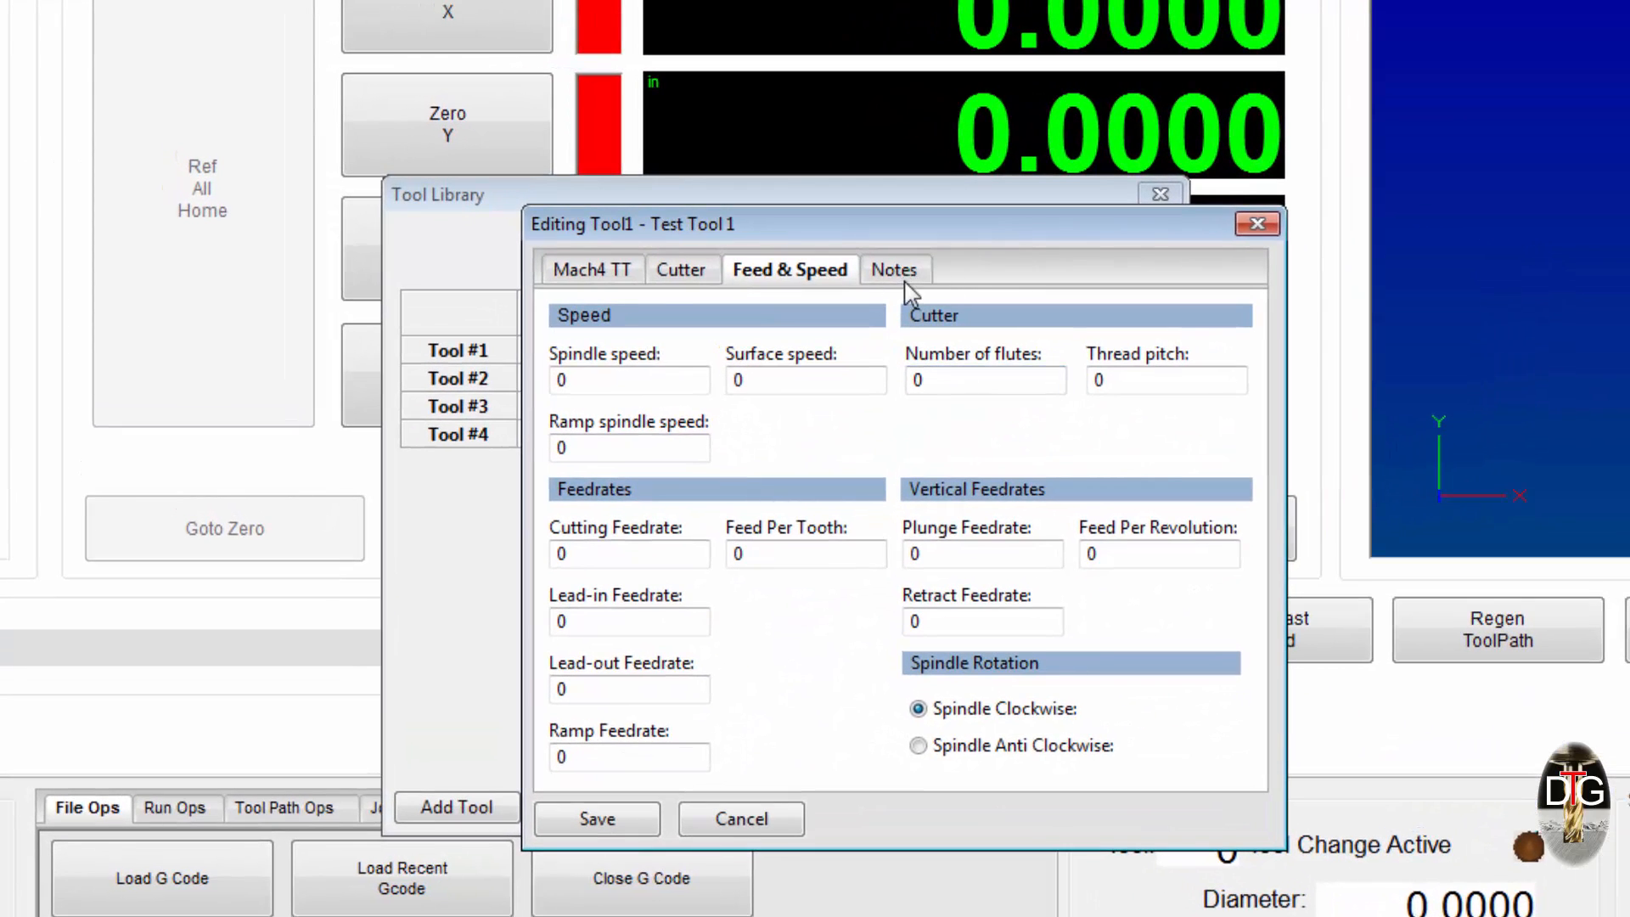
{"action": "left_click", "coordinate": [906, 286]}
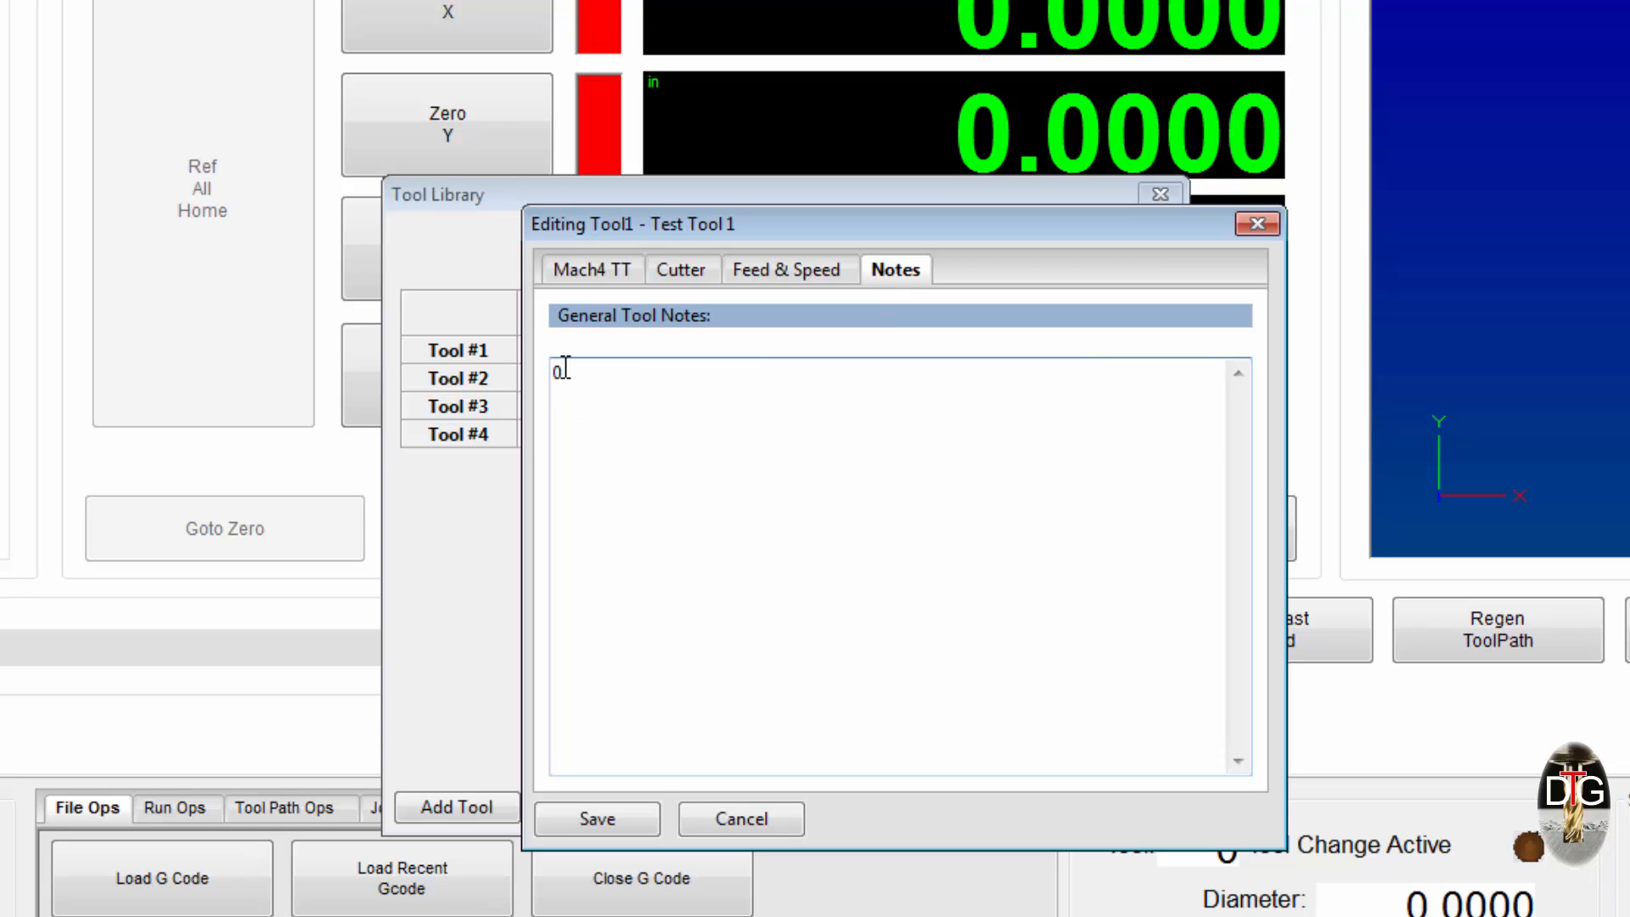
{"action": "left_click", "coordinate": [564, 369]}
{"action": "type", "text": "99"}
{"action": "left_click", "coordinate": [617, 828]}
- Review Tool #1's feed, cutter and Mach4 tool table data, save it and close the editor
{"action": "left_click", "coordinate": [785, 265]}
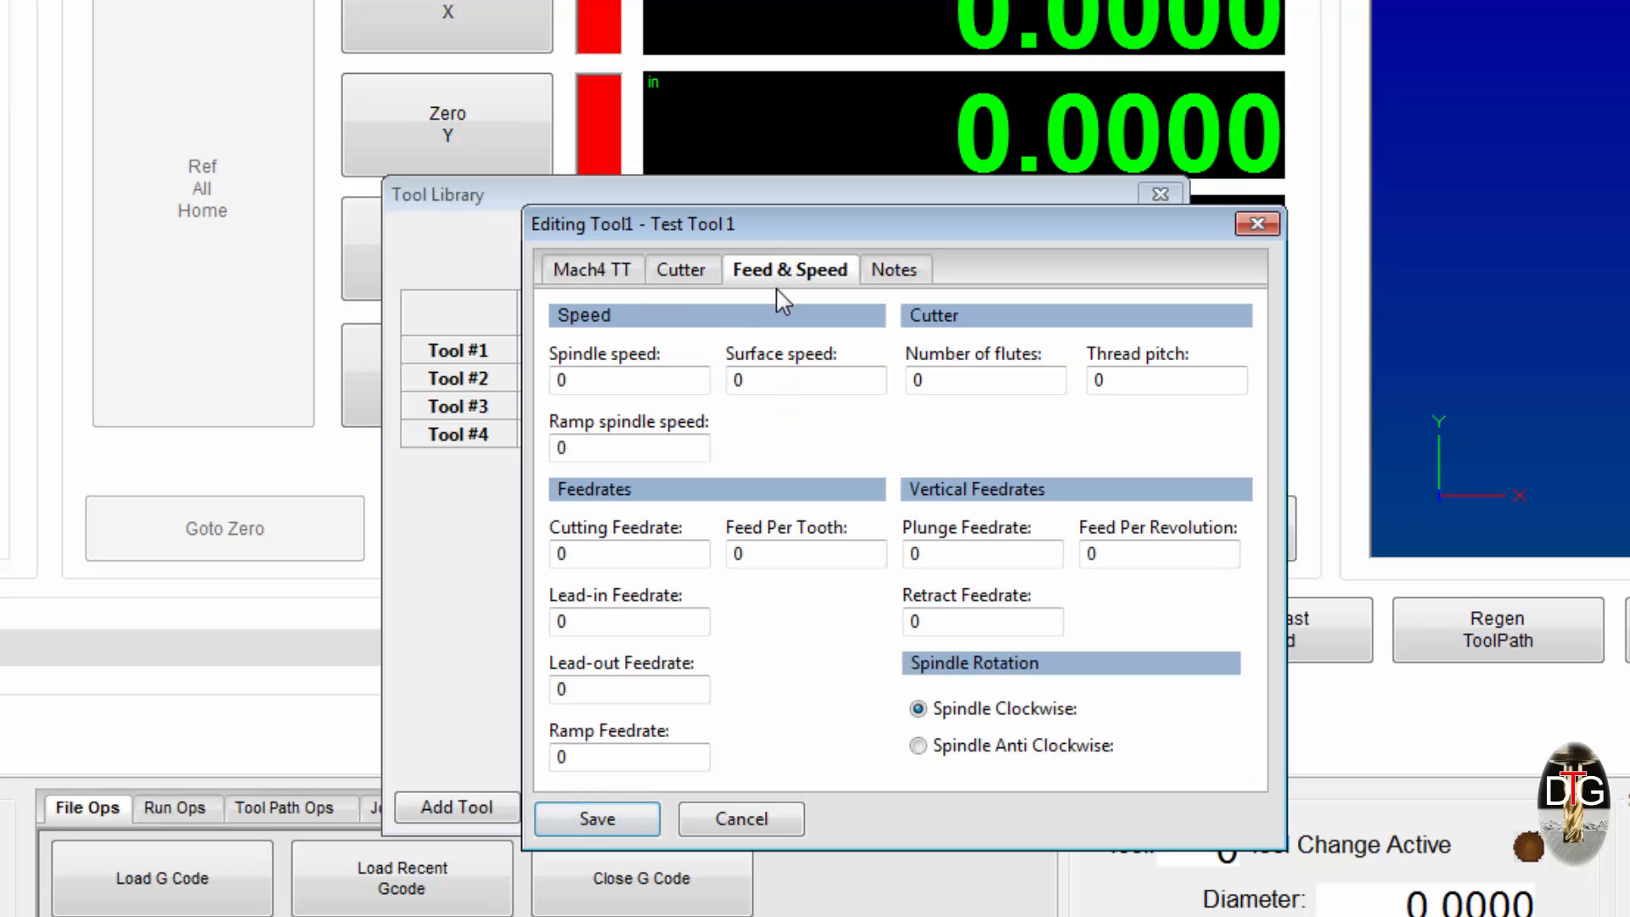
{"action": "left_click", "coordinate": [684, 270]}
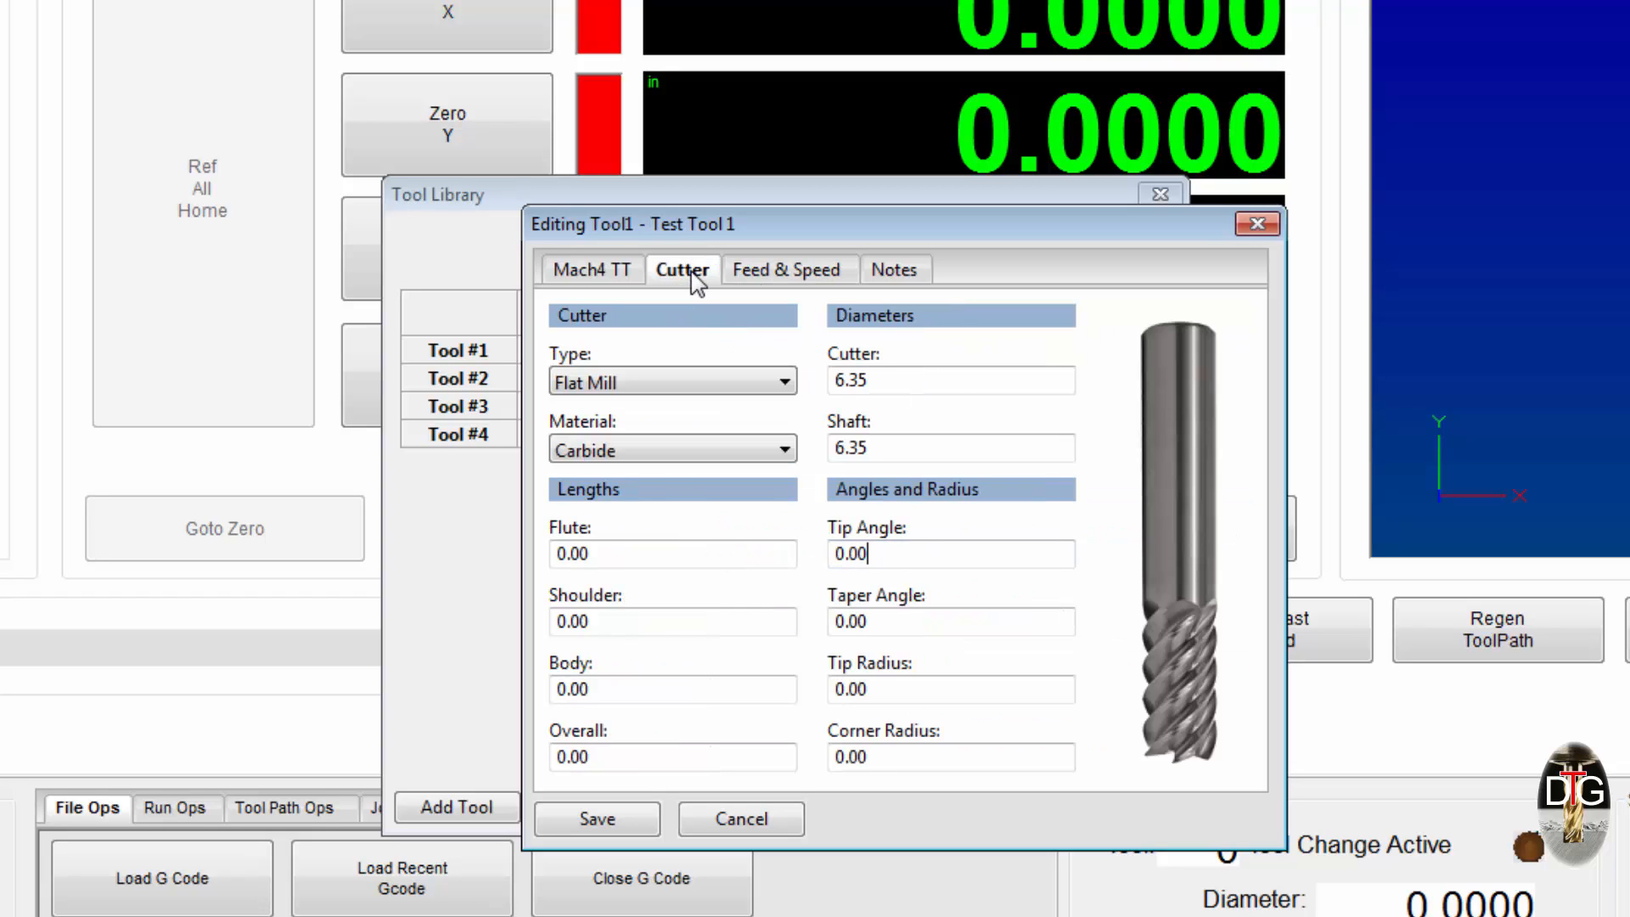
{"action": "left_click", "coordinate": [604, 268]}
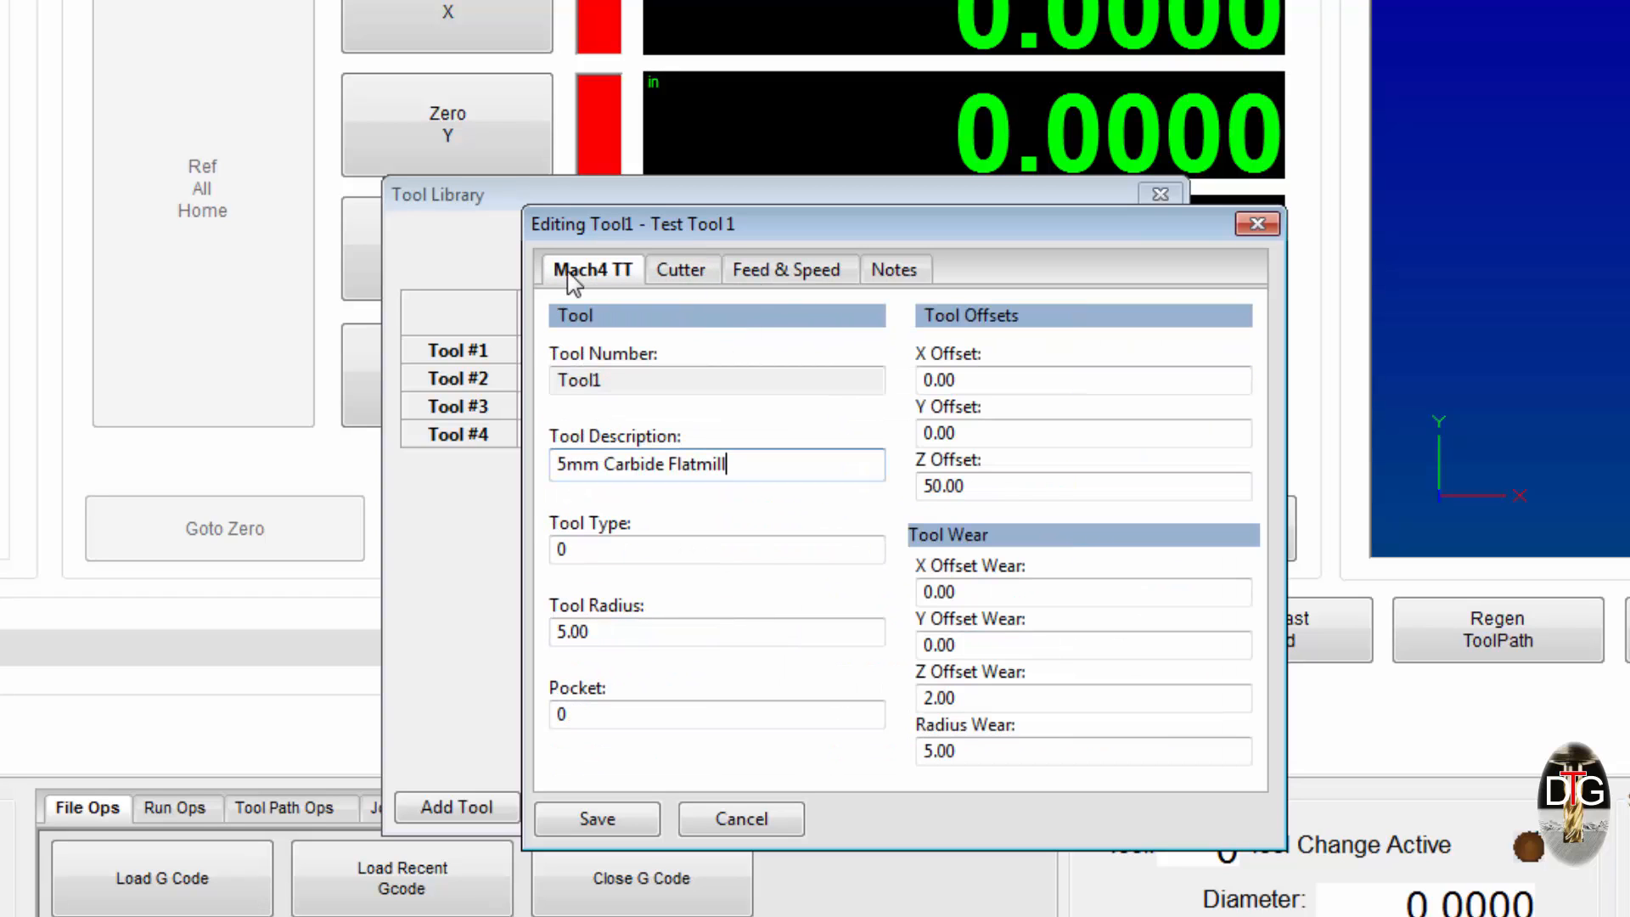
{"action": "left_click", "coordinate": [603, 818]}
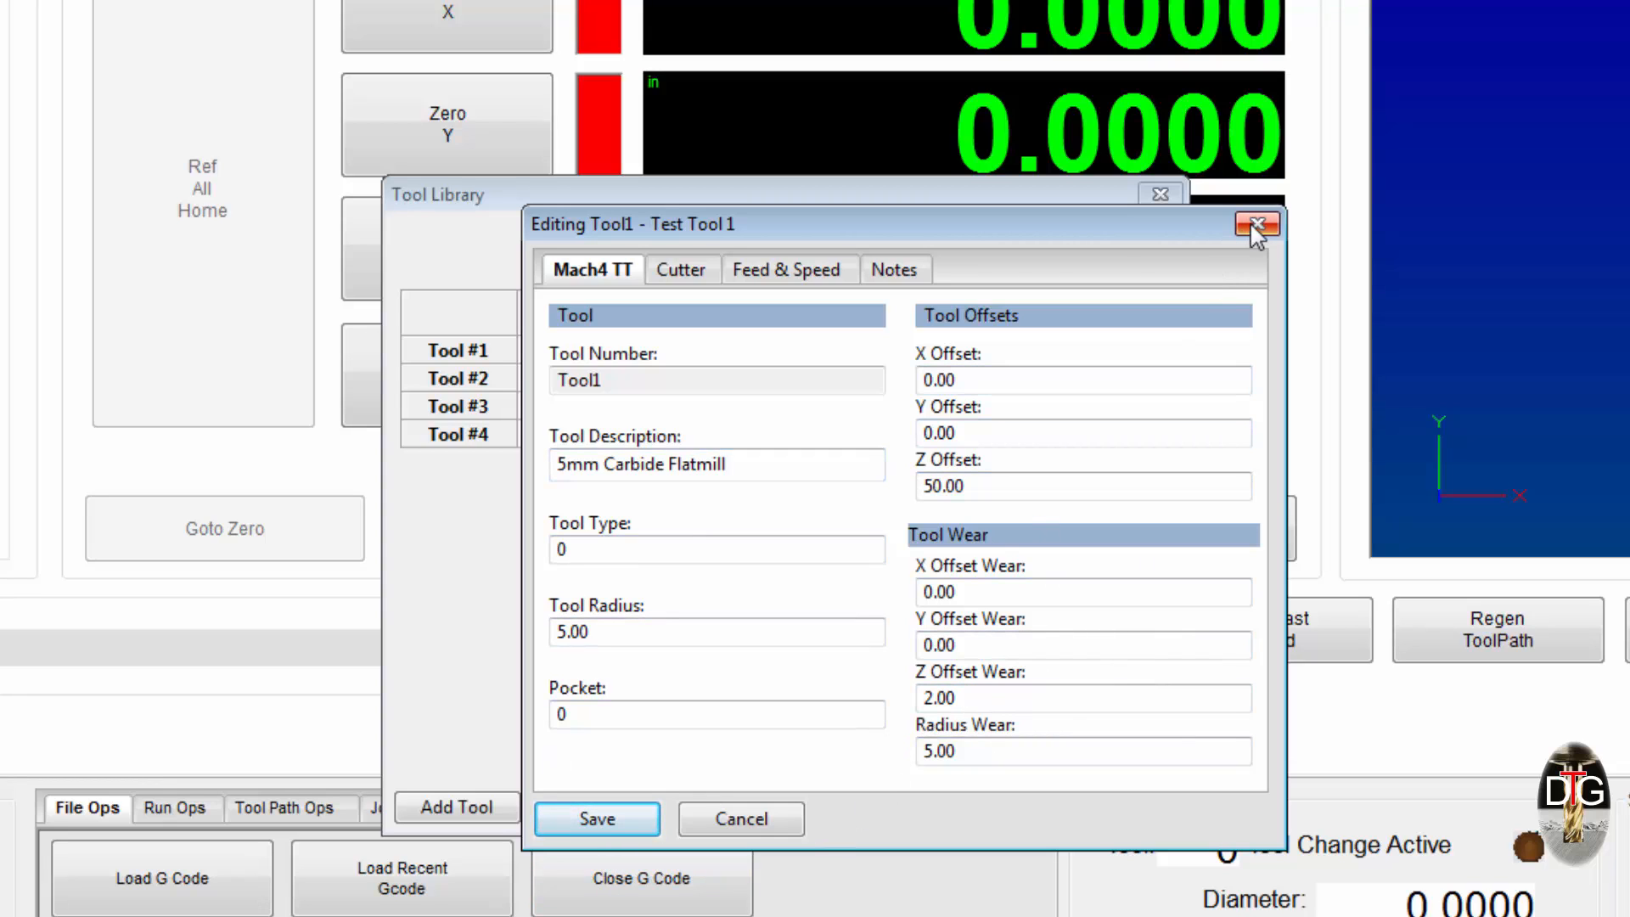
{"action": "left_click", "coordinate": [772, 829]}
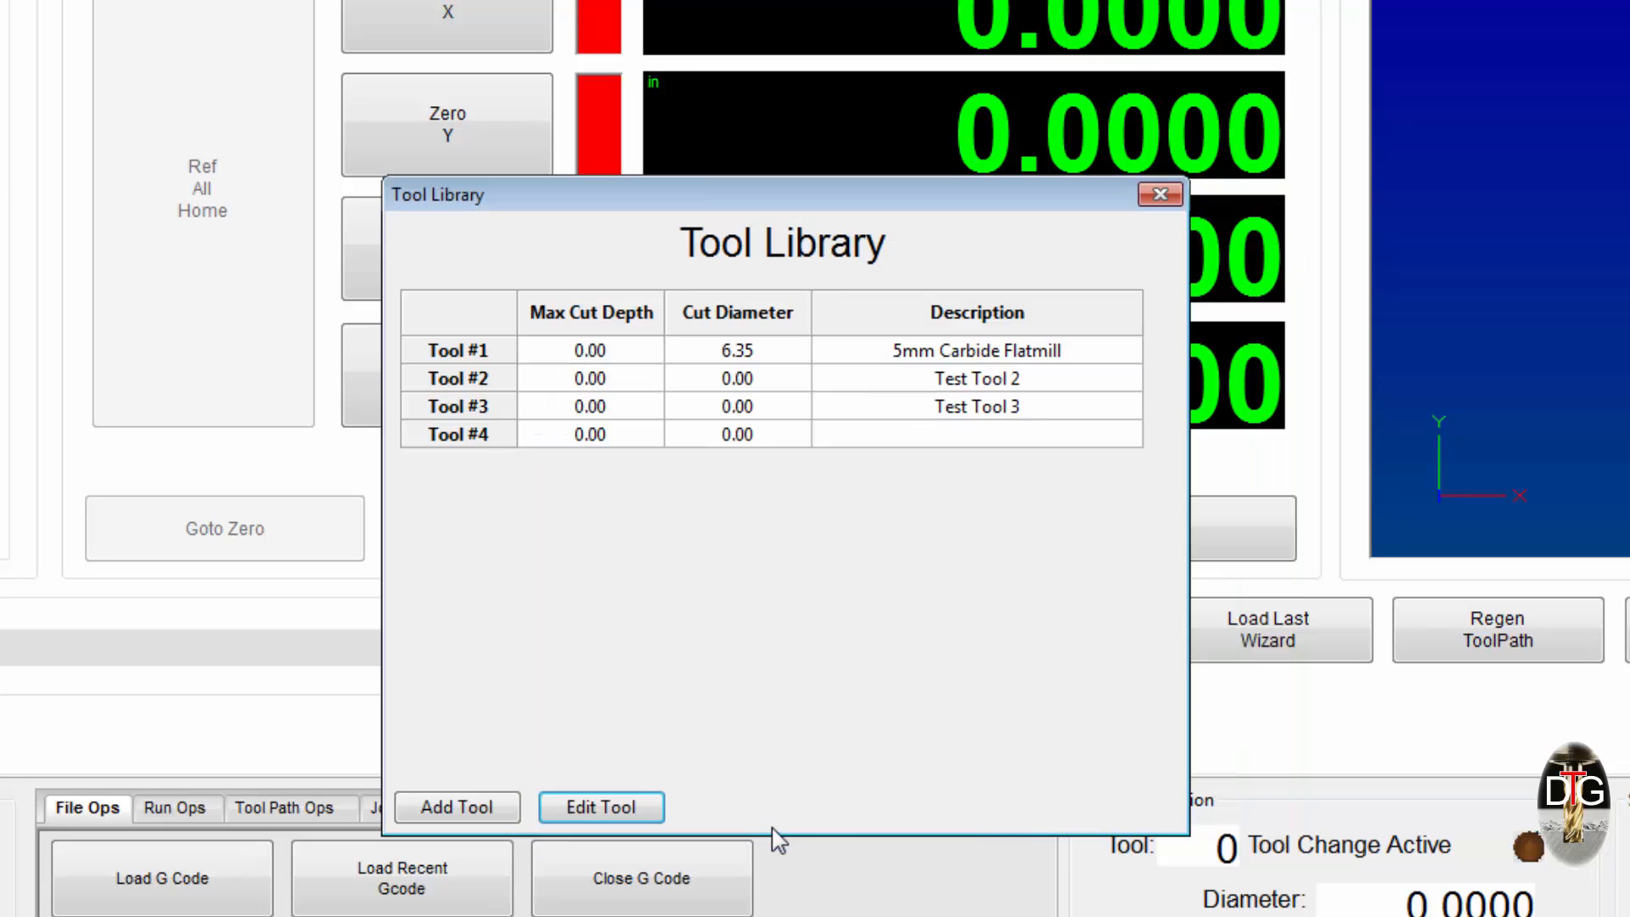
- Open Tool #4 for editing, enter a trial description and cancel the edit
{"action": "left_click", "coordinate": [849, 439]}
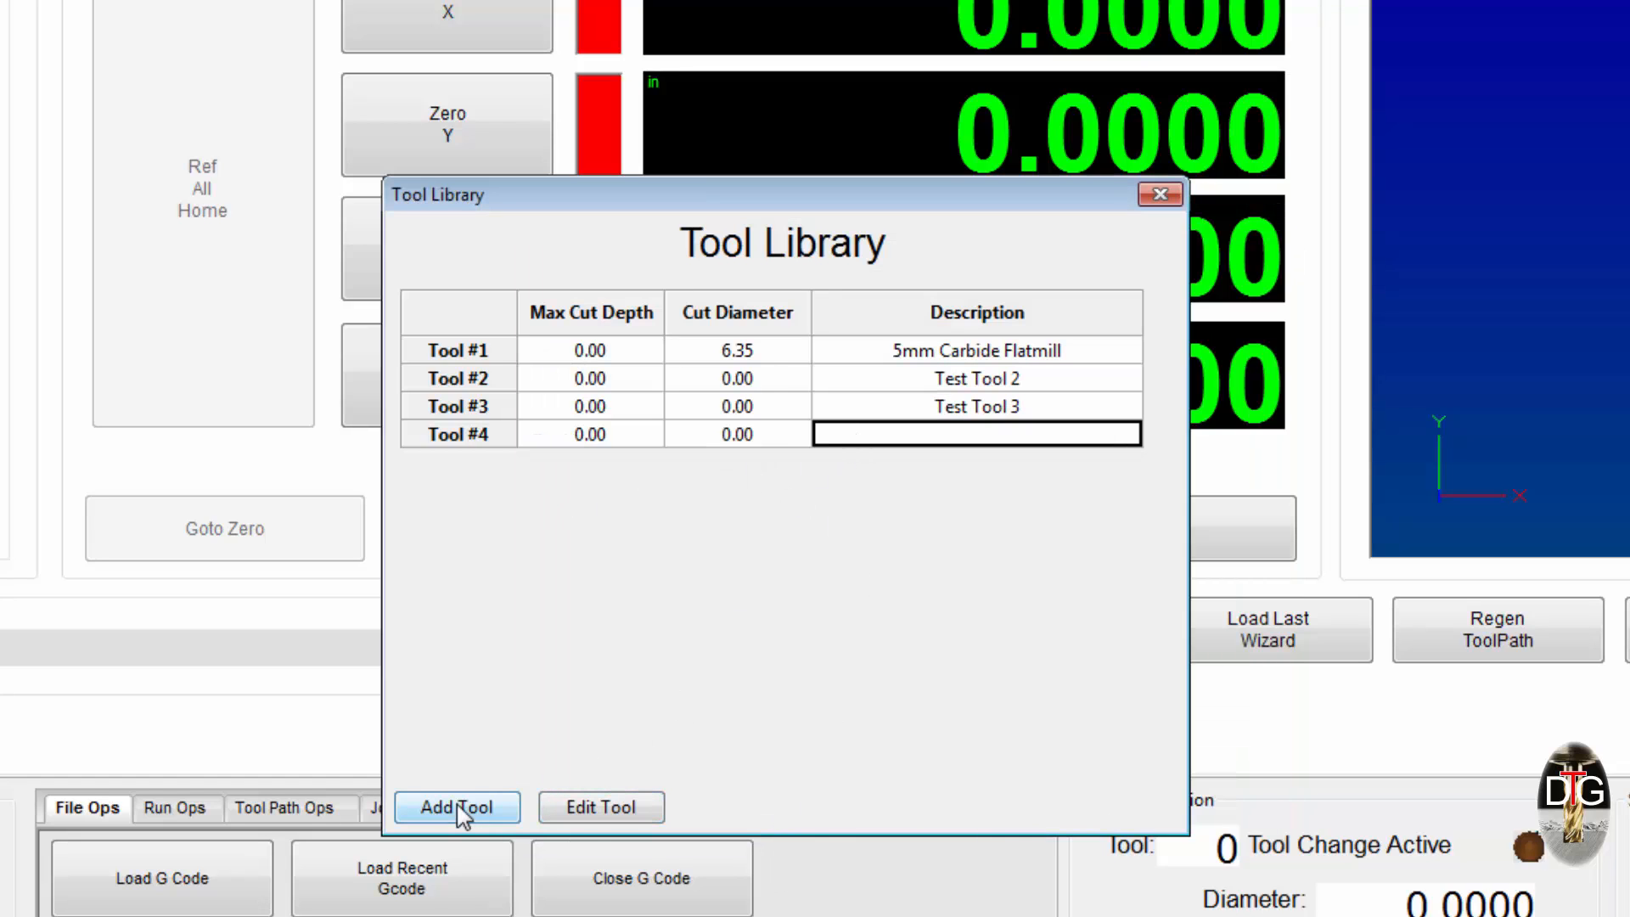
{"action": "left_click", "coordinate": [595, 811]}
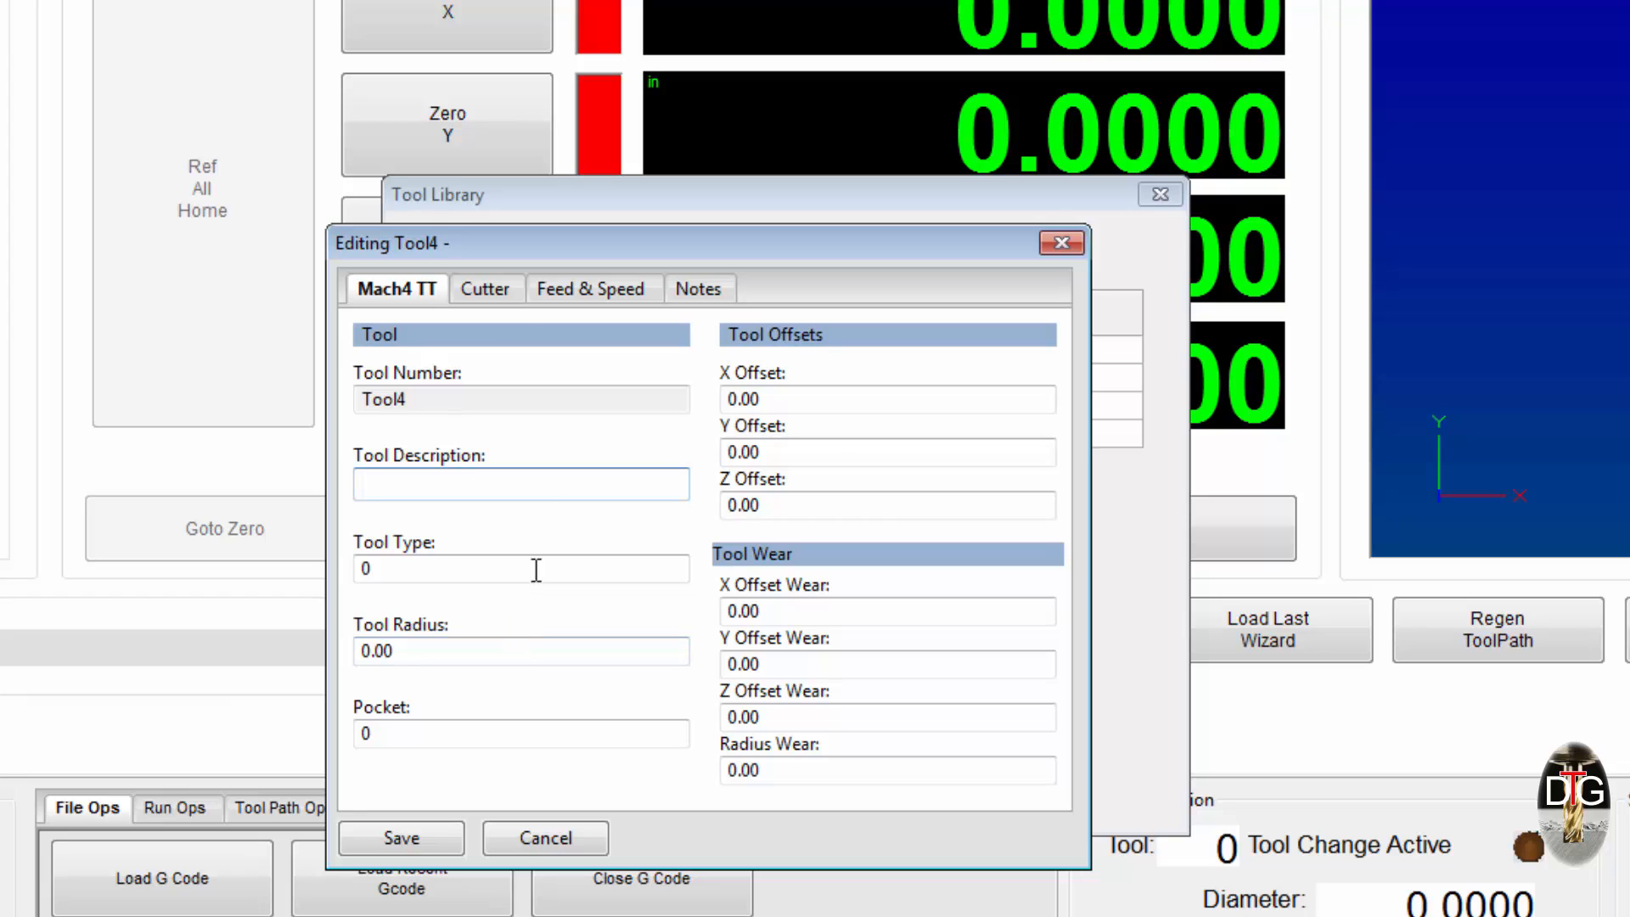
{"action": "type", "text": "rgeergerqg"}
{"action": "left_click", "coordinate": [524, 841]}
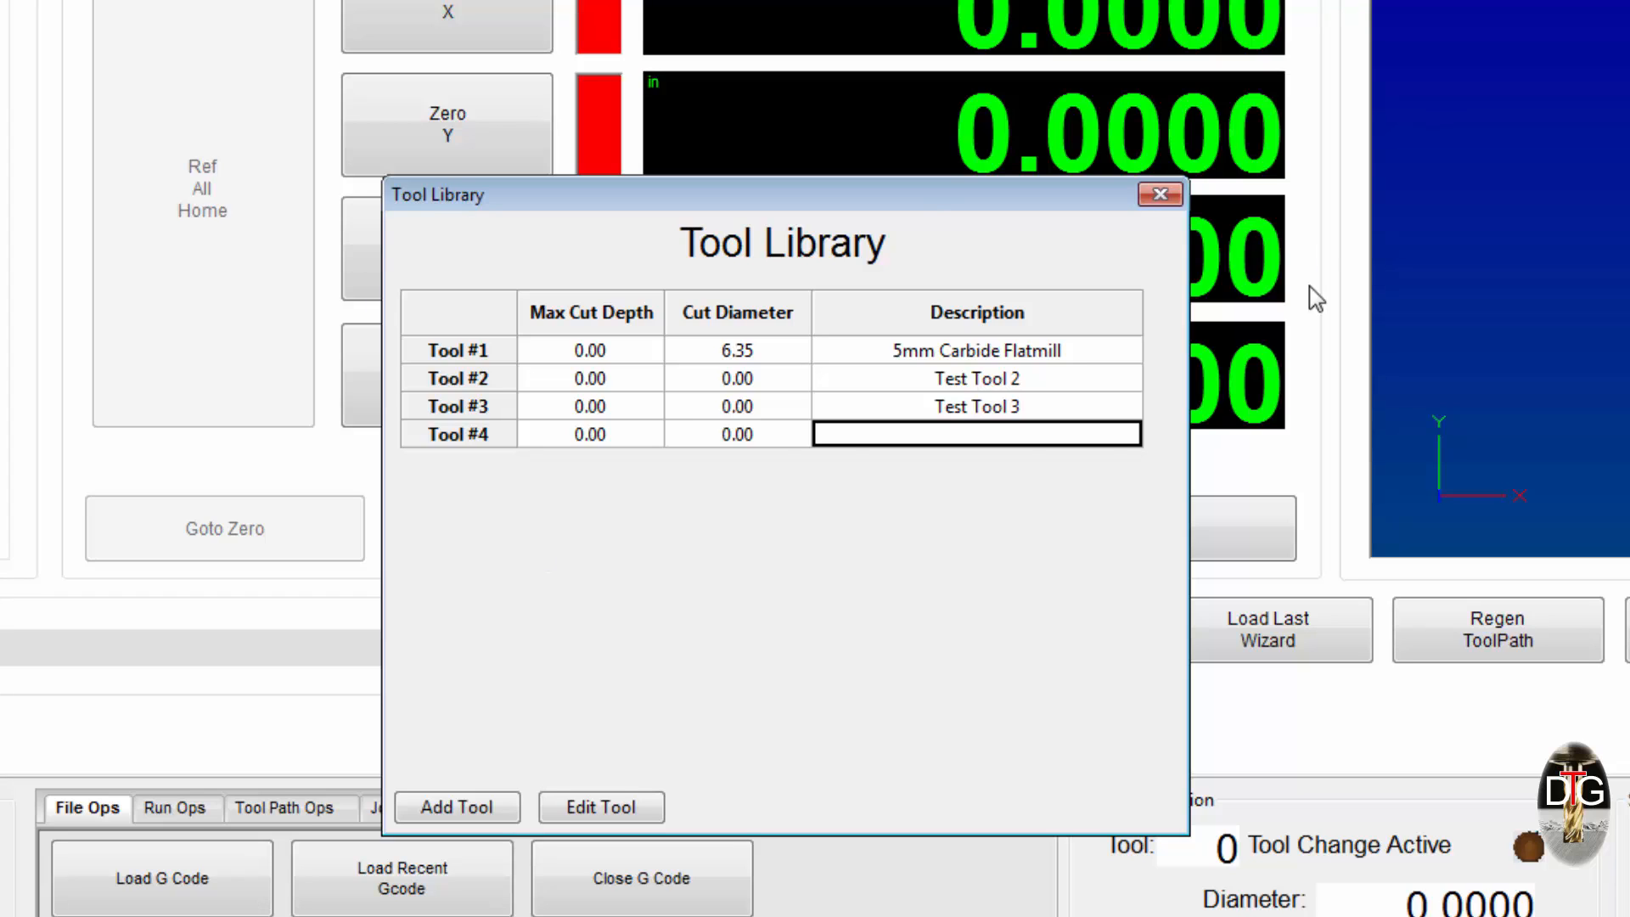
- Add about 23 more empty tools to the Tool Library, starting with Tool #5
{"action": "left_click", "coordinate": [619, 382]}
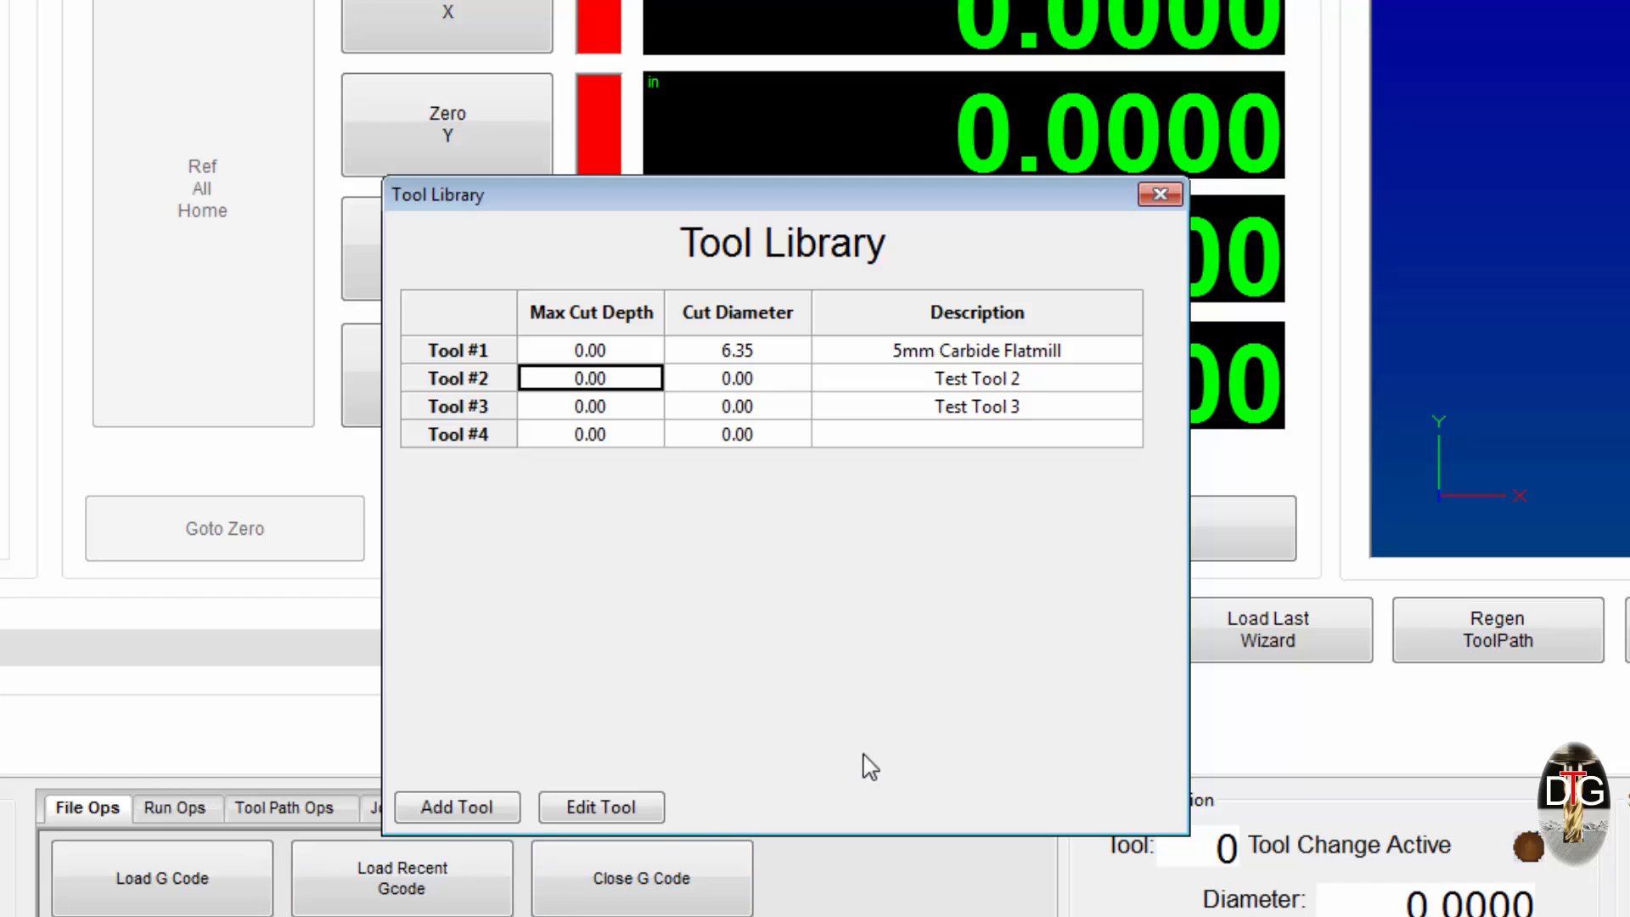
{"action": "left_click", "coordinate": [455, 811]}
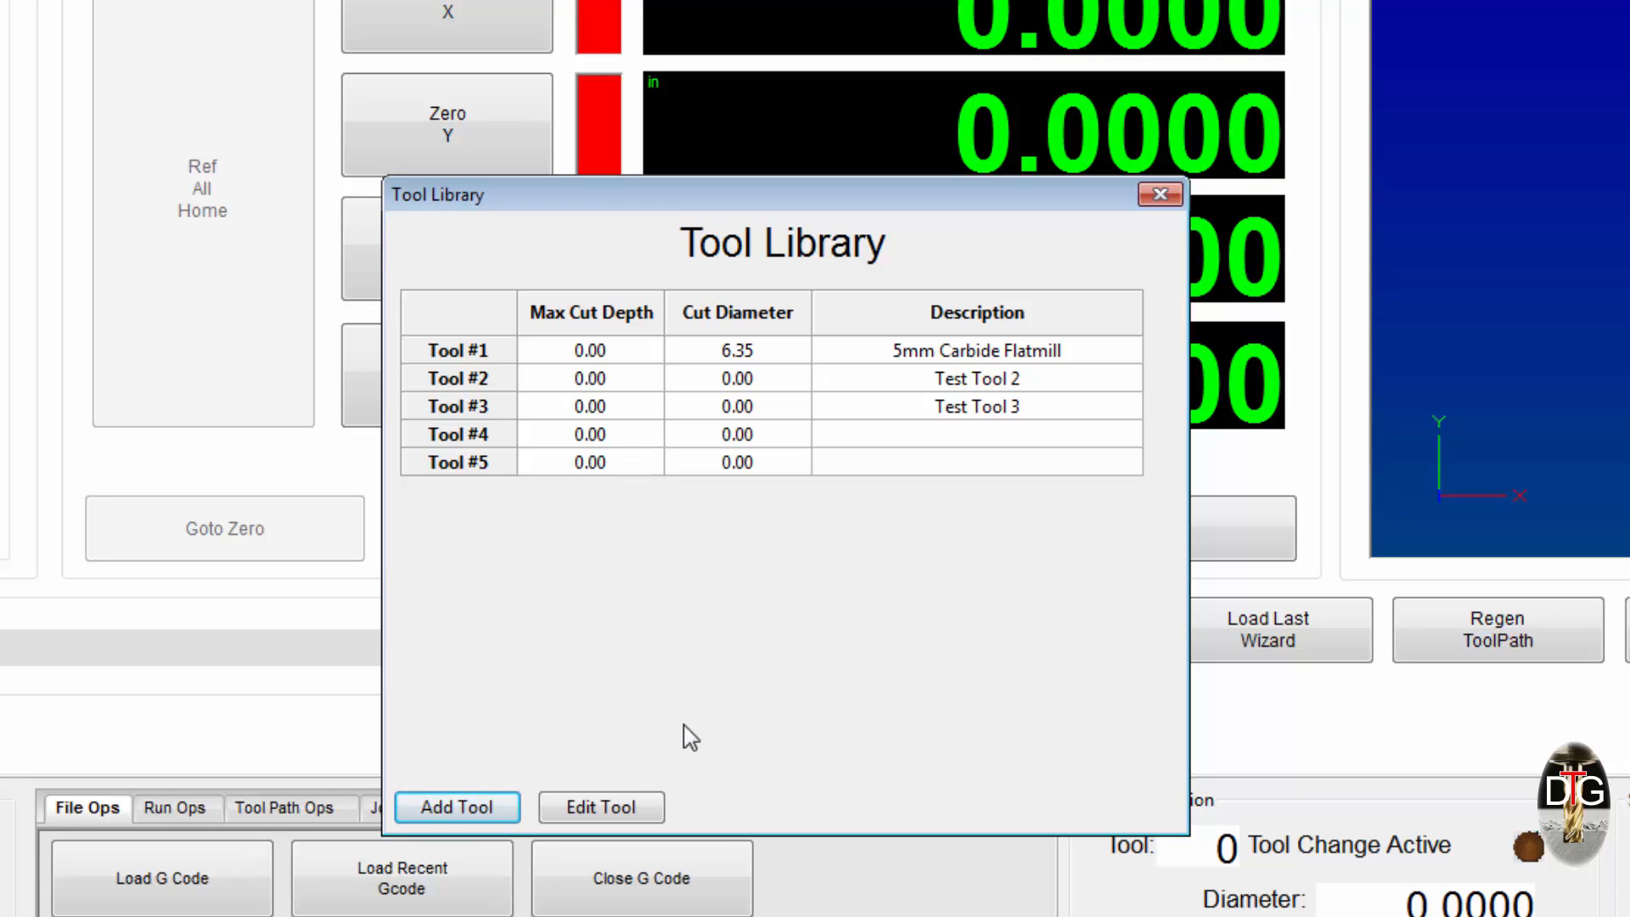
{"action": "left_click", "coordinate": [465, 811]}
{"action": "left_click", "coordinate": [466, 811]}
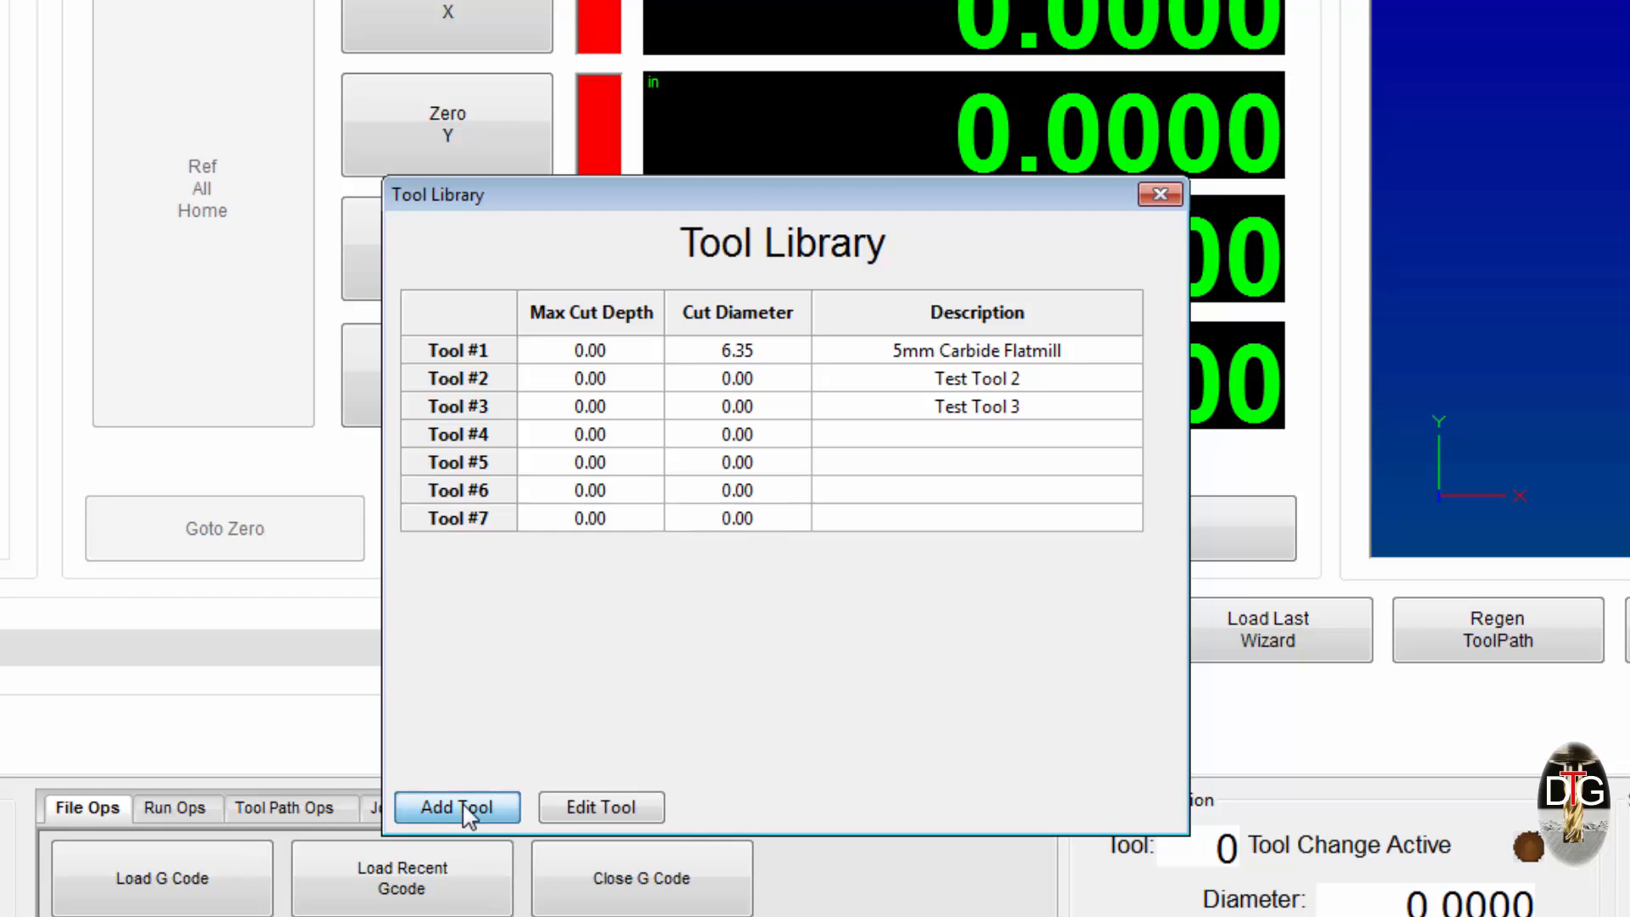
{"action": "left_click", "coordinate": [466, 814]}
{"action": "left_click", "coordinate": [466, 811]}
{"action": "left_click", "coordinate": [465, 811]}
{"action": "left_click", "coordinate": [466, 811]}
{"action": "left_click", "coordinate": [466, 811]}
{"action": "left_click", "coordinate": [465, 811]}
{"action": "left_click", "coordinate": [466, 811]}
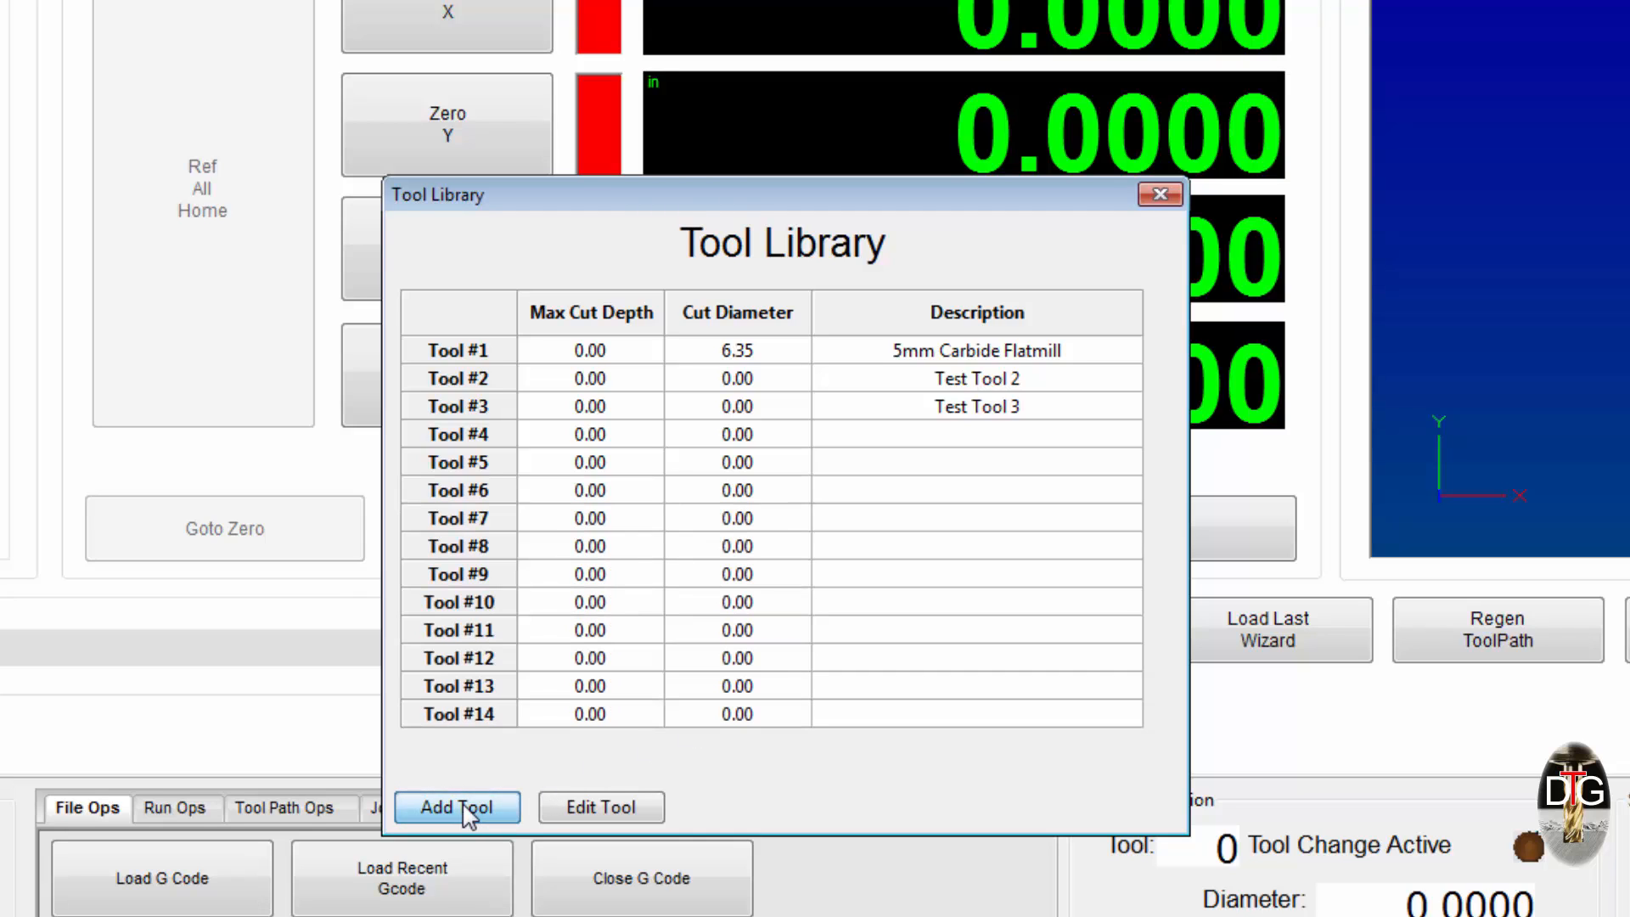
{"action": "left_click", "coordinate": [465, 811]}
{"action": "left_click", "coordinate": [466, 811]}
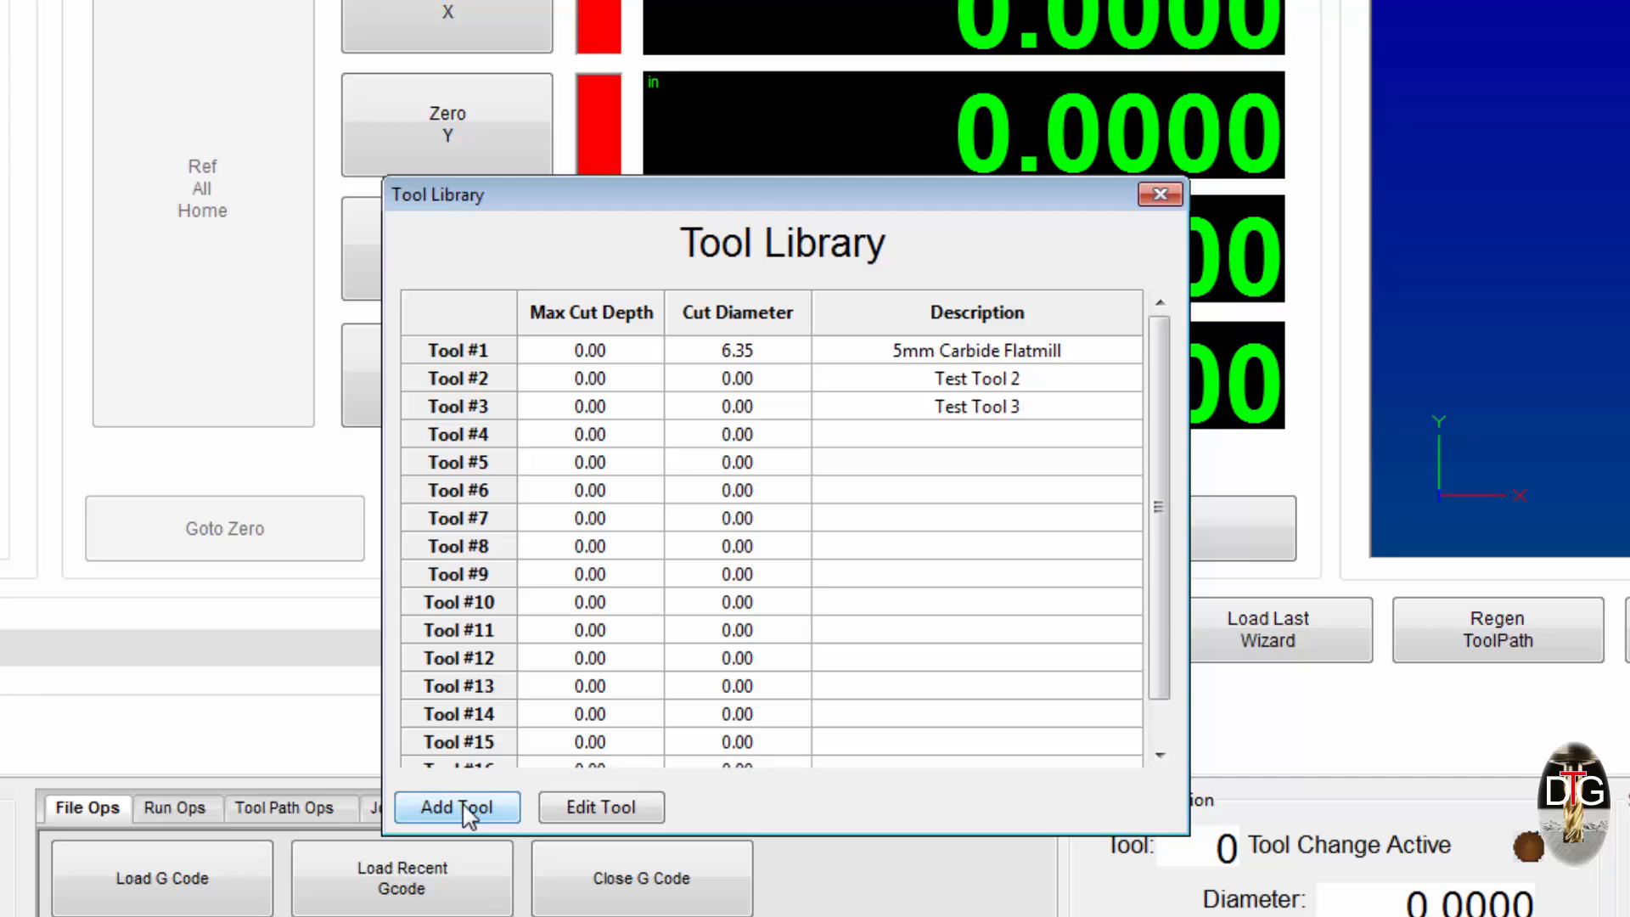
{"action": "left_click", "coordinate": [465, 811]}
{"action": "left_click", "coordinate": [465, 811]}
{"action": "left_click", "coordinate": [465, 811]}
{"action": "left_click", "coordinate": [465, 811]}
{"action": "left_click", "coordinate": [465, 811]}
{"action": "left_click", "coordinate": [465, 811]}
{"action": "left_click", "coordinate": [465, 811]}
{"action": "left_click", "coordinate": [465, 811]}
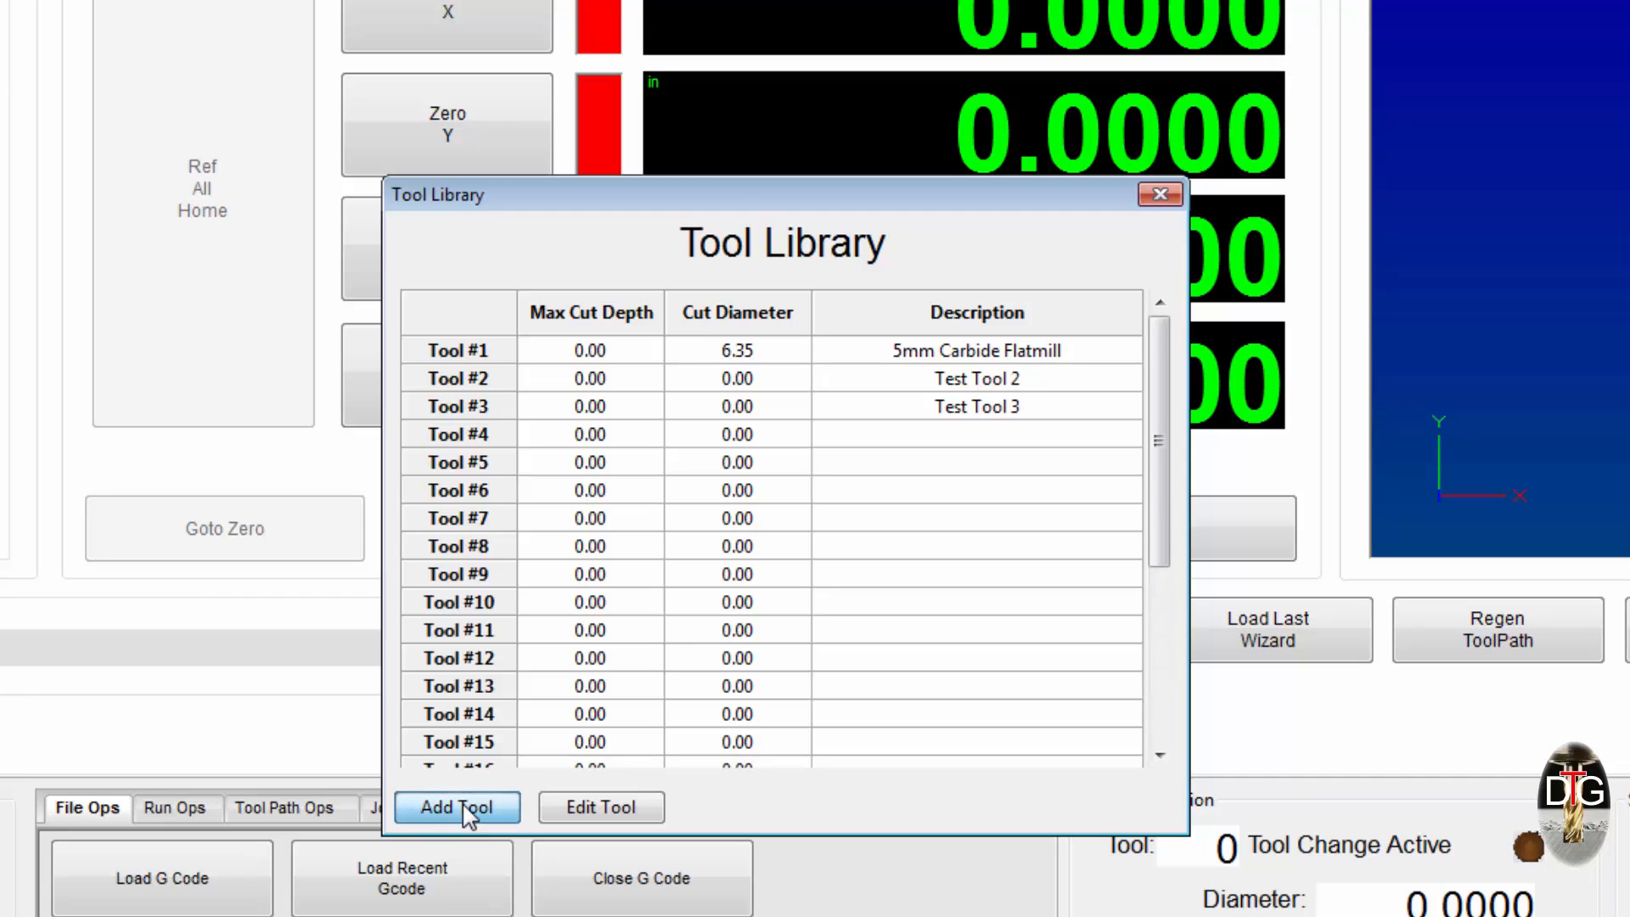
{"action": "left_click", "coordinate": [466, 811]}
{"action": "left_click", "coordinate": [466, 811]}
{"action": "left_click", "coordinate": [466, 811]}
- Look through the extended tool list, then close and reopen the Tool Library to check the added tools
{"action": "left_click_drag", "start_coordinate": [1162, 343], "coordinate": [1019, 340]}
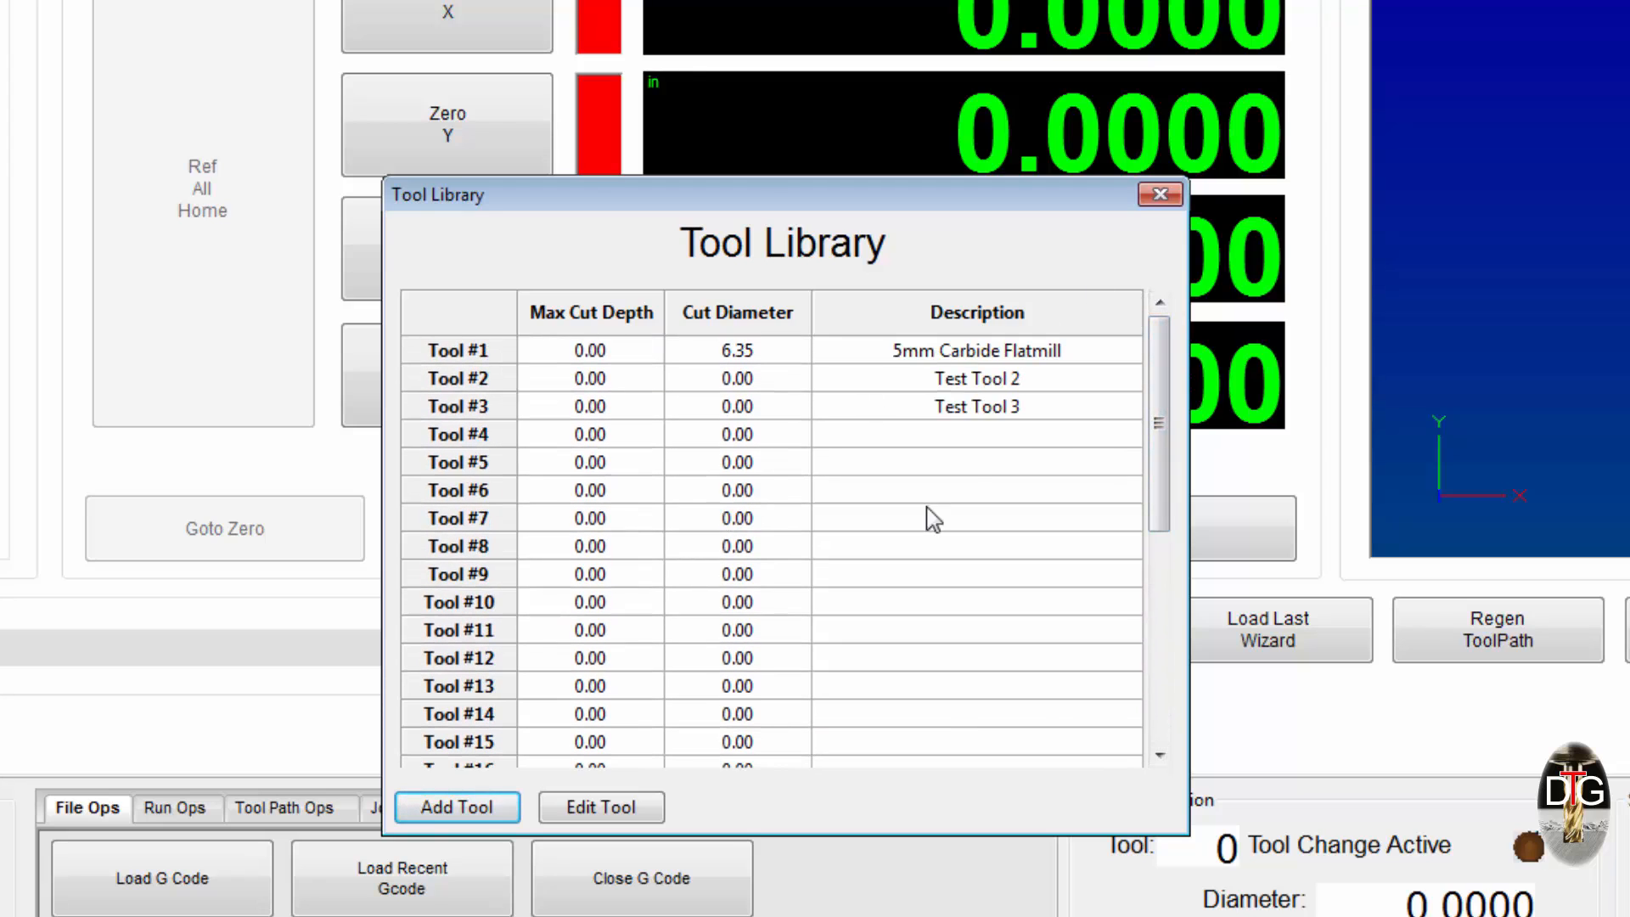
{"action": "left_click_drag", "start_coordinate": [1161, 332], "coordinate": [654, 378]}
{"action": "left_click_drag", "start_coordinate": [1166, 344], "coordinate": [1030, 200]}
{"action": "left_click", "coordinate": [1159, 196]}
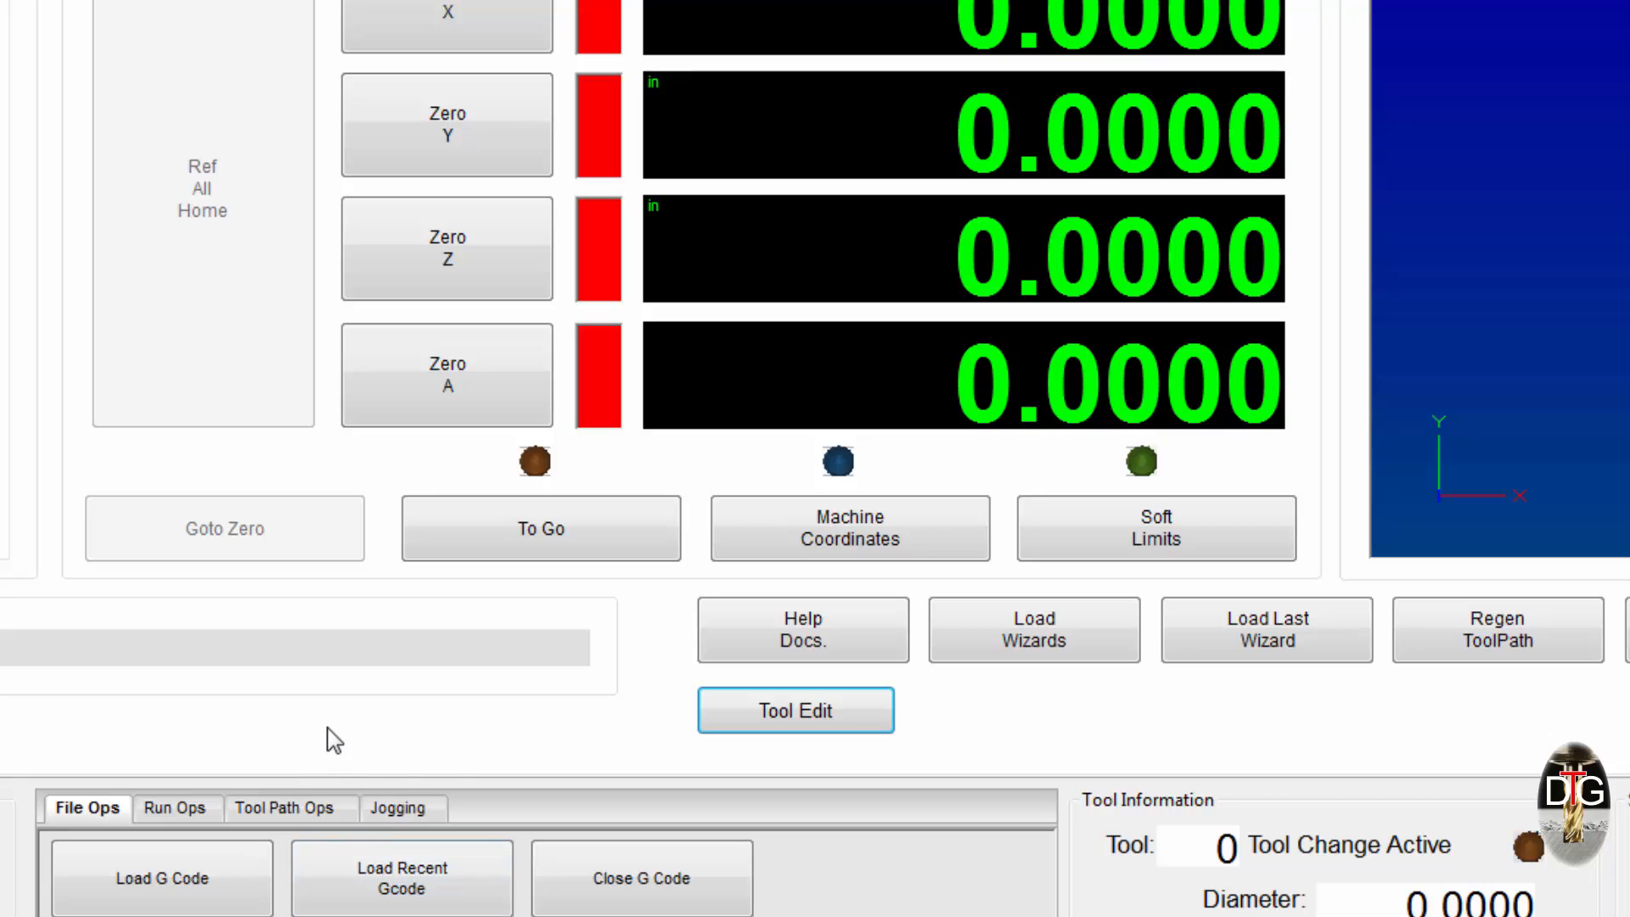
{"action": "left_click", "coordinate": [728, 698]}
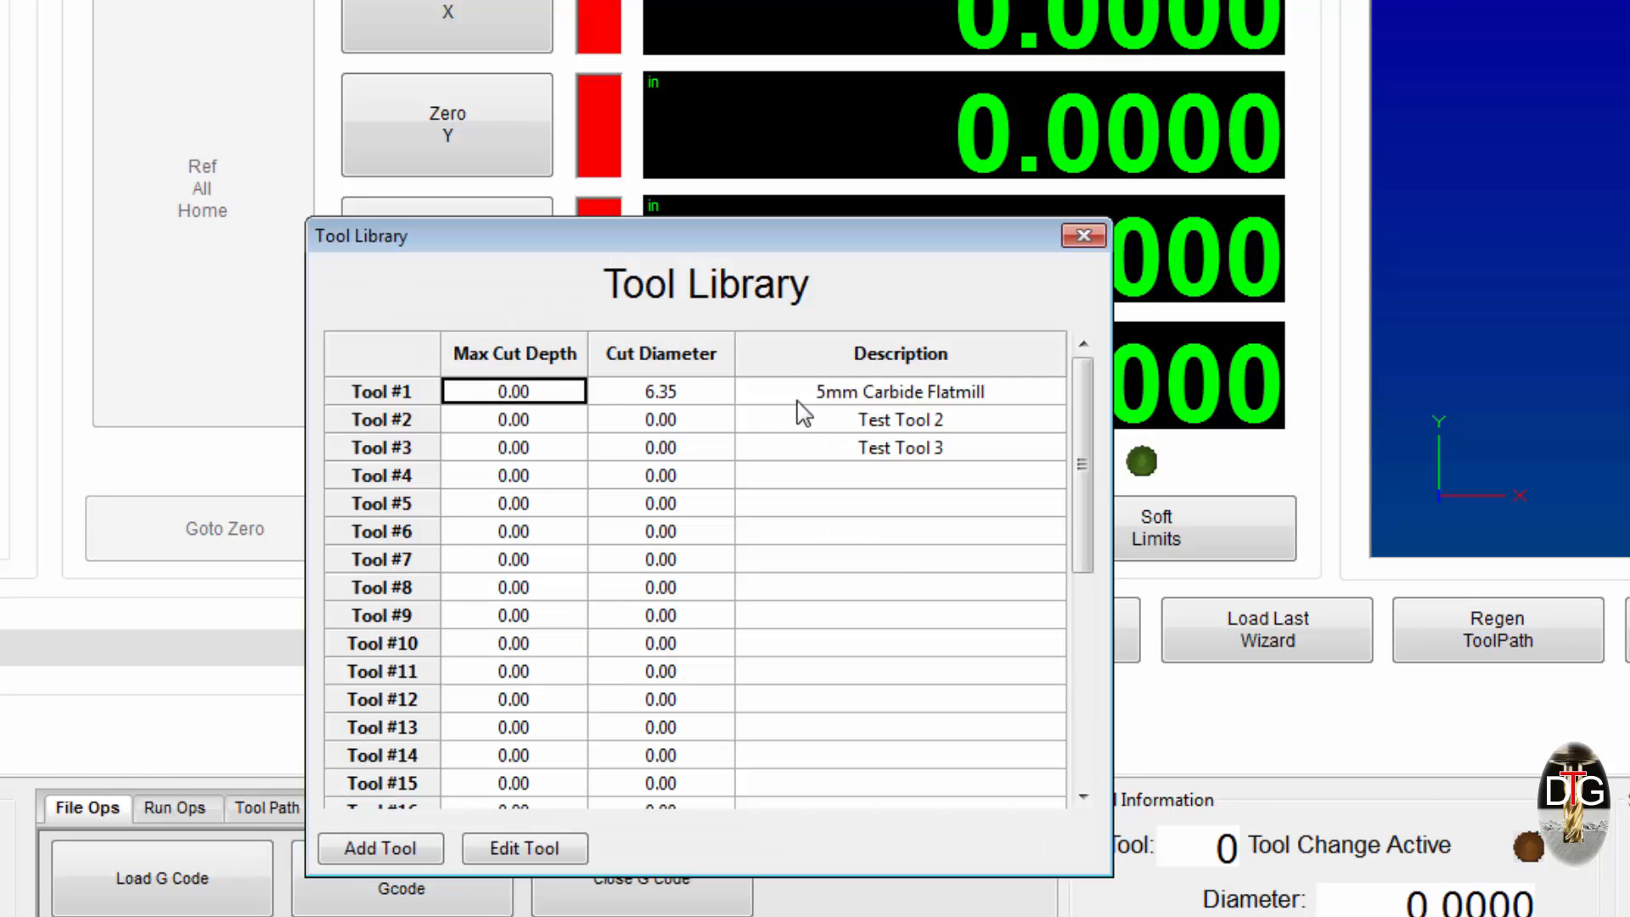
{"action": "left_click_drag", "start_coordinate": [1078, 422], "coordinate": [1012, 364]}
- Open Tool #1 for editing, review its feed and cutter data and change the cutter type to Chamfer Mill
{"action": "left_click", "coordinate": [832, 401]}
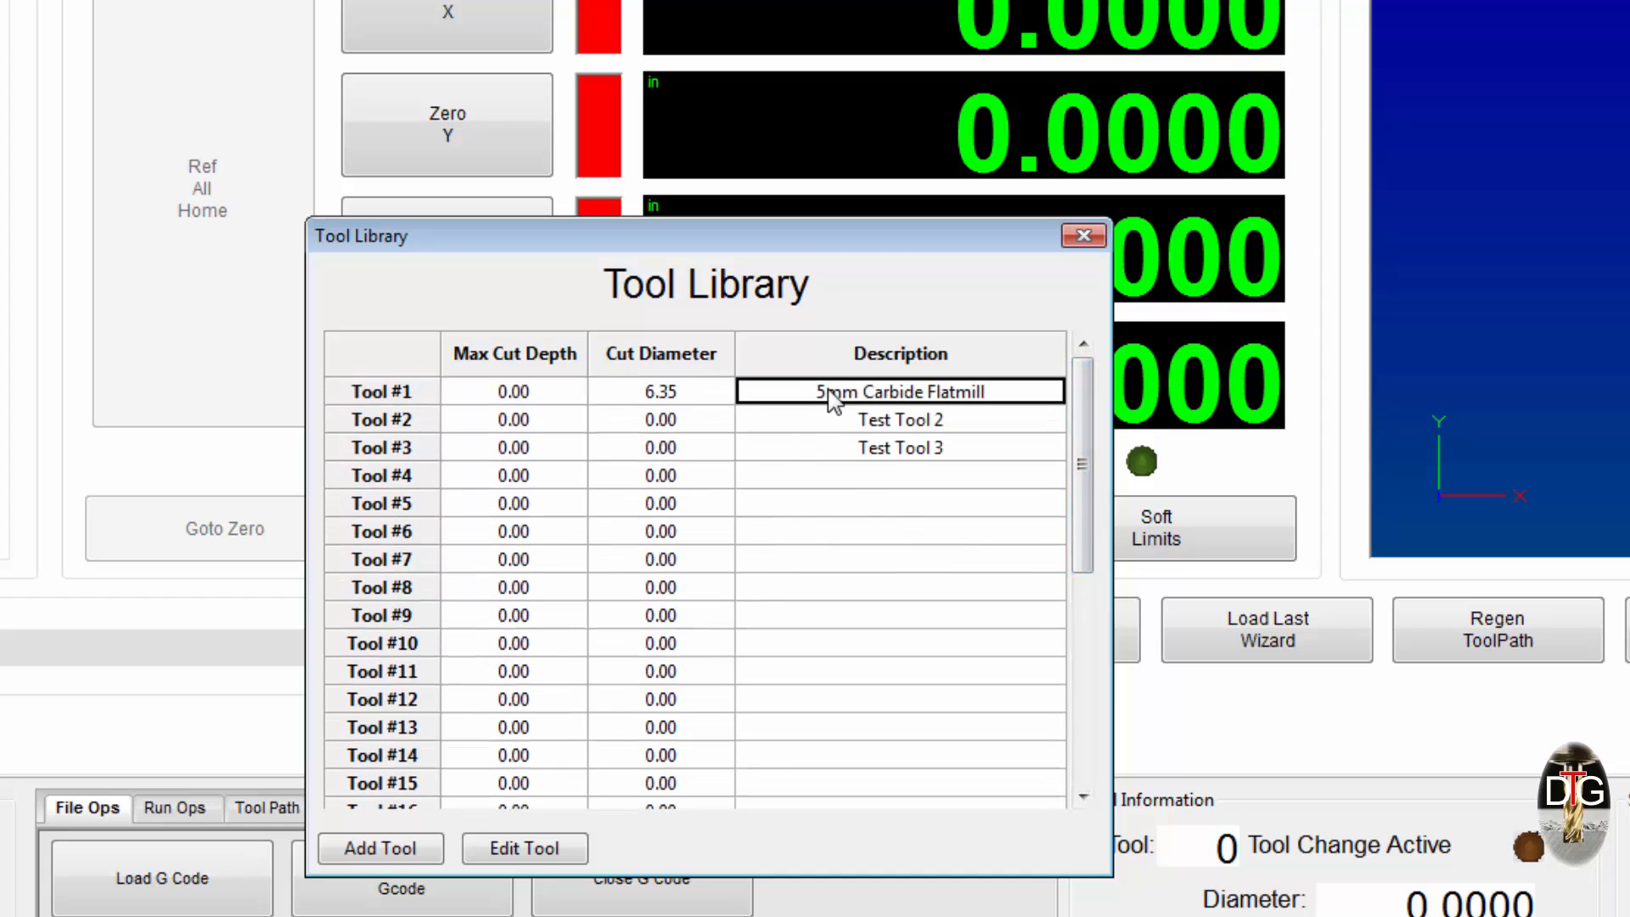
{"action": "left_click", "coordinate": [525, 848]}
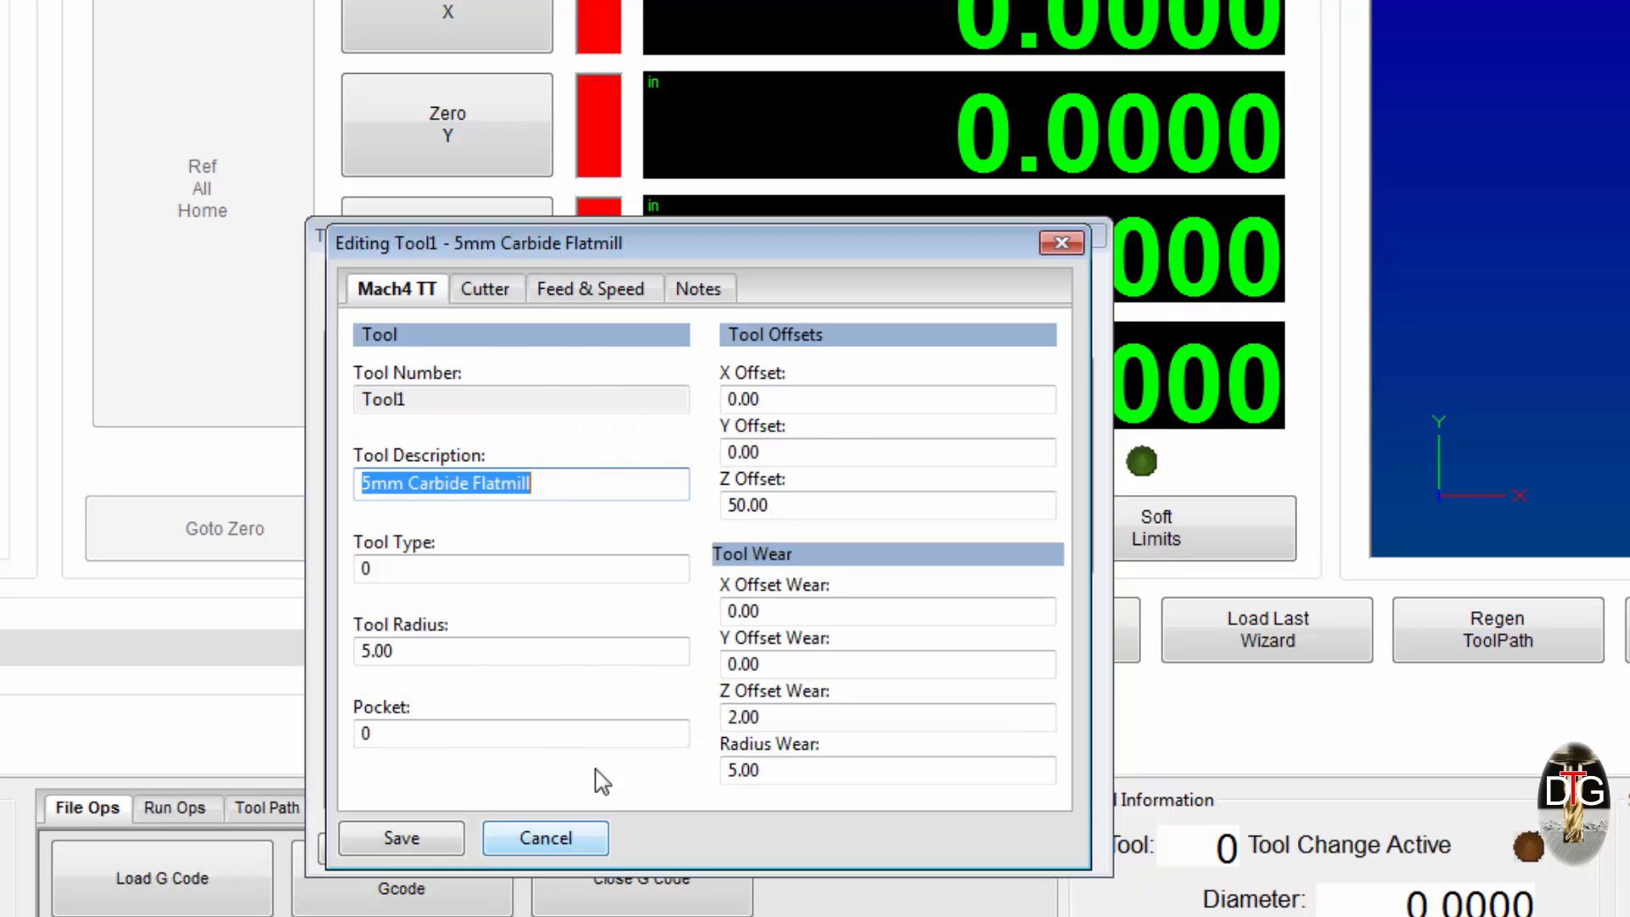
{"action": "left_click", "coordinate": [497, 297]}
{"action": "left_click", "coordinate": [573, 293]}
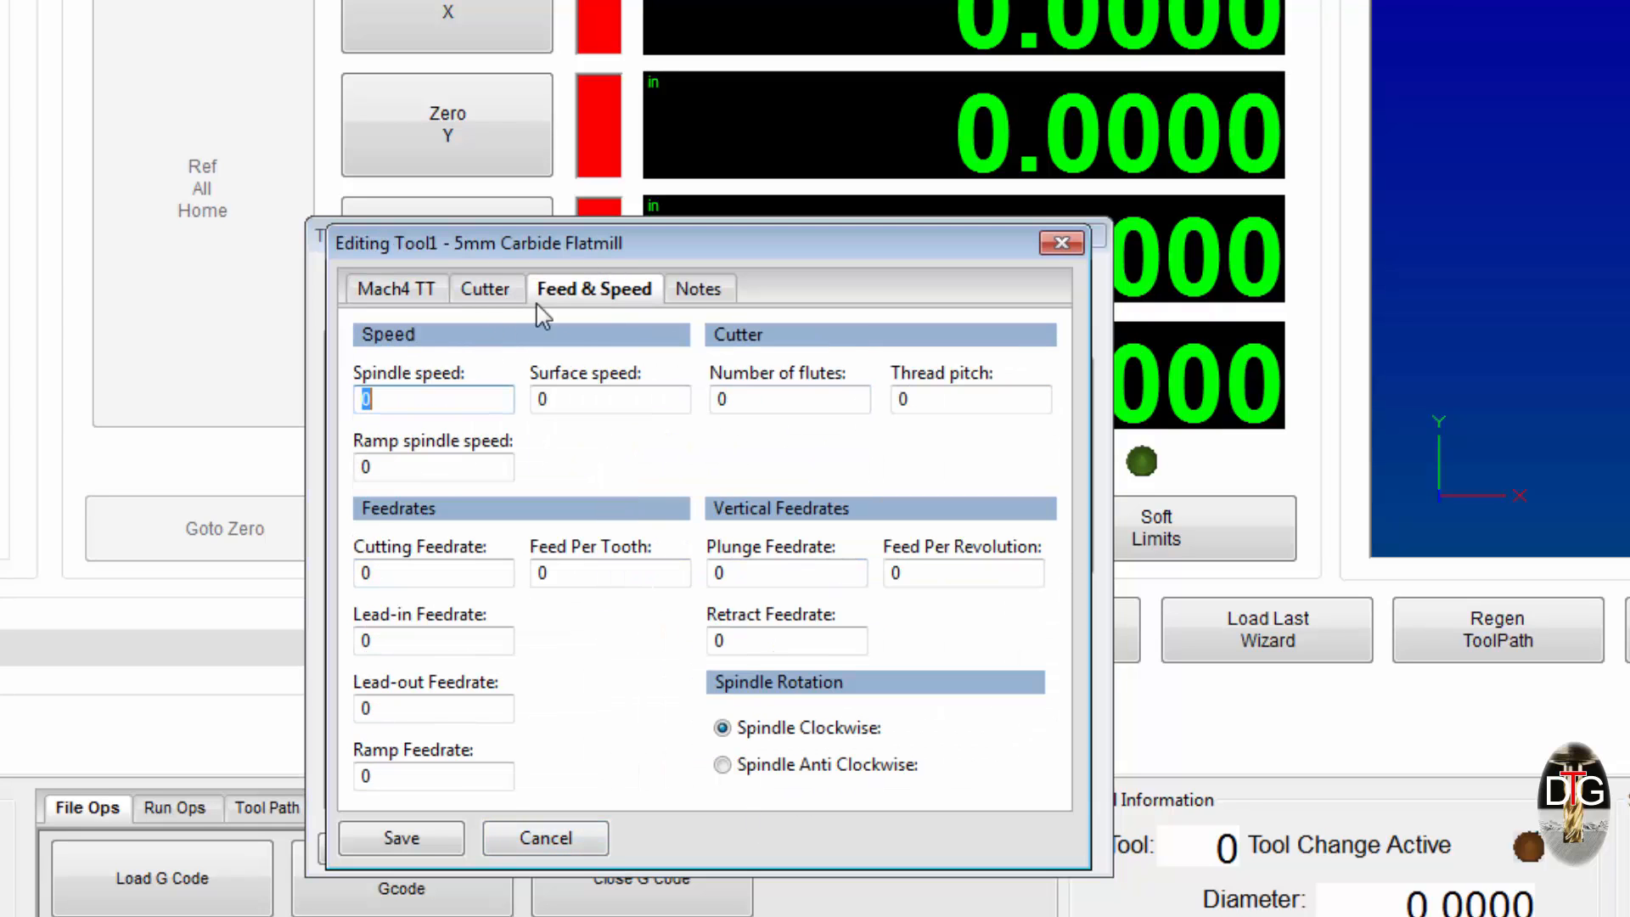
{"action": "left_click", "coordinate": [392, 293]}
{"action": "left_click", "coordinate": [479, 293]}
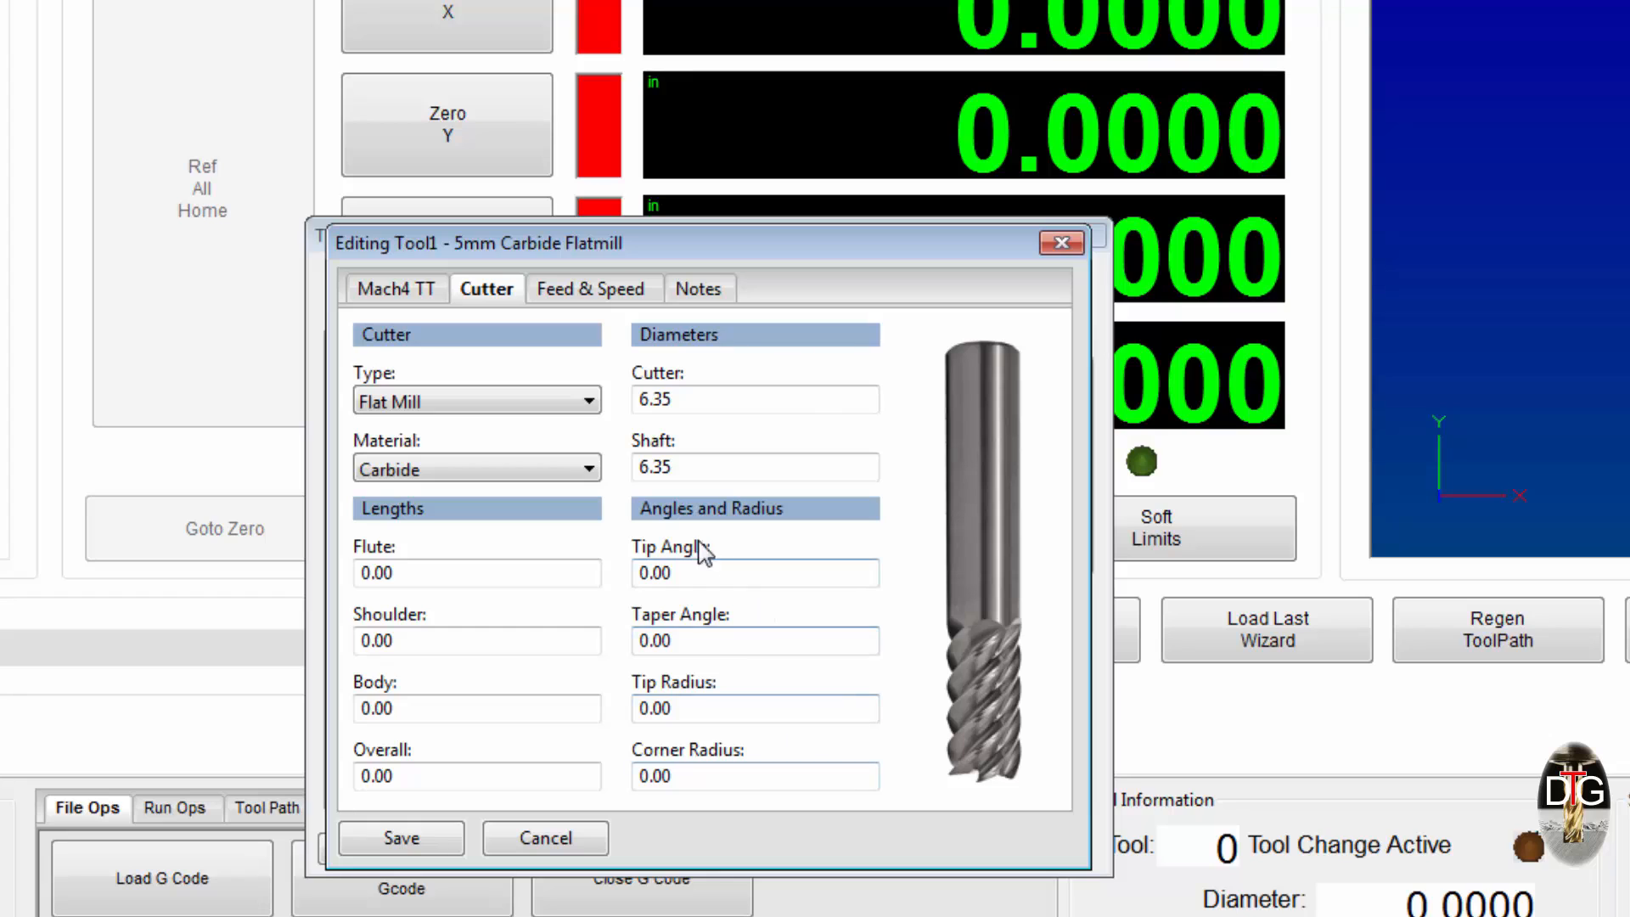
{"action": "left_click", "coordinate": [512, 407]}
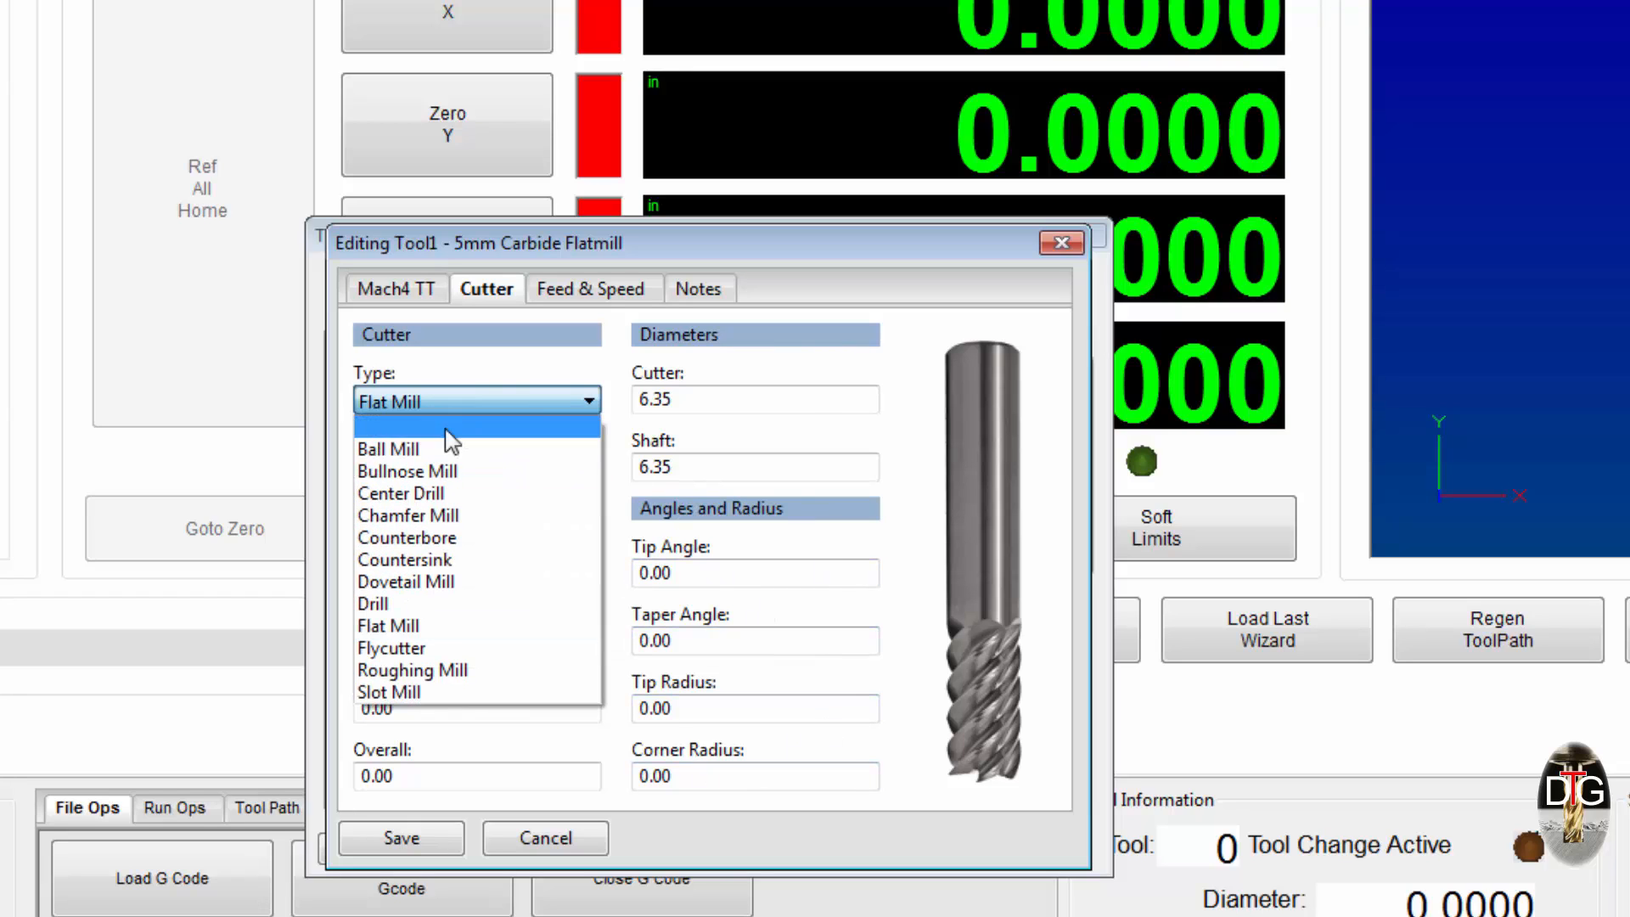
{"action": "left_click", "coordinate": [418, 514]}
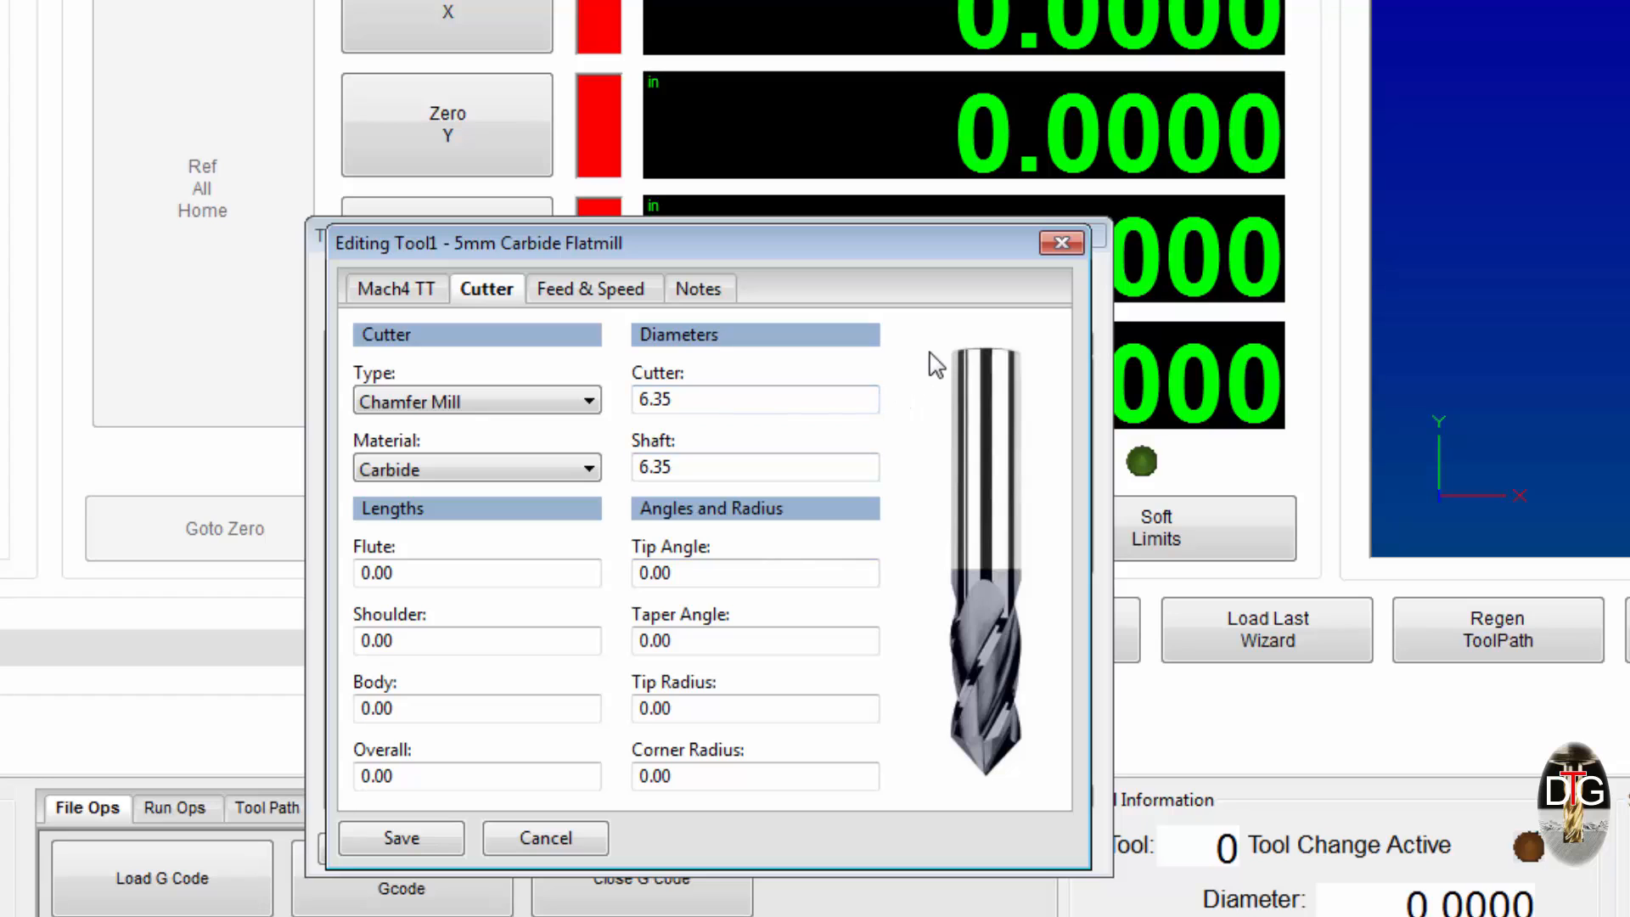
- Discard the cutter type change to Tool #1 by closing its editor, and close the Tool Library
{"action": "left_click", "coordinate": [1060, 244]}
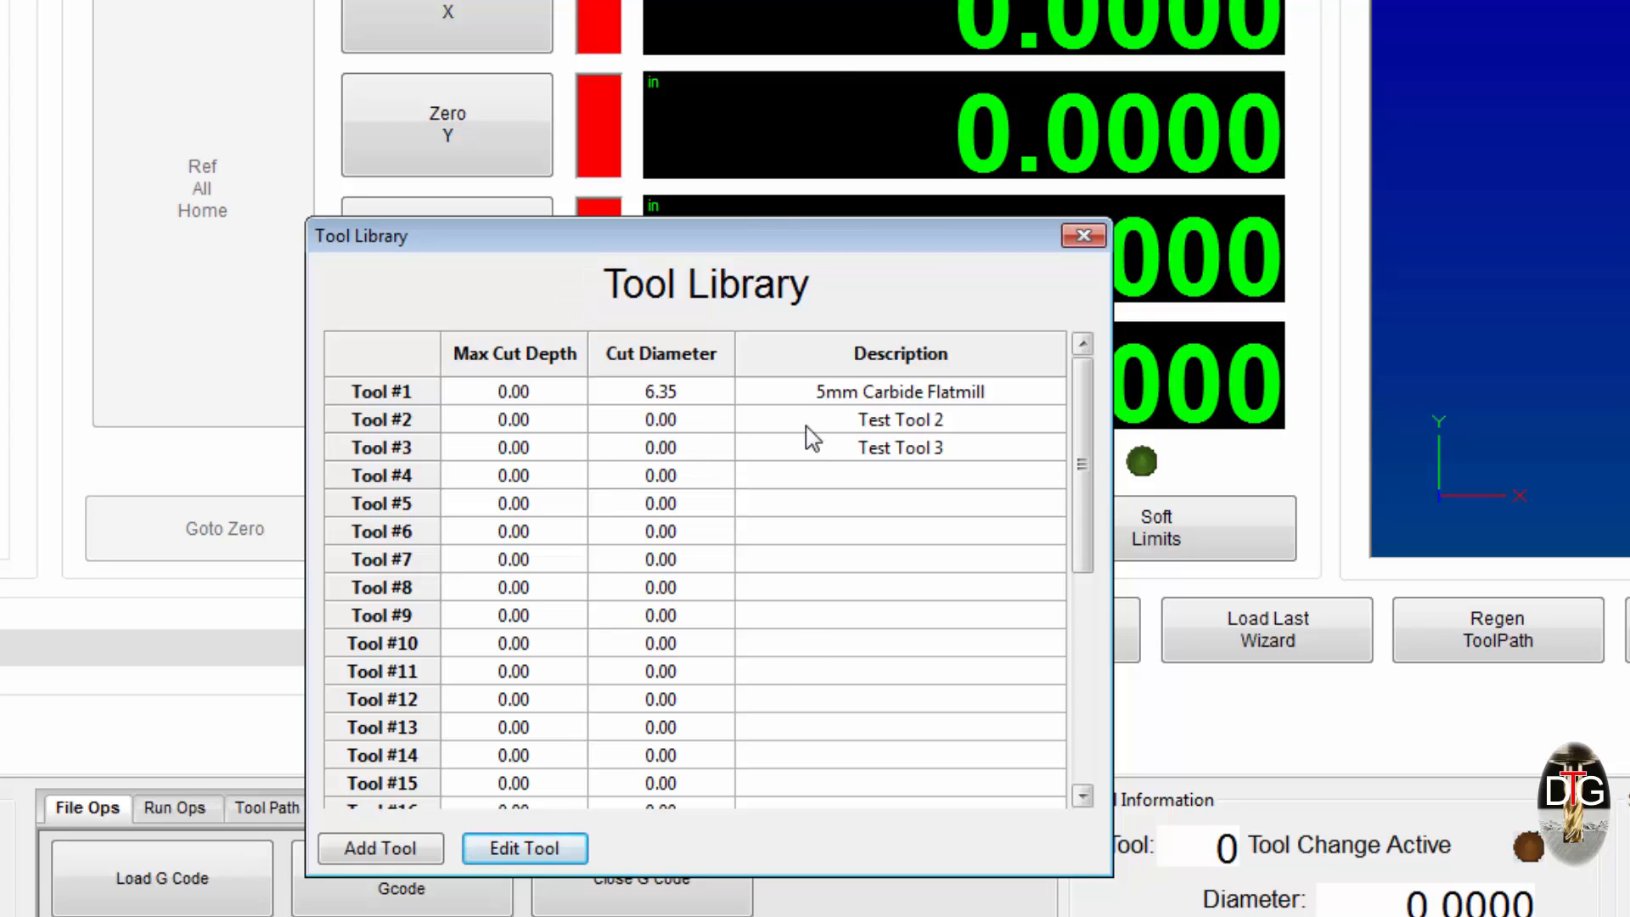
{"action": "left_click_drag", "start_coordinate": [1081, 422], "coordinate": [1100, 373]}
{"action": "left_click", "coordinate": [1083, 235]}
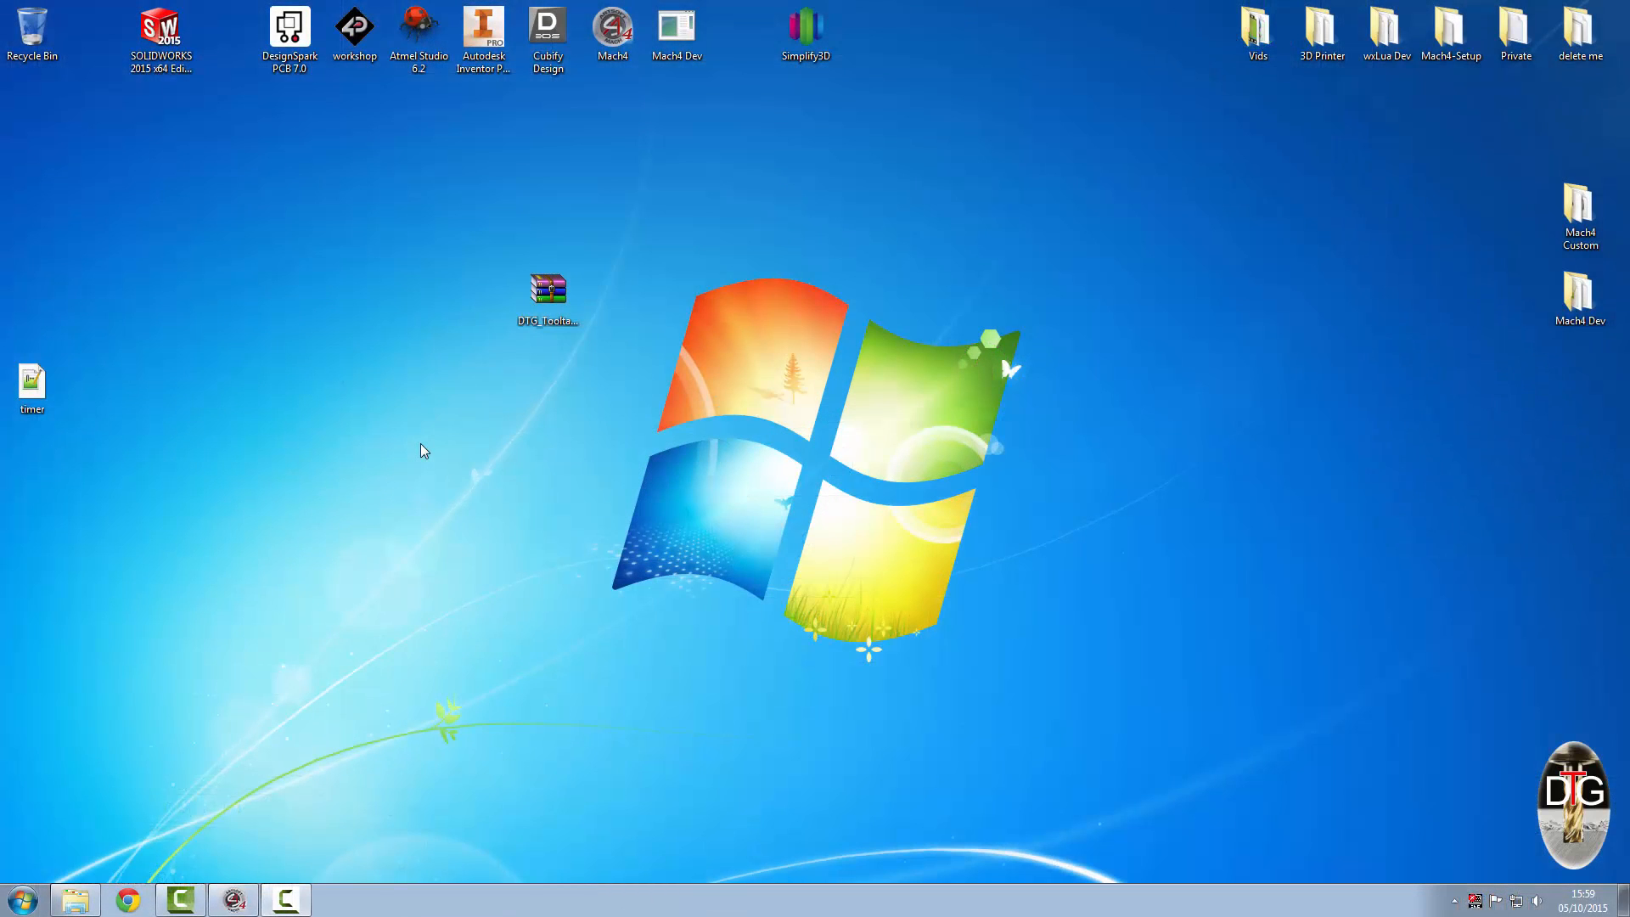
- Extract the DTG_Tooltable archive onto the desktop and place the extracted folder beside the archive
{"action": "left_click", "coordinate": [548, 295]}
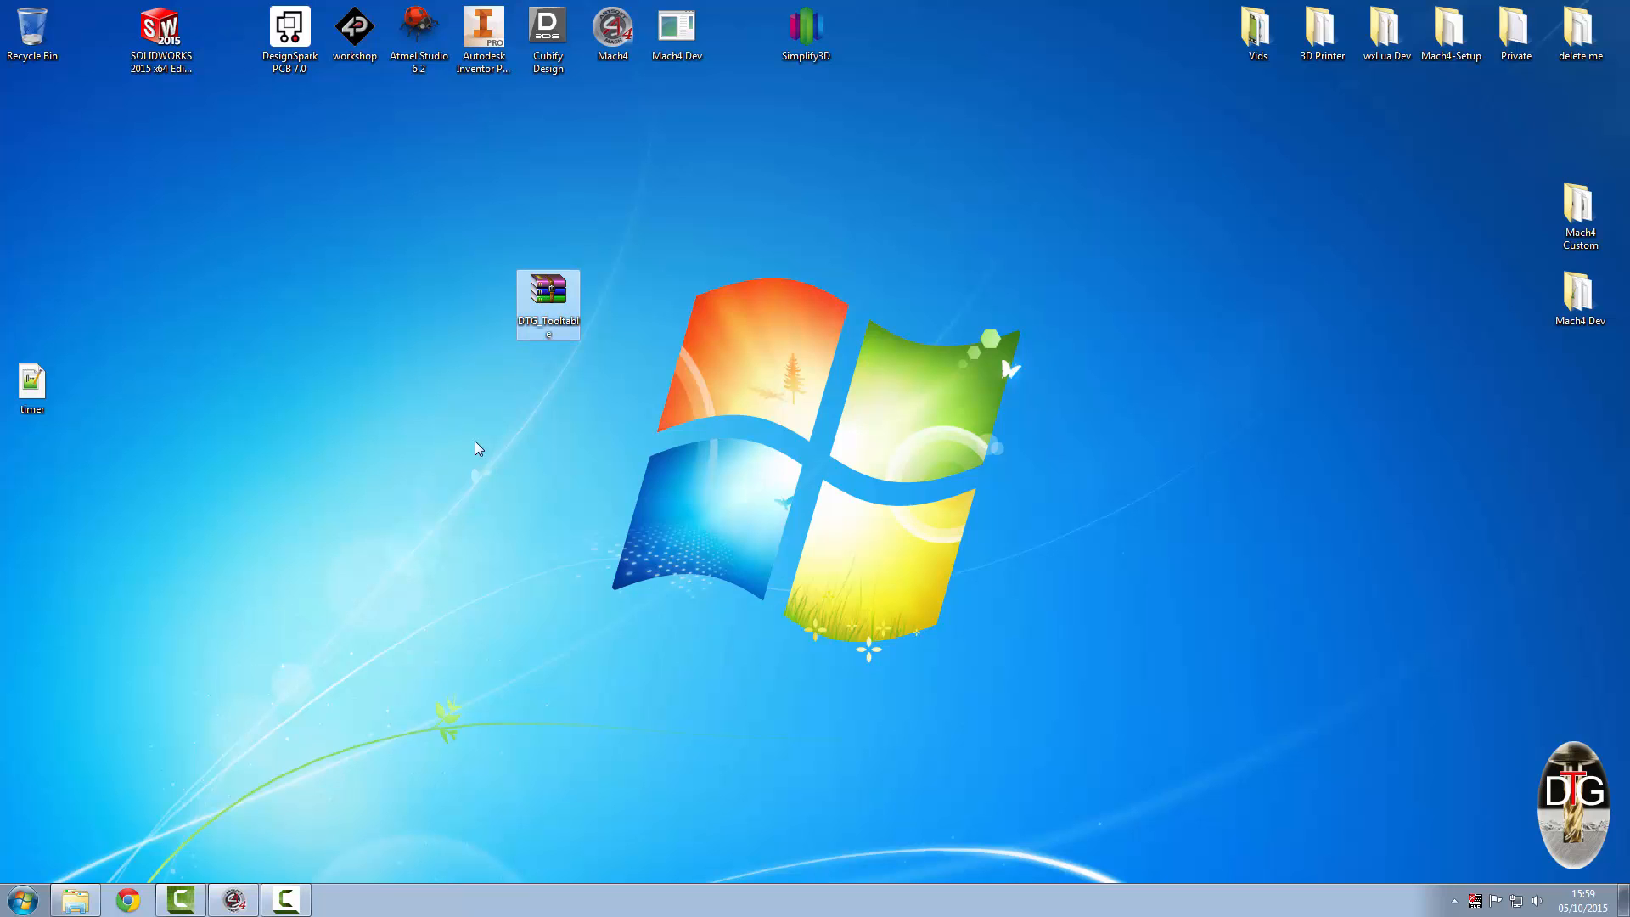
{"action": "right_click", "coordinate": [556, 294]}
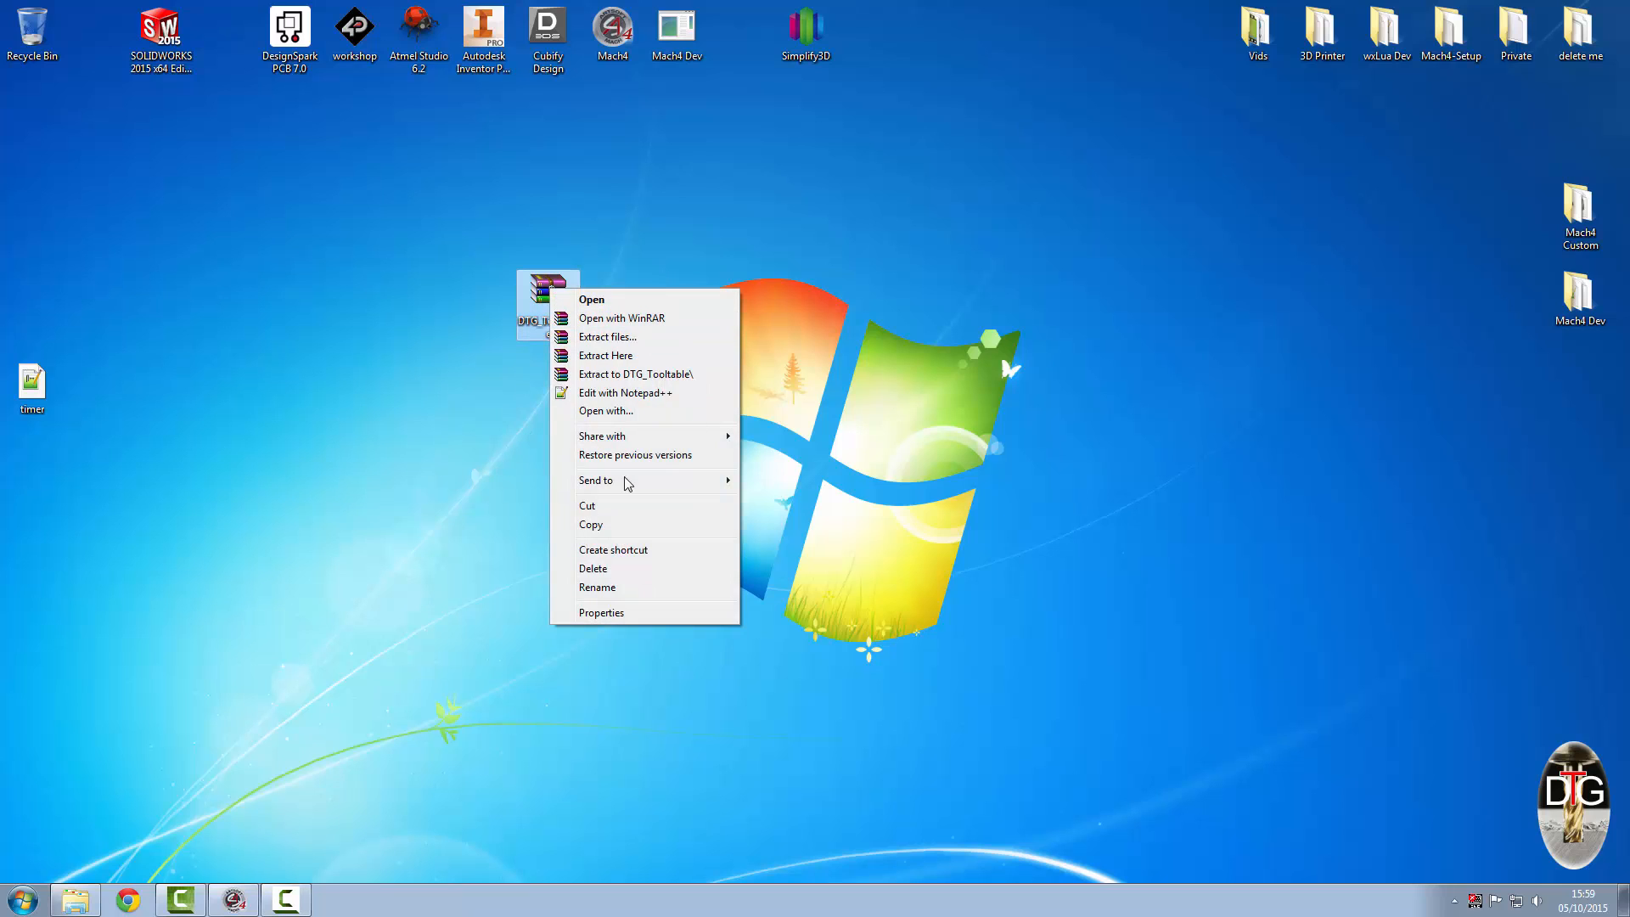
{"action": "left_click", "coordinate": [606, 355]}
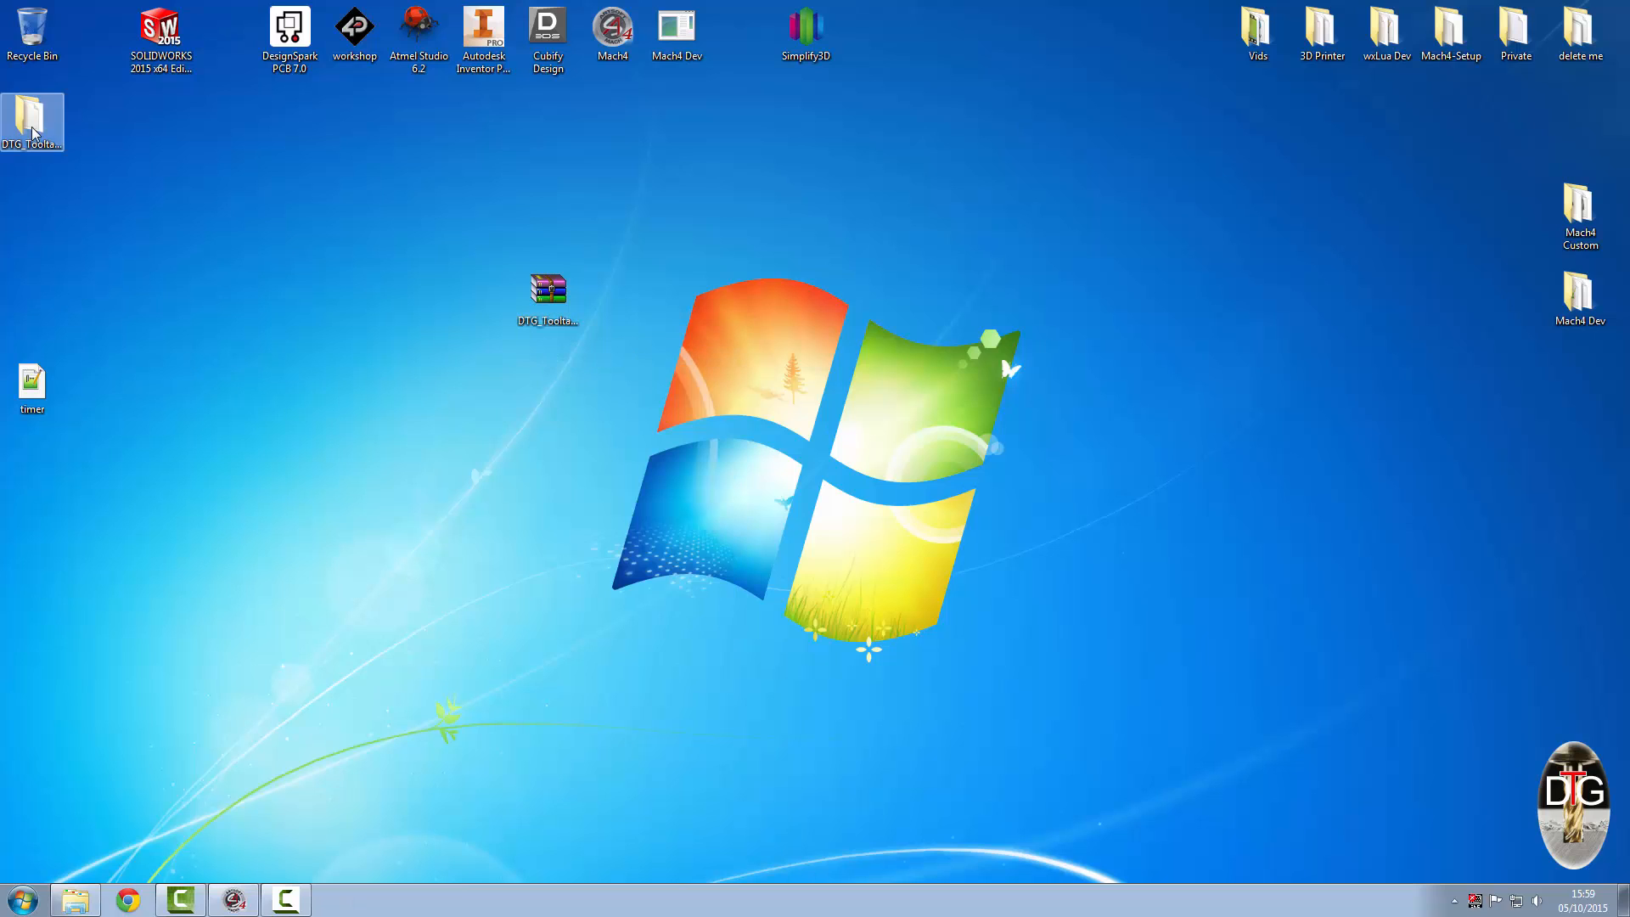
{"action": "left_click_drag", "start_coordinate": [34, 129], "coordinate": [680, 307]}
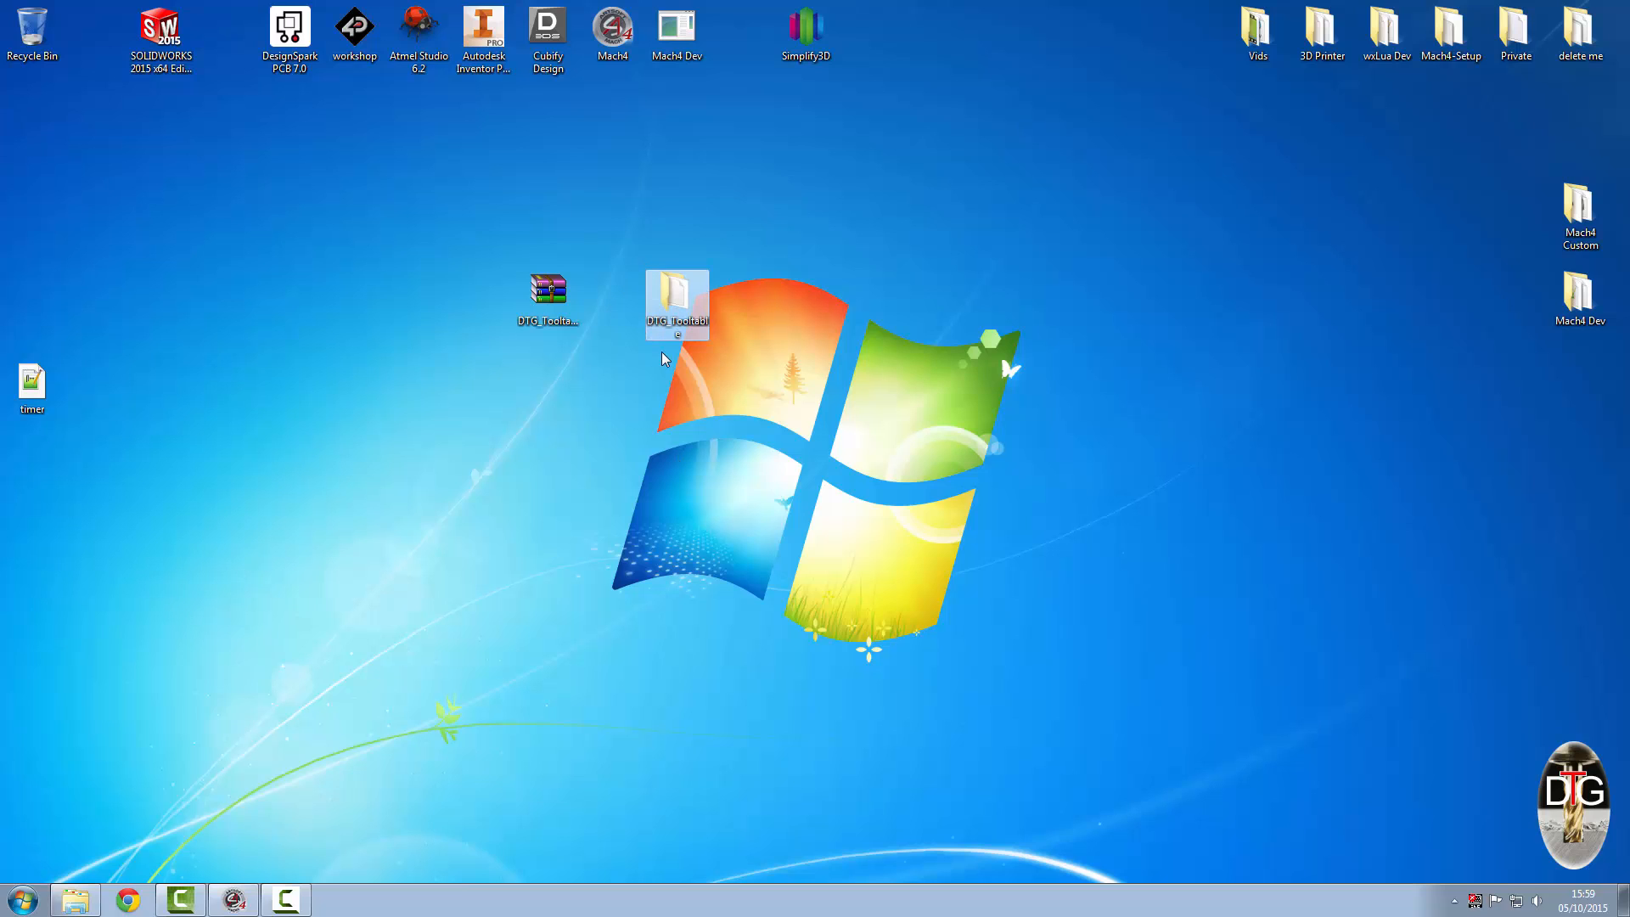
- Move the extracted DTG_Tooltable folder into C:\Mach4Hobby\Modules in Windows Explorer and close the folder window
{"action": "left_click", "coordinate": [73, 897]}
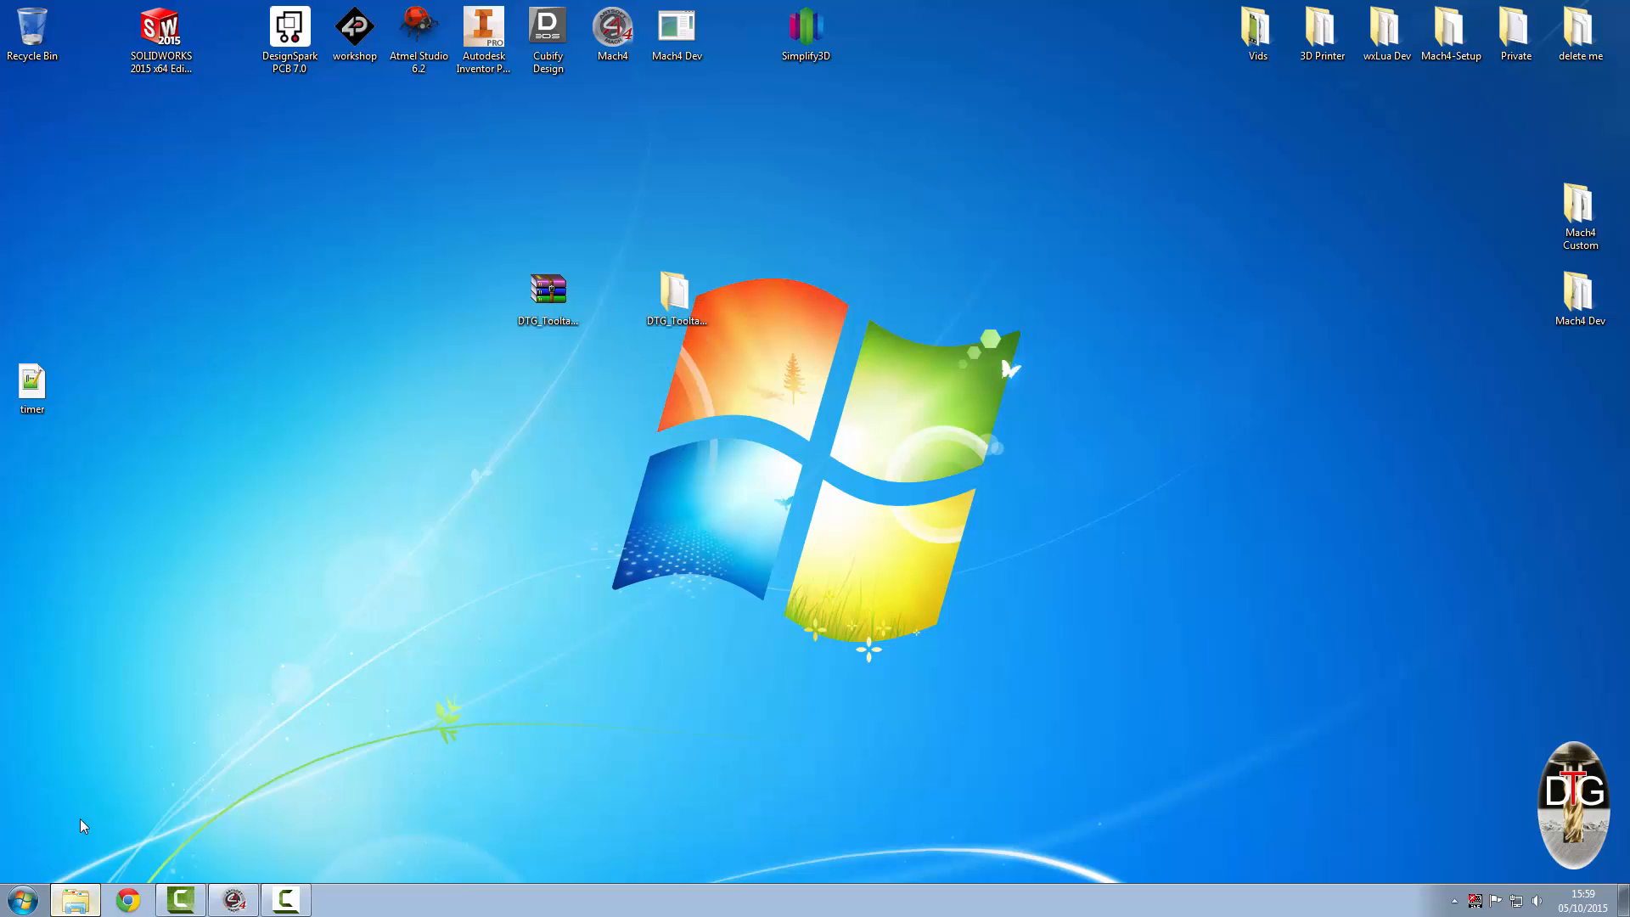
{"action": "left_click_drag", "start_coordinate": [560, 132], "coordinate": [1011, 133]}
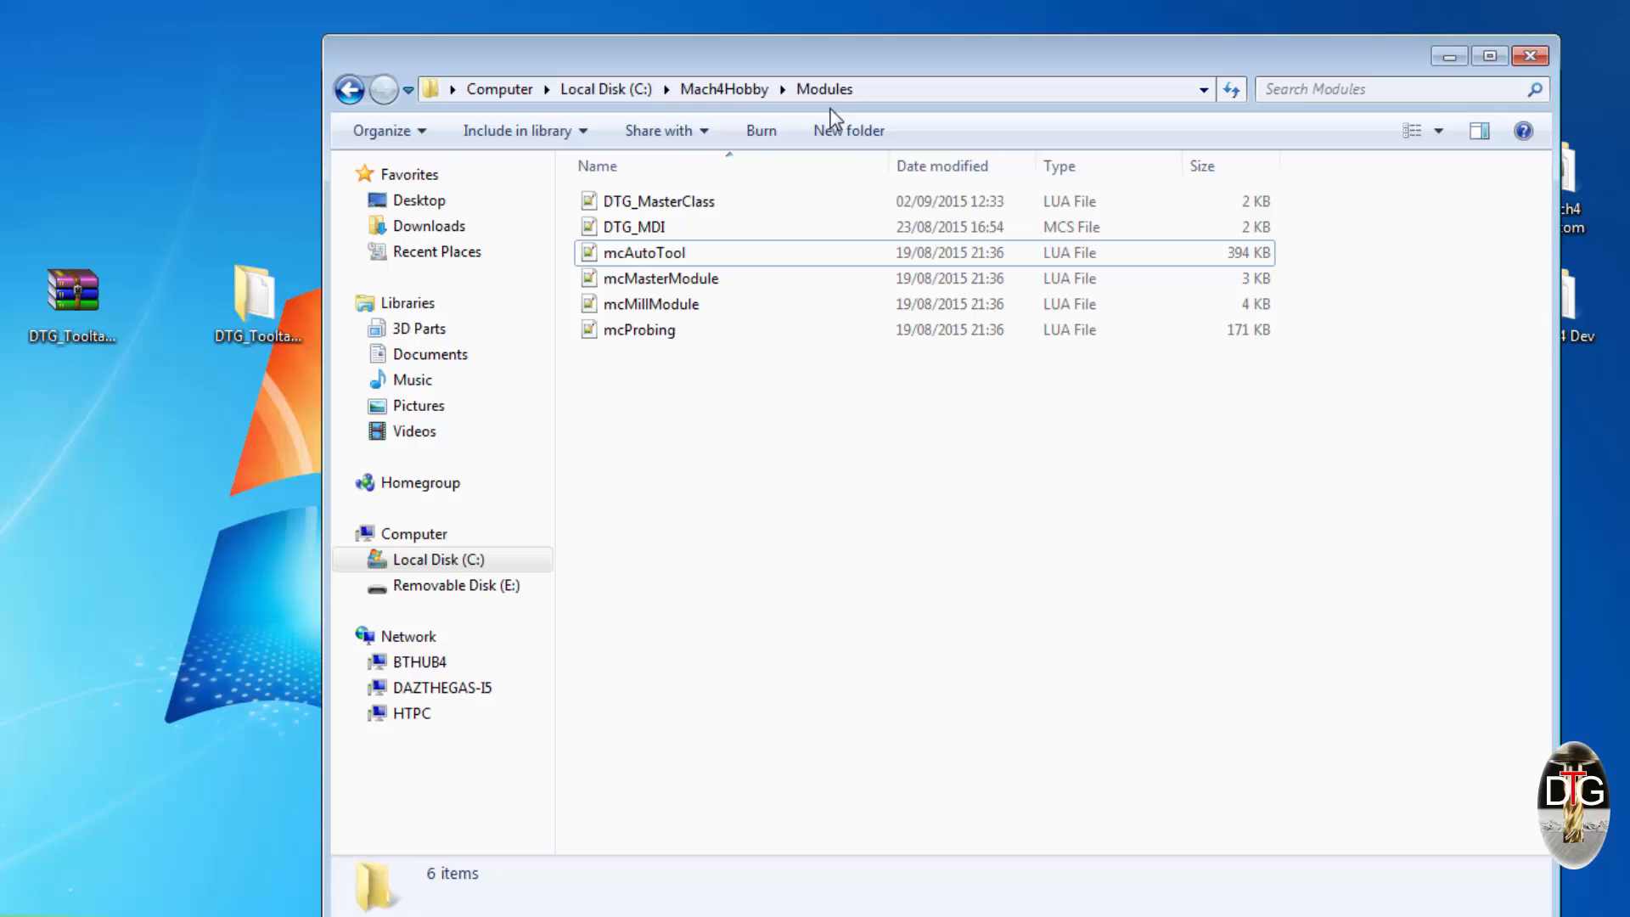
{"action": "left_click", "coordinate": [249, 302]}
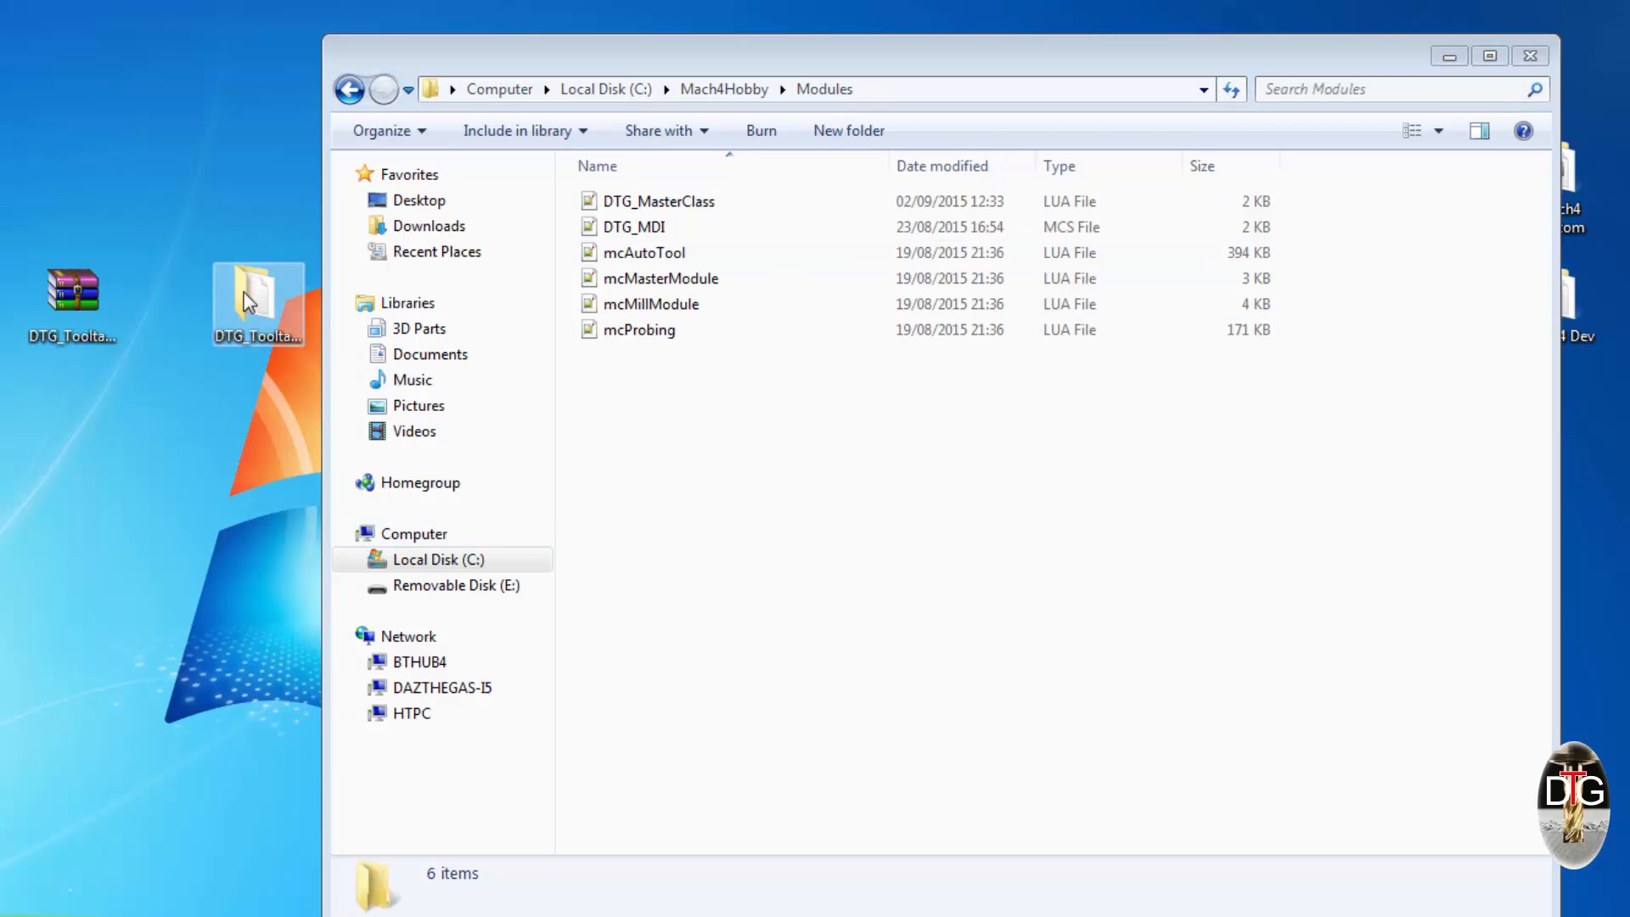
{"action": "left_click_drag", "start_coordinate": [249, 301], "coordinate": [695, 440]}
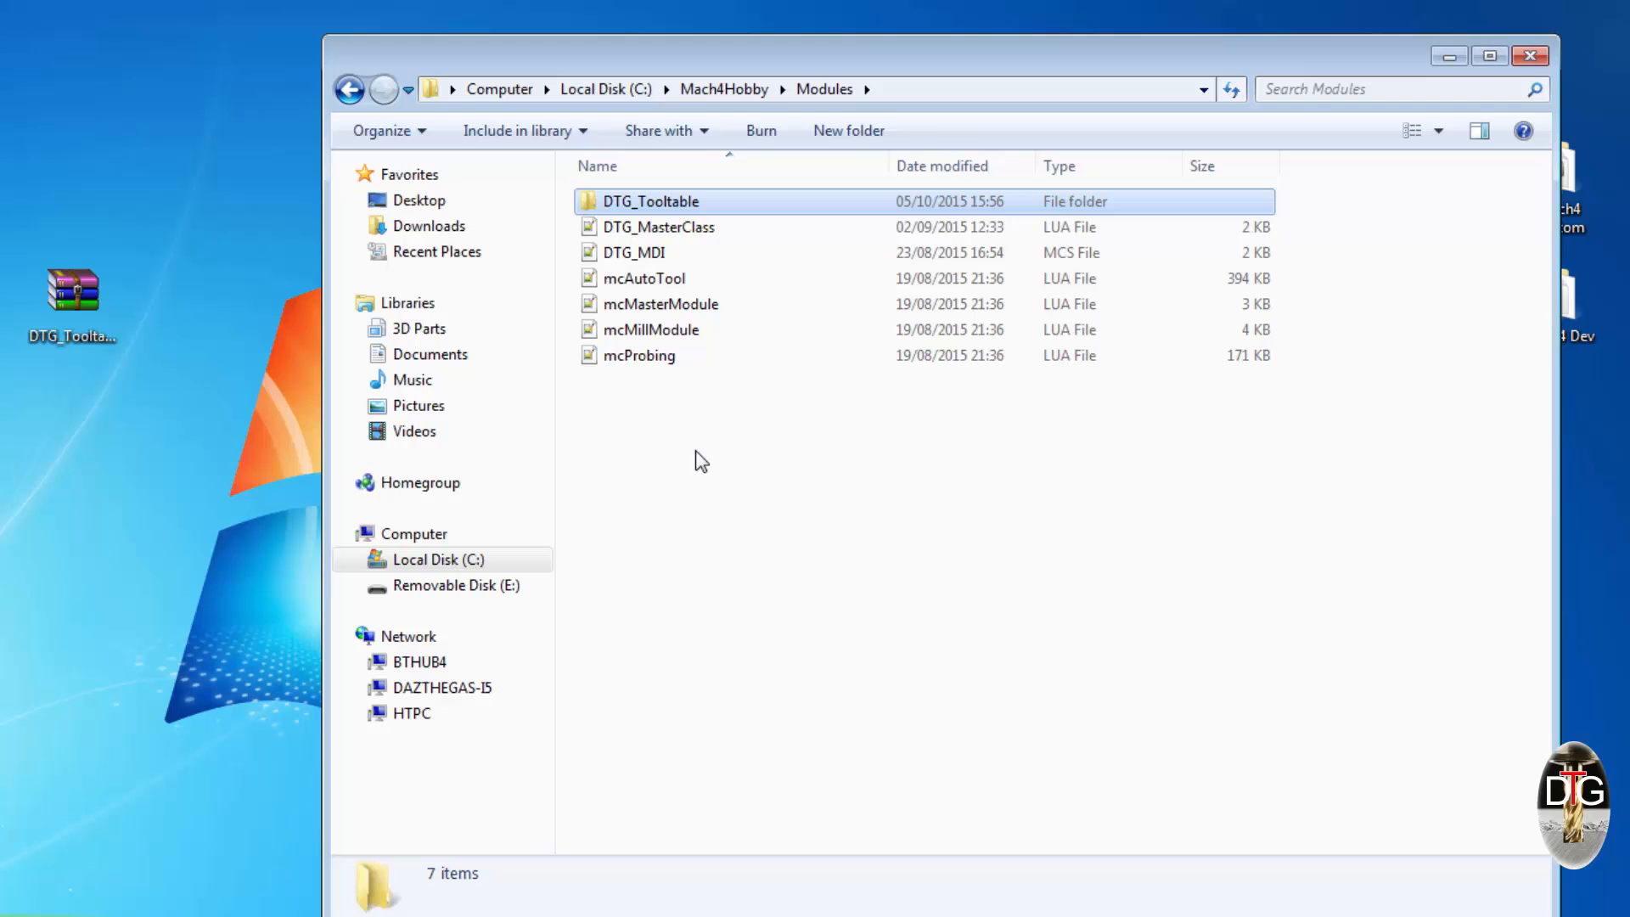
{"action": "left_click", "coordinate": [762, 422]}
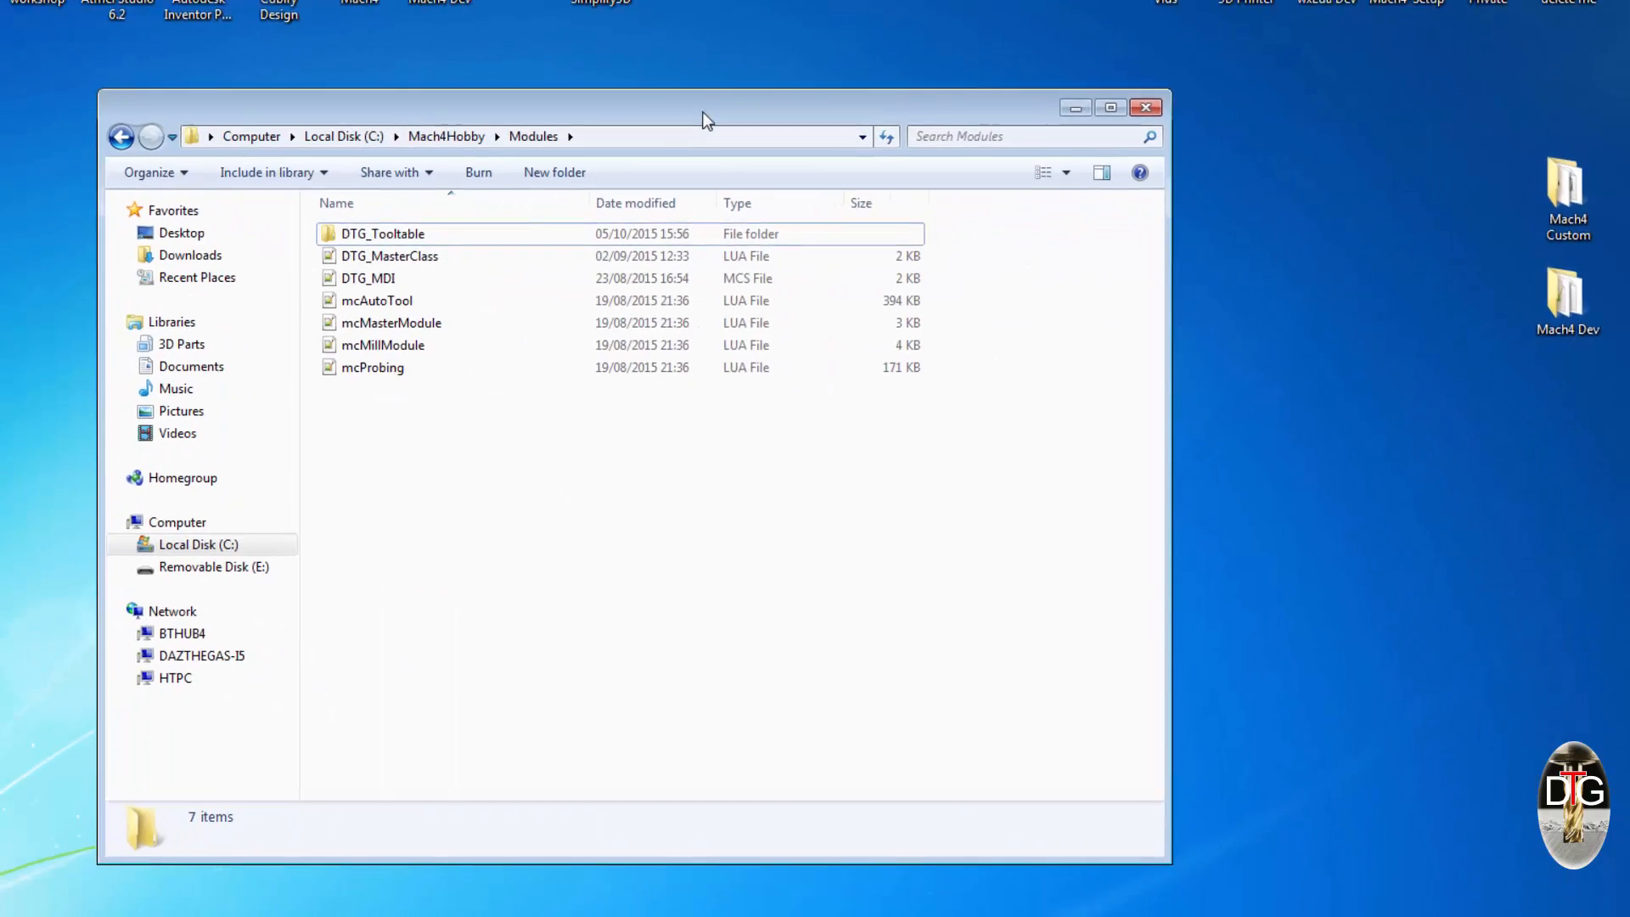
{"action": "left_click", "coordinate": [1146, 107]}
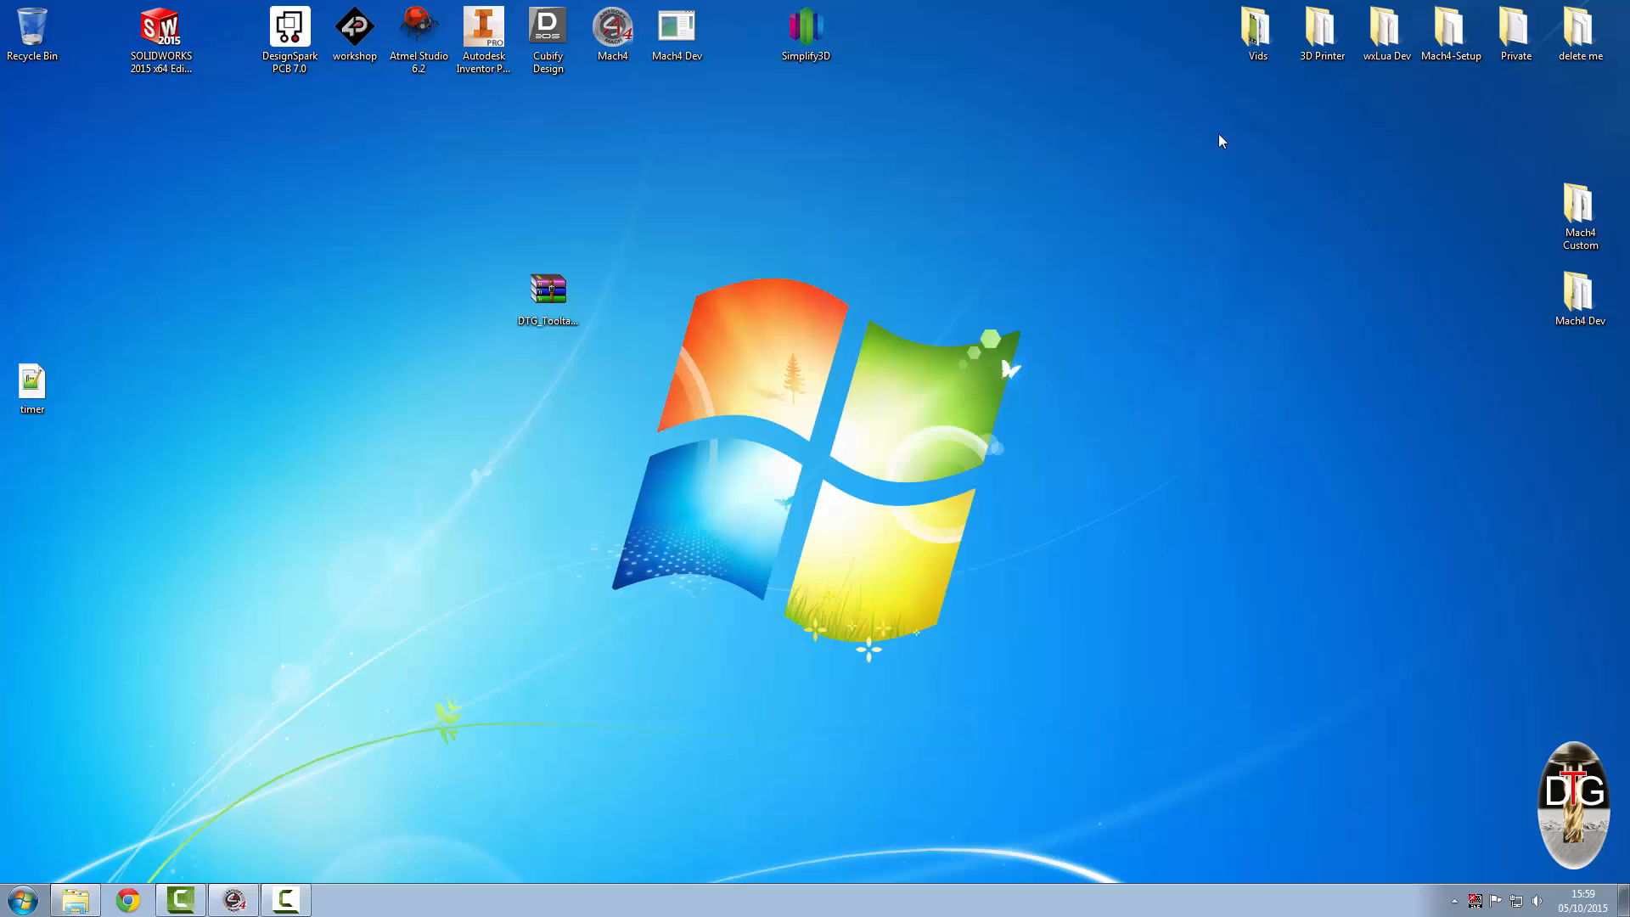
- Switch to Mach4 and turn on screen editing
{"action": "left_click", "coordinate": [235, 900]}
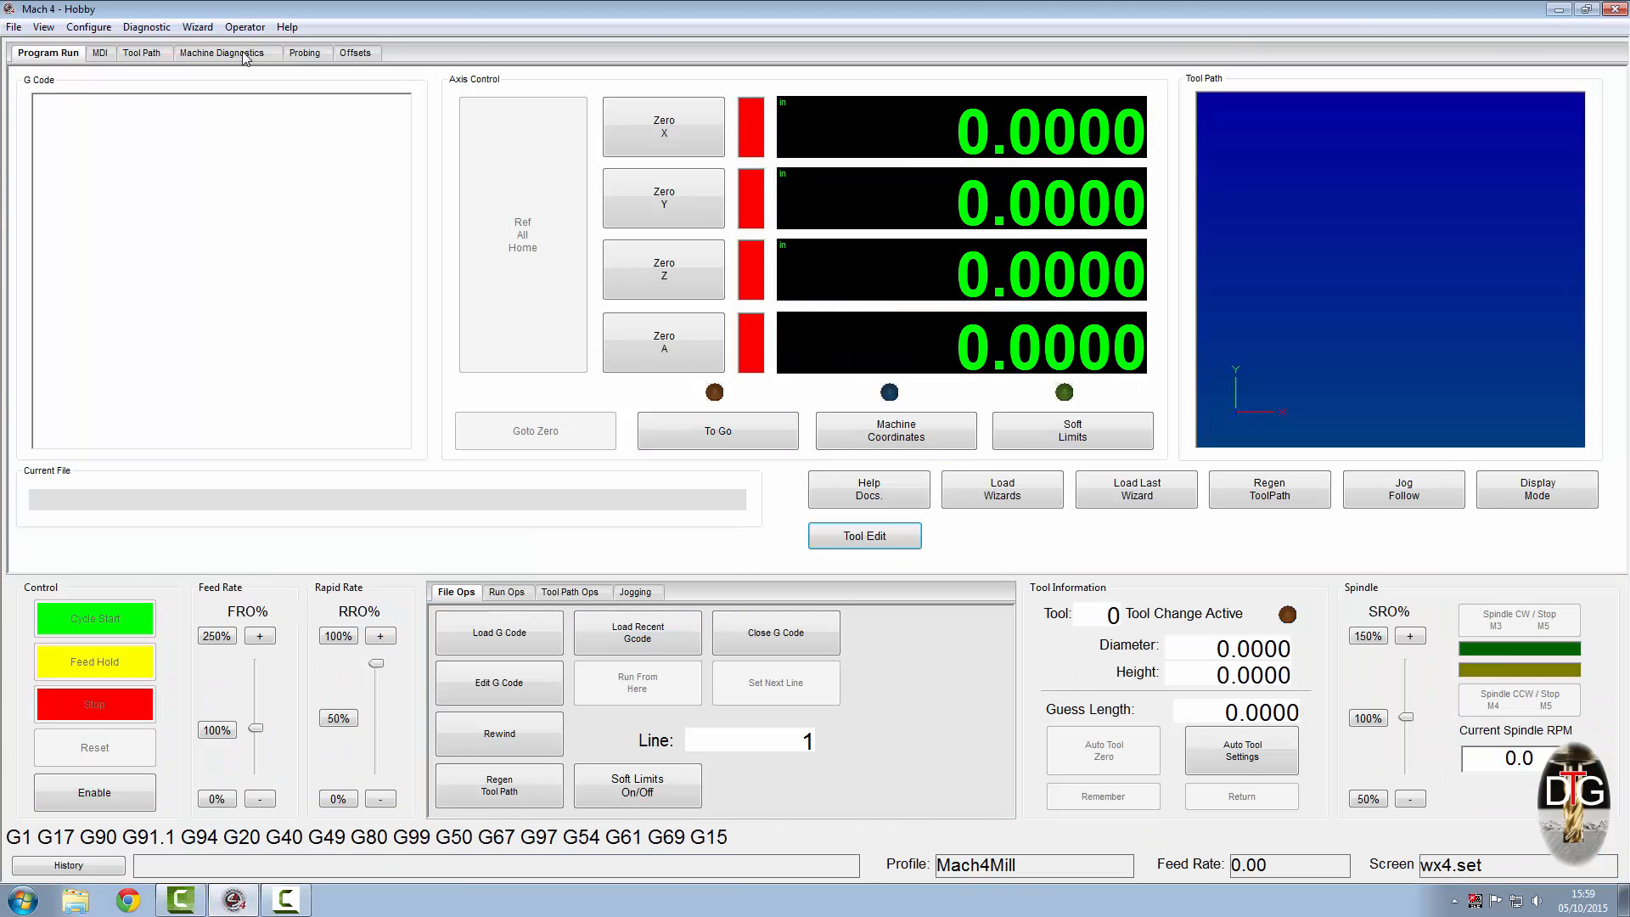
{"action": "left_click", "coordinate": [243, 27]}
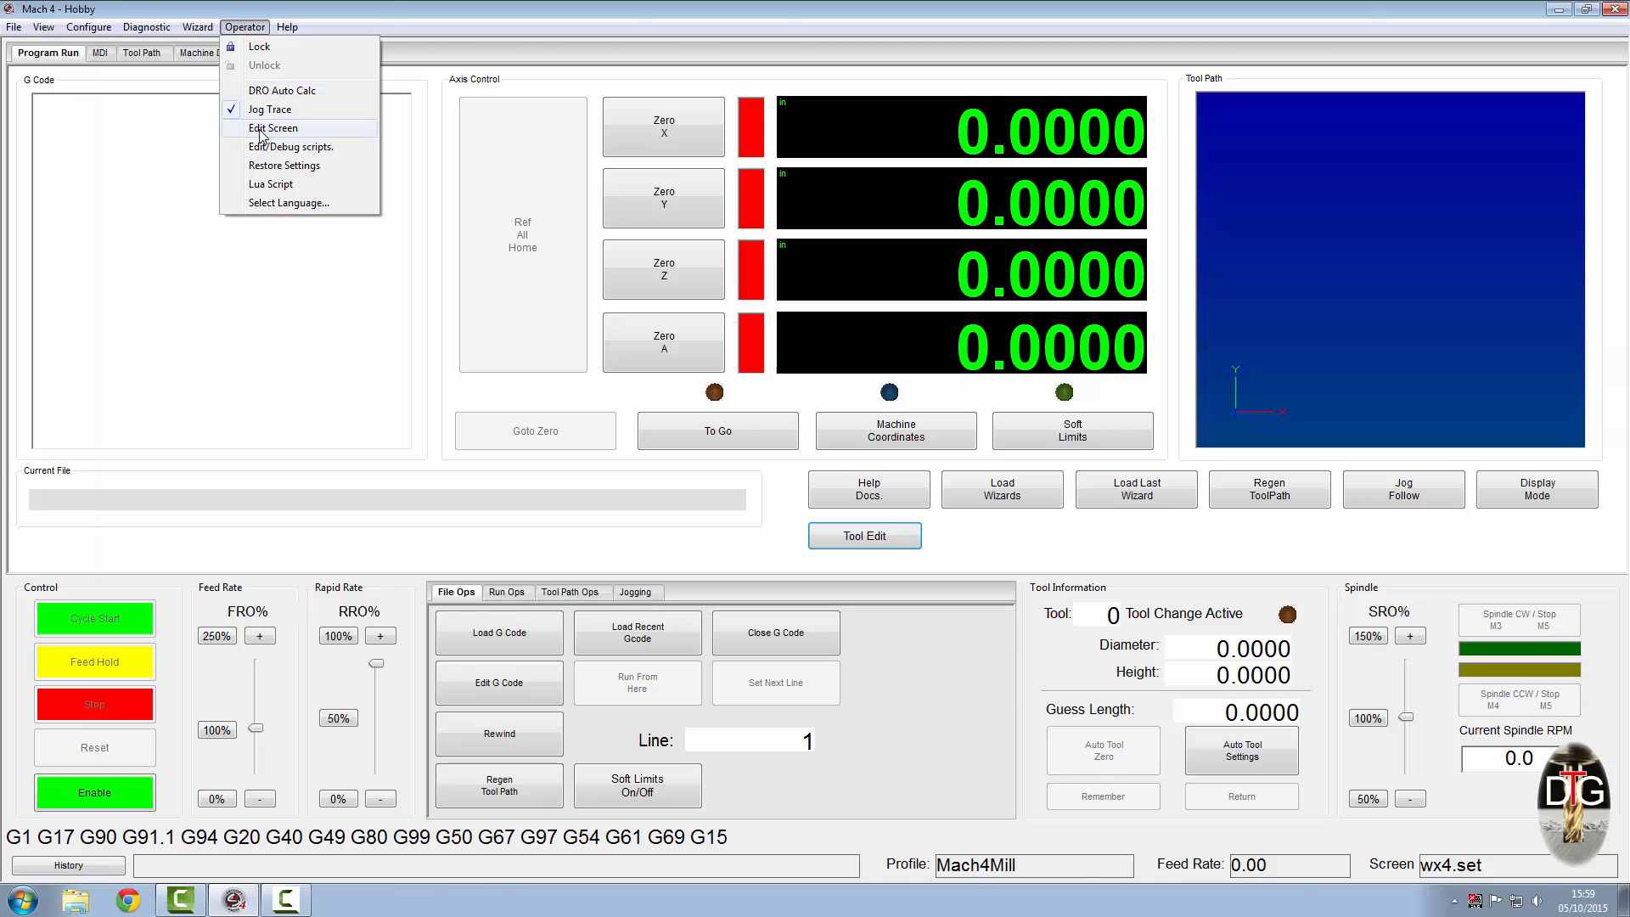
{"action": "left_click", "coordinate": [263, 129]}
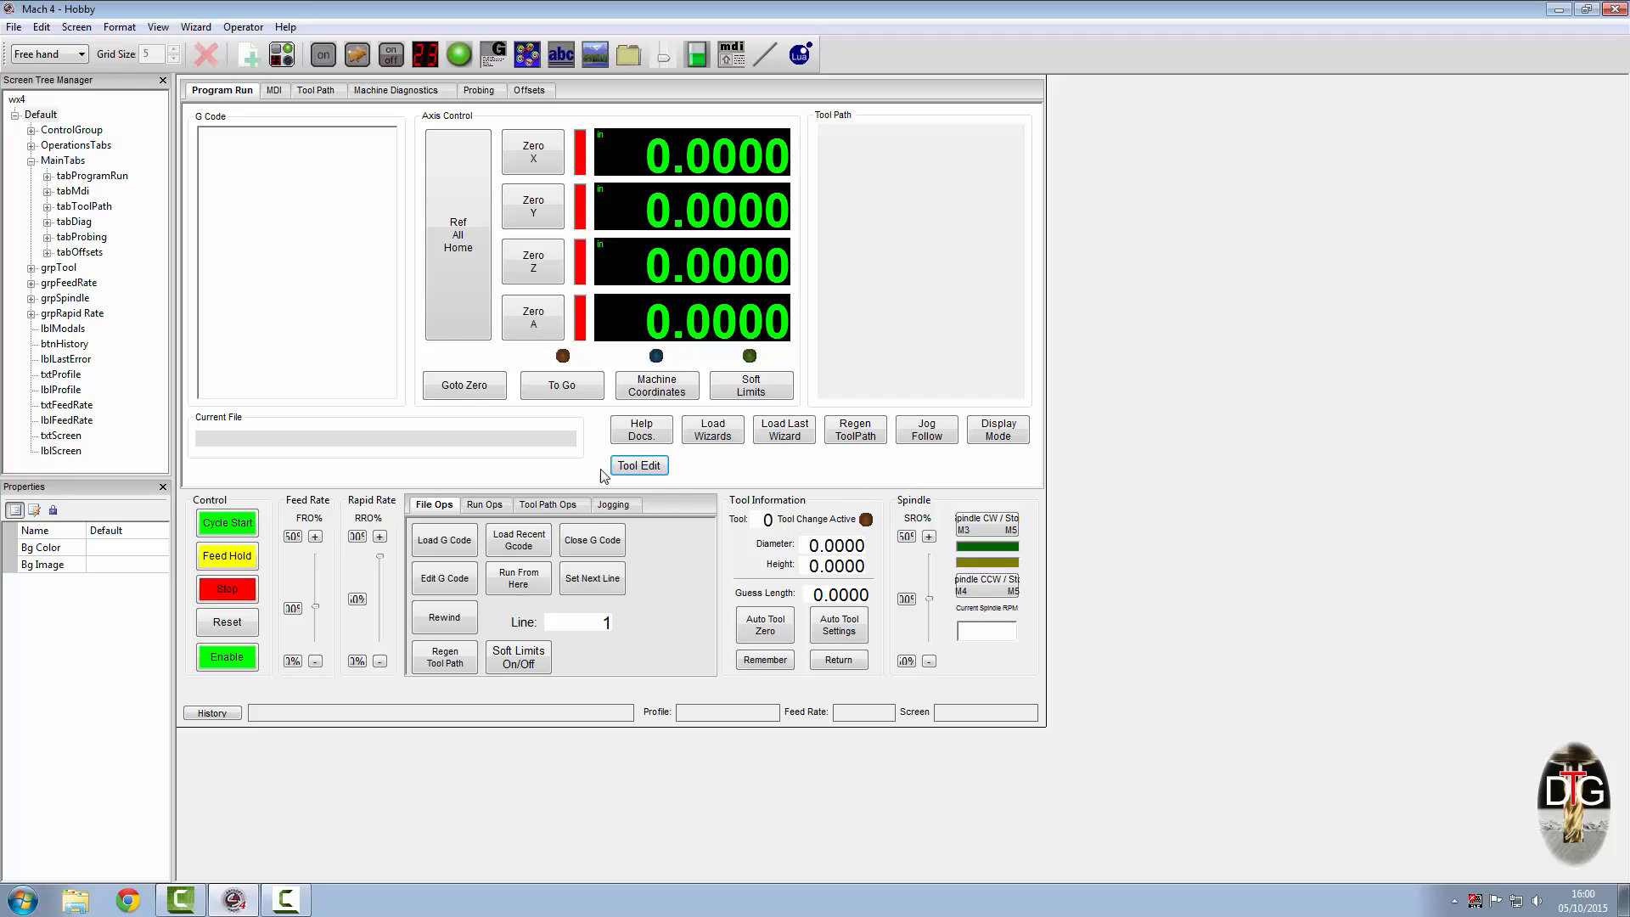
- Review the Left Up Script of the Tool Edit button, close the script editor and turn off screen editing
{"action": "left_click", "coordinate": [642, 464]}
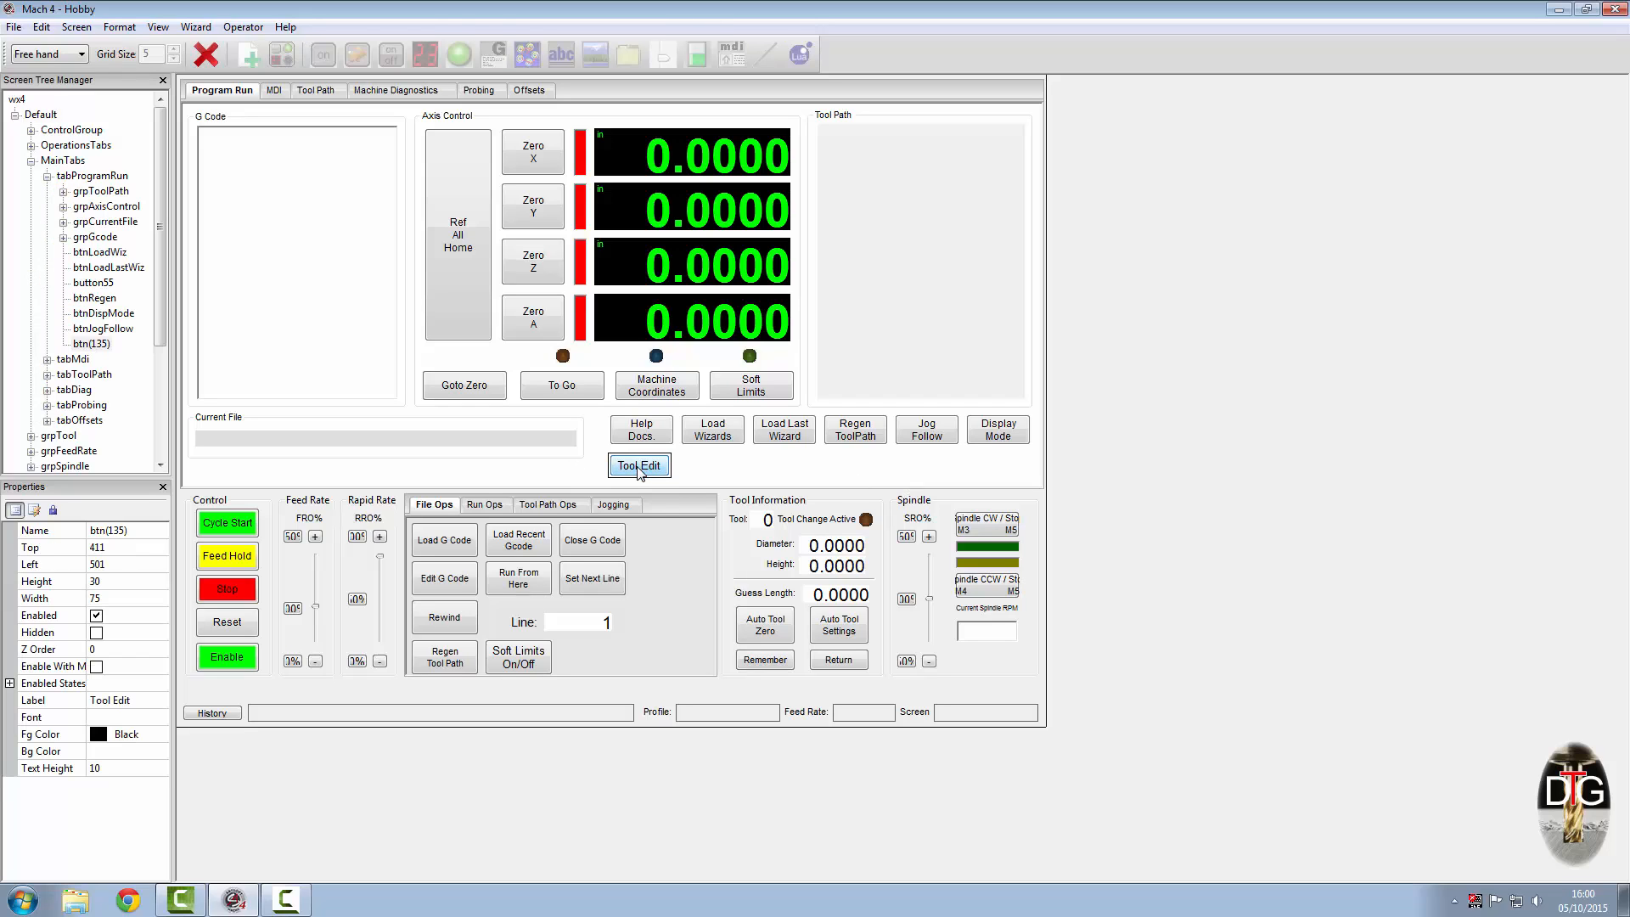
{"action": "left_click", "coordinate": [34, 510]}
{"action": "left_click", "coordinate": [55, 581]}
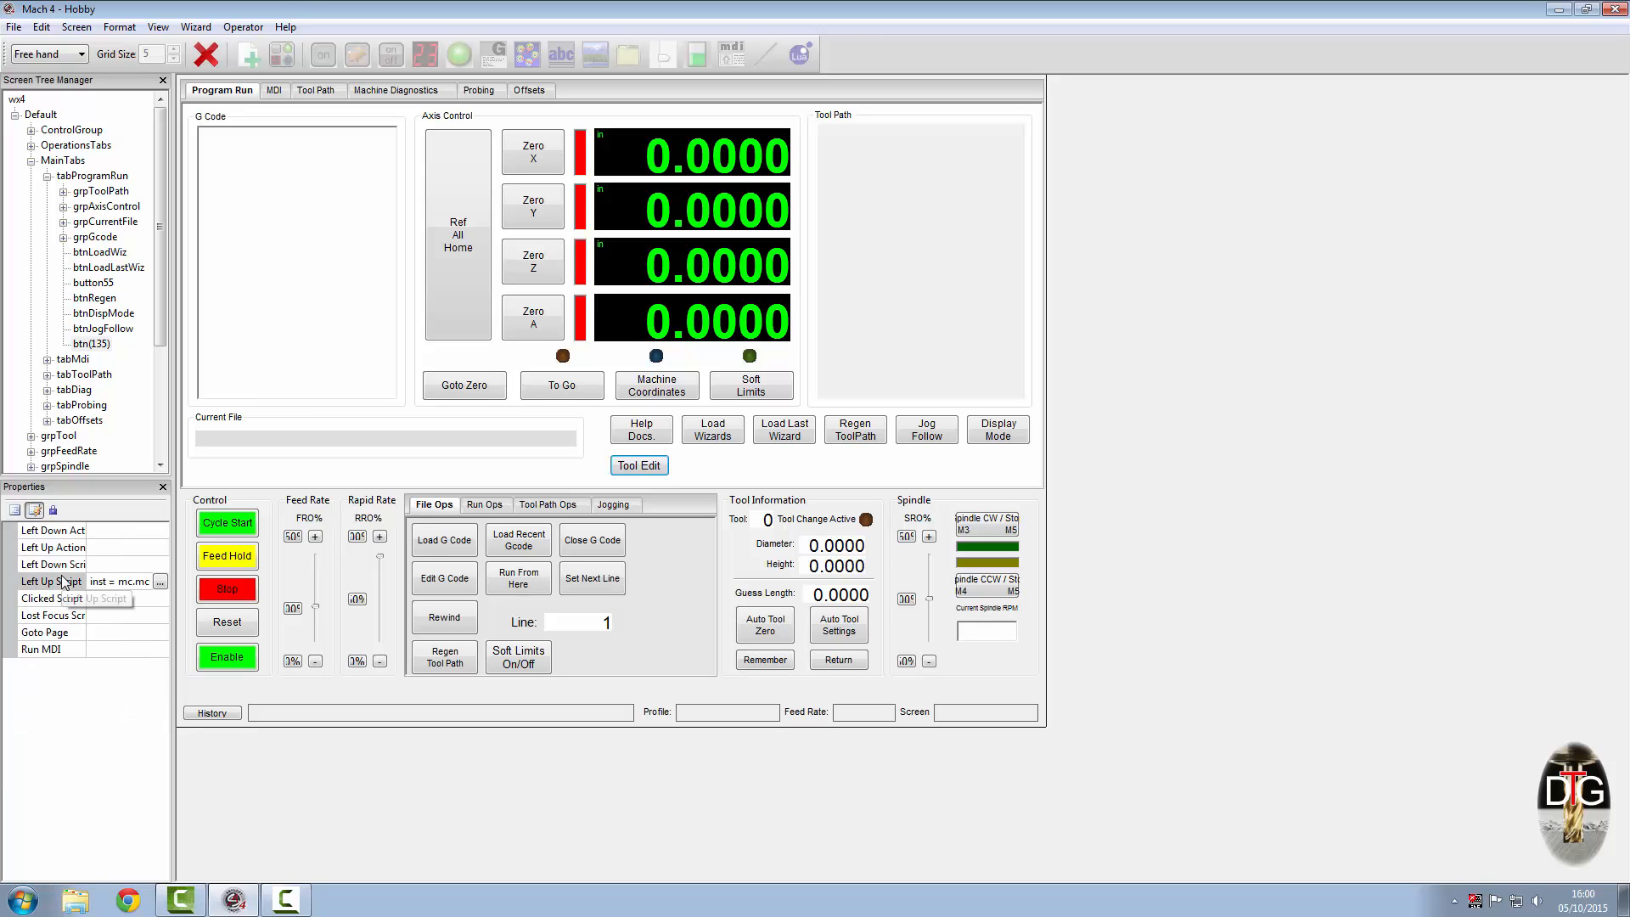
{"action": "left_click", "coordinate": [159, 582]}
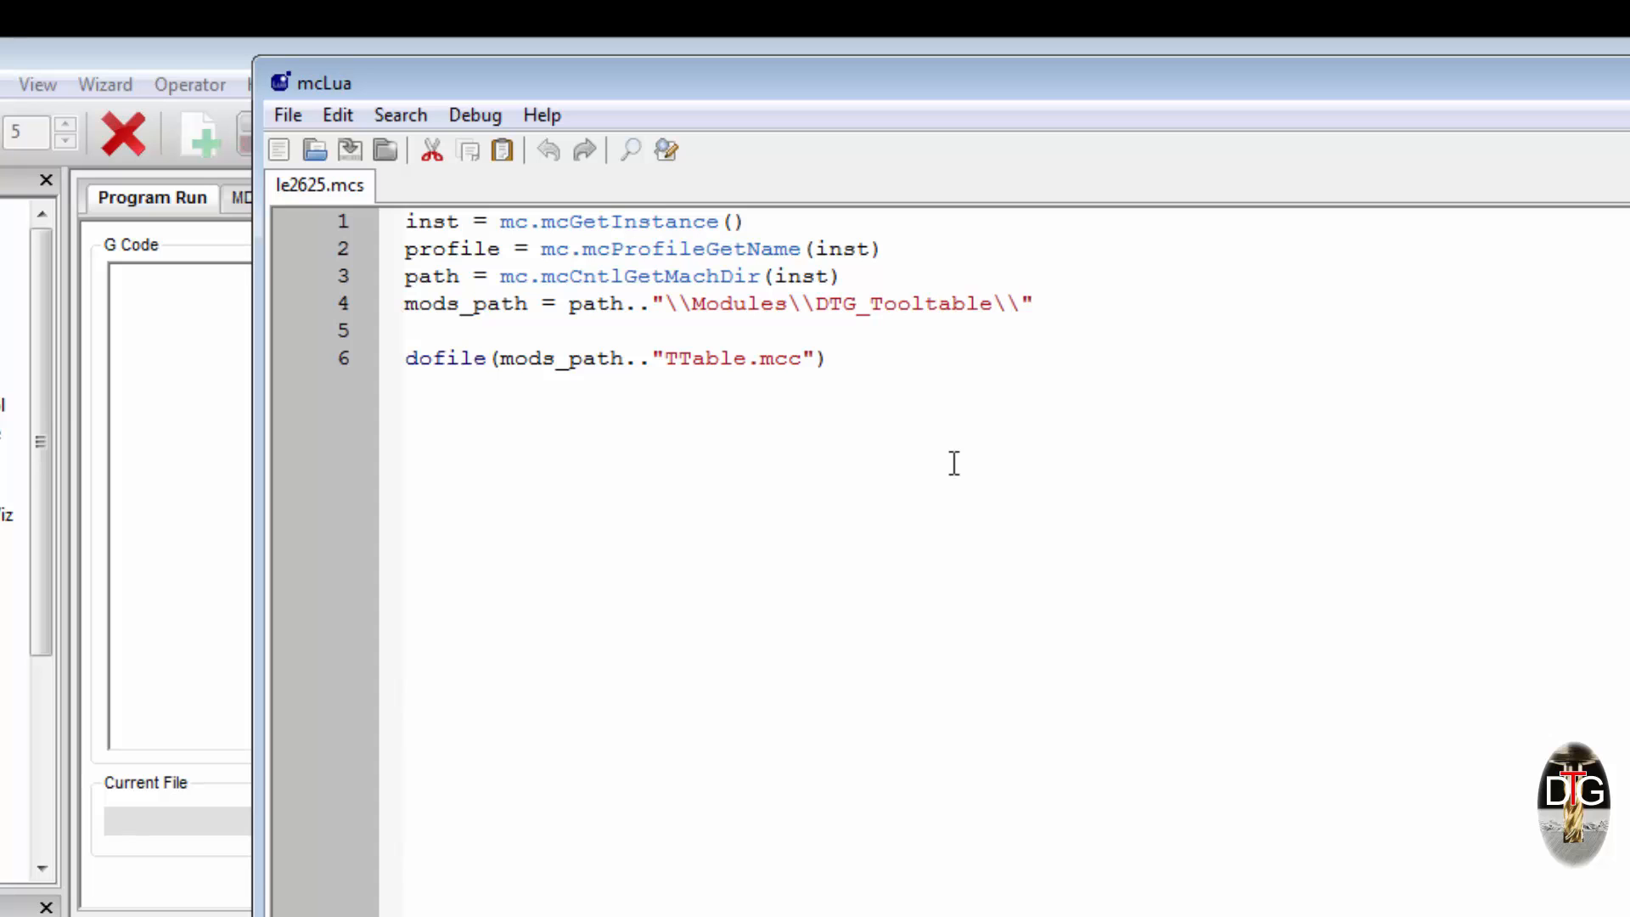
{"action": "key", "text": "alt+F4"}
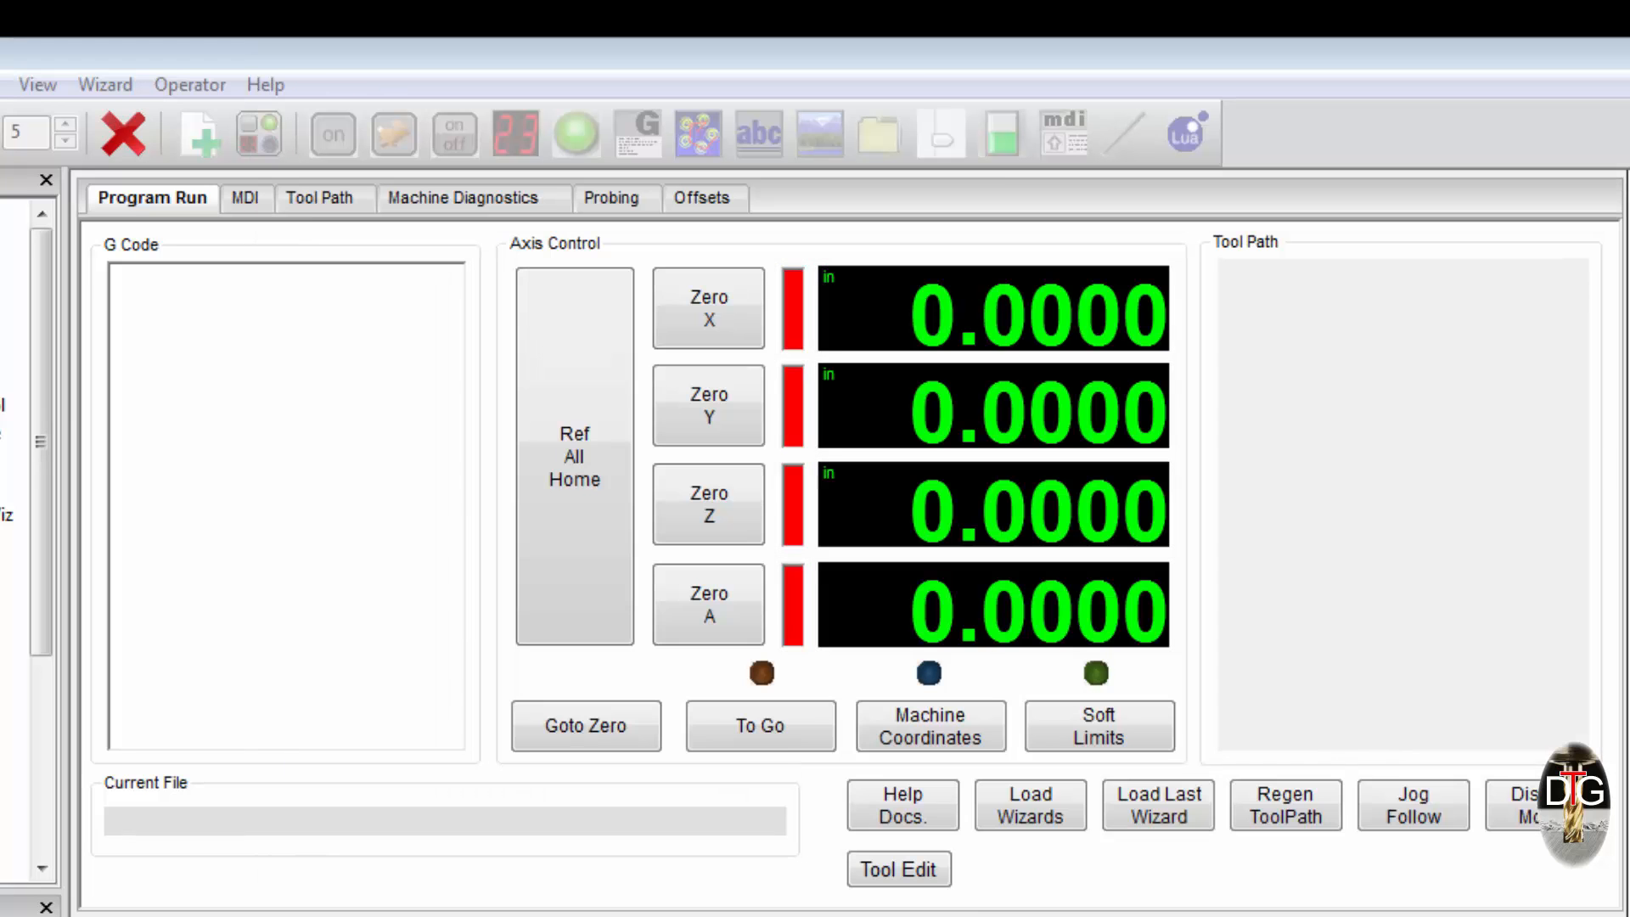
{"action": "left_click", "coordinate": [190, 85]}
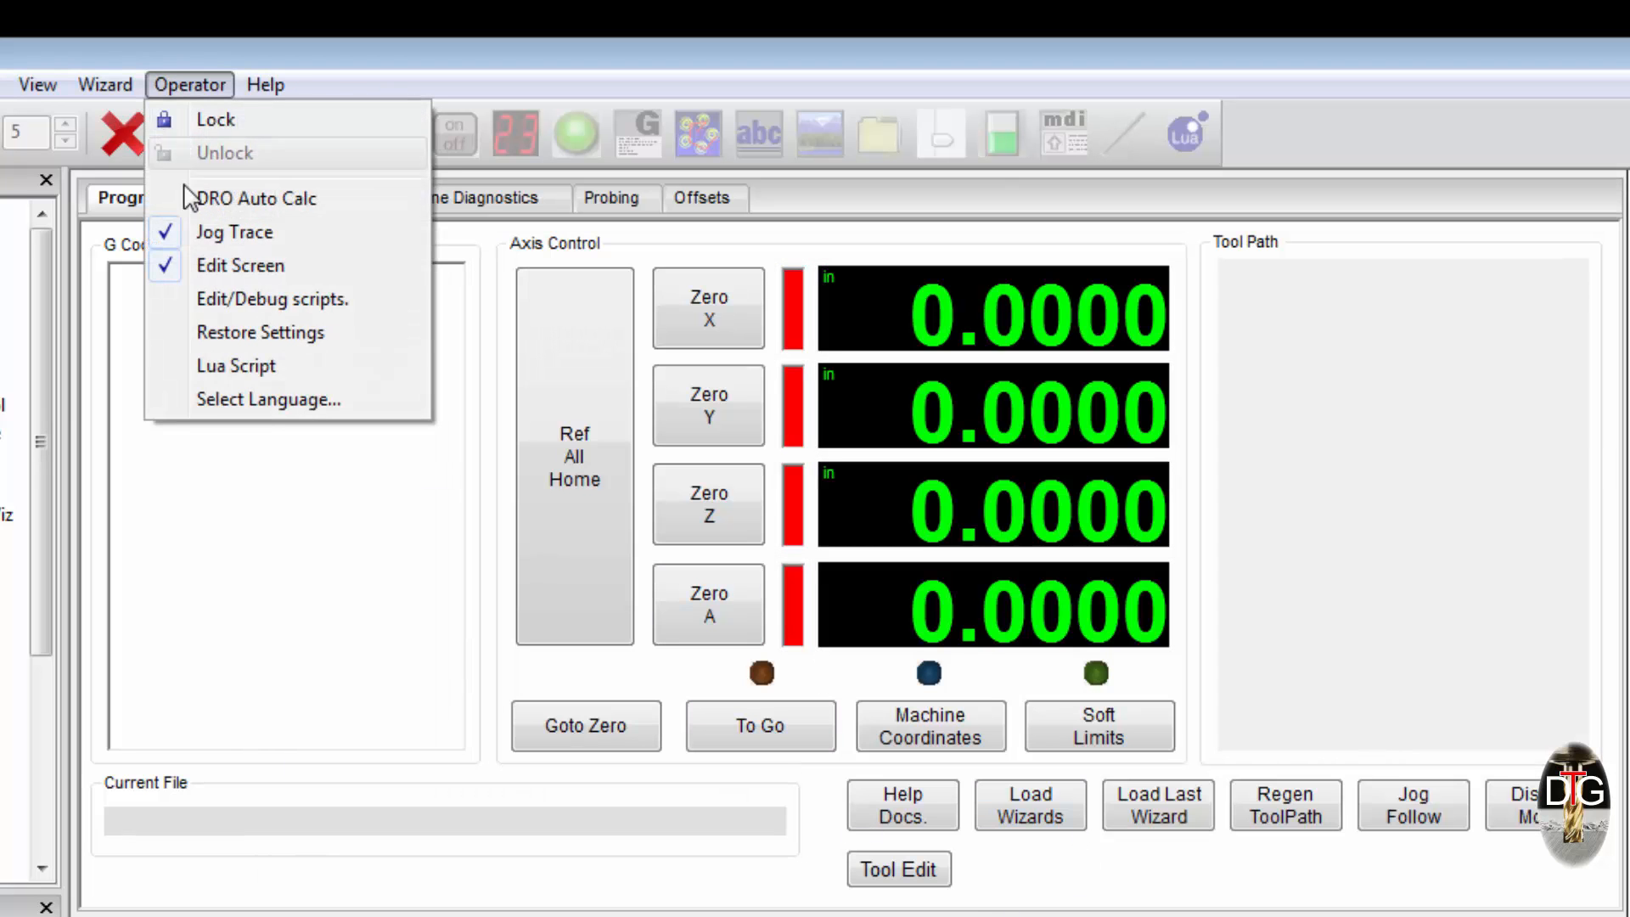
{"action": "left_click", "coordinate": [218, 264]}
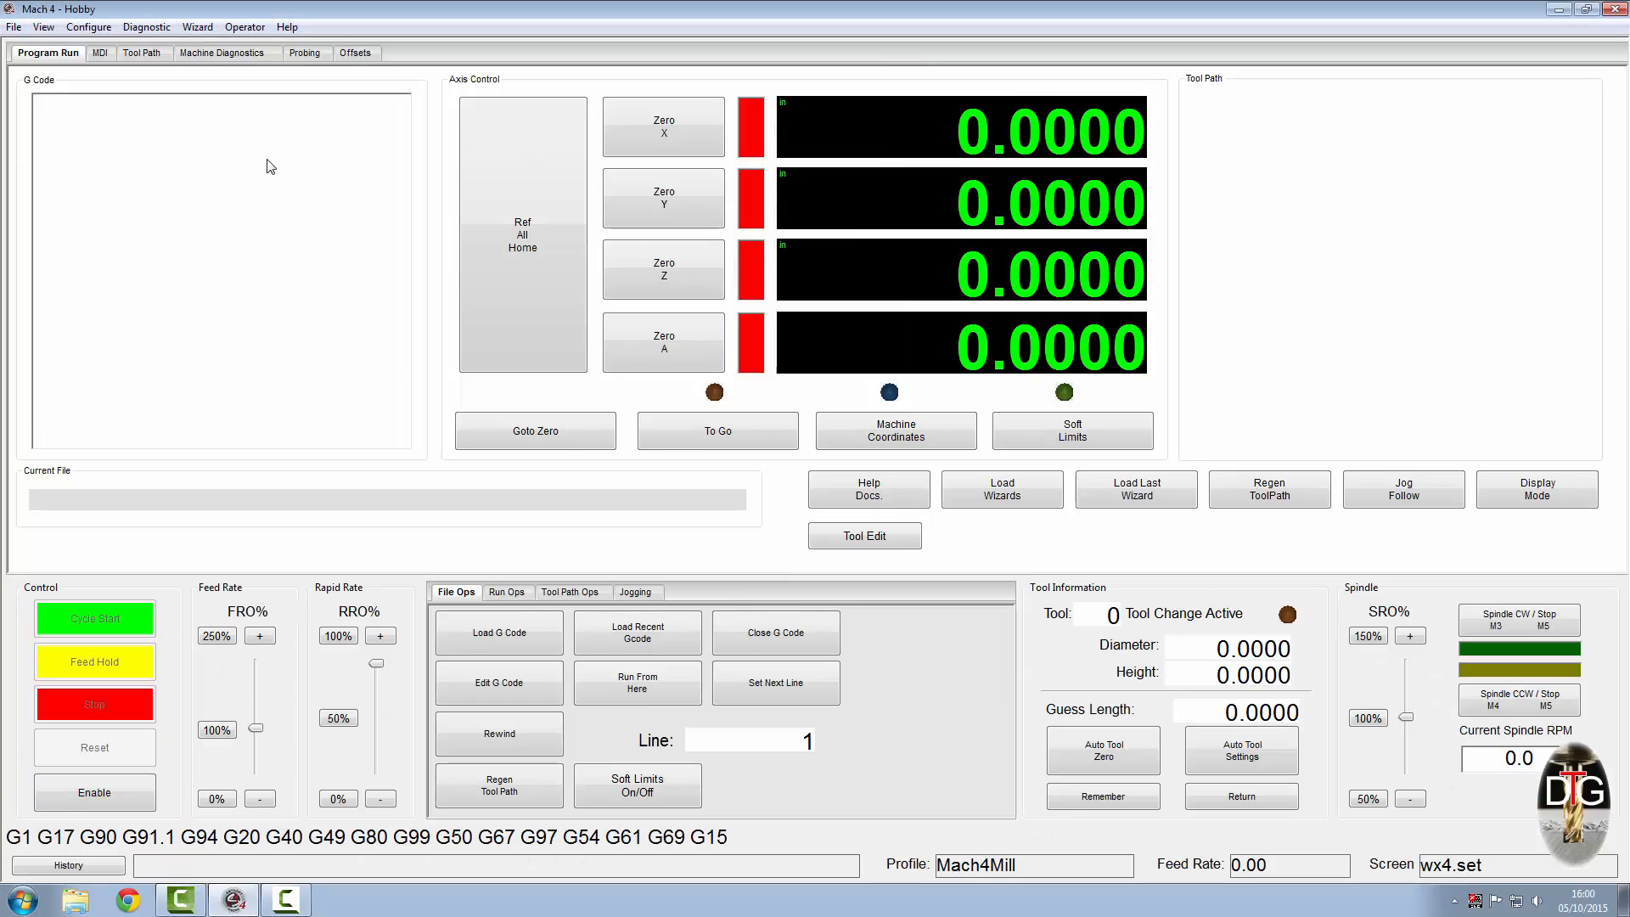
- Open the Tool Library with the Tool Edit button, look over the tool list and close it
{"action": "left_click", "coordinate": [887, 533]}
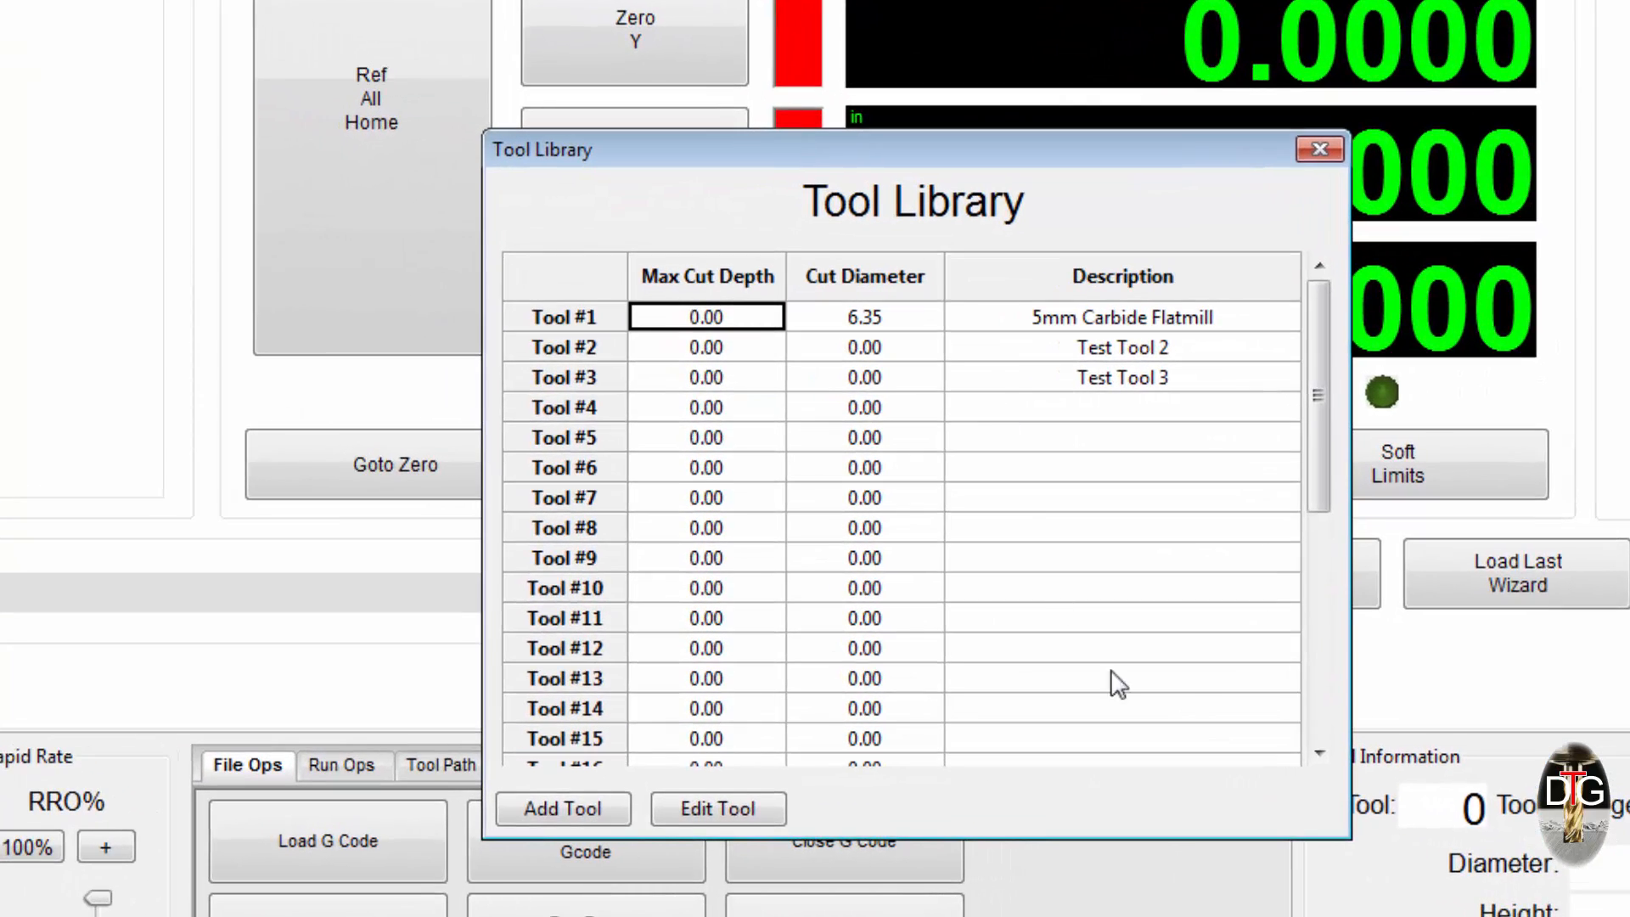
{"action": "left_click_drag", "start_coordinate": [1312, 312], "coordinate": [1263, 262]}
{"action": "left_click_drag", "start_coordinate": [1312, 365], "coordinate": [1336, 302]}
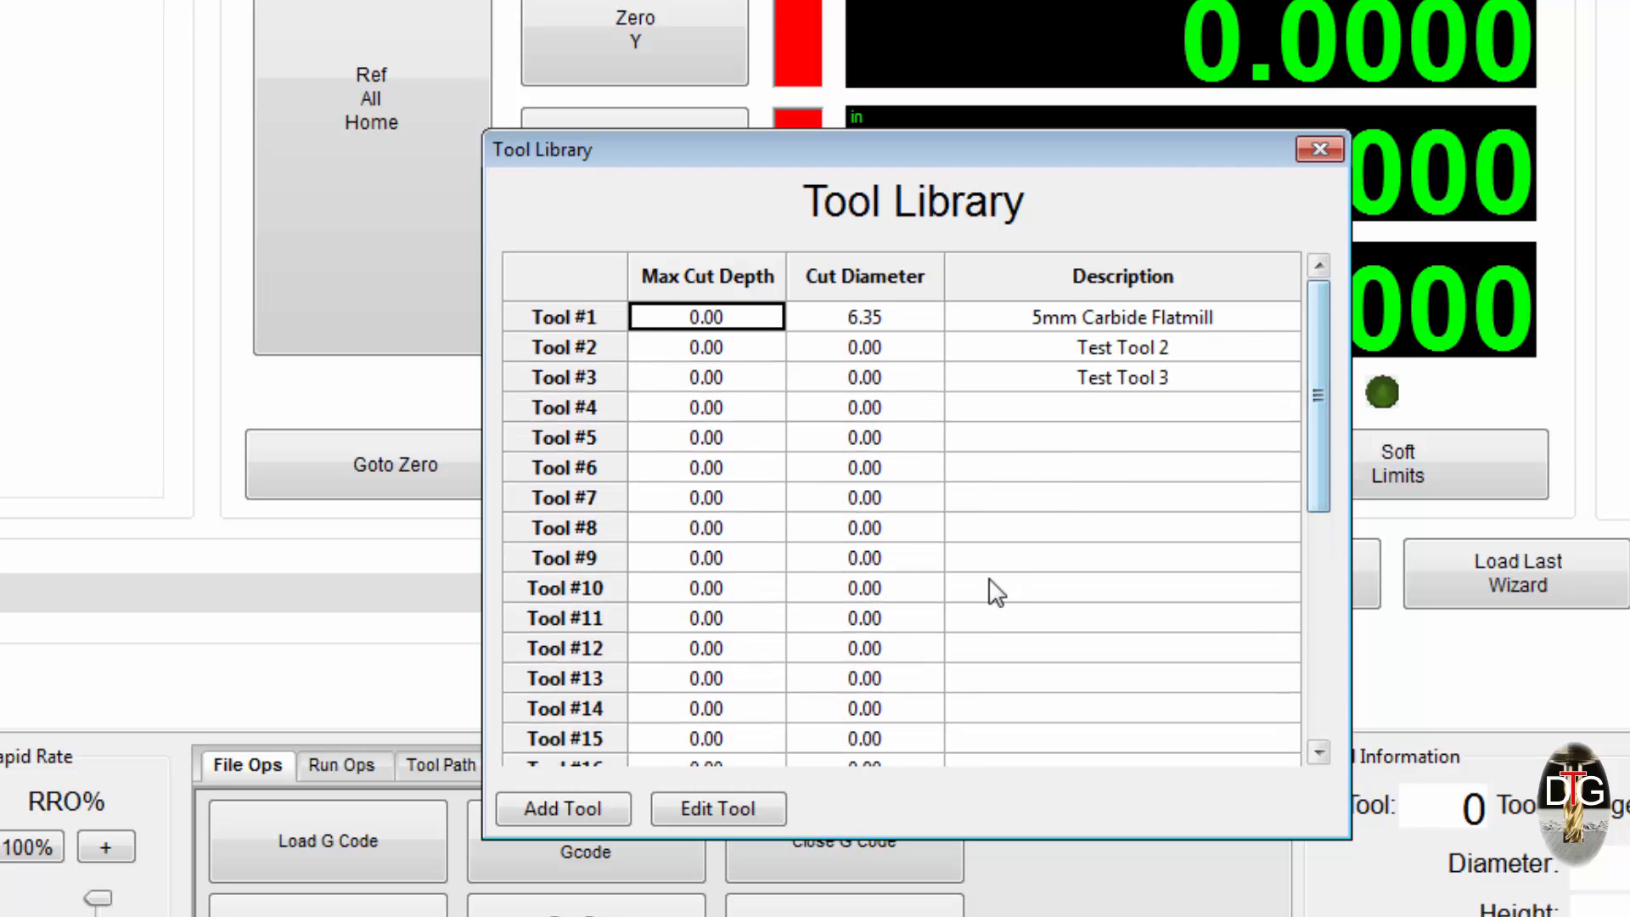
{"action": "left_click", "coordinate": [1320, 149]}
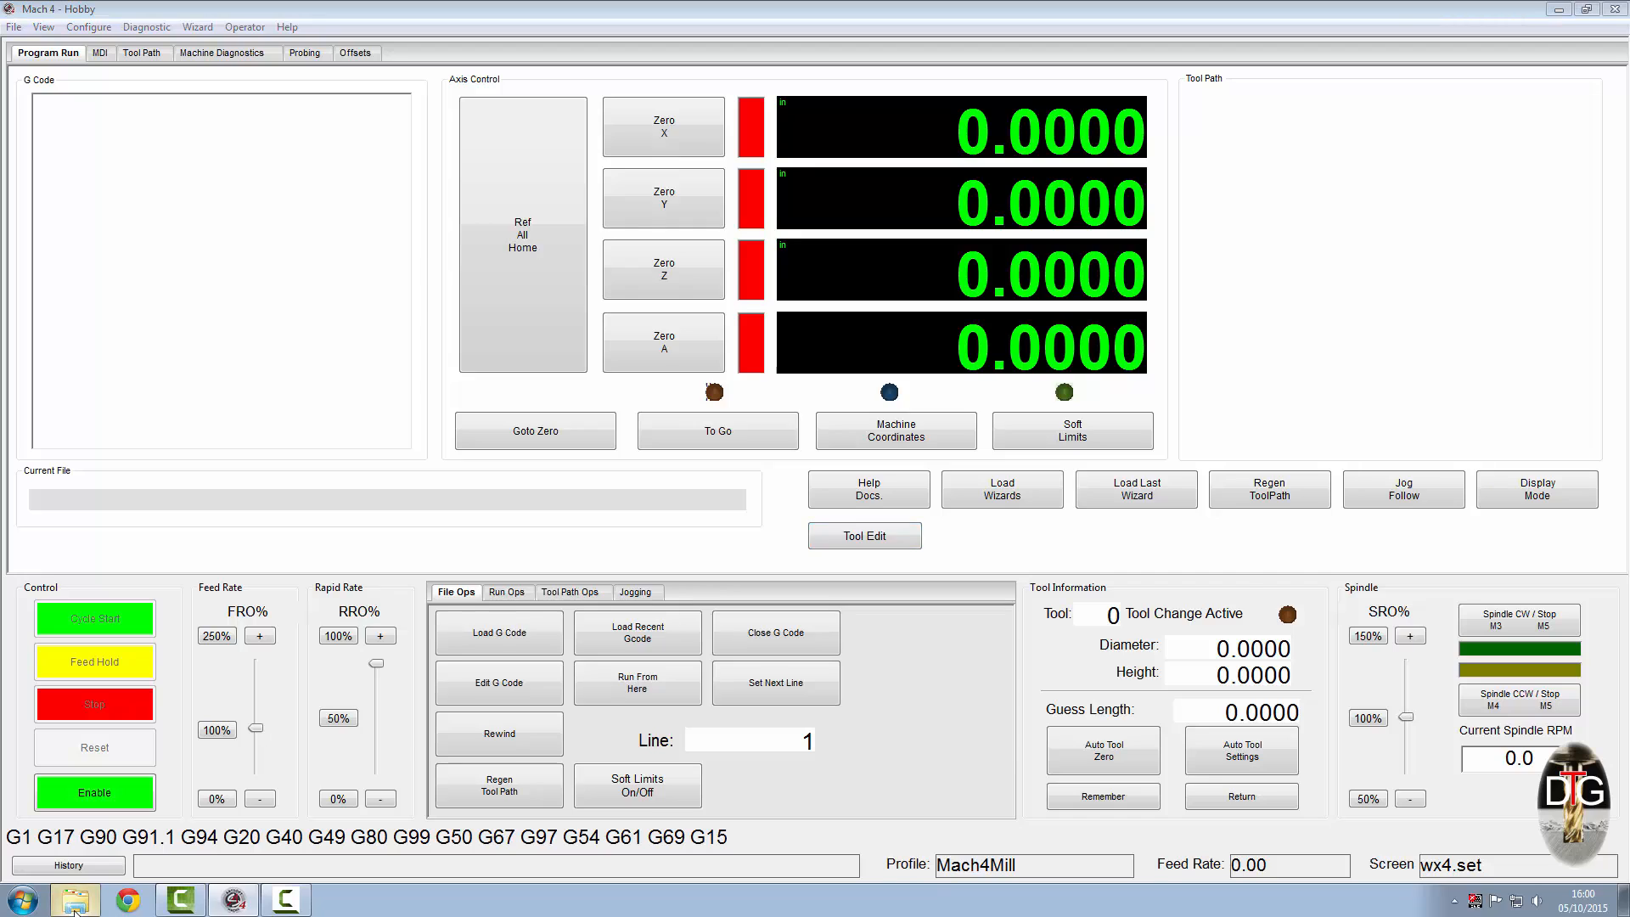
- Switch to Windows Explorer and open the folder C:\Mach4Hobby\Profiles\Mach4Mill\ToolTables
{"action": "left_click", "coordinate": [75, 899]}
{"action": "left_click", "coordinate": [463, 486]}
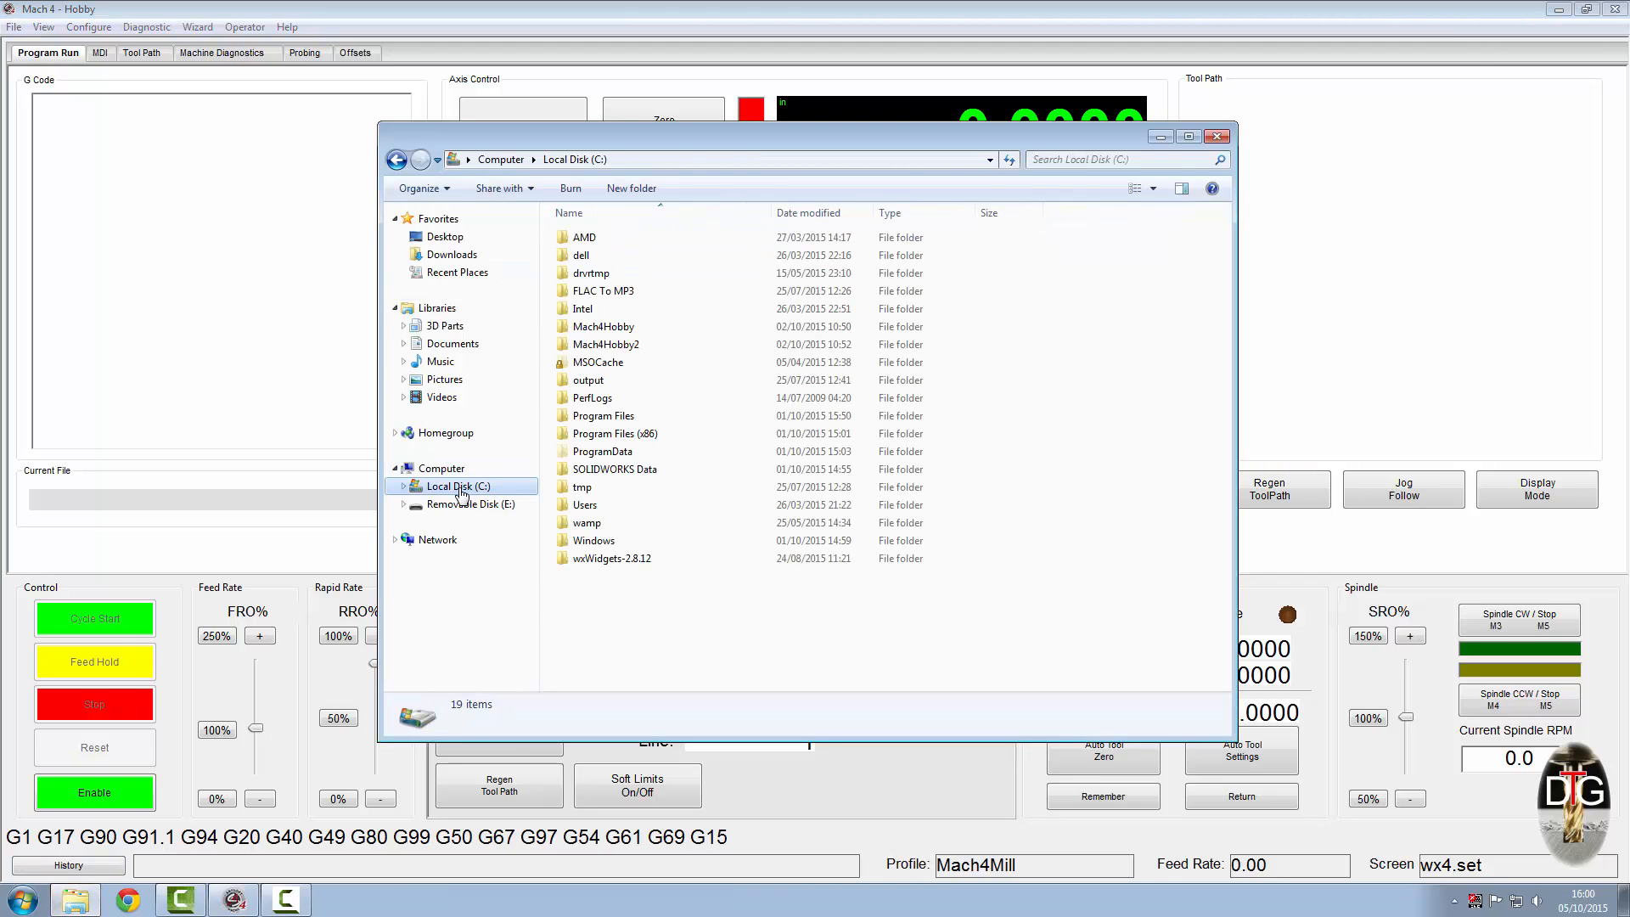
{"action": "double_click", "coordinate": [622, 331]}
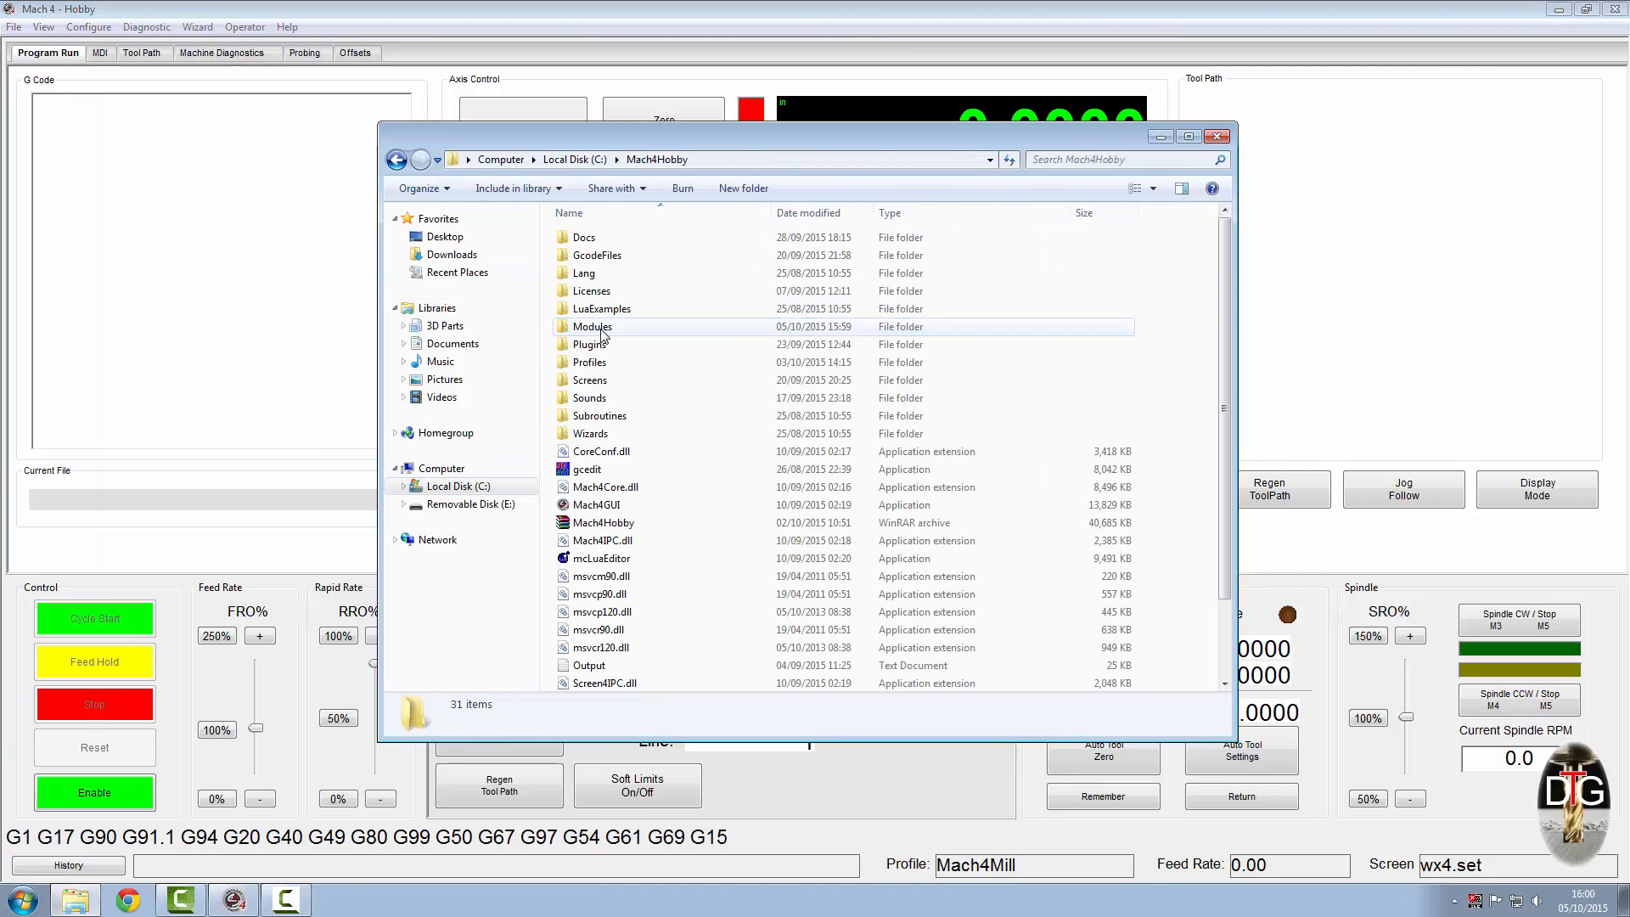
{"action": "double_click", "coordinate": [597, 365]}
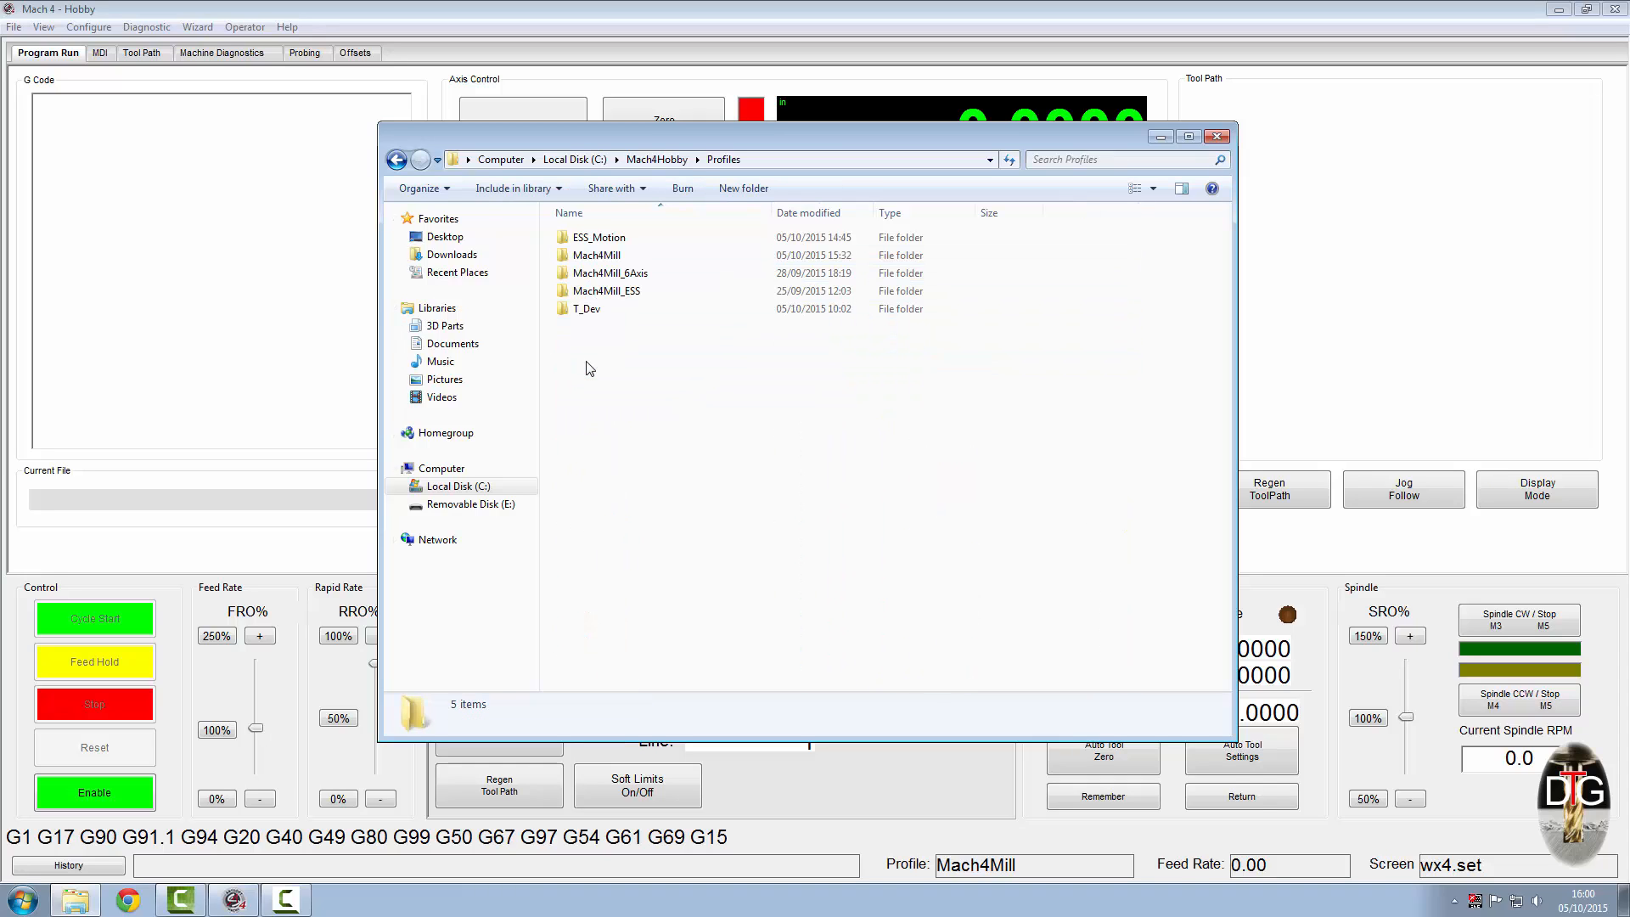
{"action": "double_click", "coordinate": [617, 255]}
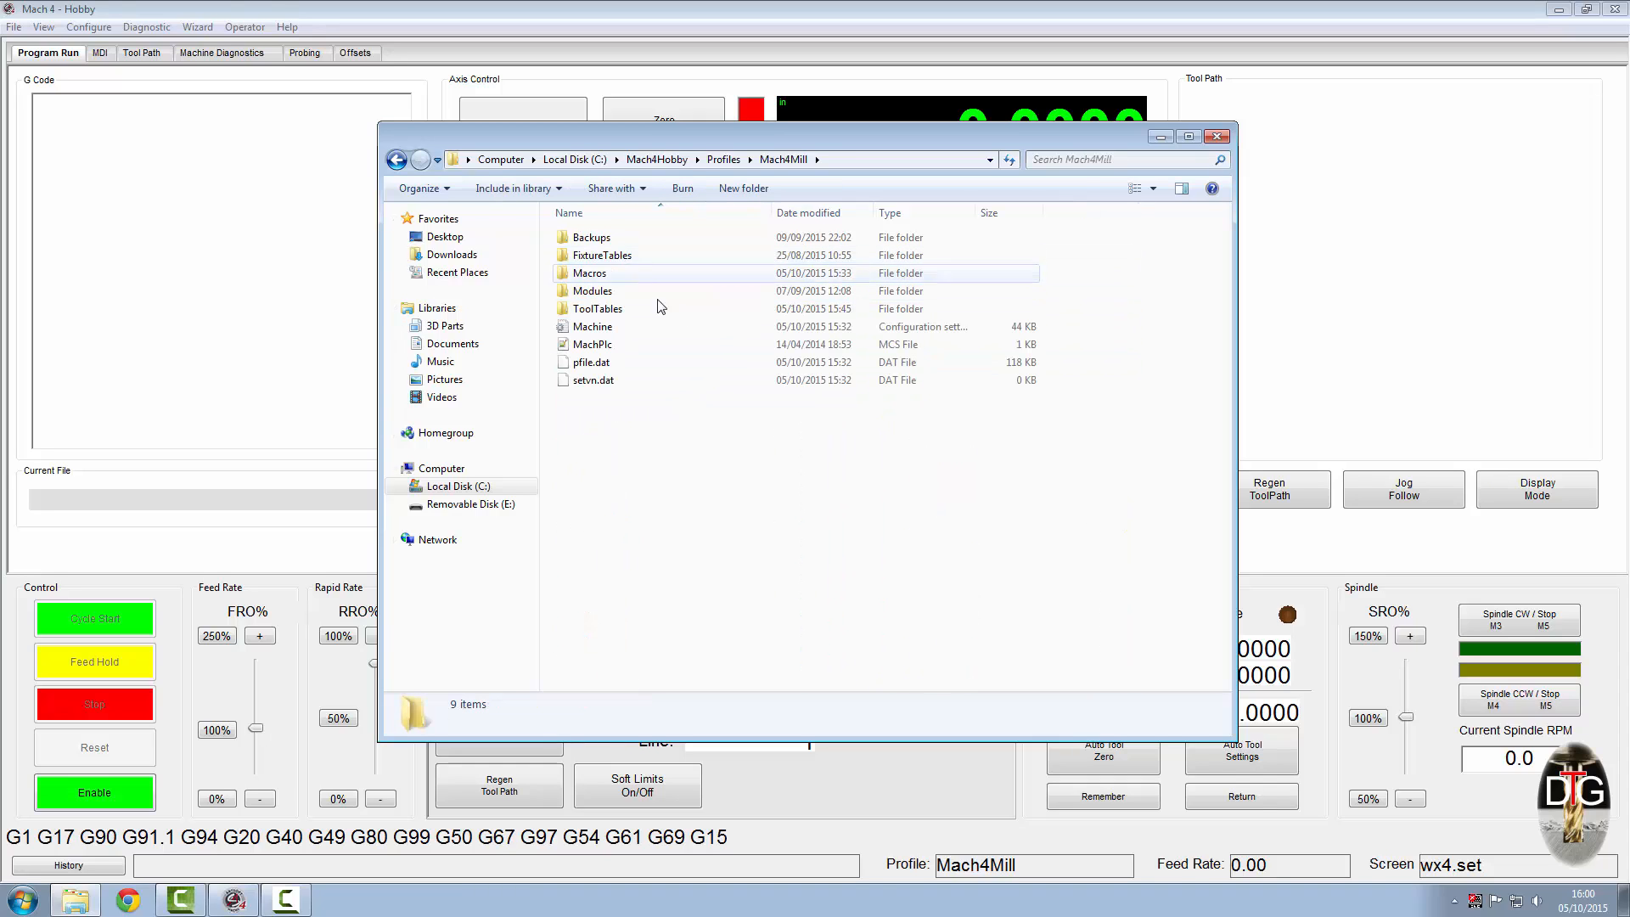
{"action": "double_click", "coordinate": [603, 310]}
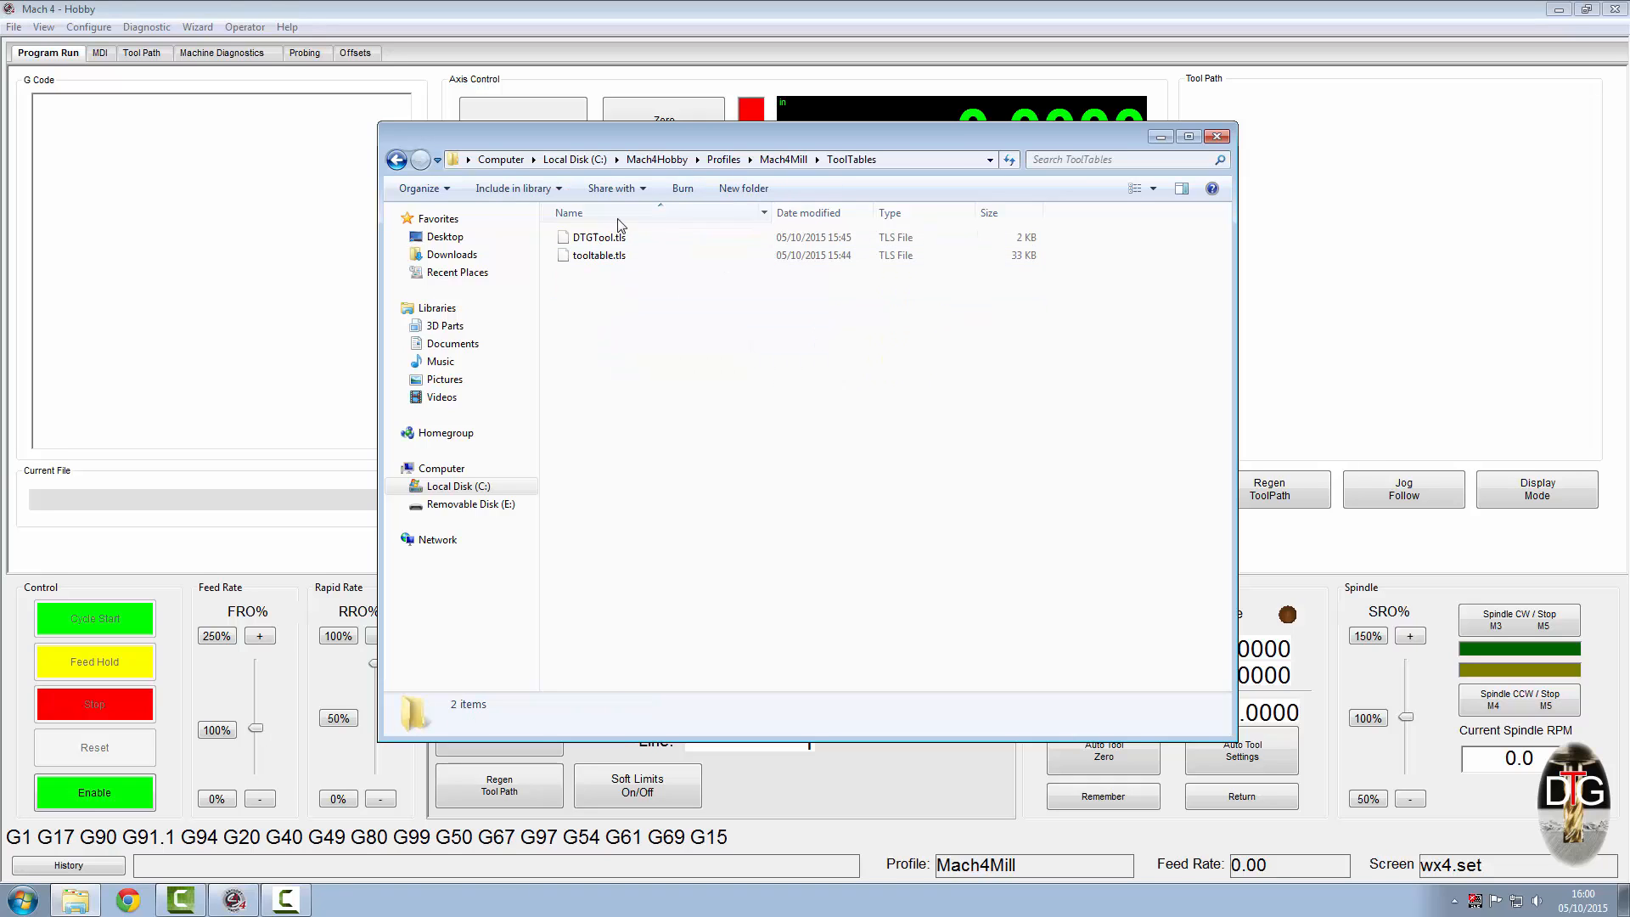
- Open tooltable.tls in Notepad++ and examine the last tool entry, [Tool255], at the end of the file
{"action": "left_click", "coordinate": [603, 256]}
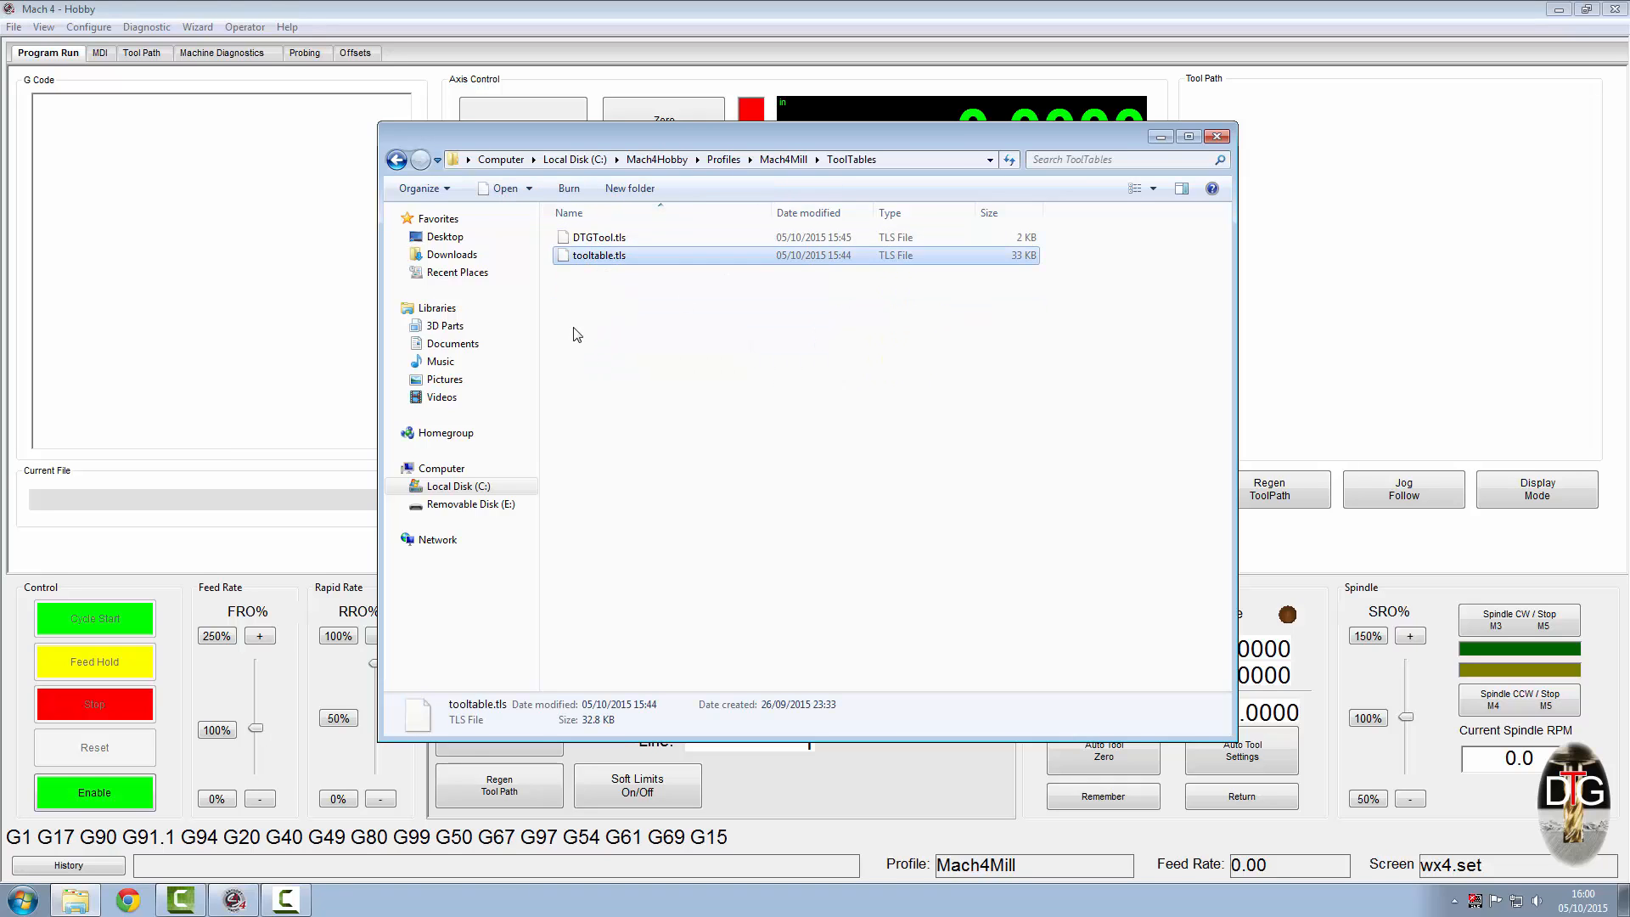
{"action": "right_click", "coordinate": [588, 257]}
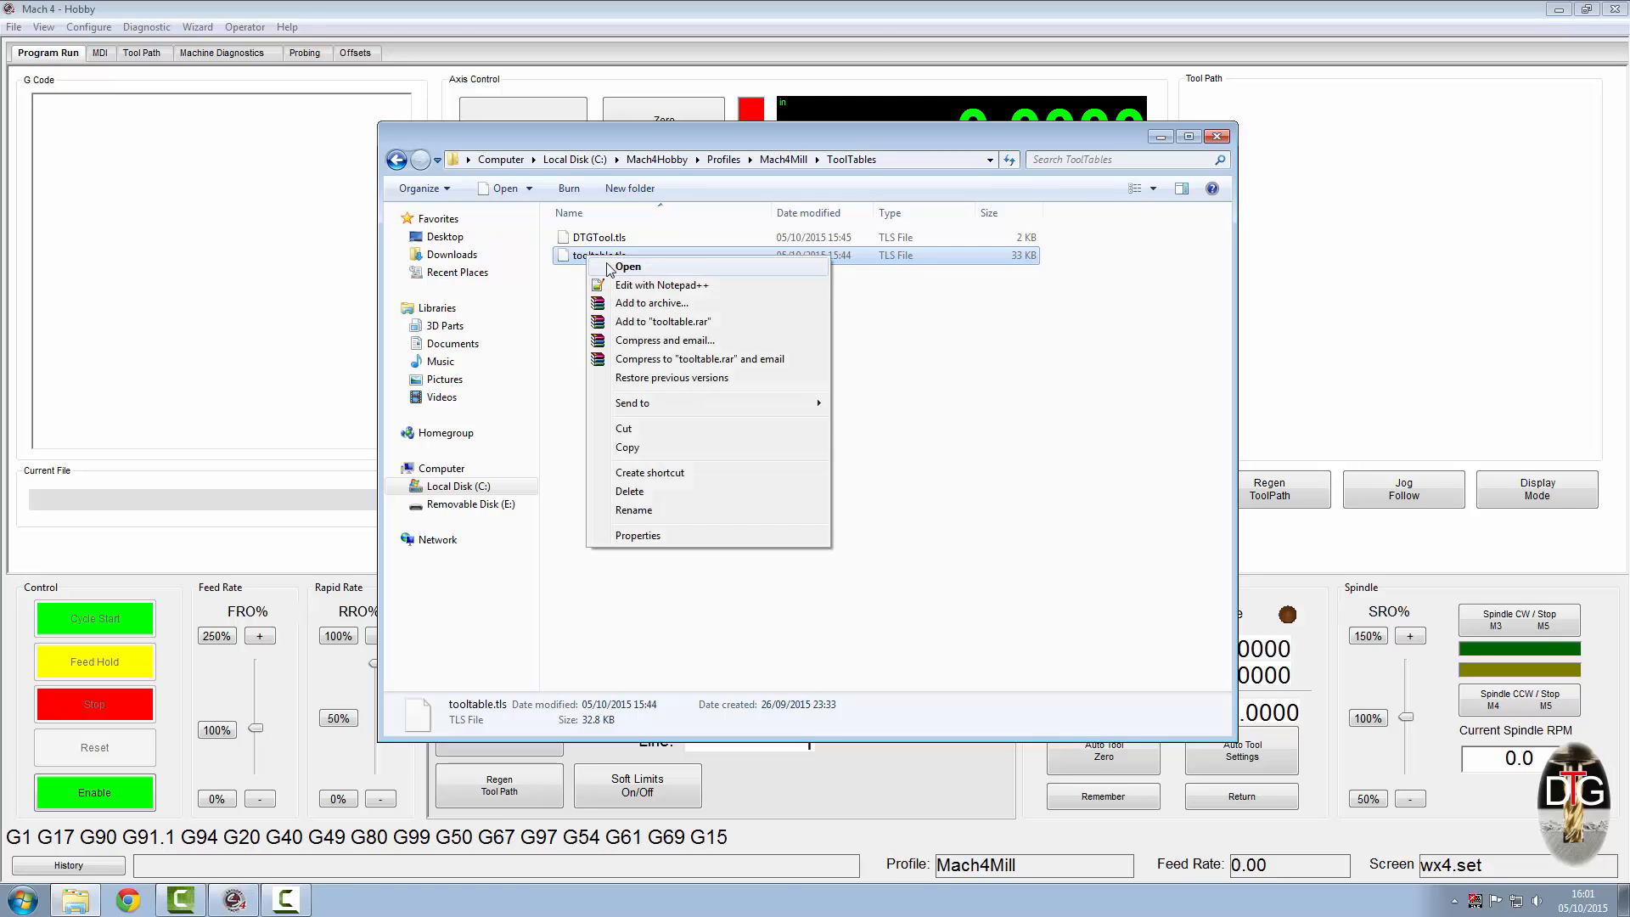
{"action": "left_click", "coordinate": [629, 287]}
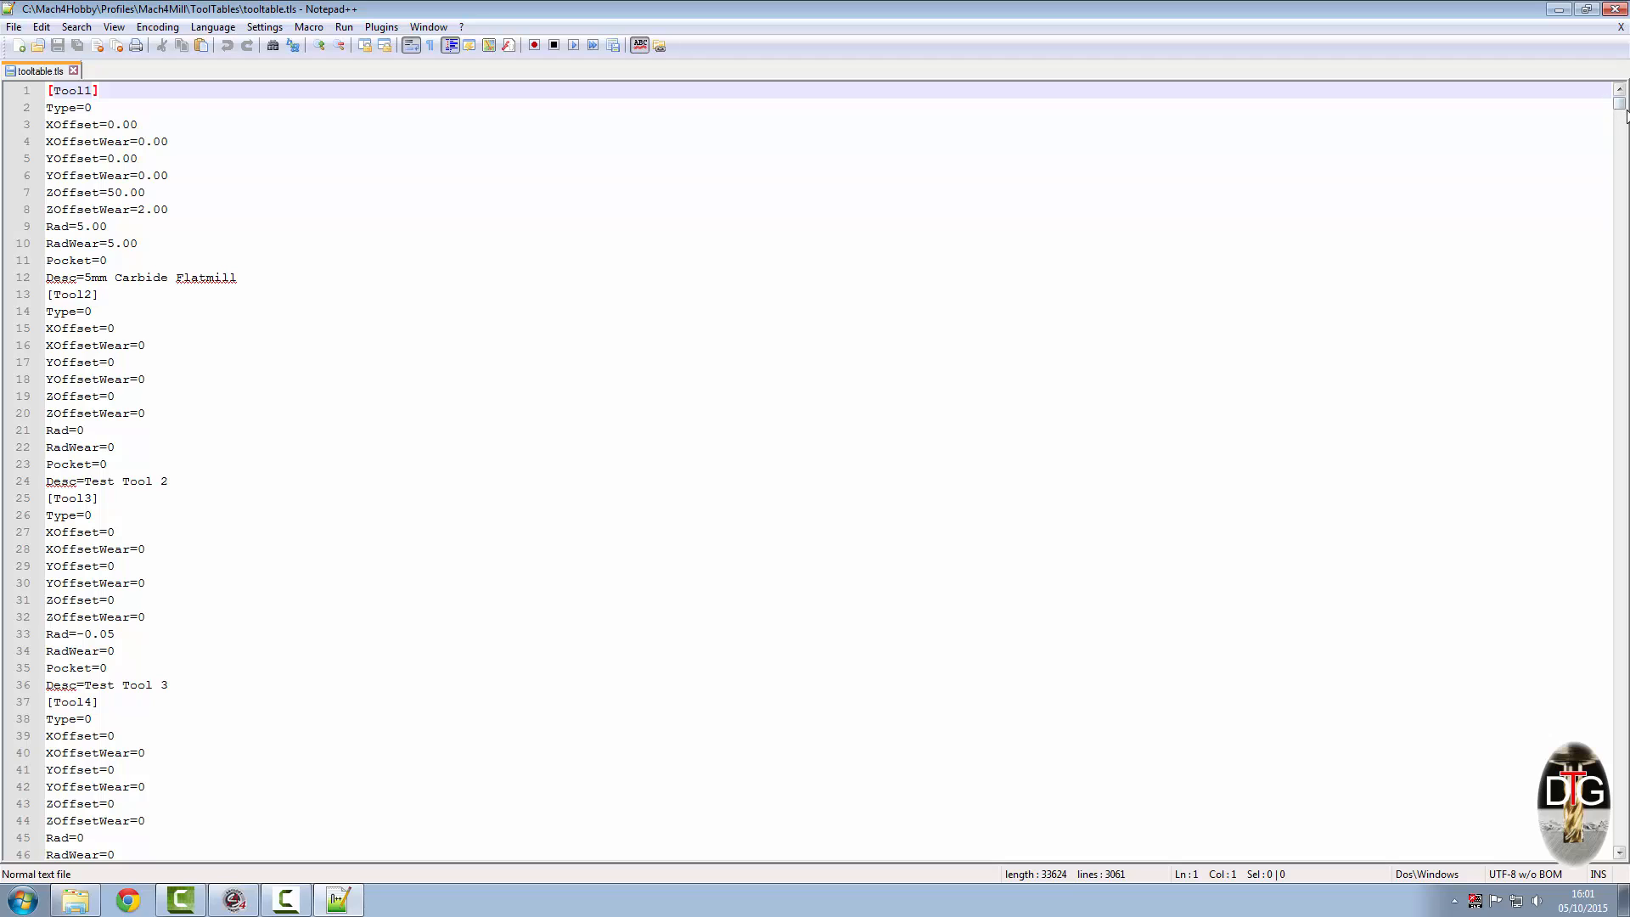
{"action": "left_click_drag", "start_coordinate": [1620, 103], "coordinate": [1614, 849]}
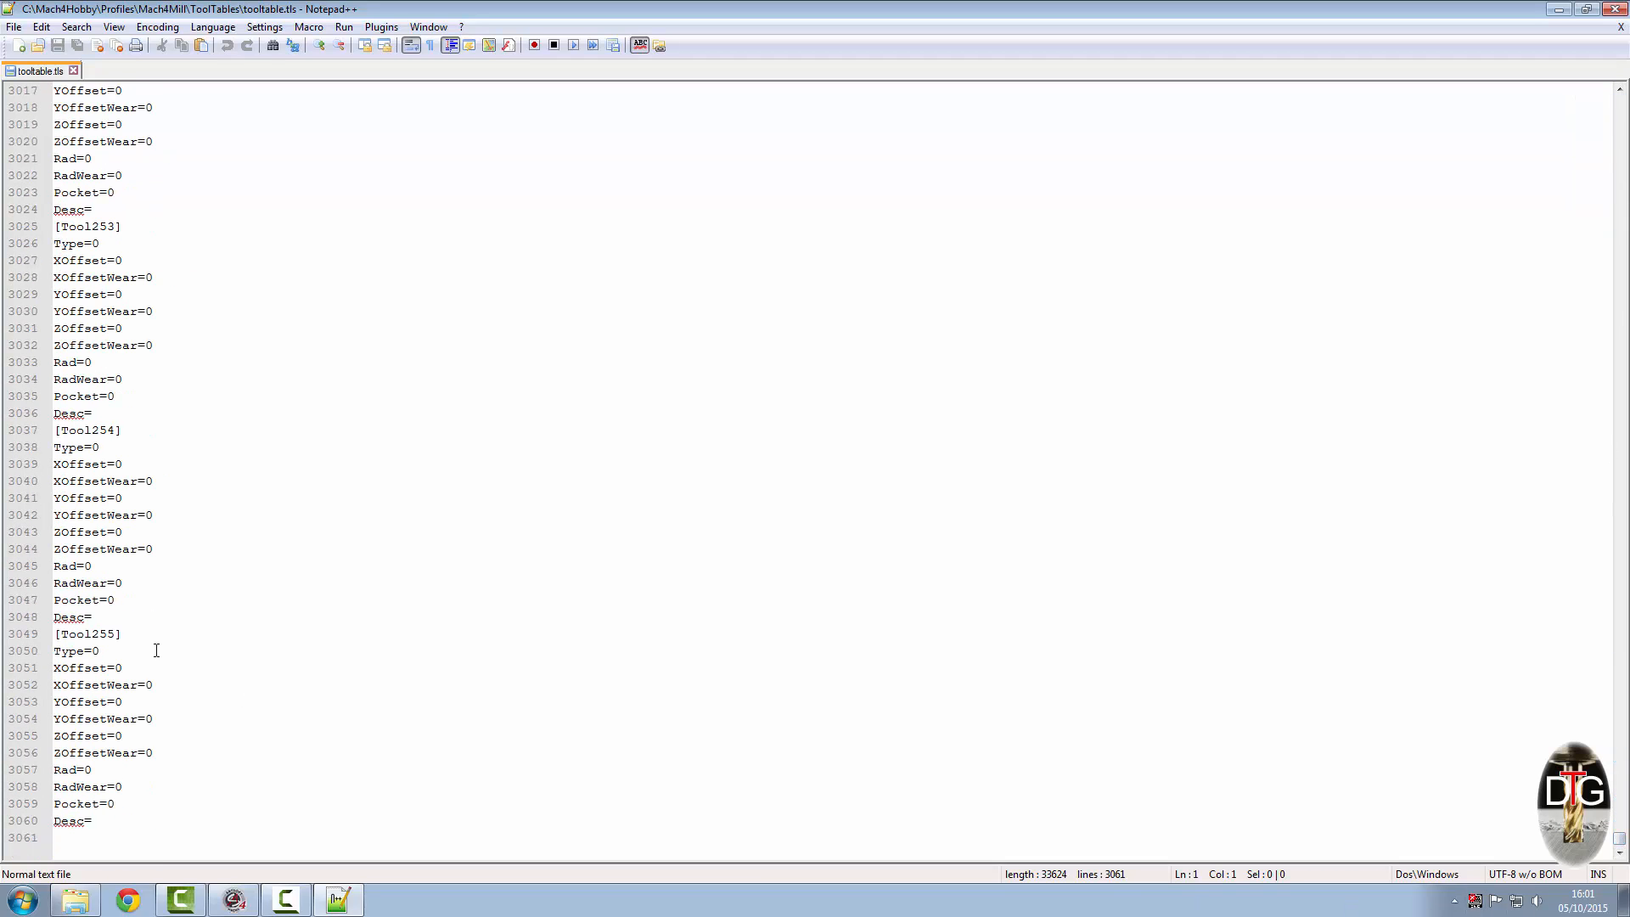
{"action": "left_click_drag", "start_coordinate": [123, 635], "coordinate": [41, 639]}
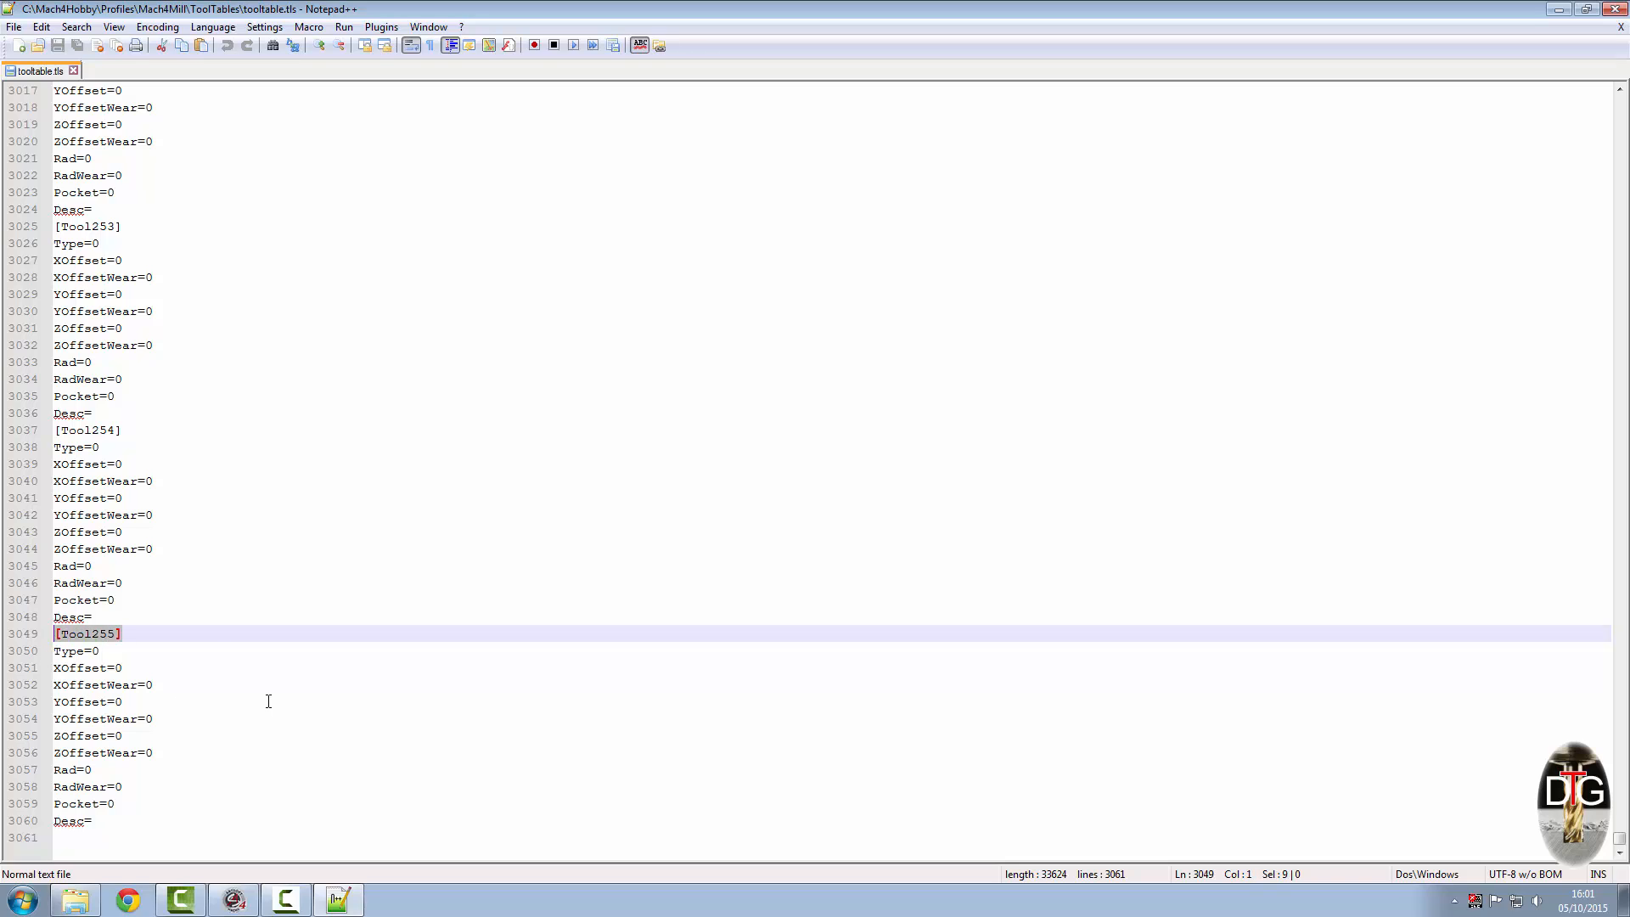
{"action": "left_click", "coordinate": [135, 659]}
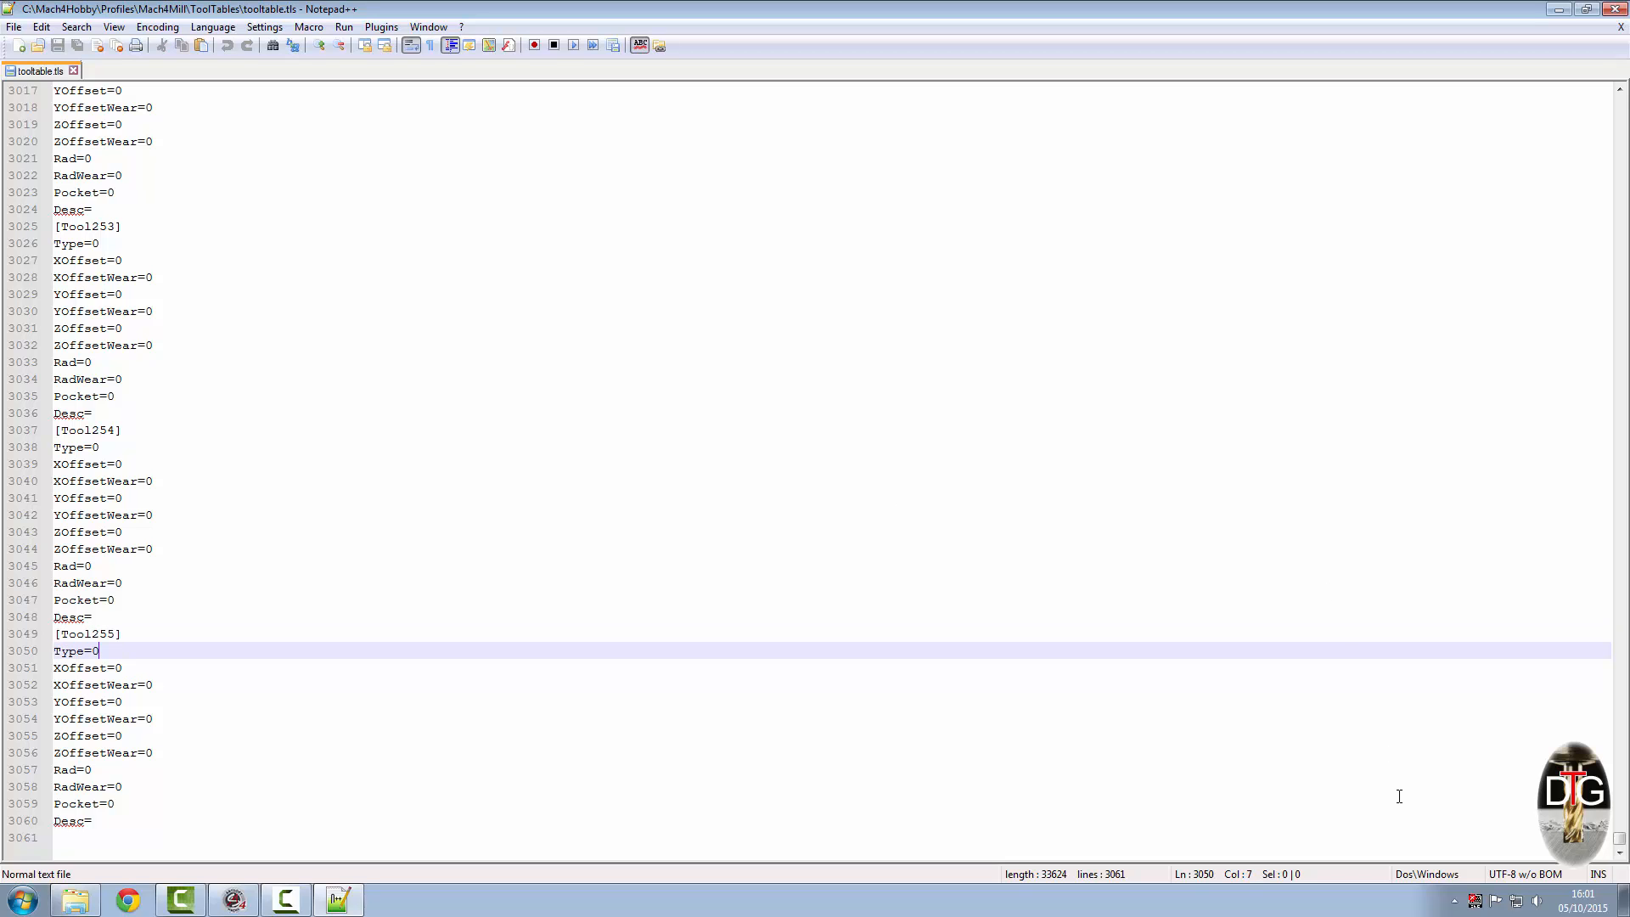
- Close tooltable.tls, open DTGTool.tls from the ToolTables folder in Notepad++ and look through its tool entries
{"action": "mouse_move", "coordinate": [1619, 840]}
{"action": "left_mouse_down"}
{"action": "mouse_move", "coordinate": [1612, 619]}
{"action": "mouse_move", "coordinate": [1618, 845]}
{"action": "left_mouse_up"}
{"action": "left_click", "coordinate": [1615, 10]}
{"action": "left_click", "coordinate": [569, 240]}
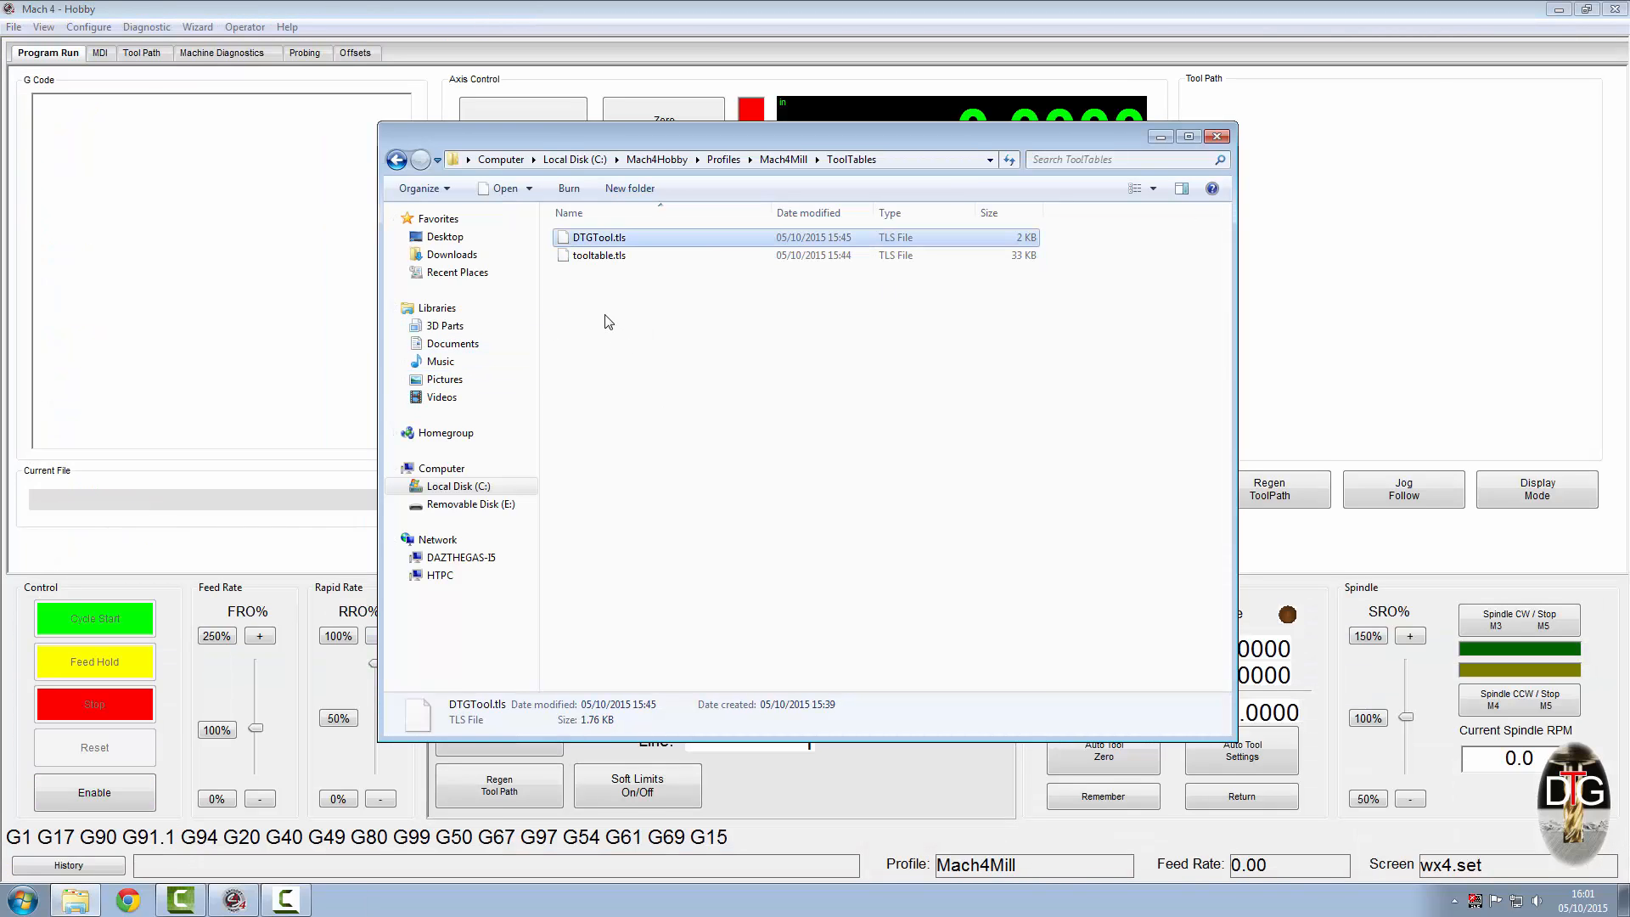
{"action": "right_click", "coordinate": [601, 240]}
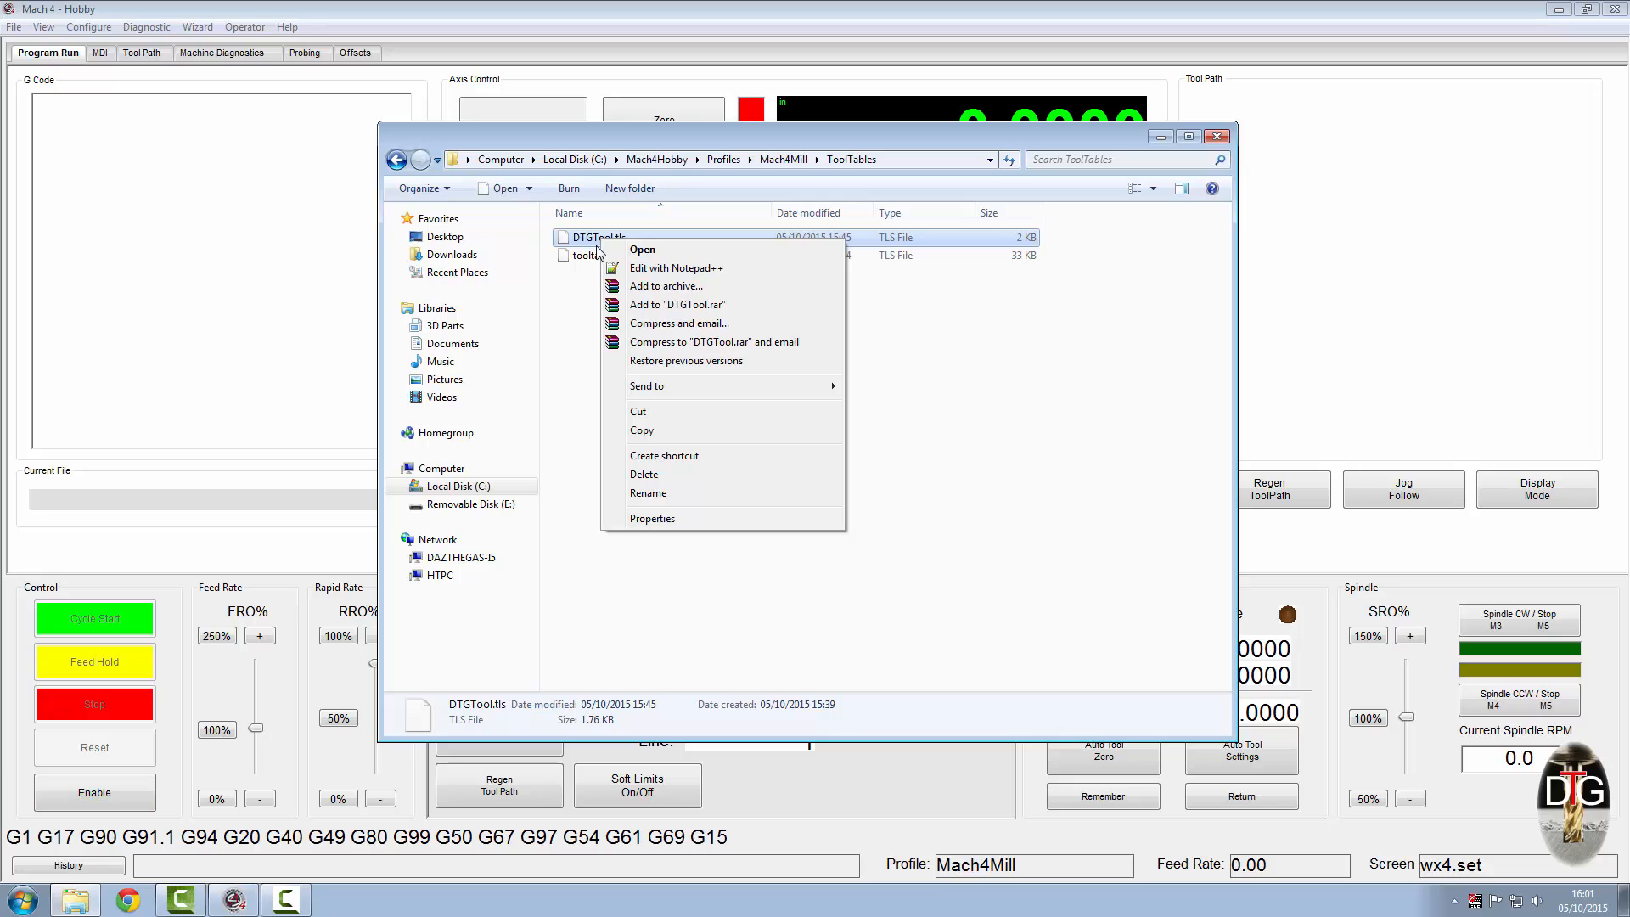
{"action": "left_click", "coordinate": [667, 268]}
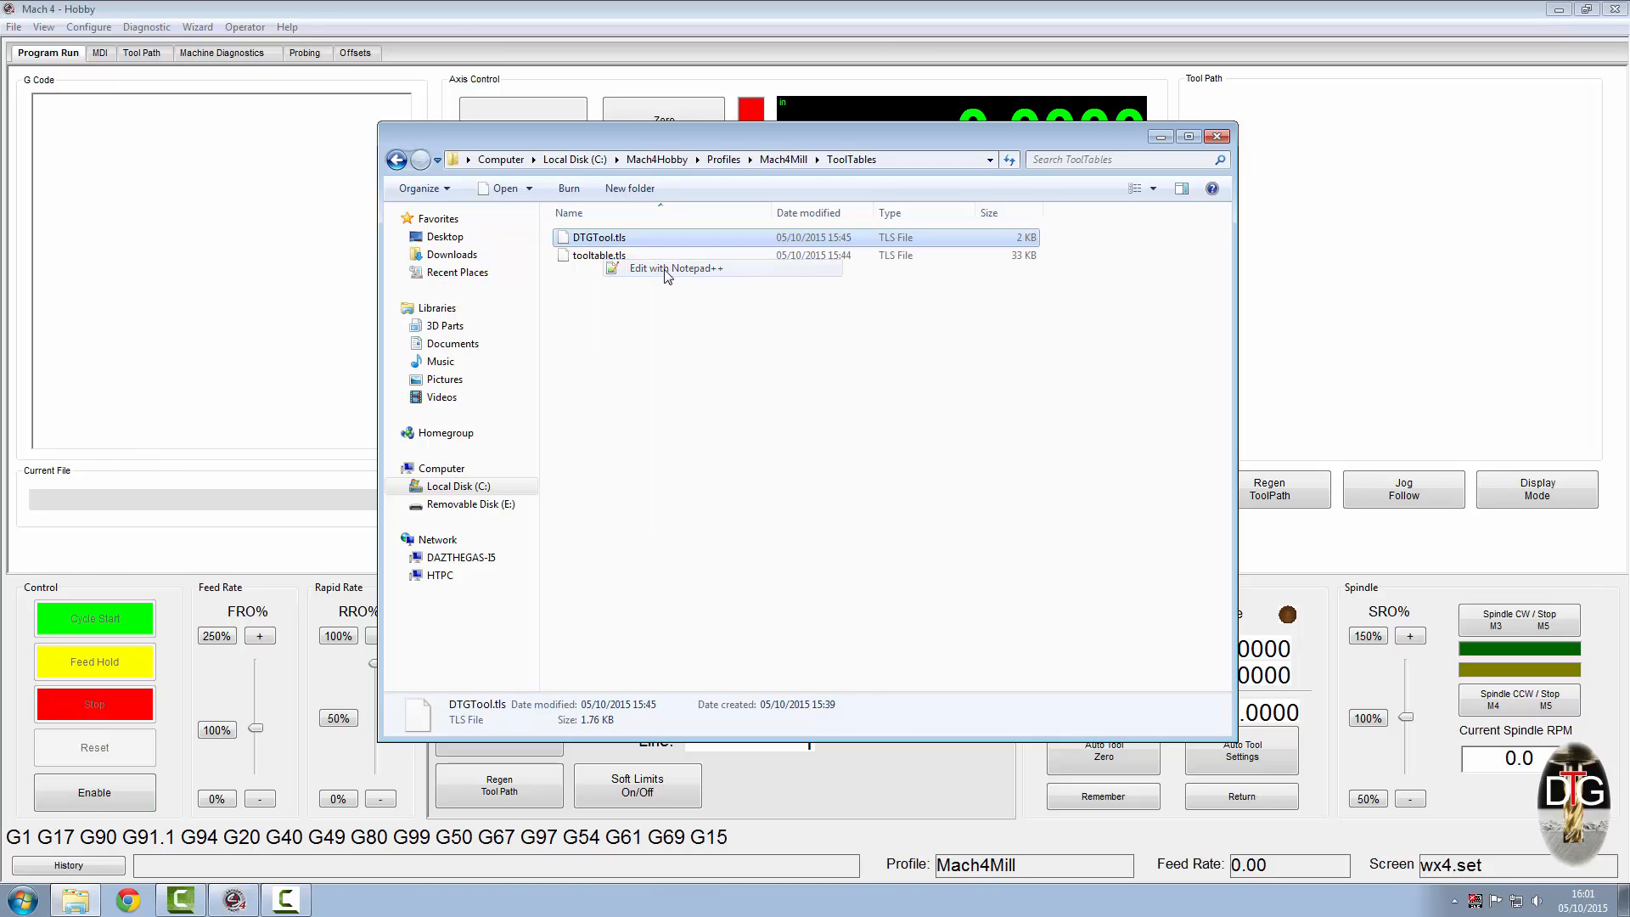
{"action": "scroll", "coordinate": [427, 455], "scroll_direction": "down", "scroll_amount": 7}
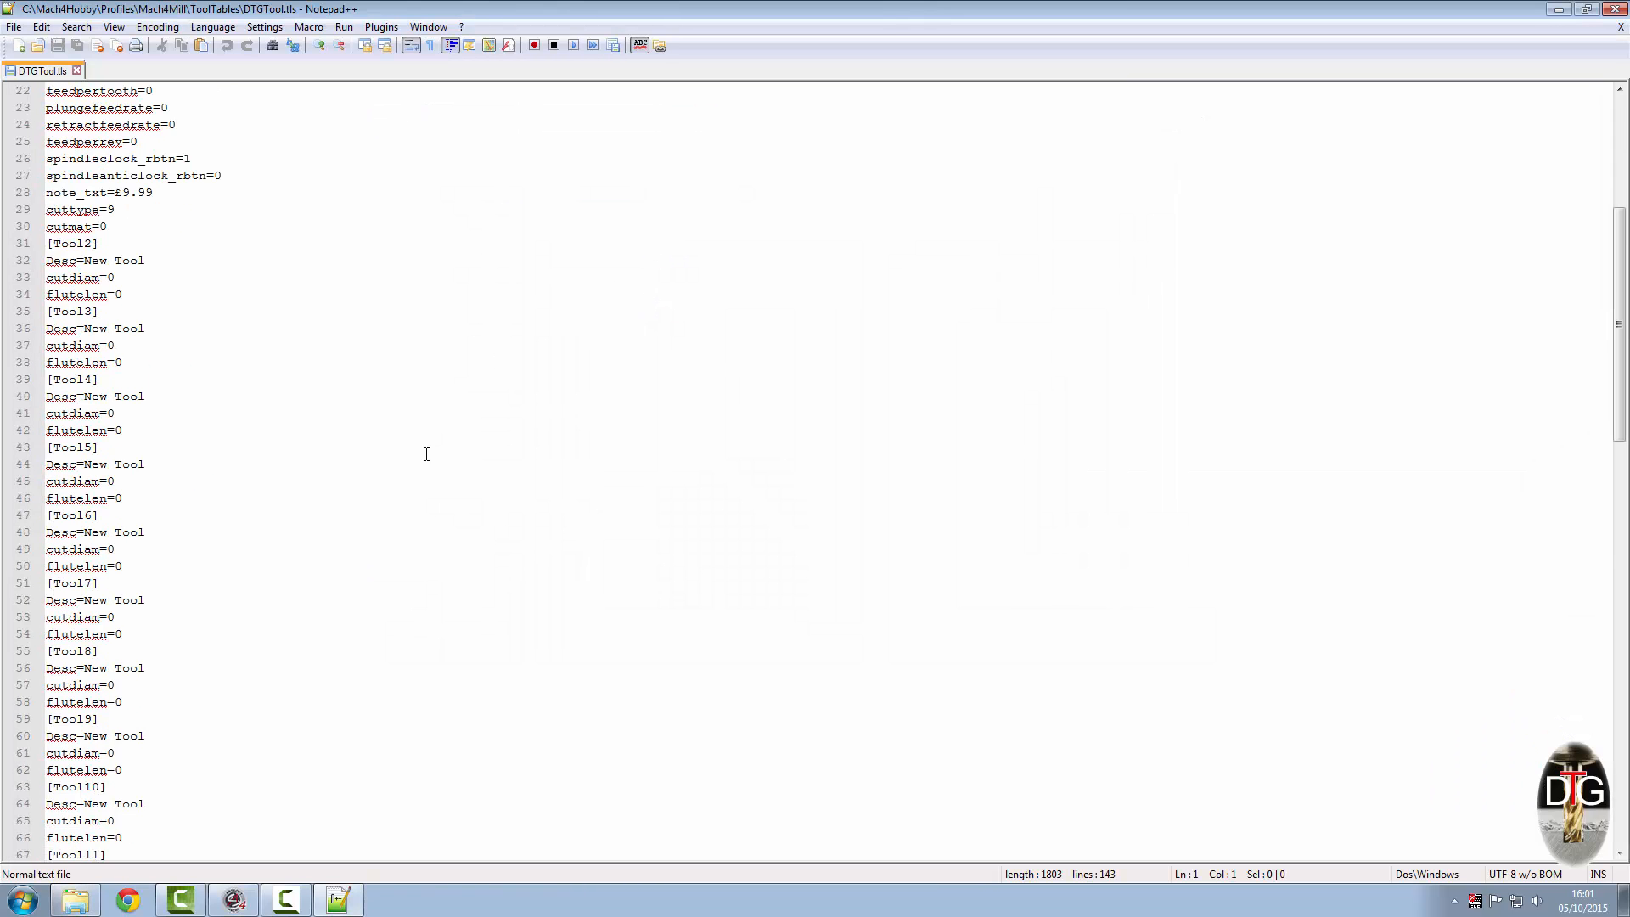
{"action": "scroll", "coordinate": [414, 459], "scroll_direction": "down", "scroll_amount": 7}
{"action": "scroll", "coordinate": [414, 460], "scroll_direction": "up", "scroll_amount": 6}
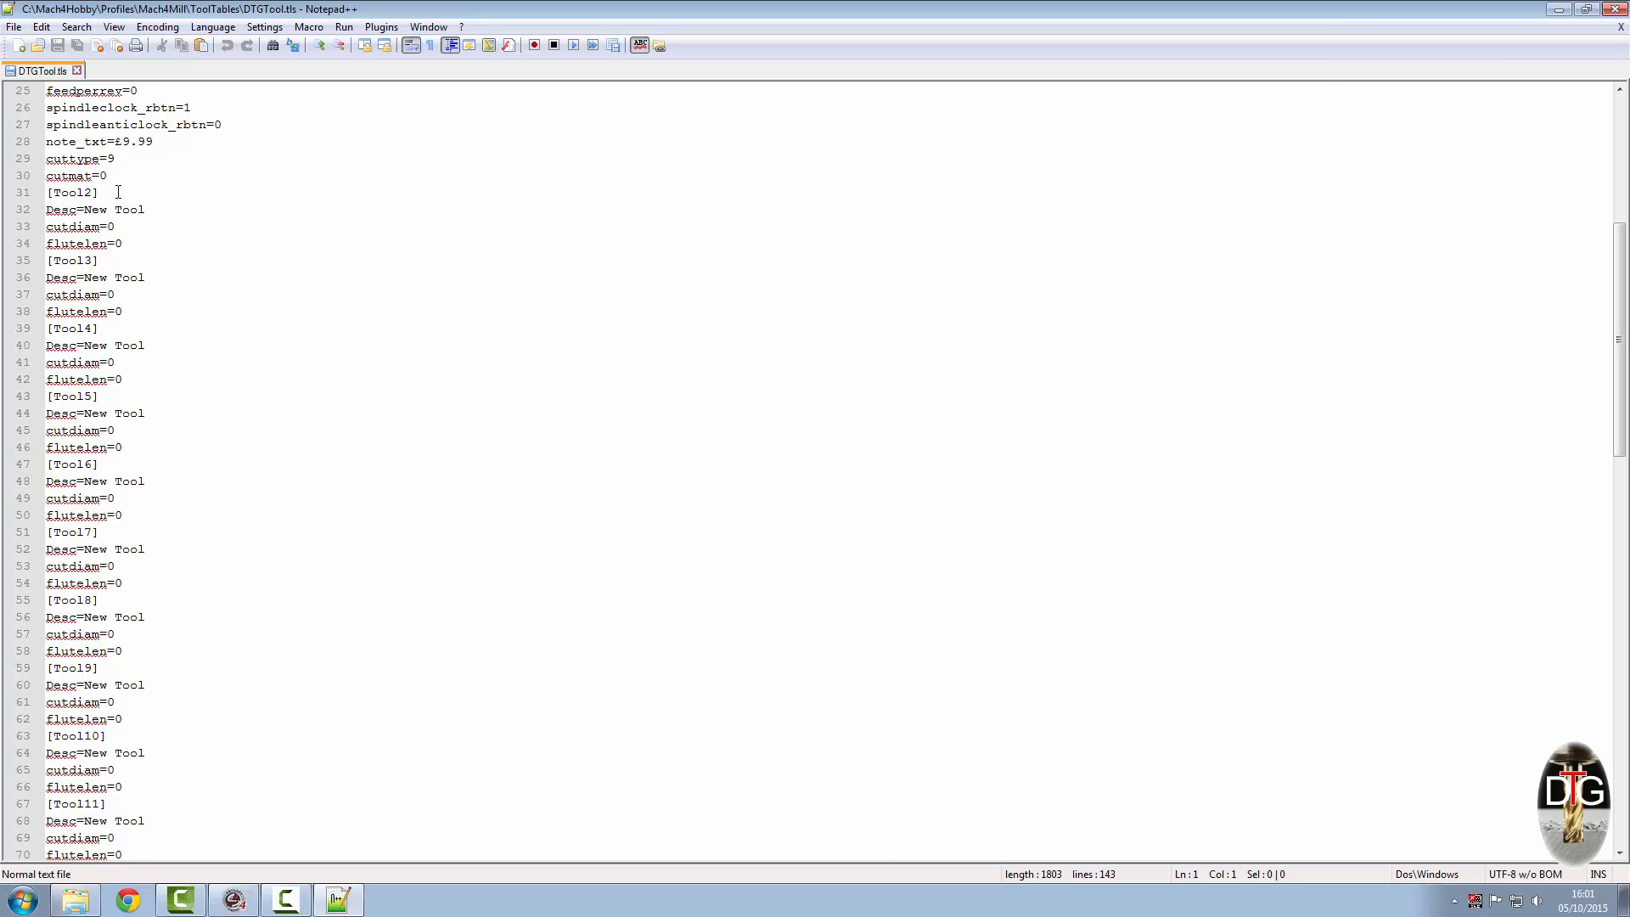
{"action": "scroll", "coordinate": [175, 259], "scroll_direction": "up", "scroll_amount": 8}
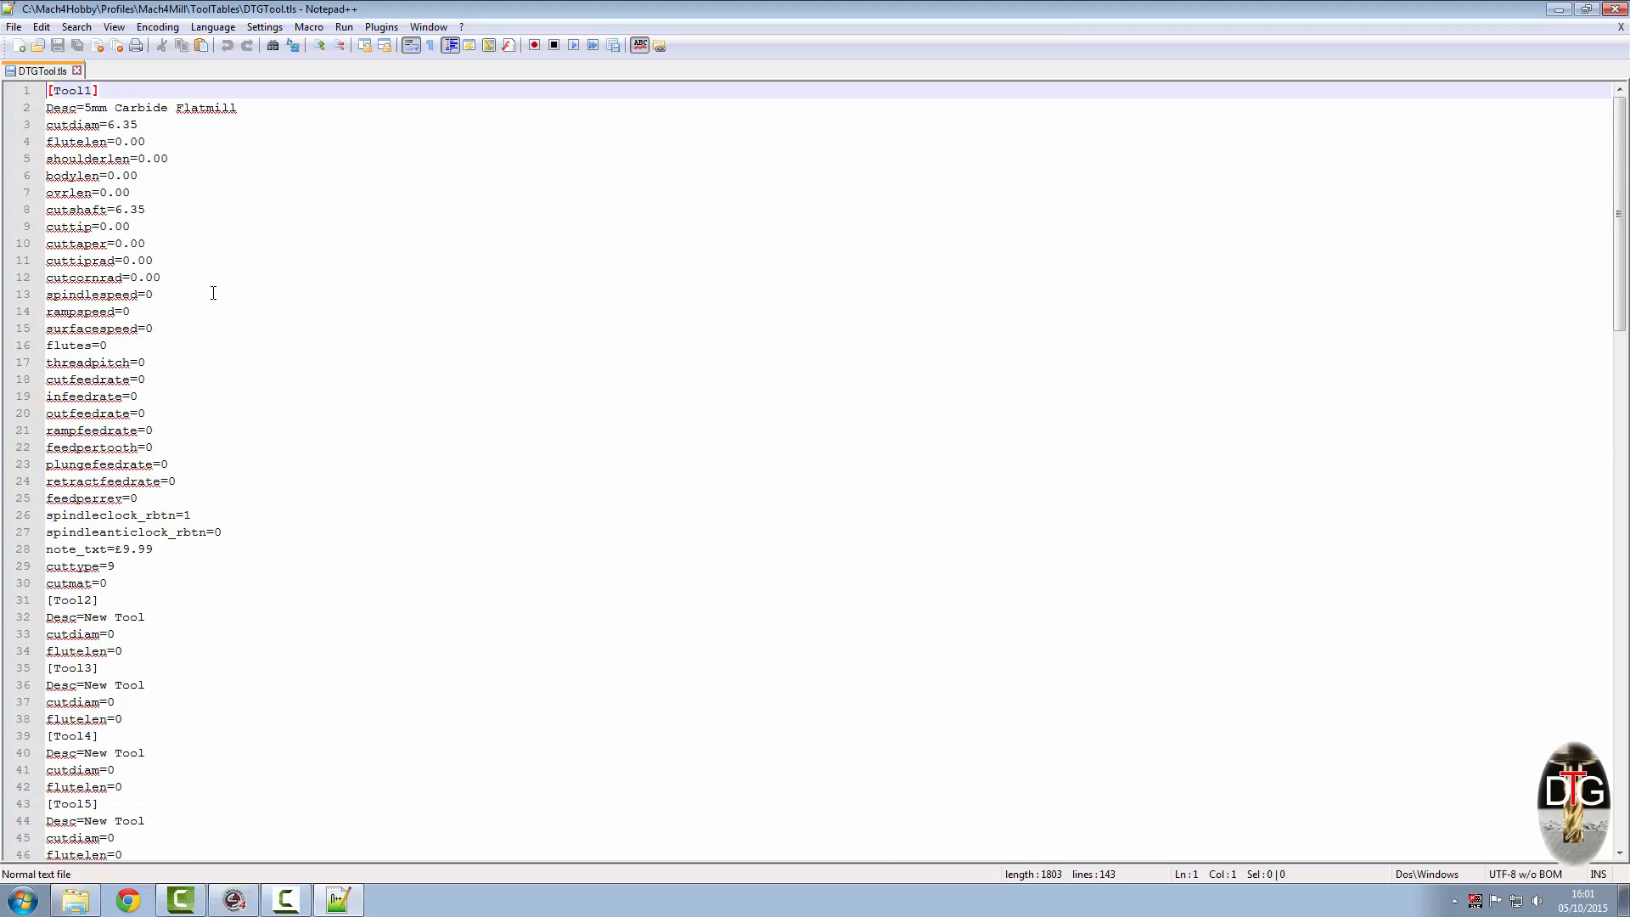
- Delete the entries from [Tool2] through [Tool29] in DTGTool.tls, keeping only [Tool1], and save the file
{"action": "scroll", "coordinate": [262, 331], "scroll_direction": "down", "scroll_amount": 6}
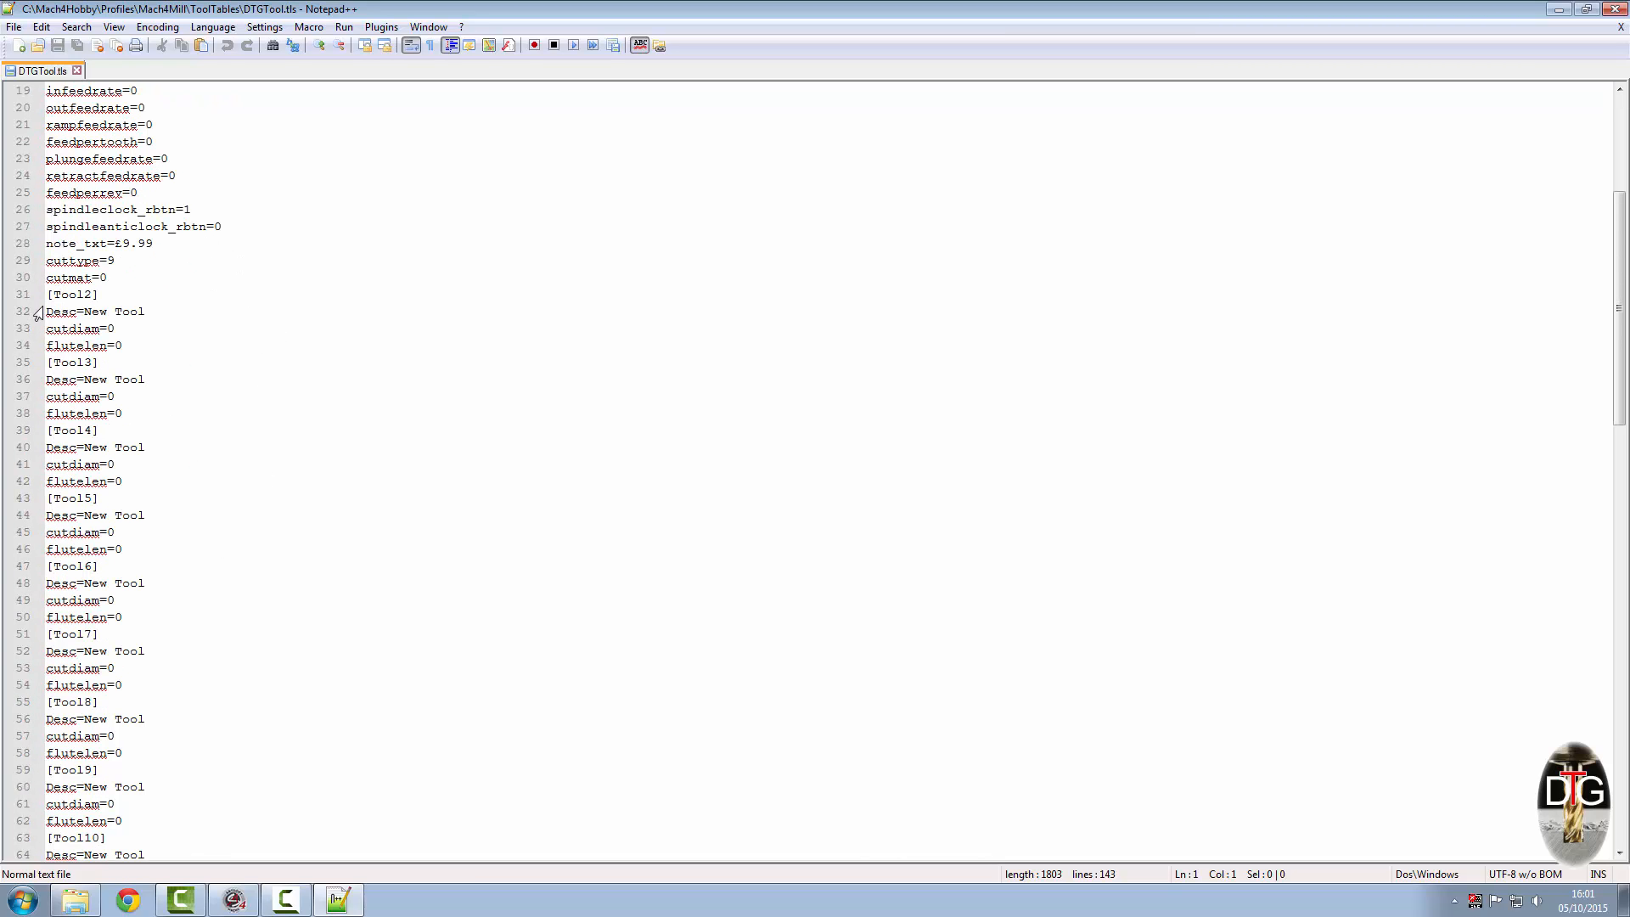
{"action": "left_click_drag", "start_coordinate": [51, 294], "coordinate": [330, 879]}
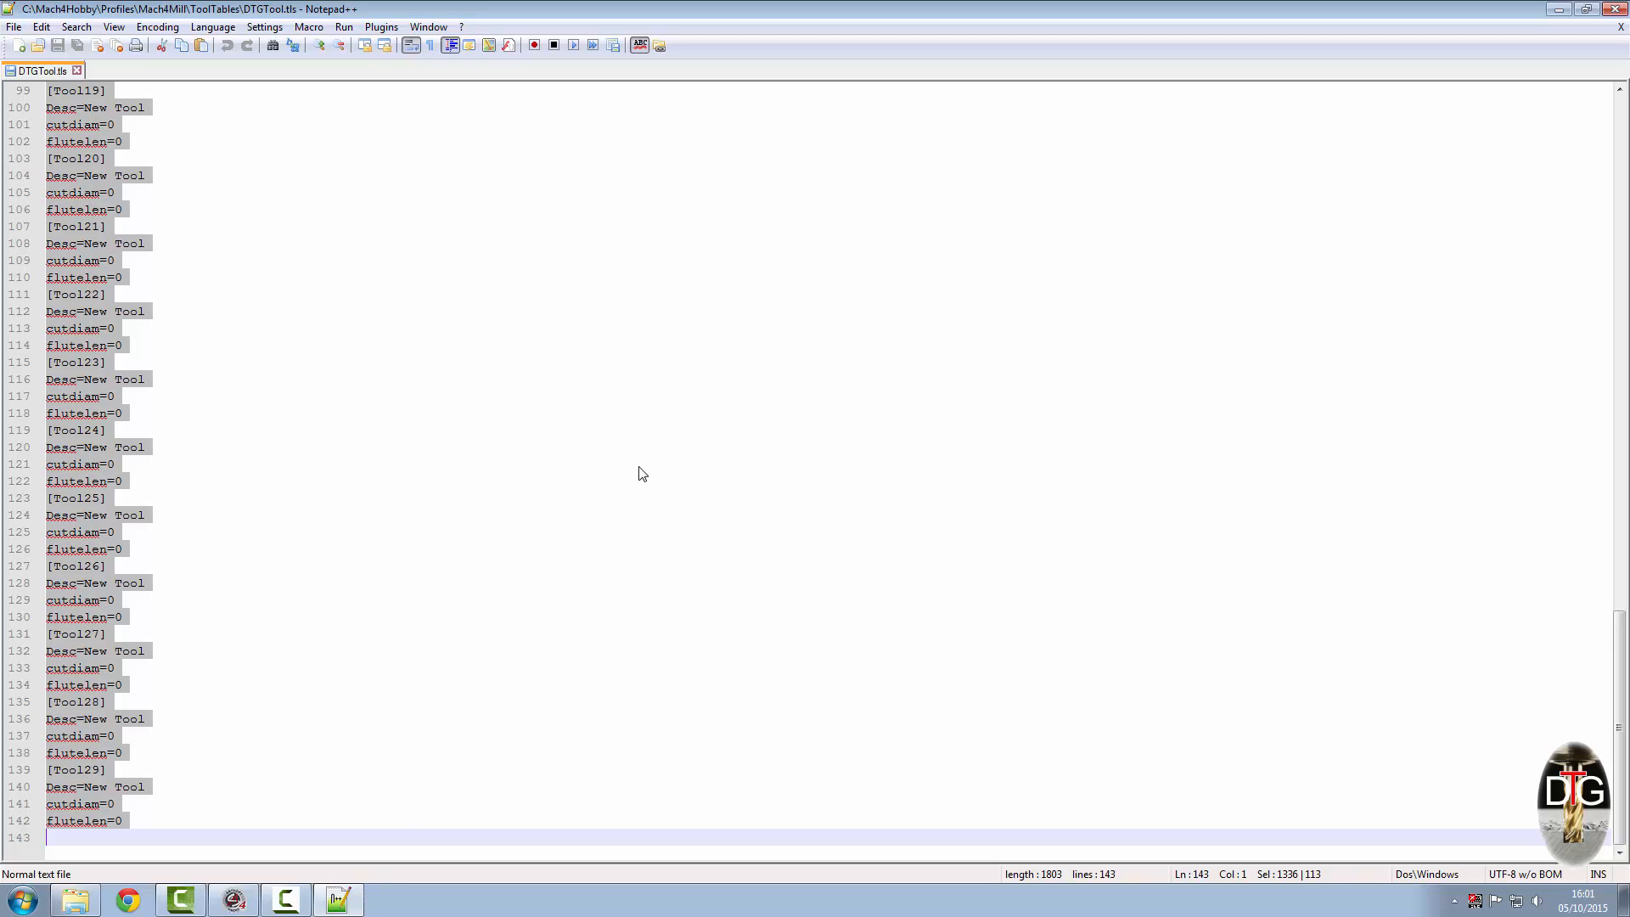
{"action": "key", "text": "Delete"}
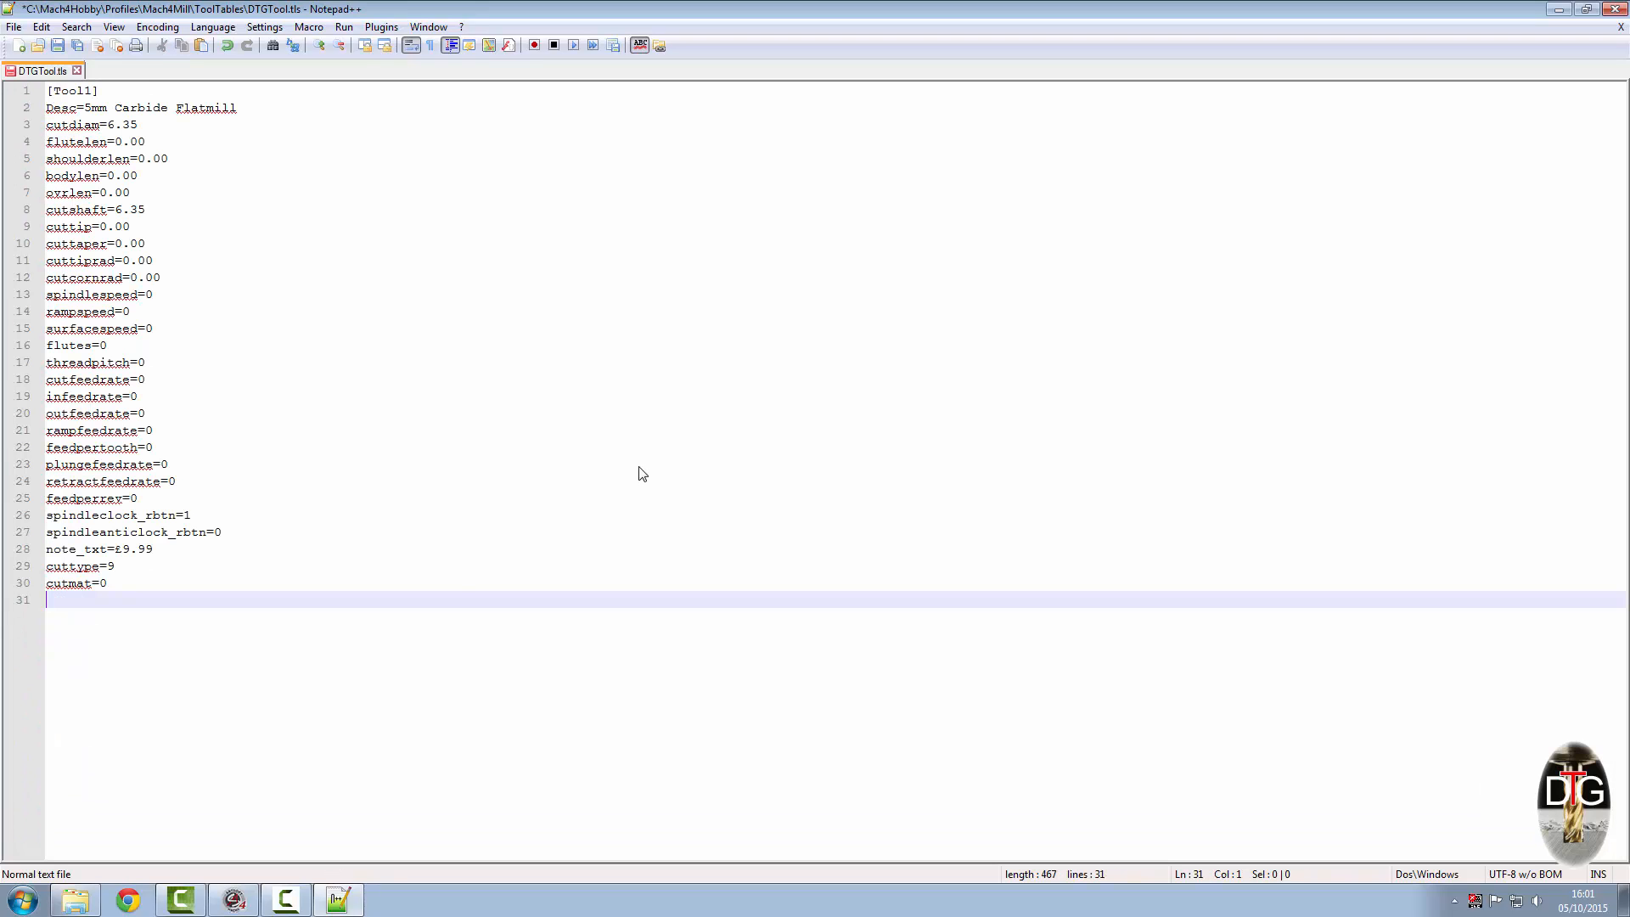
{"action": "left_click", "coordinate": [57, 45]}
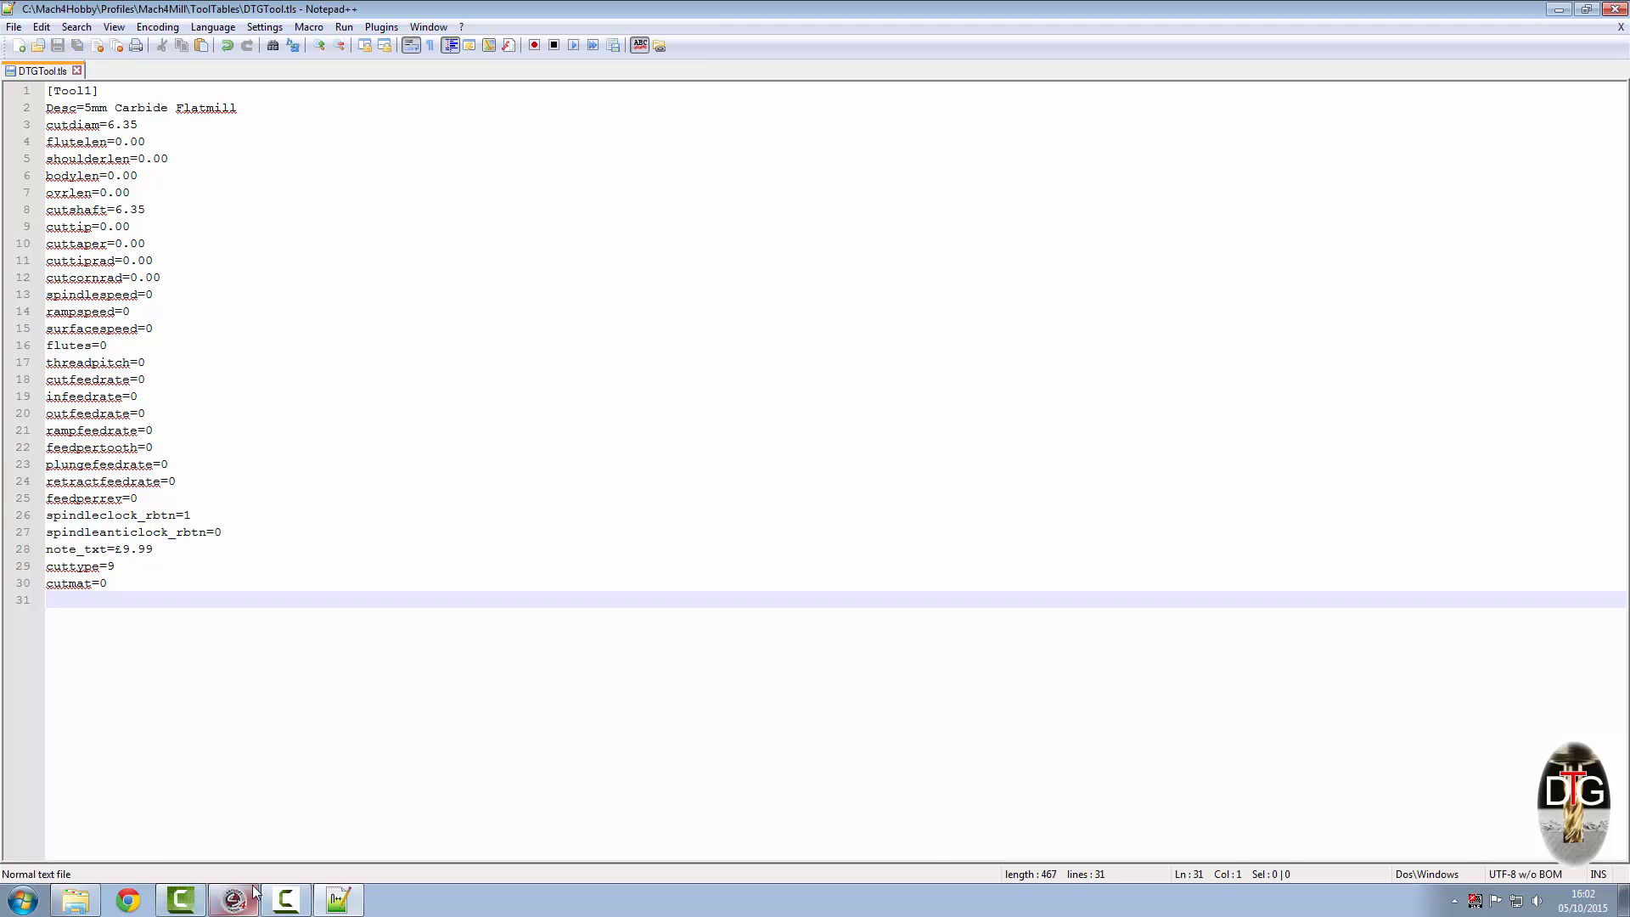
- Switch to Mach4, open the Tool Library with the Tool Edit button and add two new tools to the list
{"action": "left_click", "coordinate": [233, 900]}
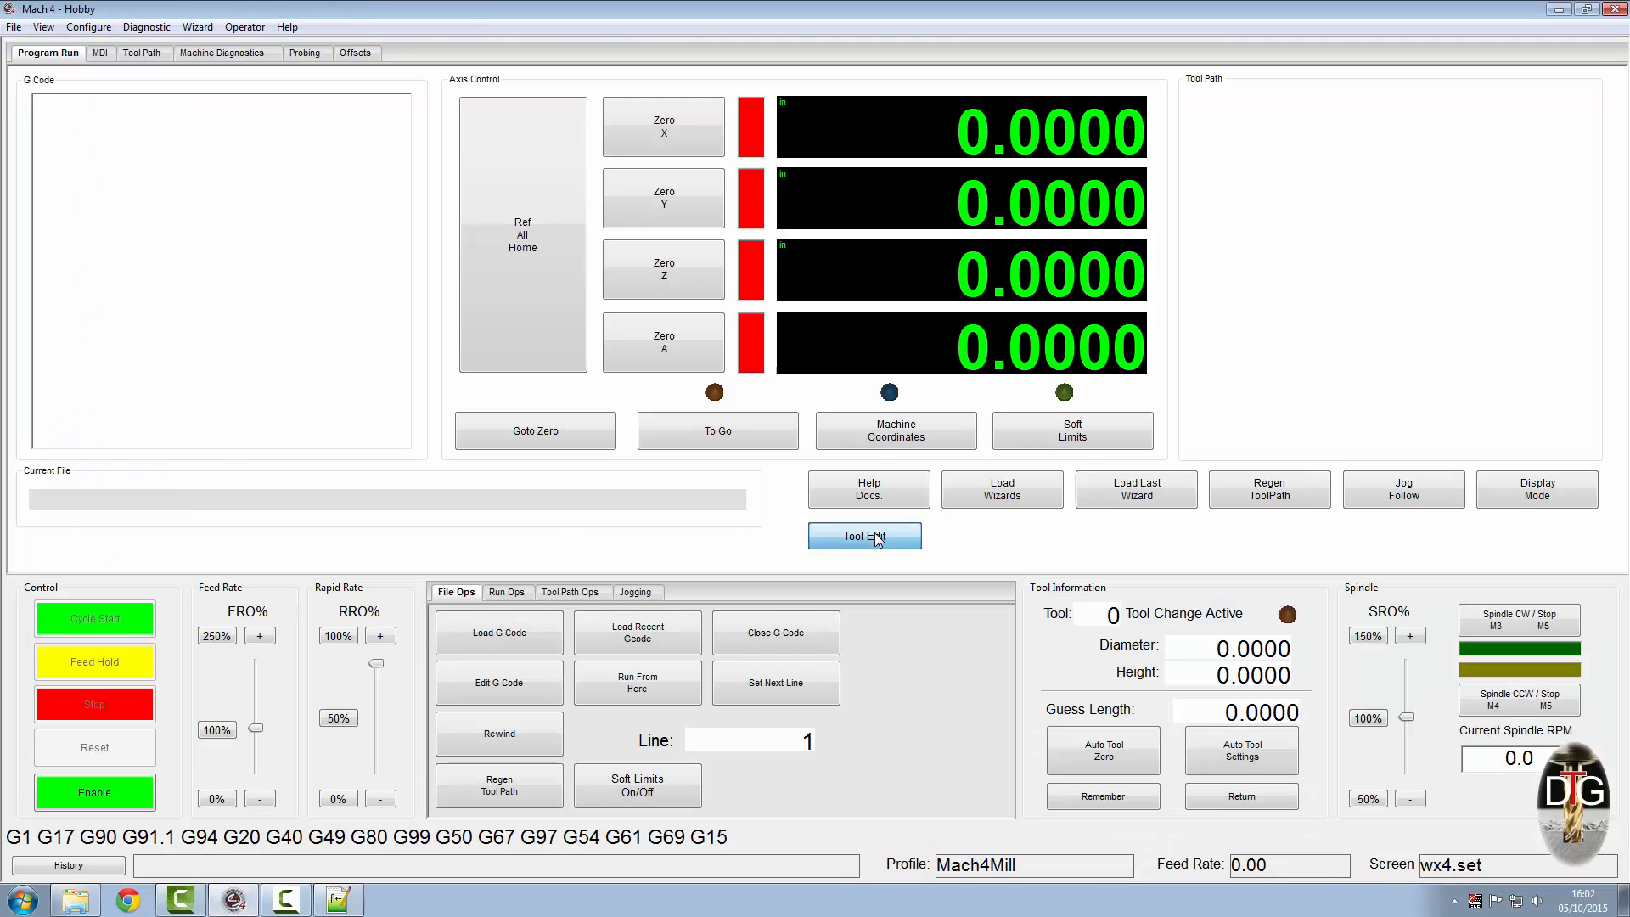
{"action": "left_click", "coordinate": [914, 541]}
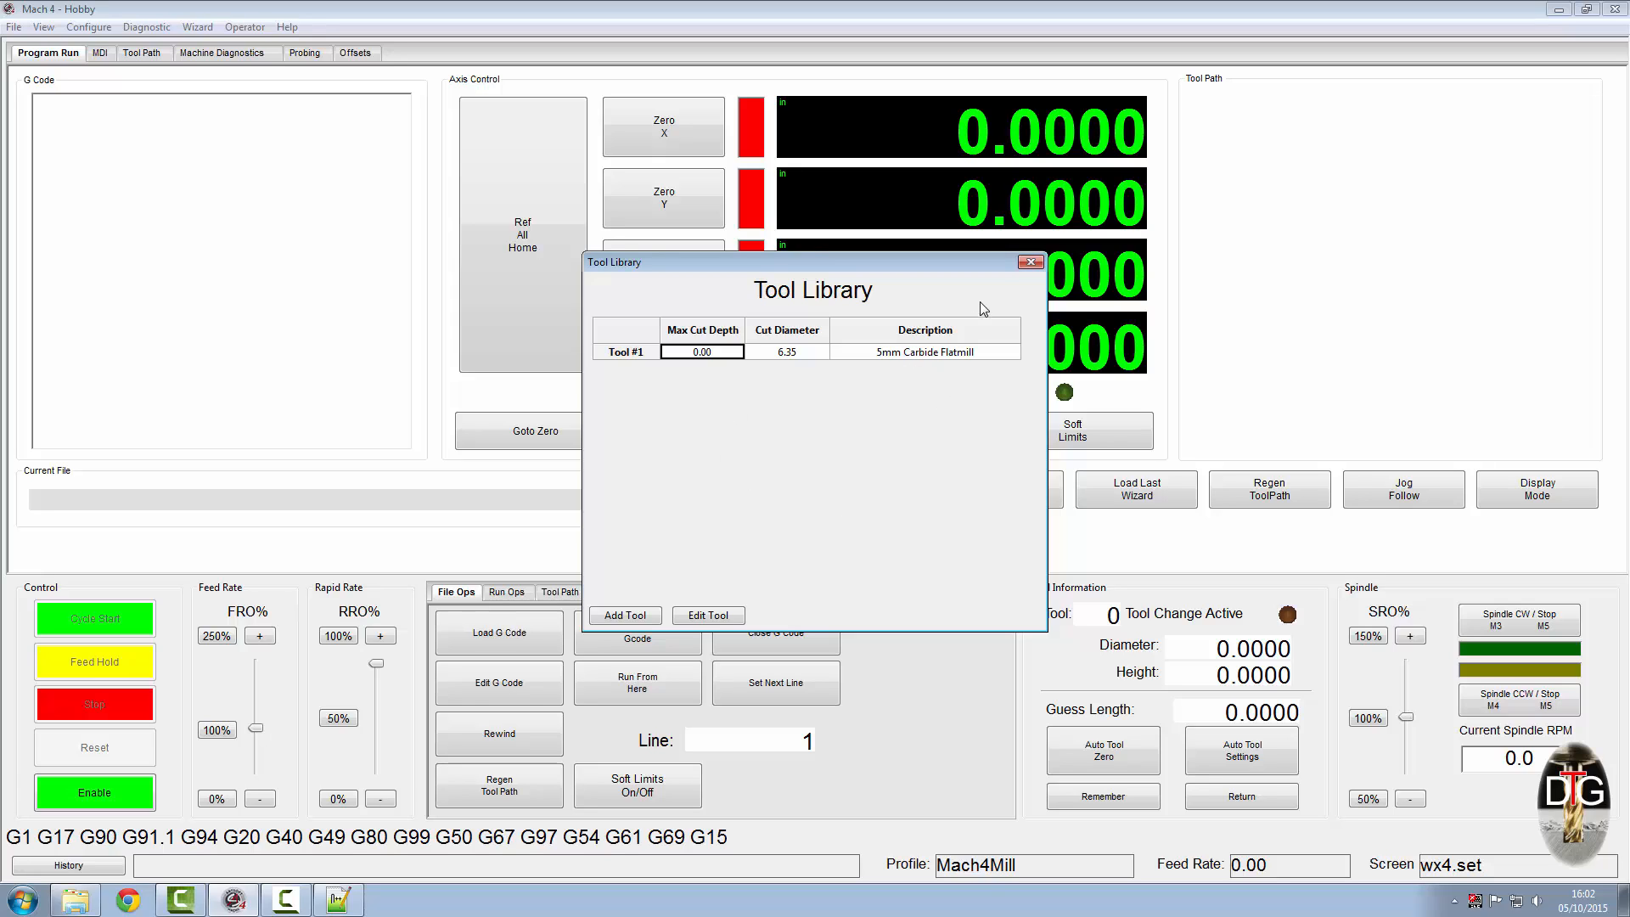
{"action": "left_click", "coordinate": [635, 616]}
{"action": "left_click", "coordinate": [635, 616]}
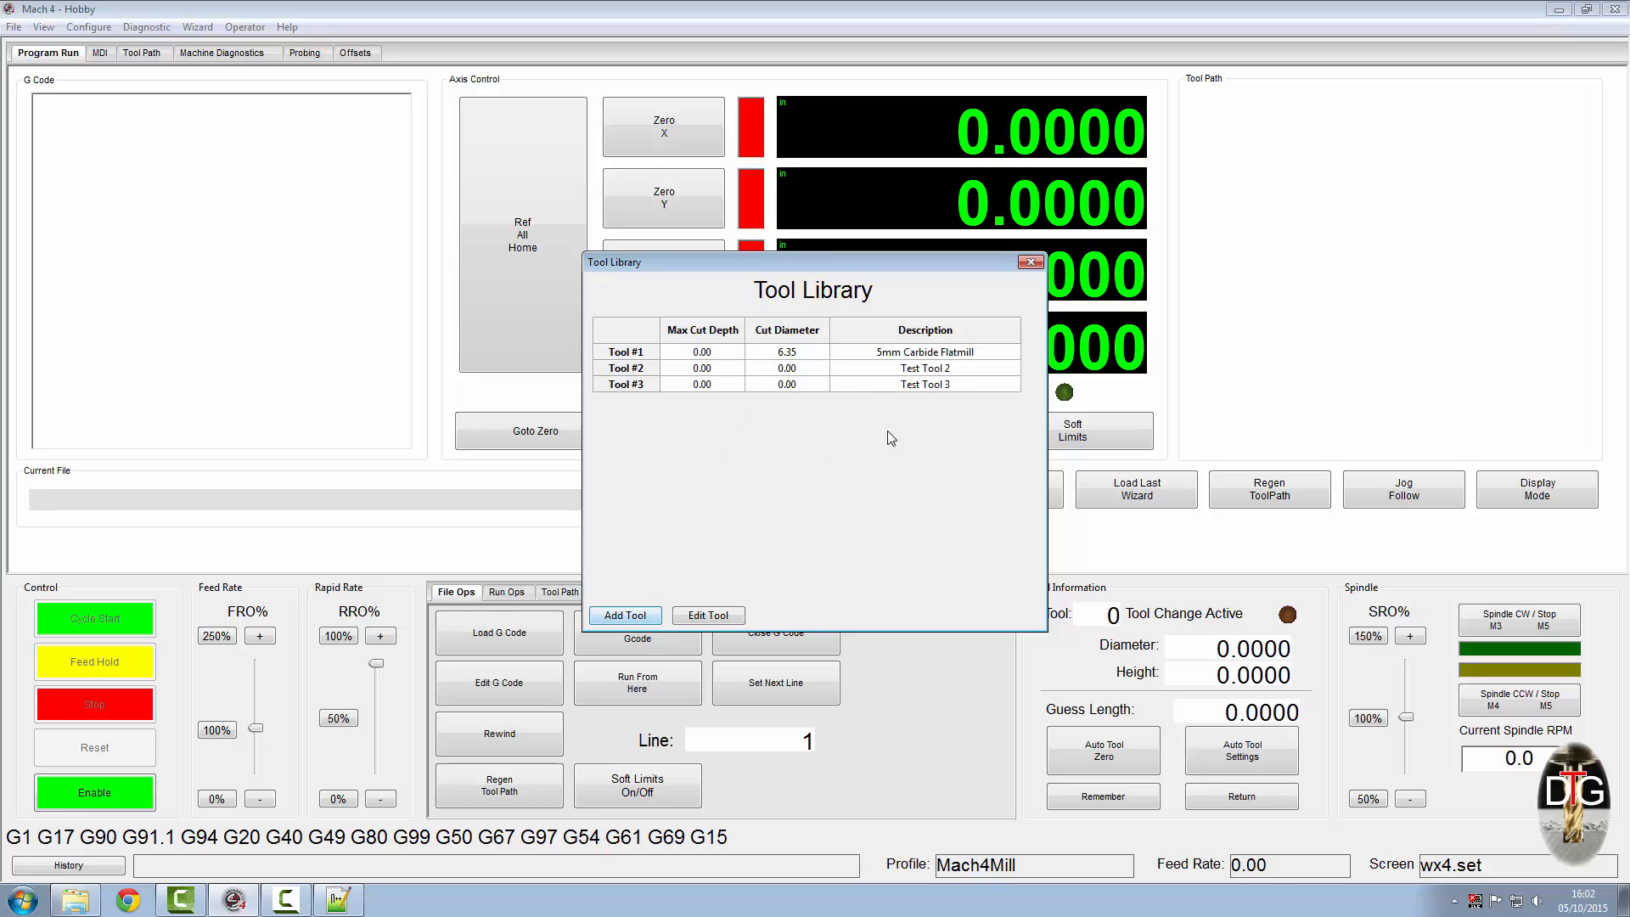
{"action": "left_click", "coordinate": [807, 345]}
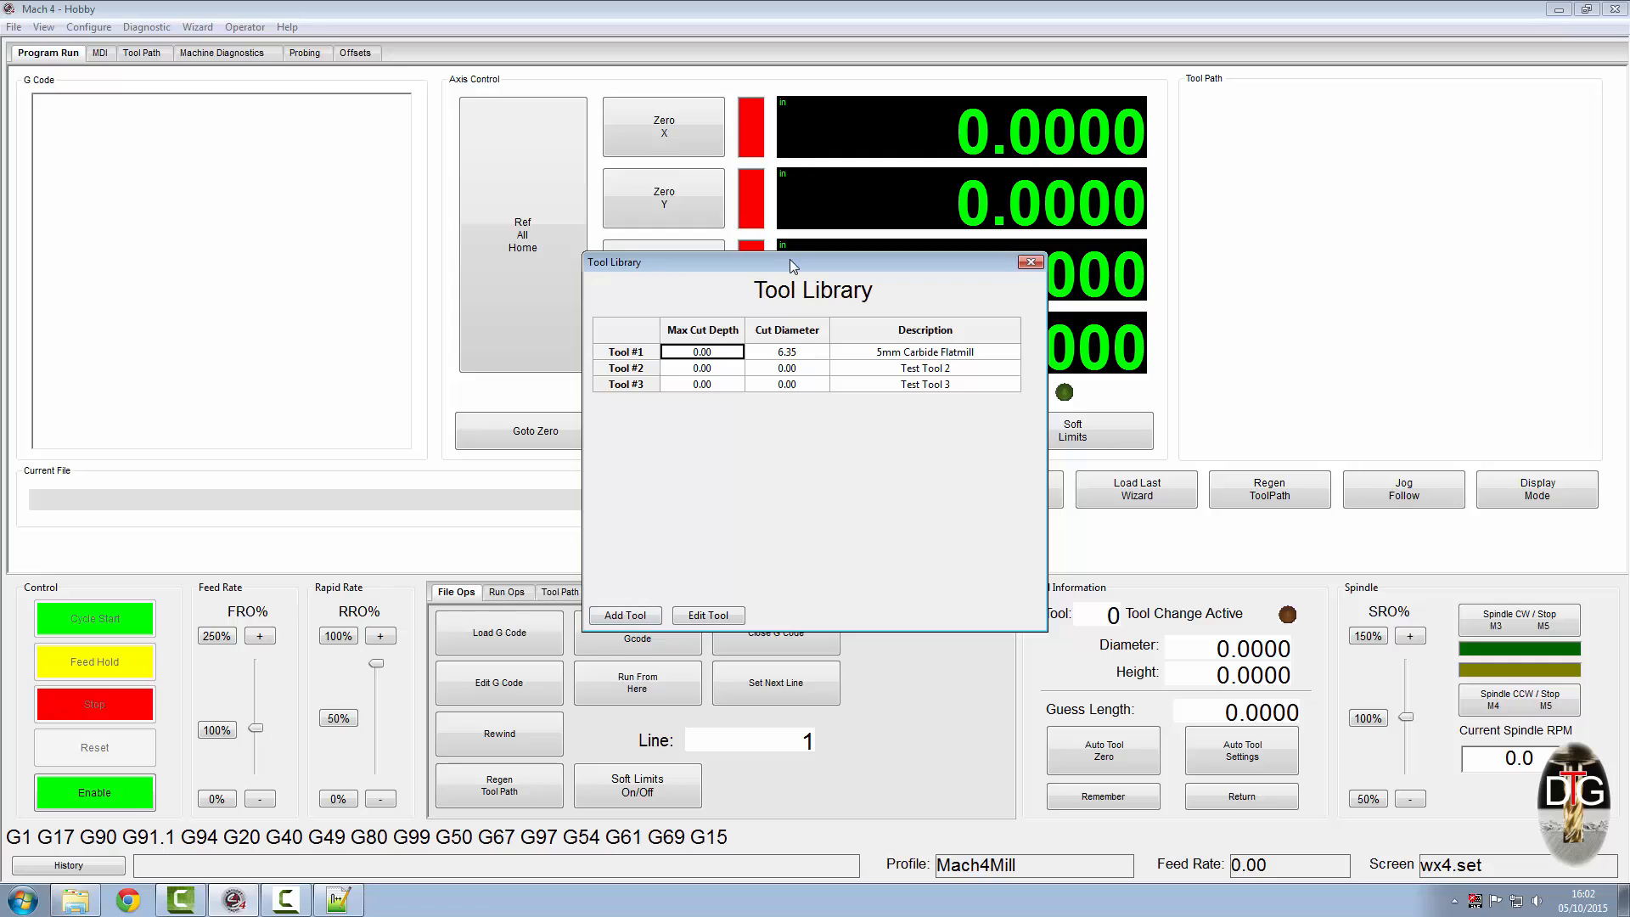
{"action": "left_click_drag", "start_coordinate": [790, 260], "coordinate": [774, 124]}
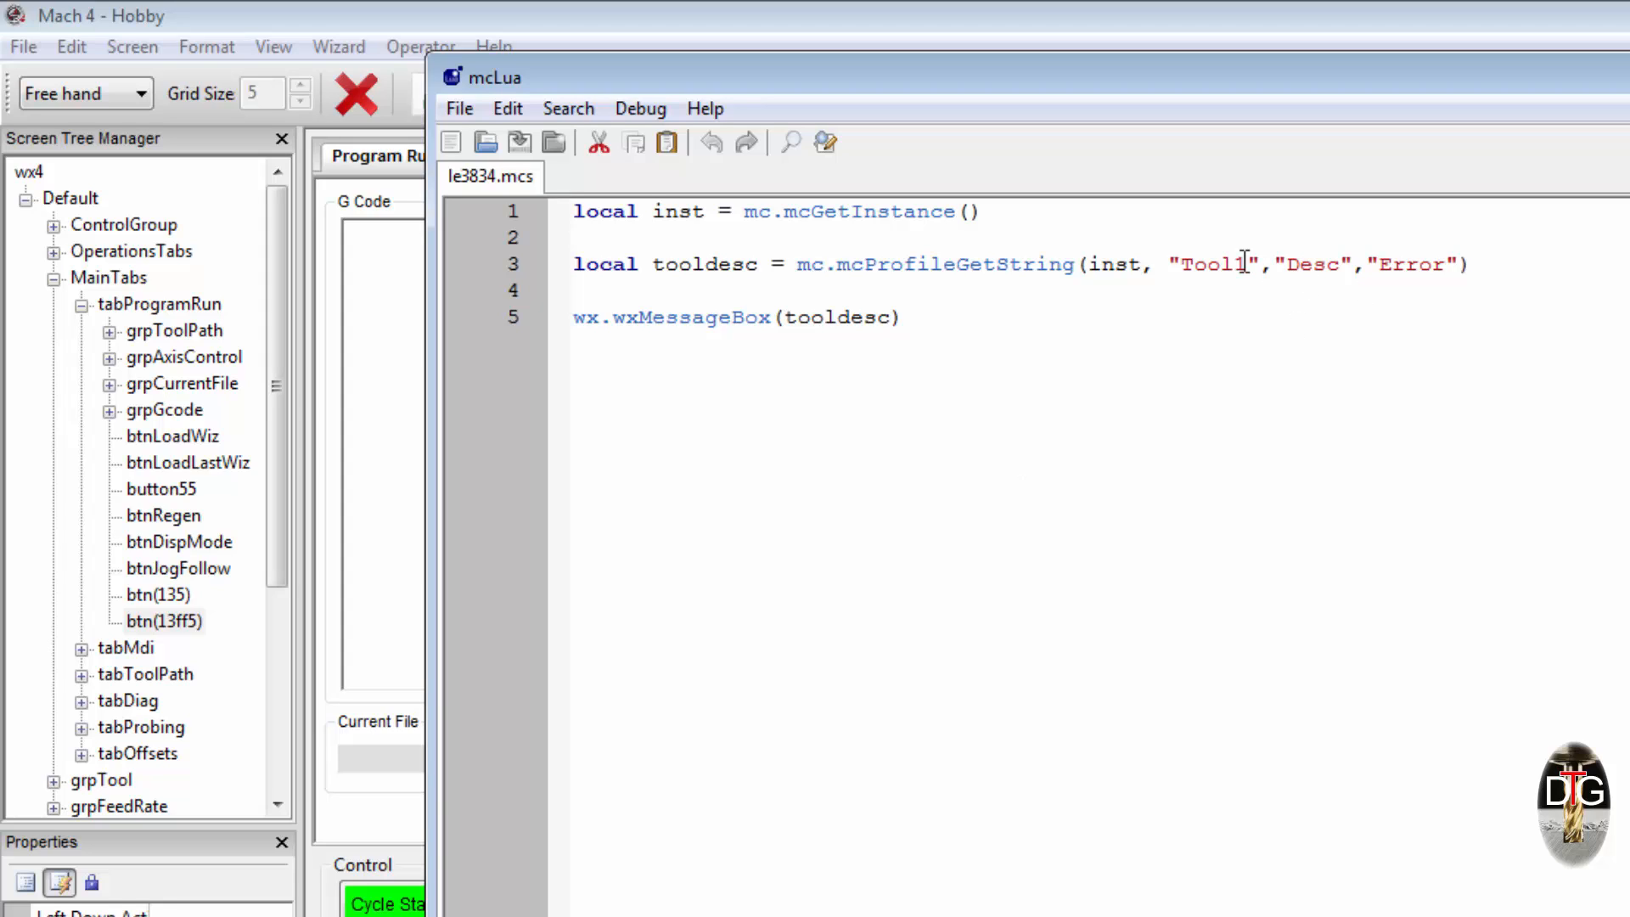
- Change the key in the mcProfileGetString call to "Desc00", step through the script and dismiss its message box
{"action": "left_click", "coordinate": [1335, 270]}
{"action": "left_click", "coordinate": [1341, 270]}
{"action": "type", "text": "00"}
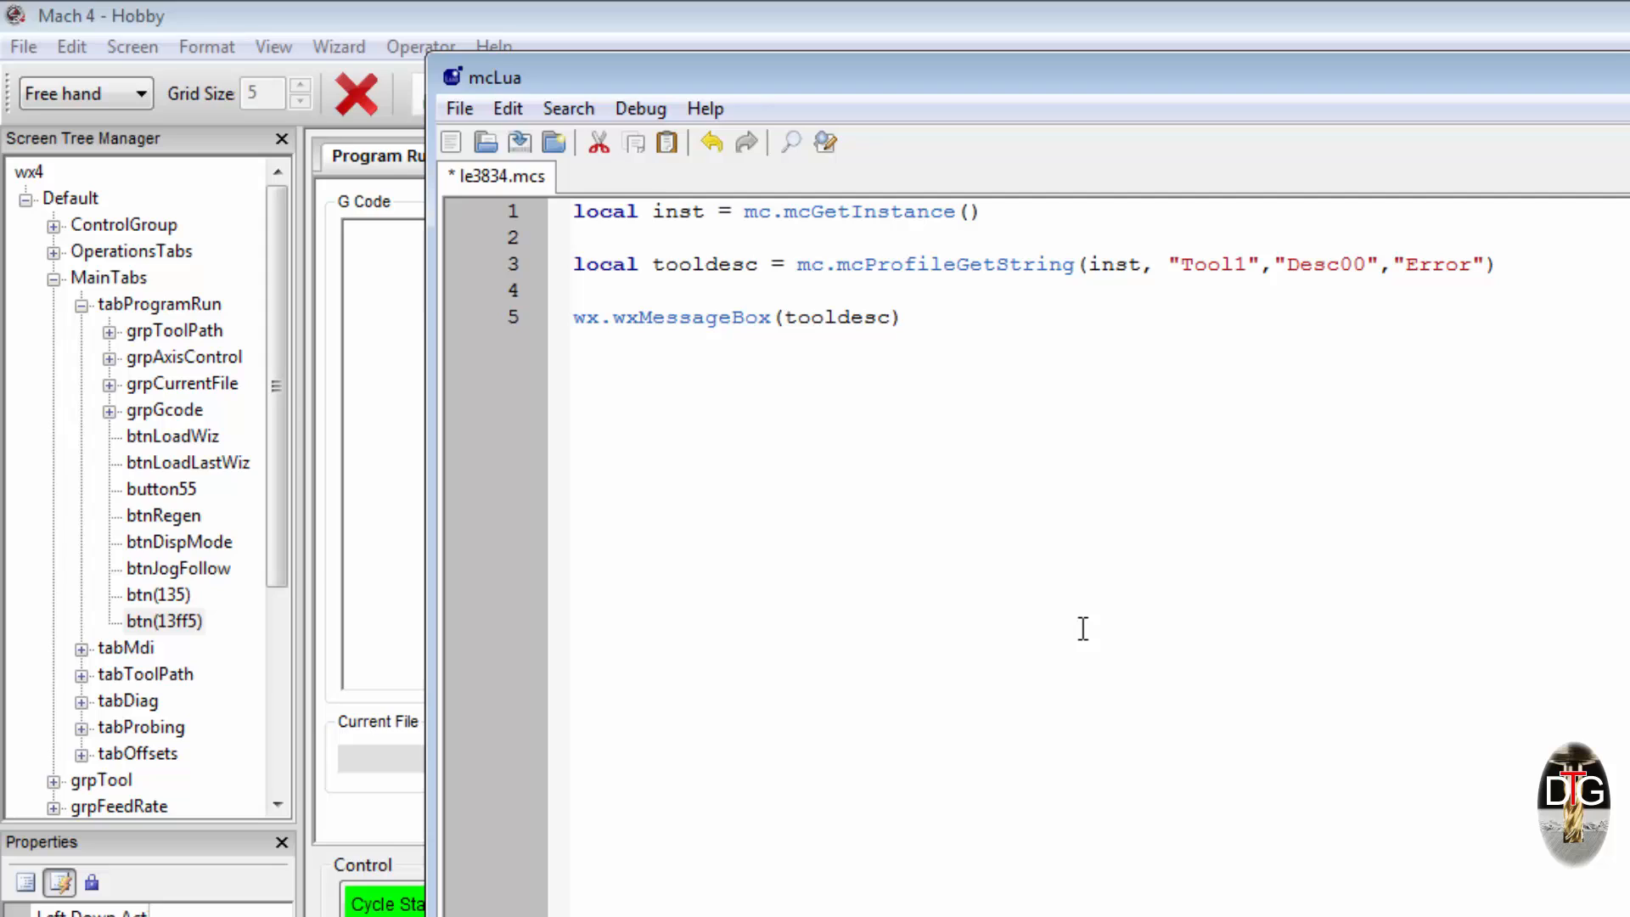
{"action": "key", "text": "F5"}
{"action": "key", "text": "F11"}
{"action": "key", "text": "F11"}
{"action": "key", "text": "F11"}
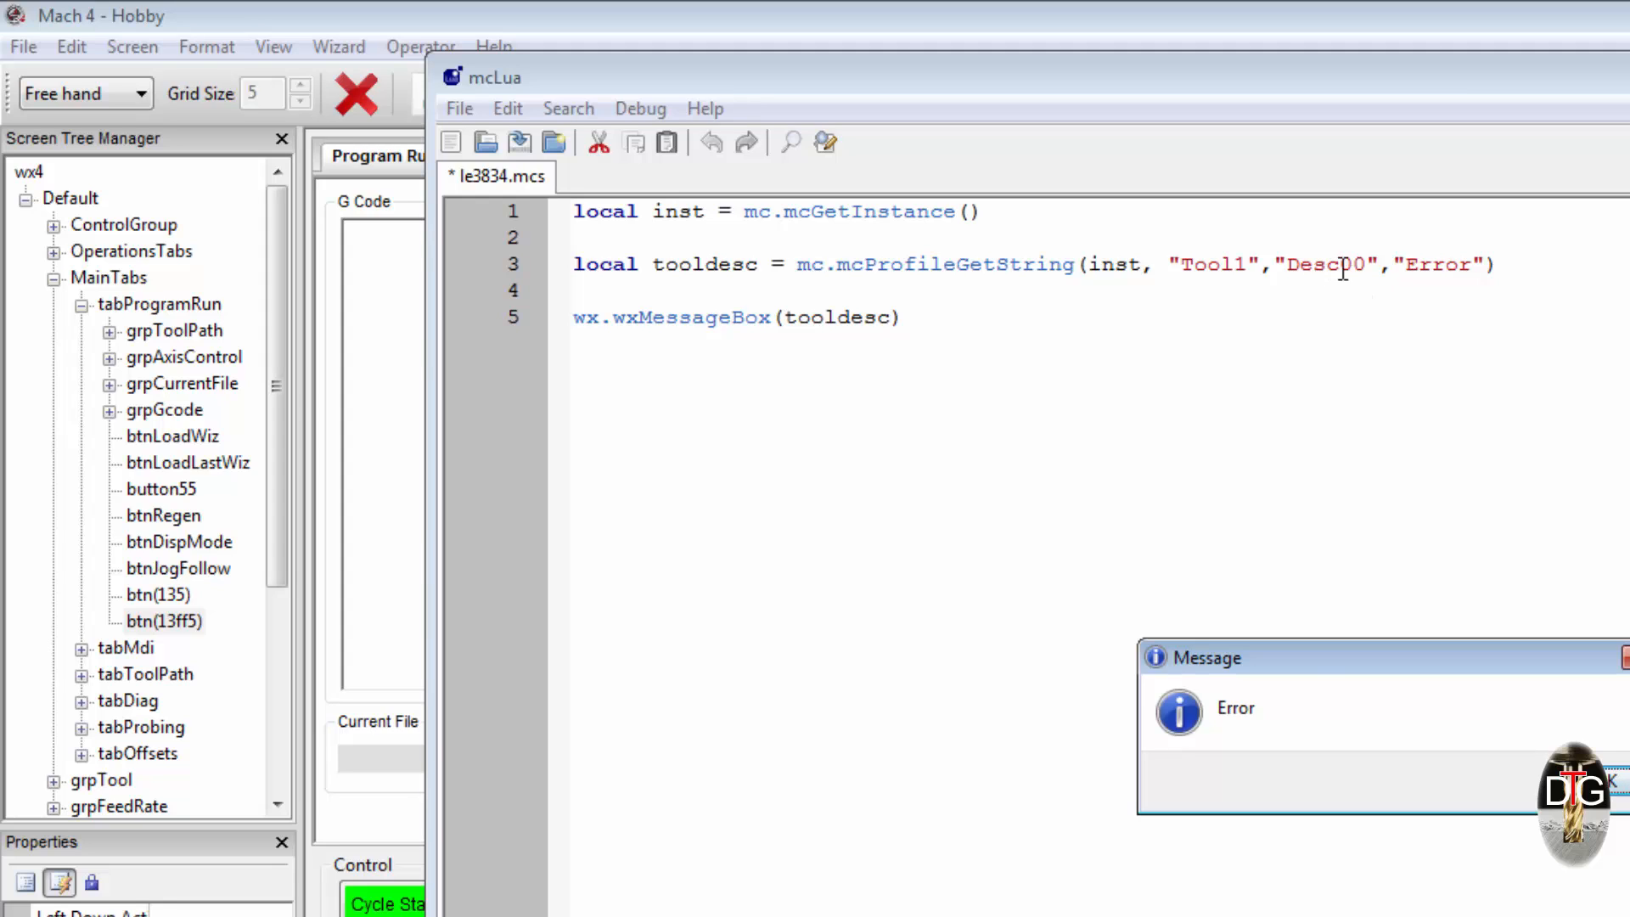
{"action": "left_click", "coordinate": [1603, 780]}
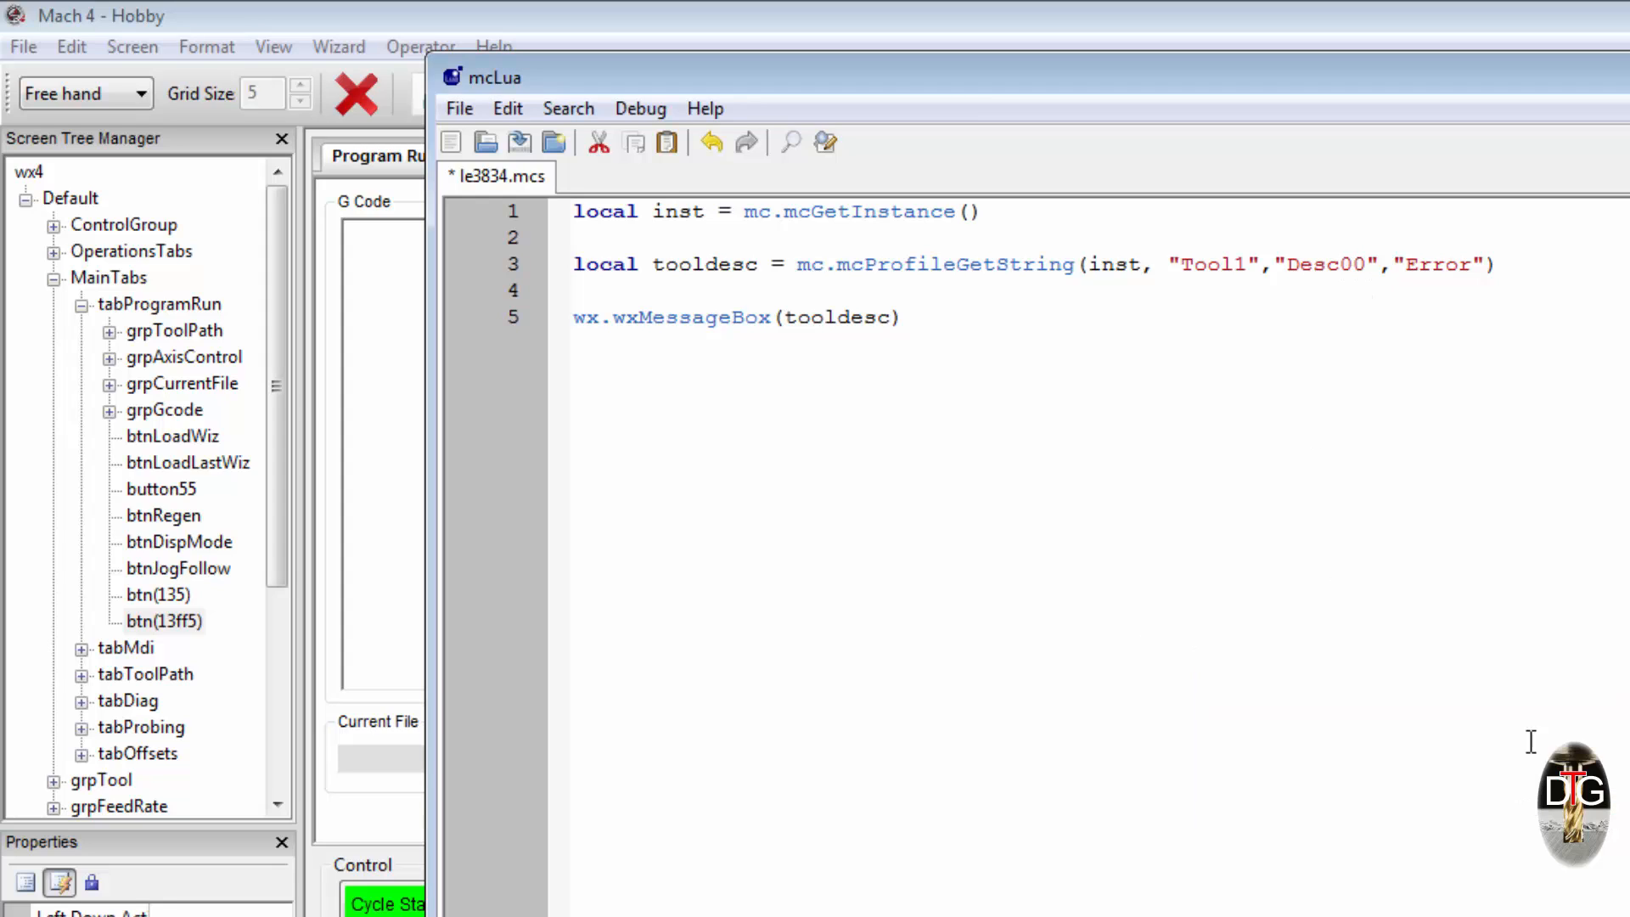
- Restore the key in the mcProfileGetString call to "Desc", step through the script again and dismiss its message box
{"action": "left_click", "coordinate": [1364, 259]}
{"action": "key", "text": "BackSpace"}
{"action": "key", "text": "BackSpace"}
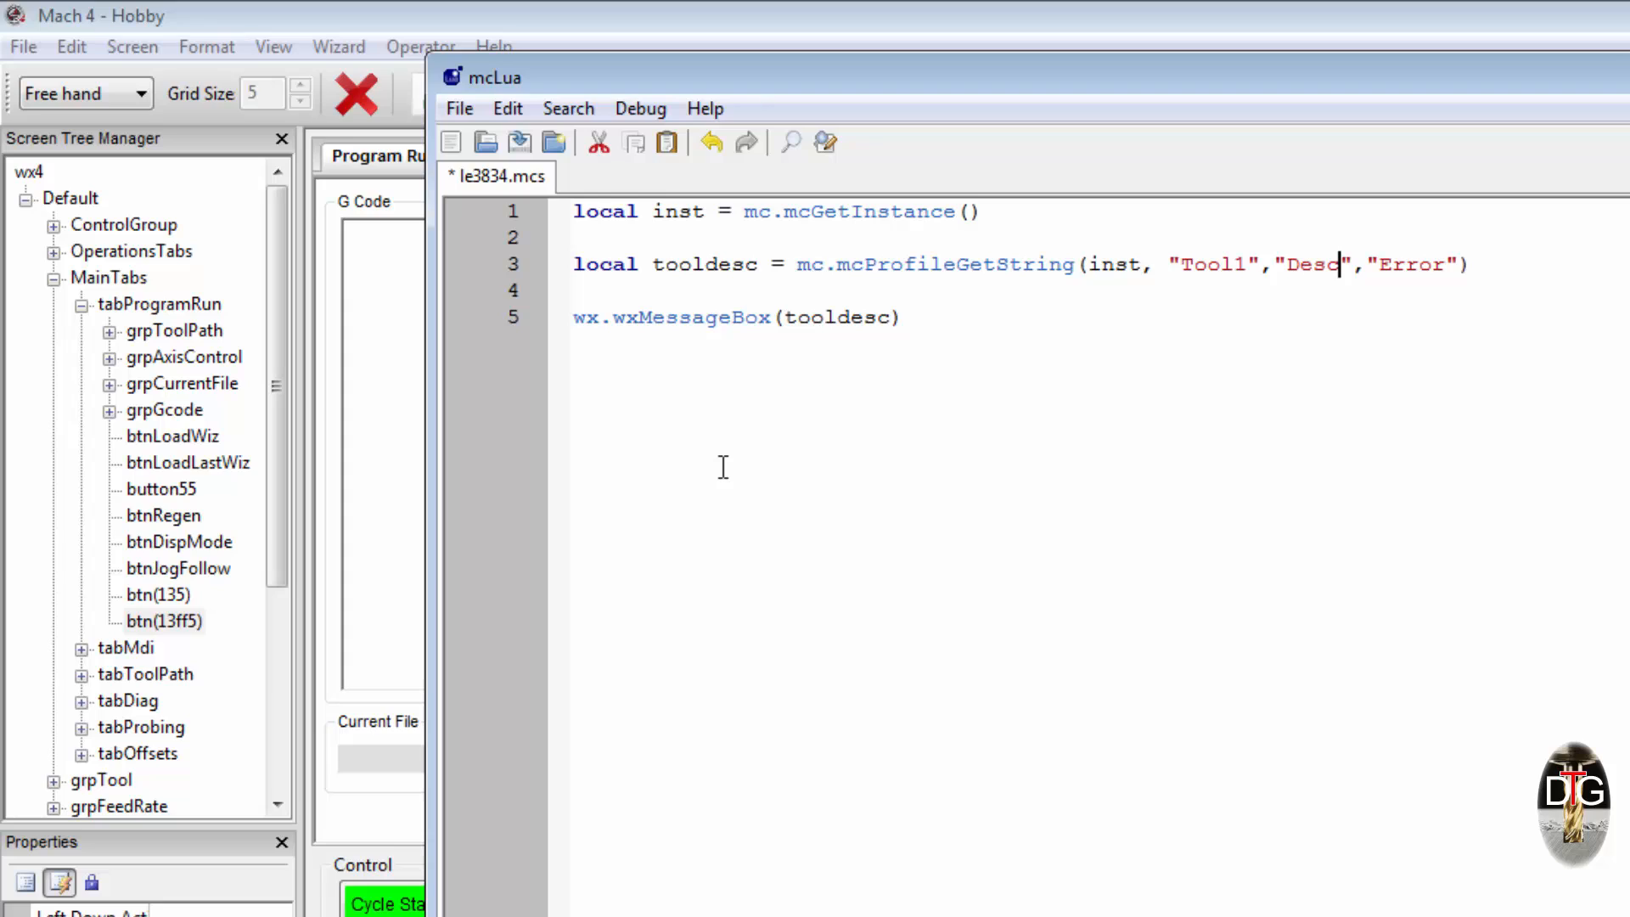
{"action": "key", "text": "F5"}
{"action": "key", "text": "F10"}
{"action": "key", "text": "F10"}
{"action": "key", "text": "F10"}
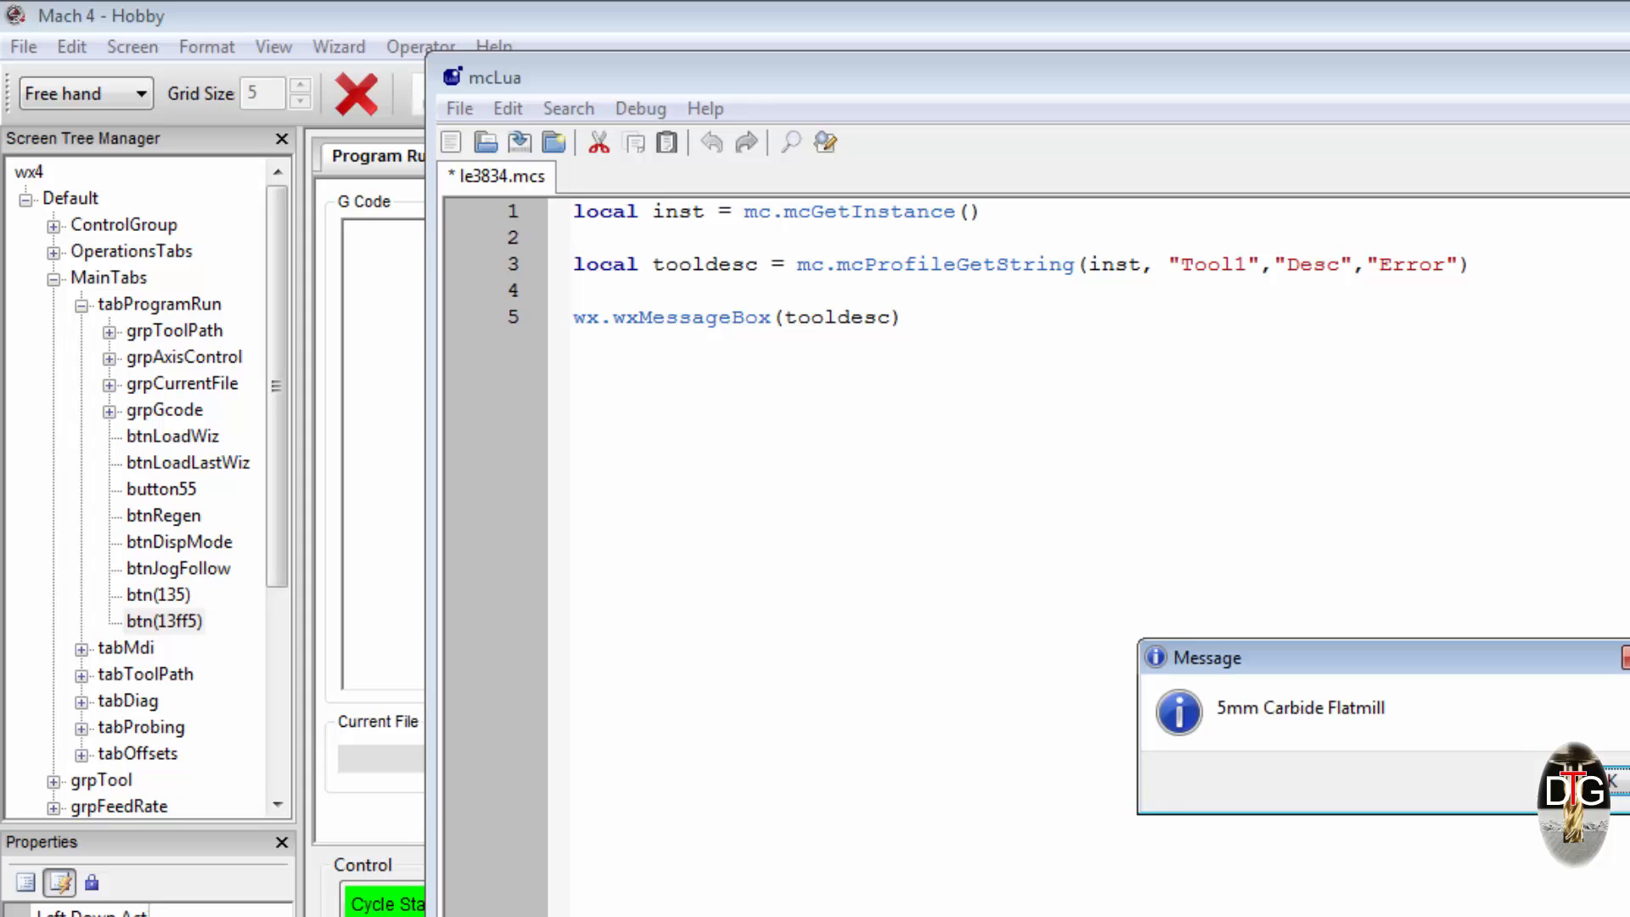
{"action": "left_click_drag", "start_coordinate": [1371, 664], "coordinate": [1264, 437]}
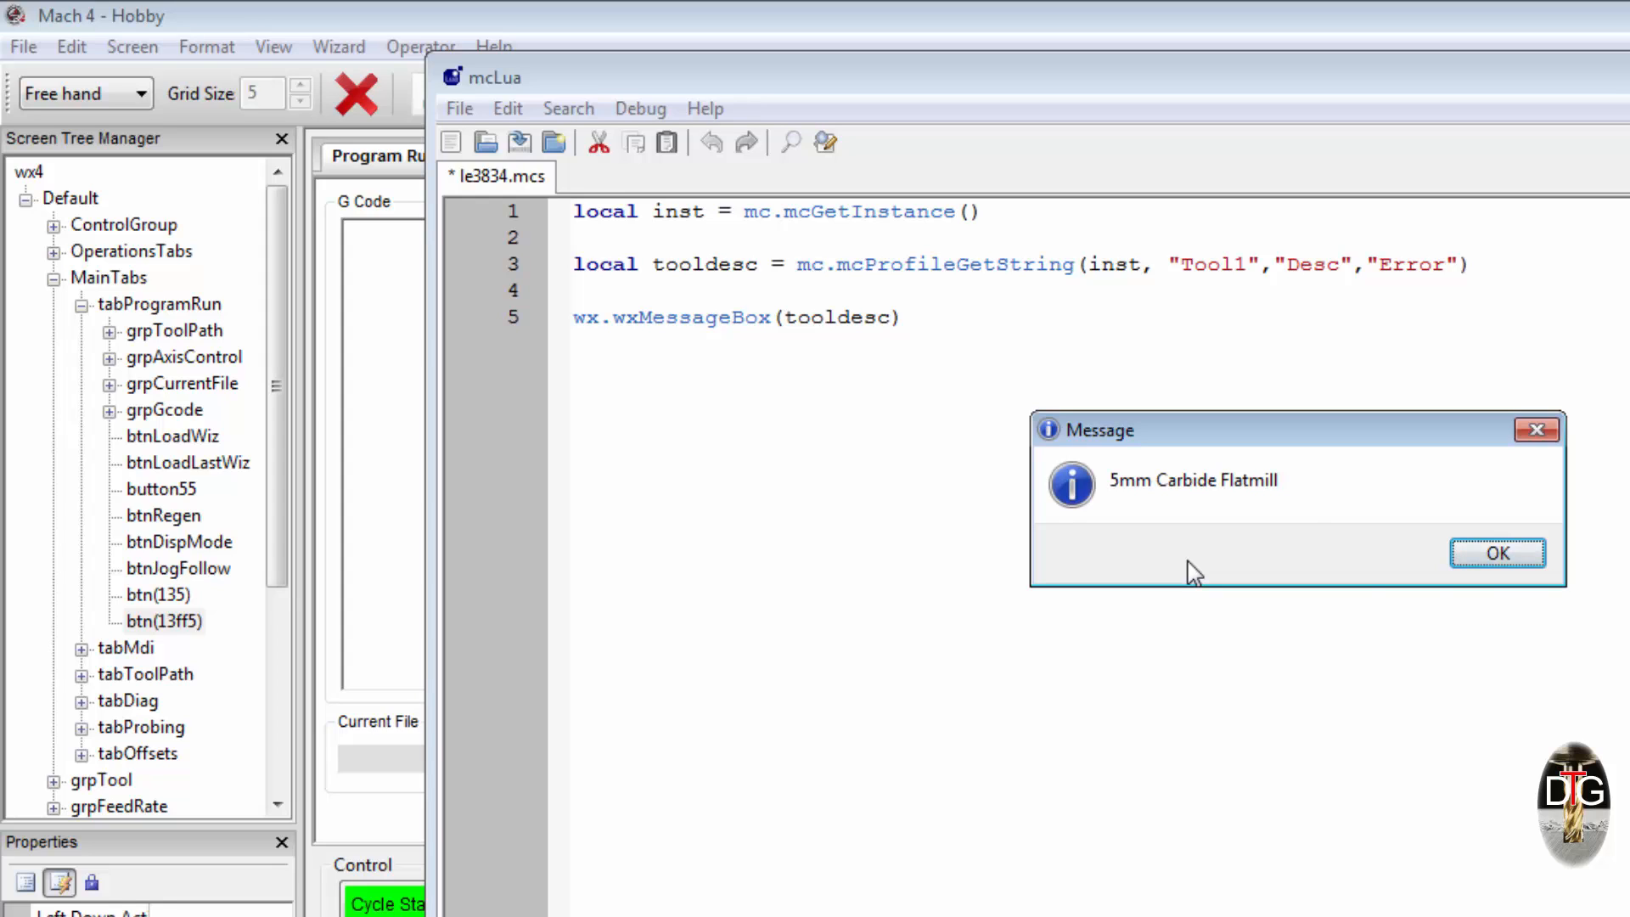
{"action": "left_click", "coordinate": [1497, 556]}
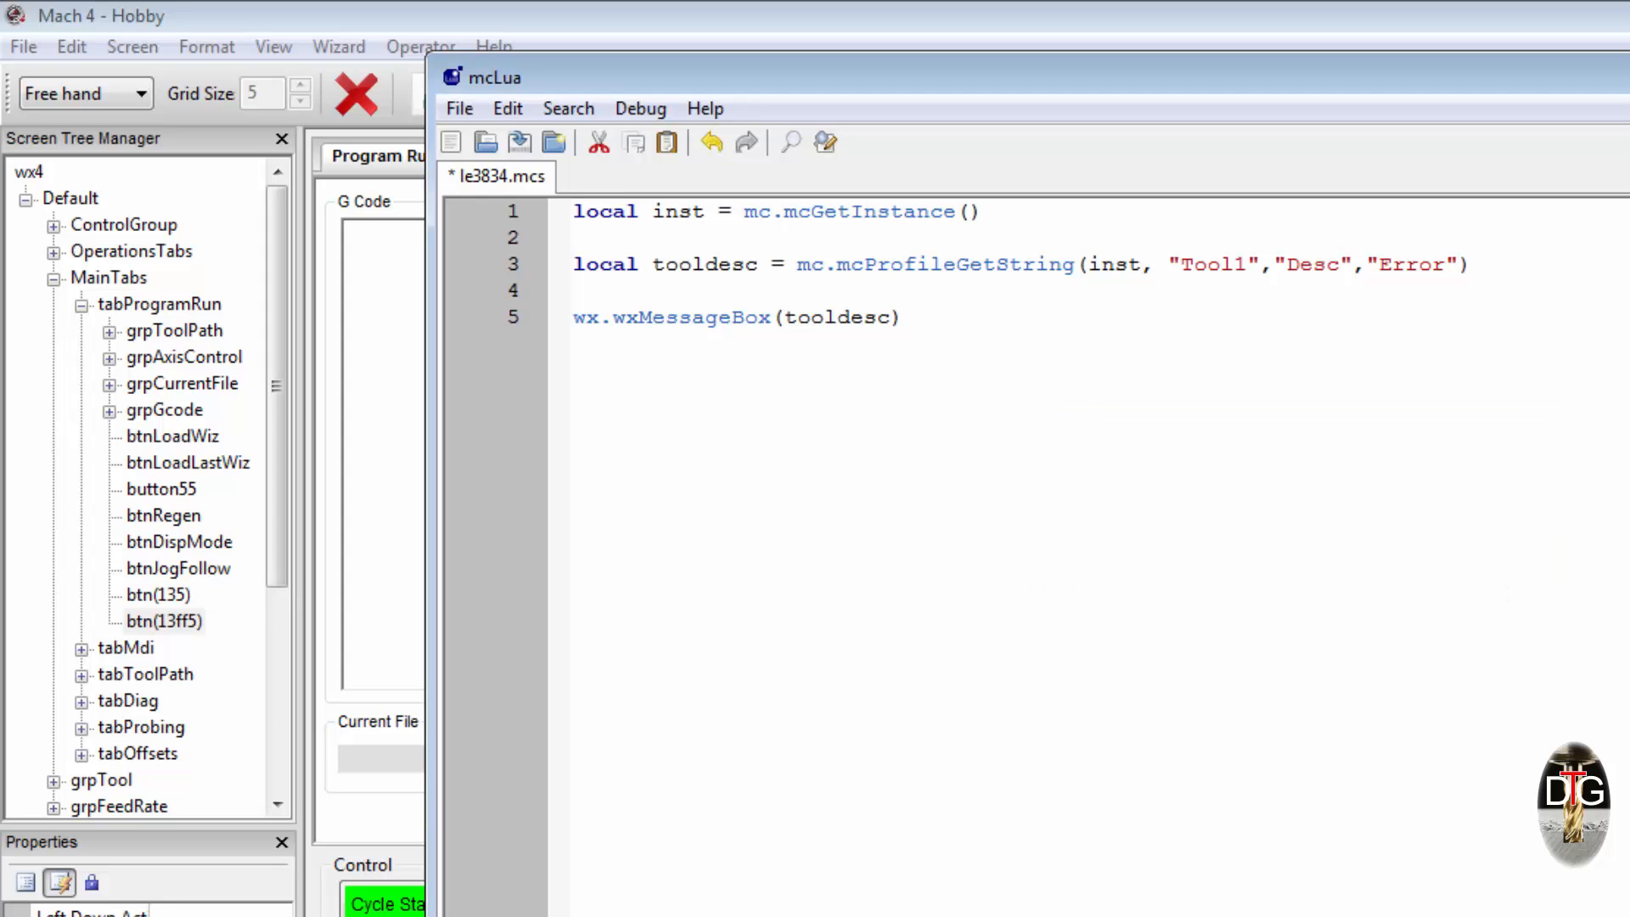
- Close the script editor and turn off screen editing
{"action": "key", "text": "alt+F4"}
{"action": "left_click", "coordinate": [1439, 800]}
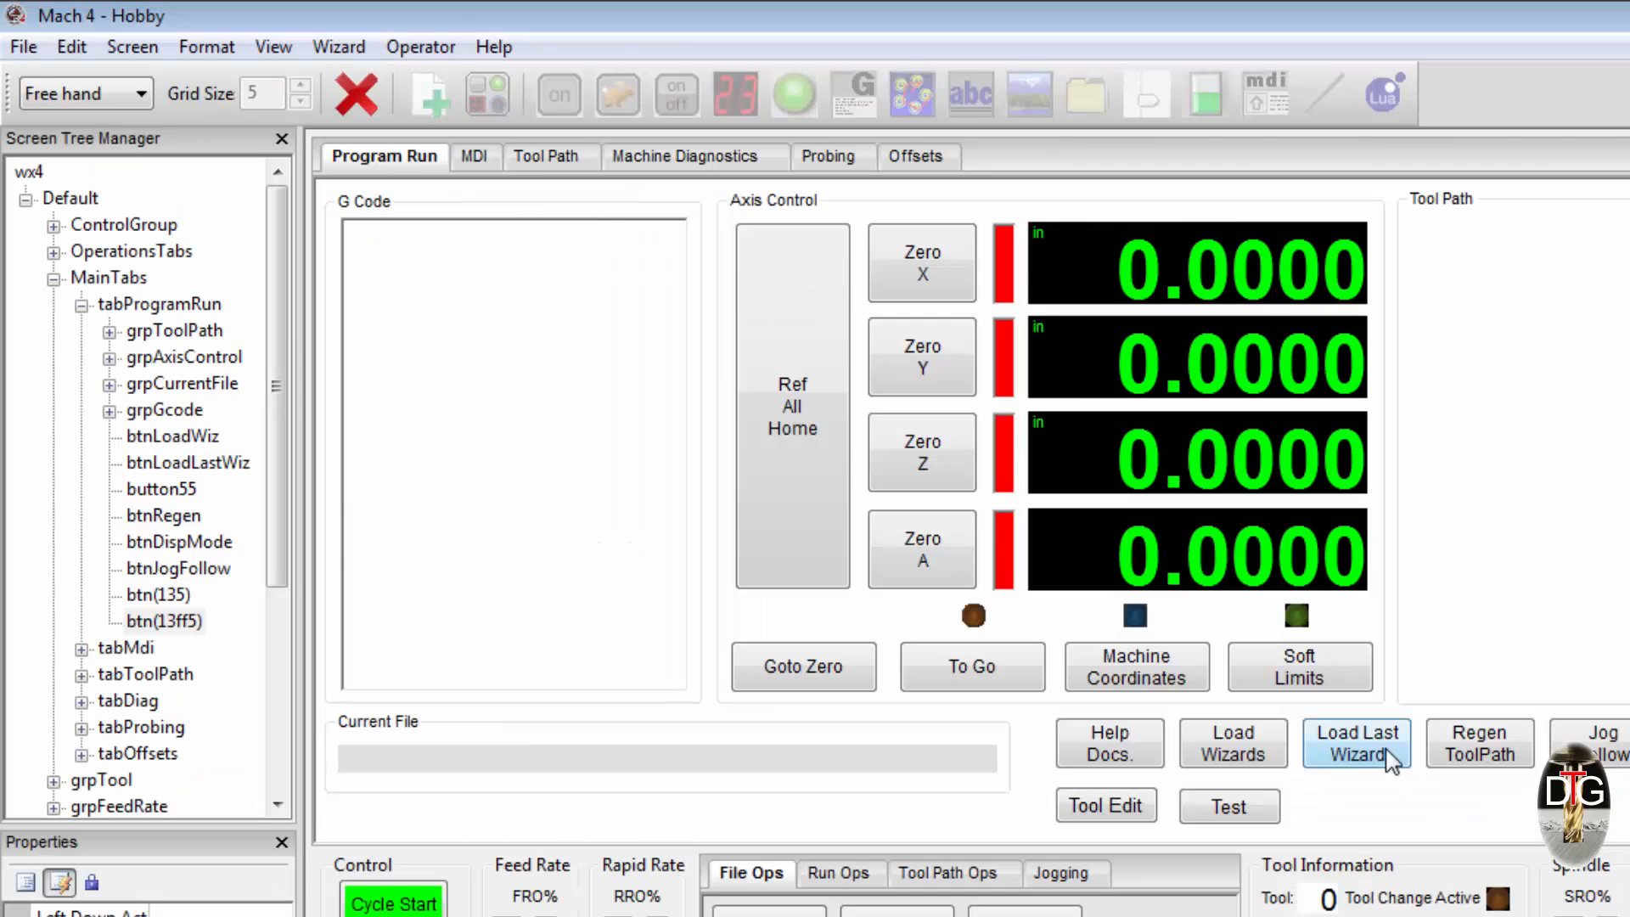
{"action": "left_click", "coordinate": [424, 49]}
{"action": "left_click", "coordinate": [474, 221]}
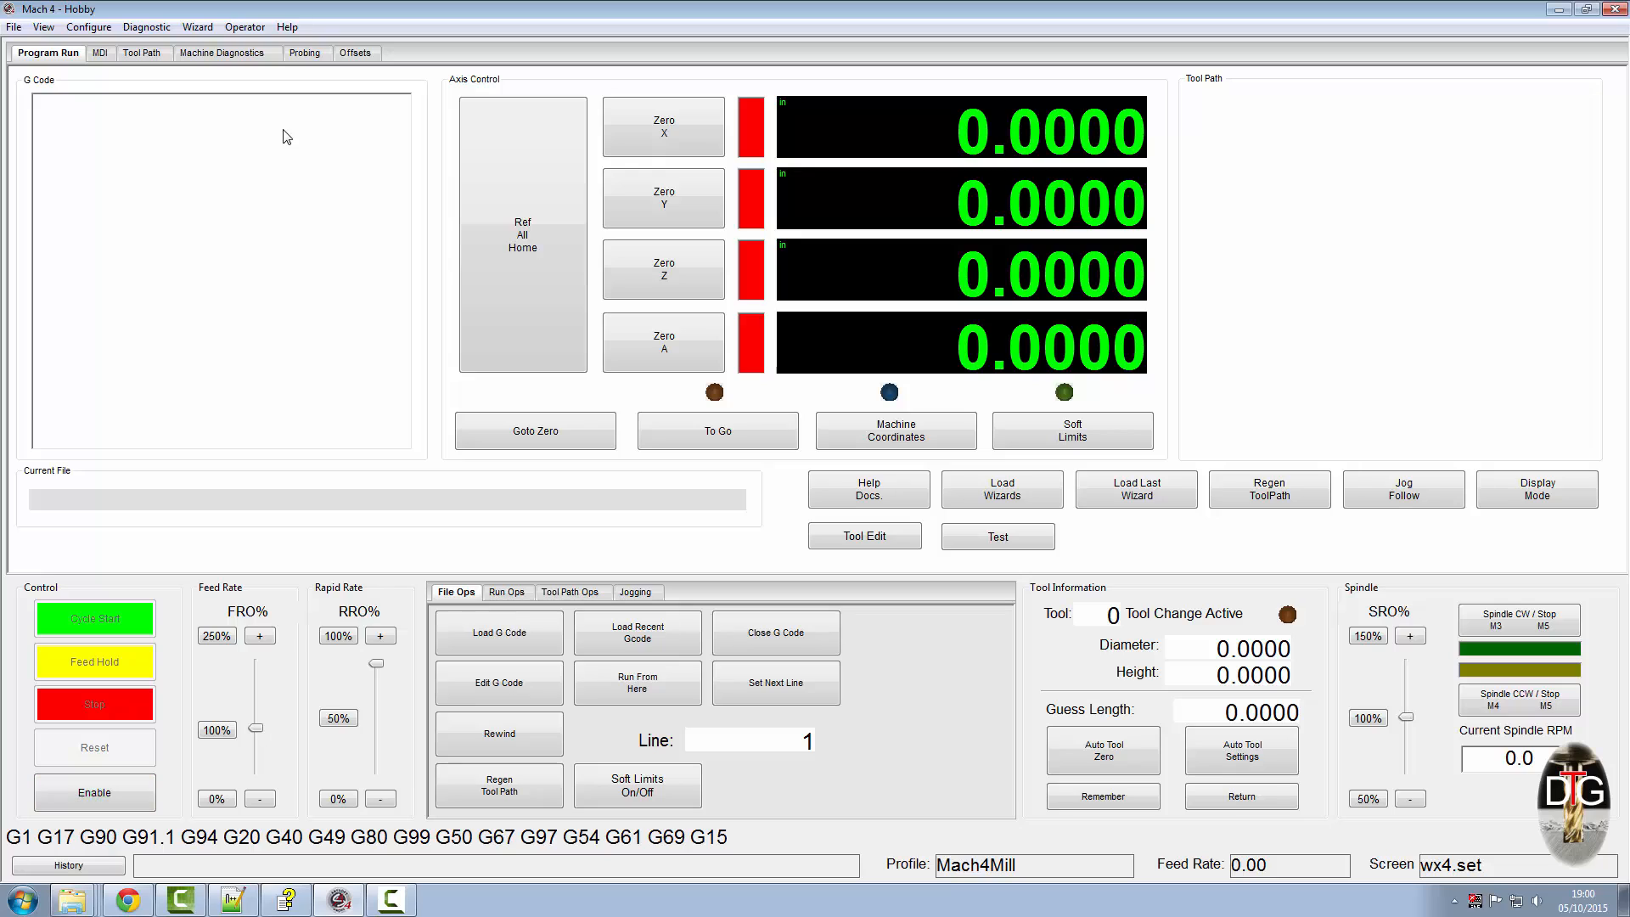
- Test the Tool Edit button repeatedly and the Test button once, dismissing the message box each time
{"action": "left_click", "coordinate": [861, 544]}
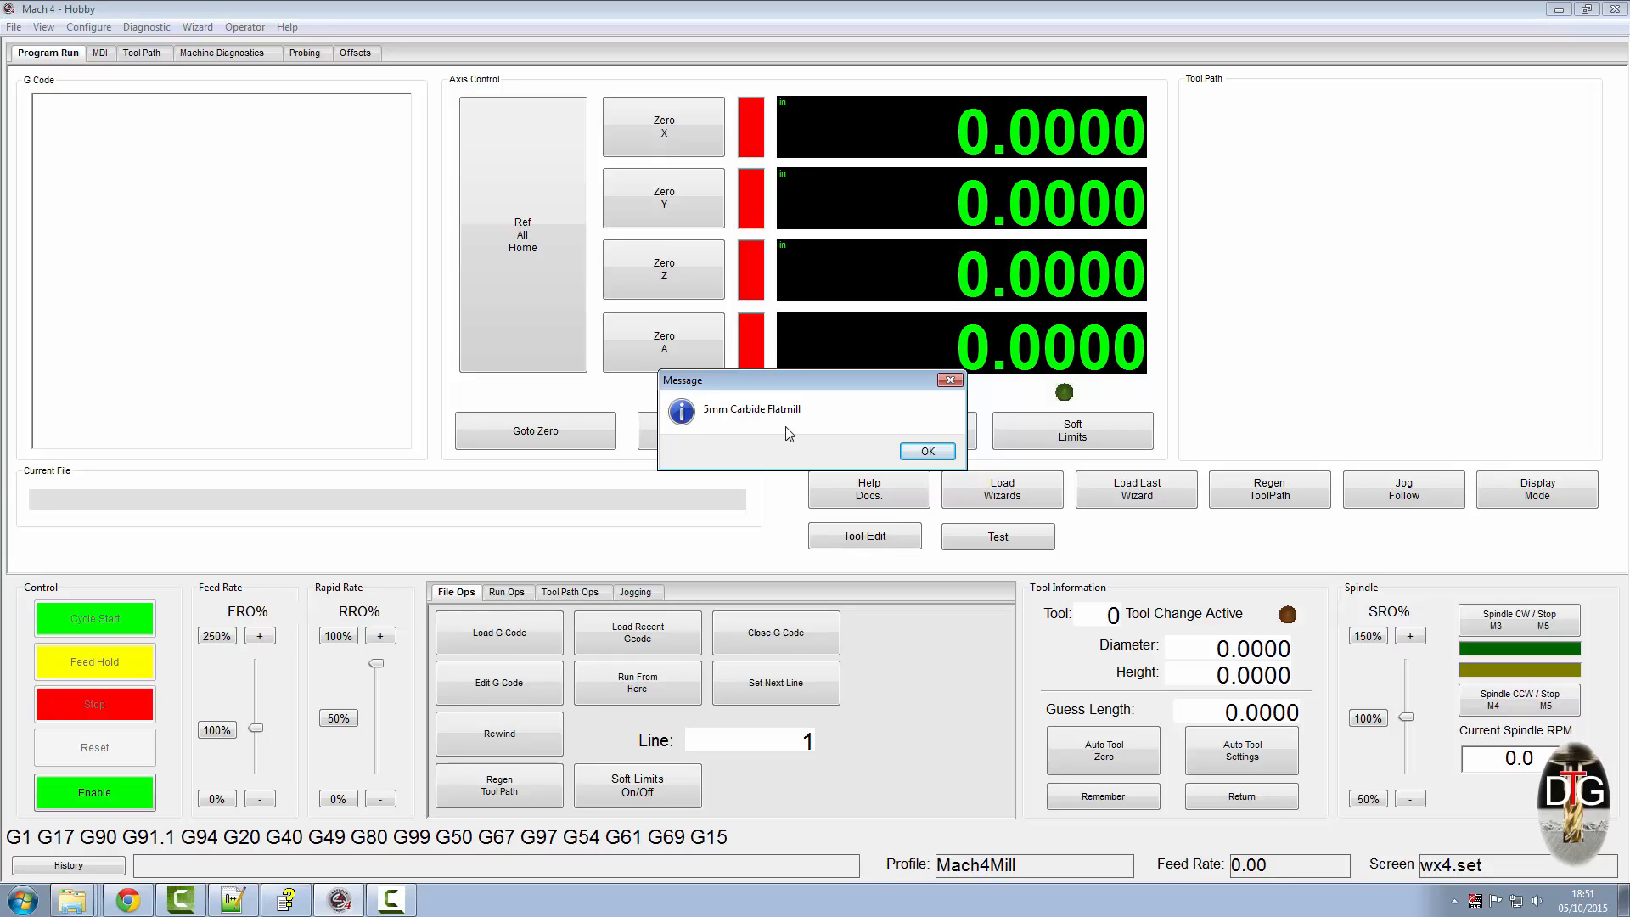
{"action": "left_click", "coordinate": [926, 453]}
{"action": "left_click", "coordinate": [880, 537]}
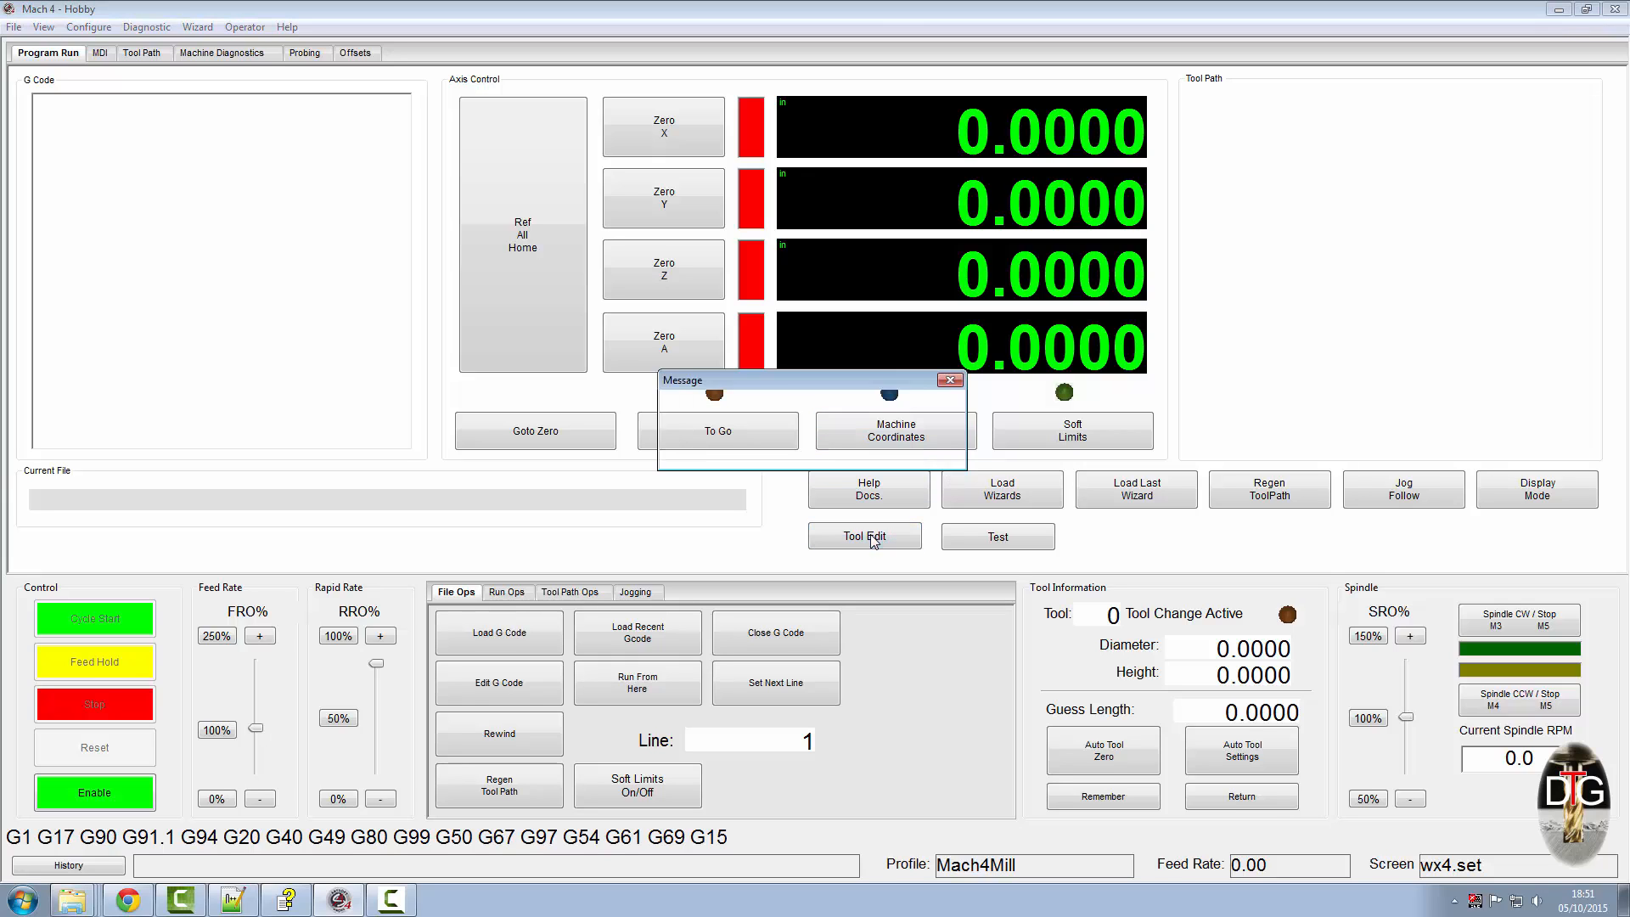
{"action": "left_click", "coordinate": [916, 452]}
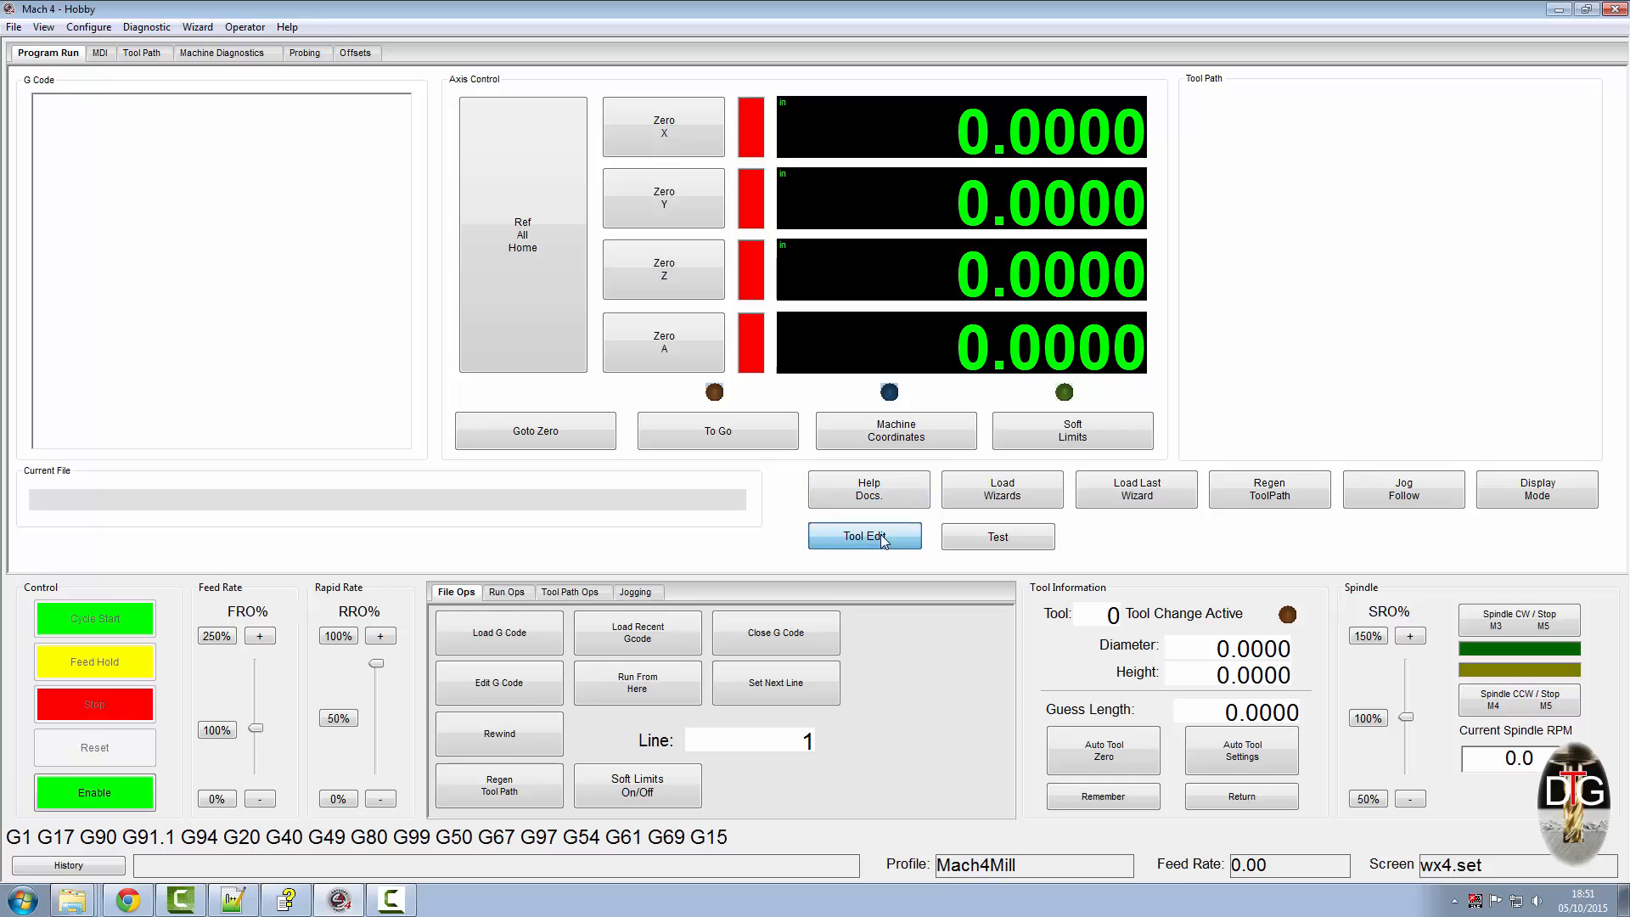
{"action": "left_click", "coordinate": [875, 537]}
{"action": "left_click", "coordinate": [921, 454]}
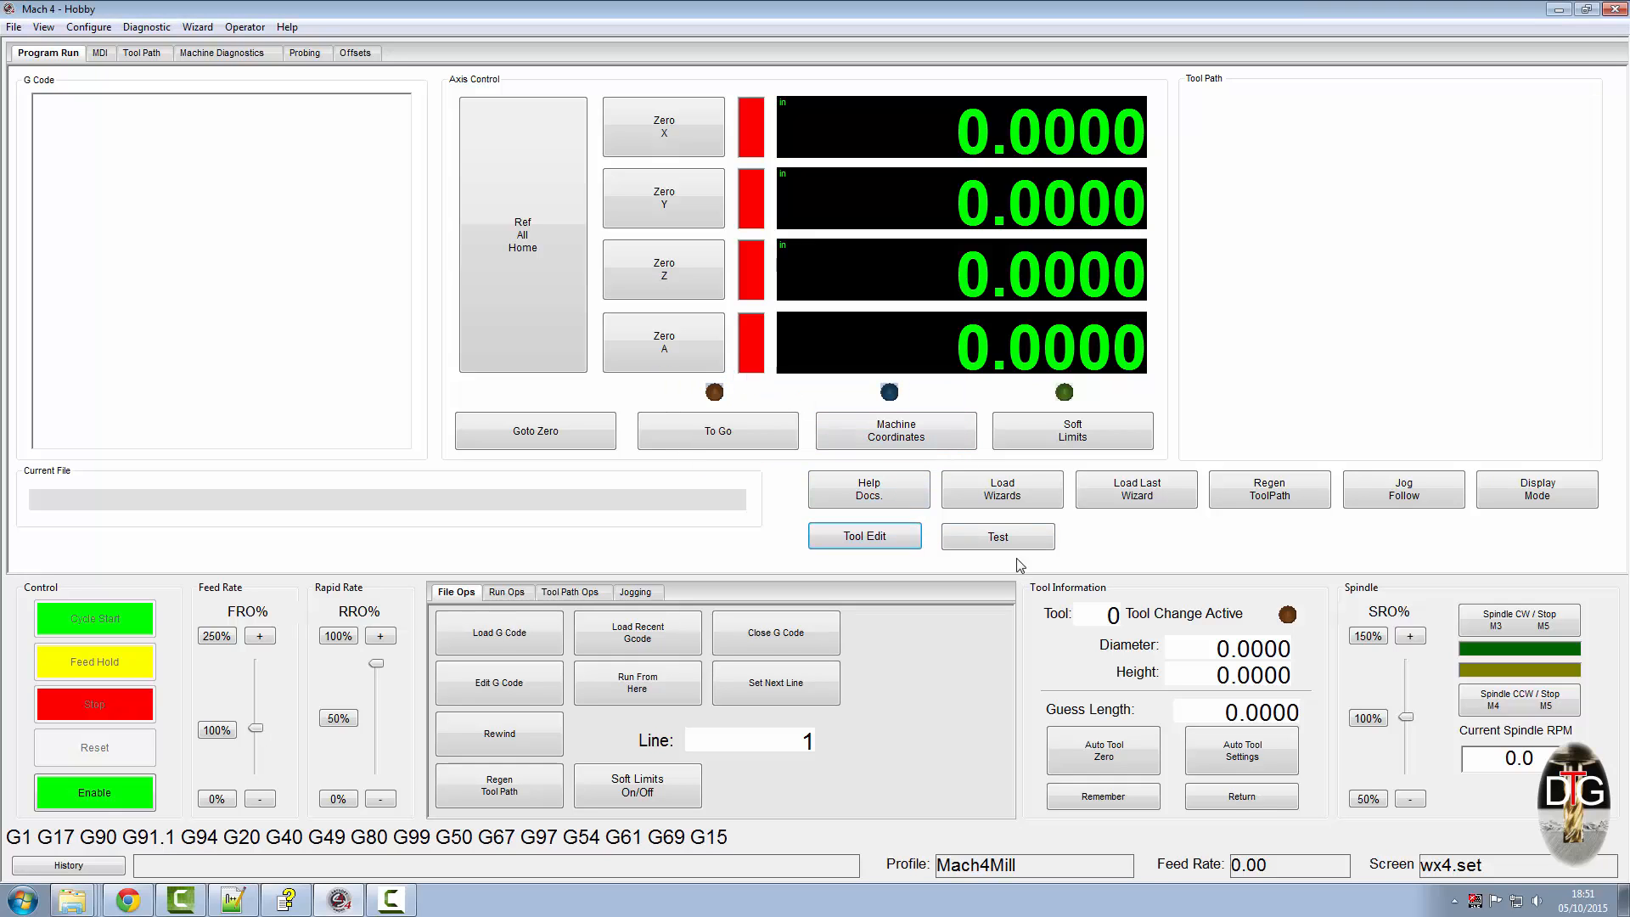
{"action": "left_click", "coordinate": [1000, 539]}
{"action": "left_click", "coordinate": [926, 452]}
- Turn on screen editing and compare the Left Up Script of the two buttons named btn(135) under tabProgramRun
{"action": "left_click", "coordinate": [245, 28]}
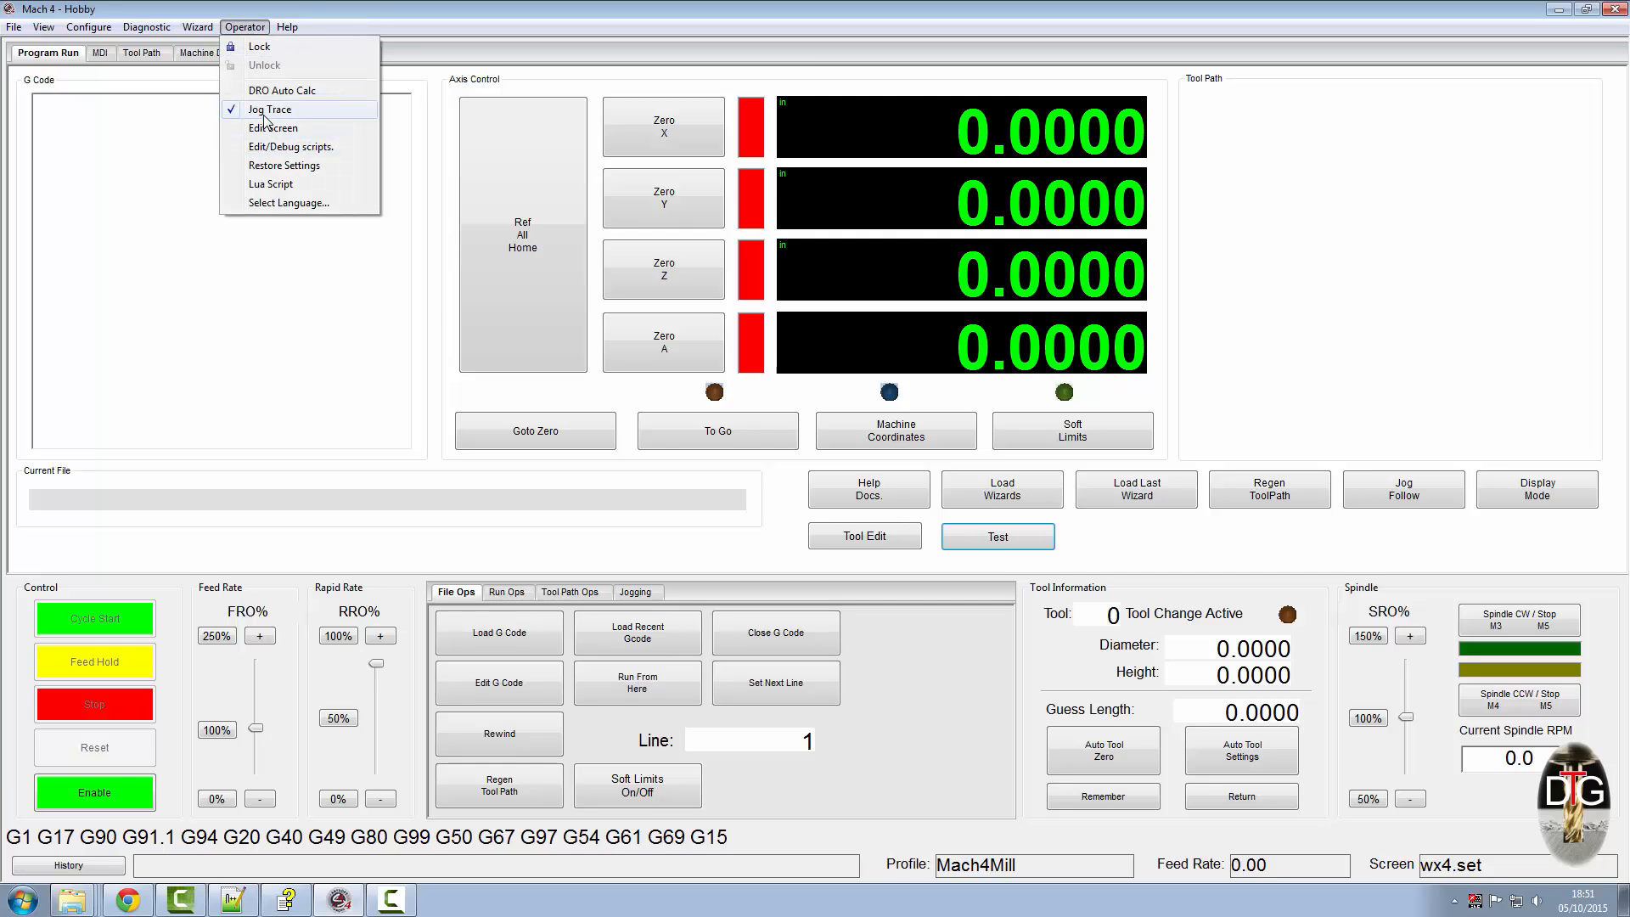
{"action": "left_click", "coordinate": [266, 129]}
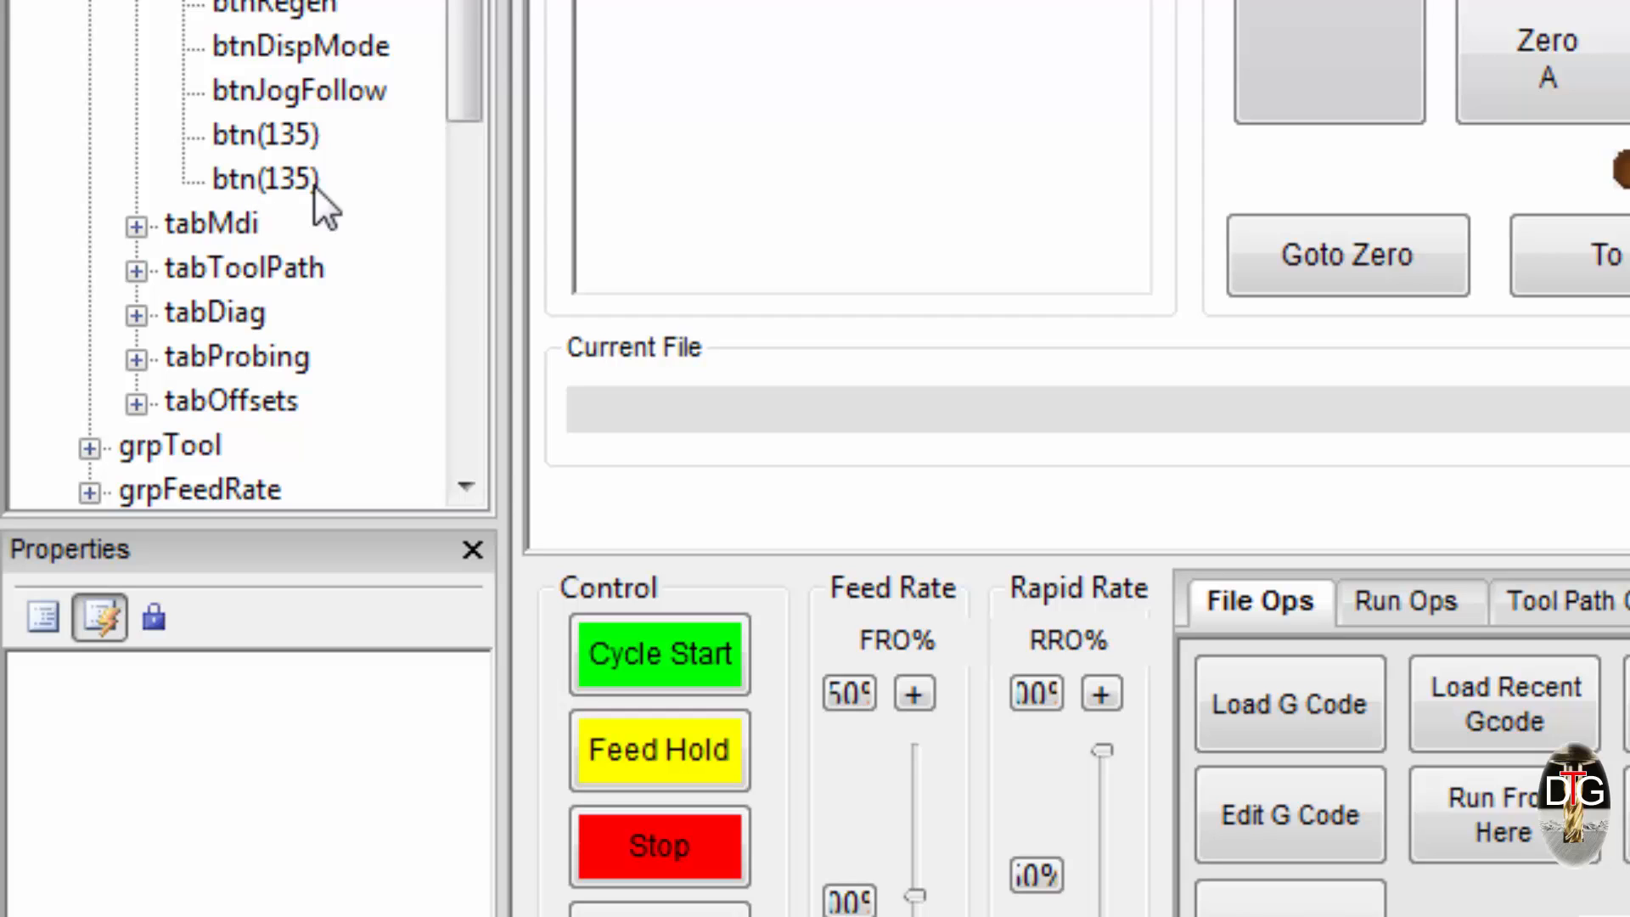
{"action": "left_click", "coordinate": [228, 134]}
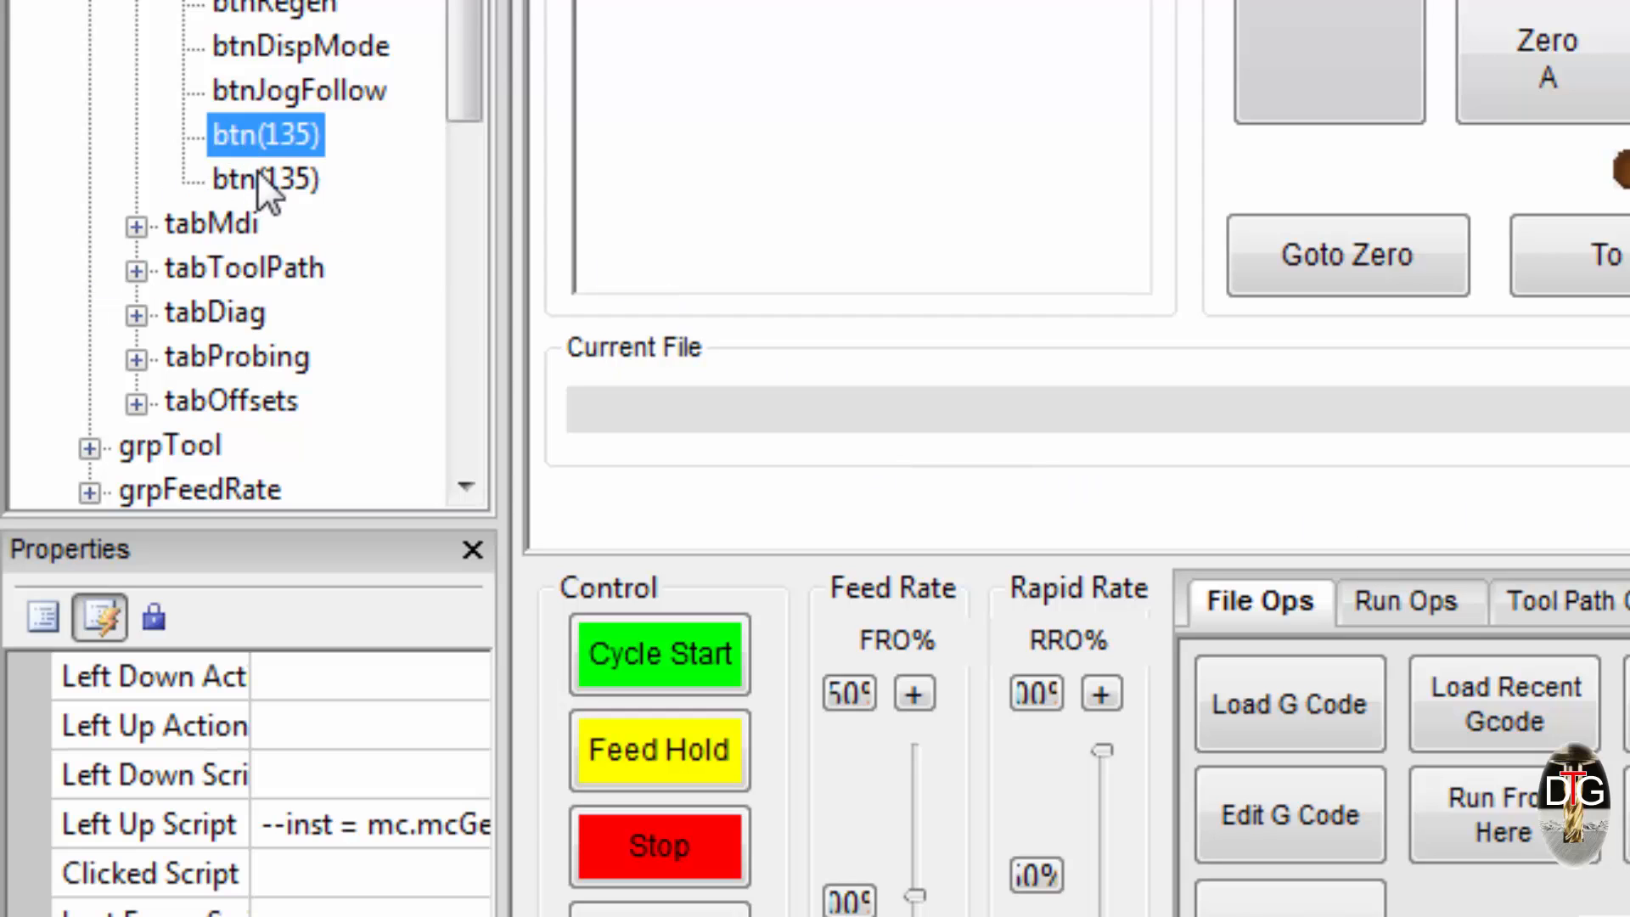
{"action": "left_click", "coordinate": [229, 177]}
{"action": "left_click", "coordinate": [277, 702]}
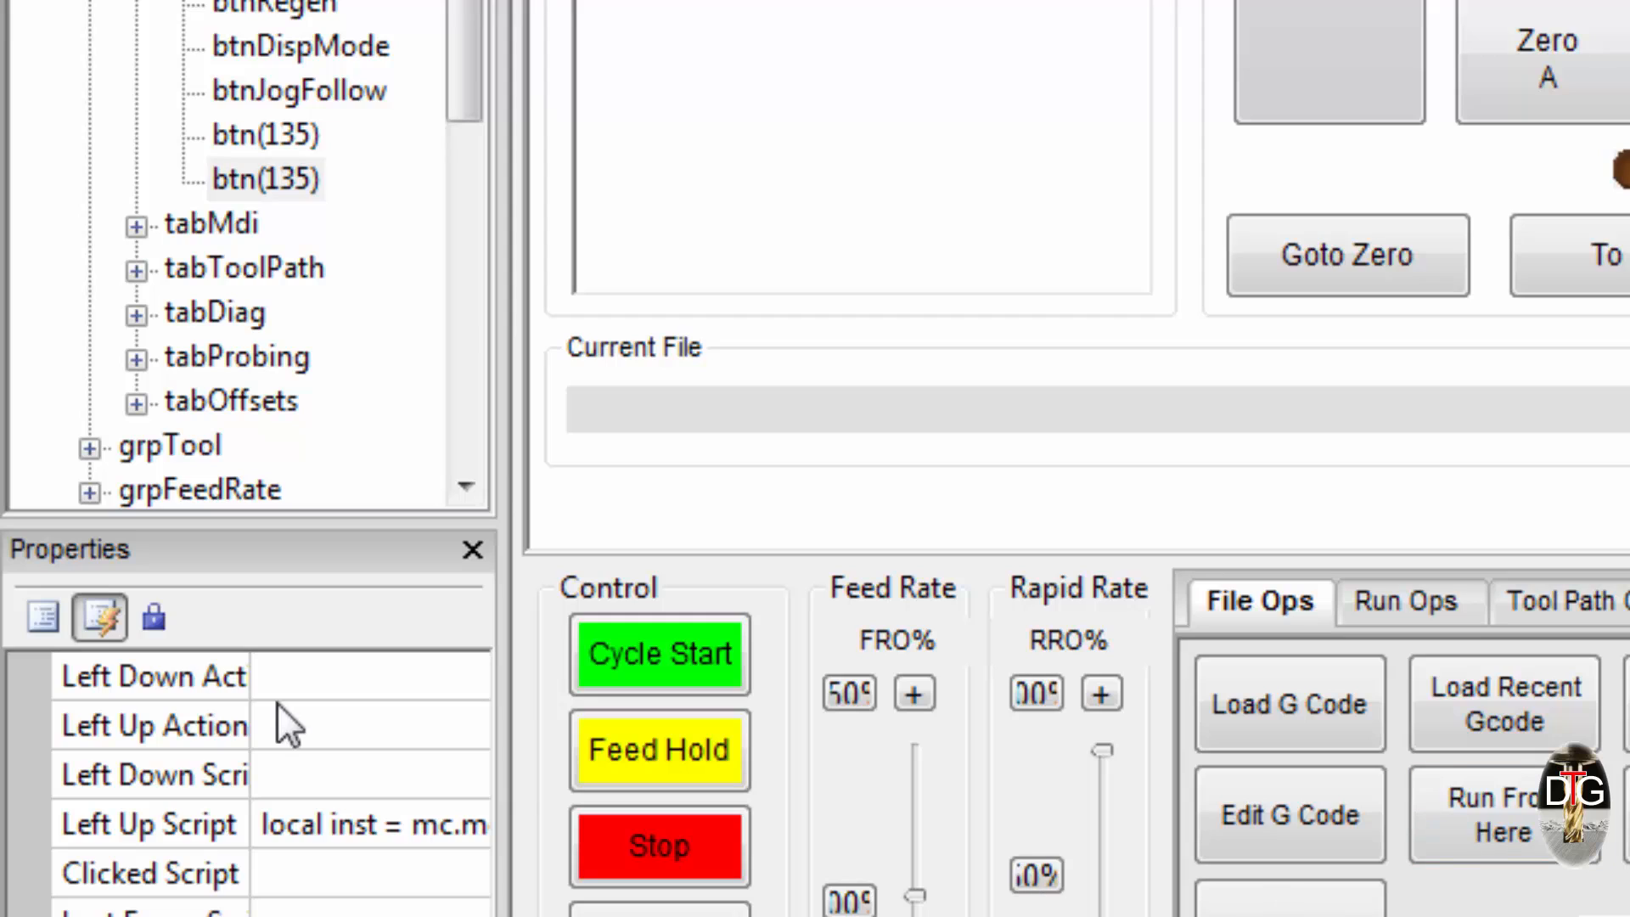
- Rename the second btn(135) button as btn(13ff5) in its properties
{"action": "left_click", "coordinate": [42, 618]}
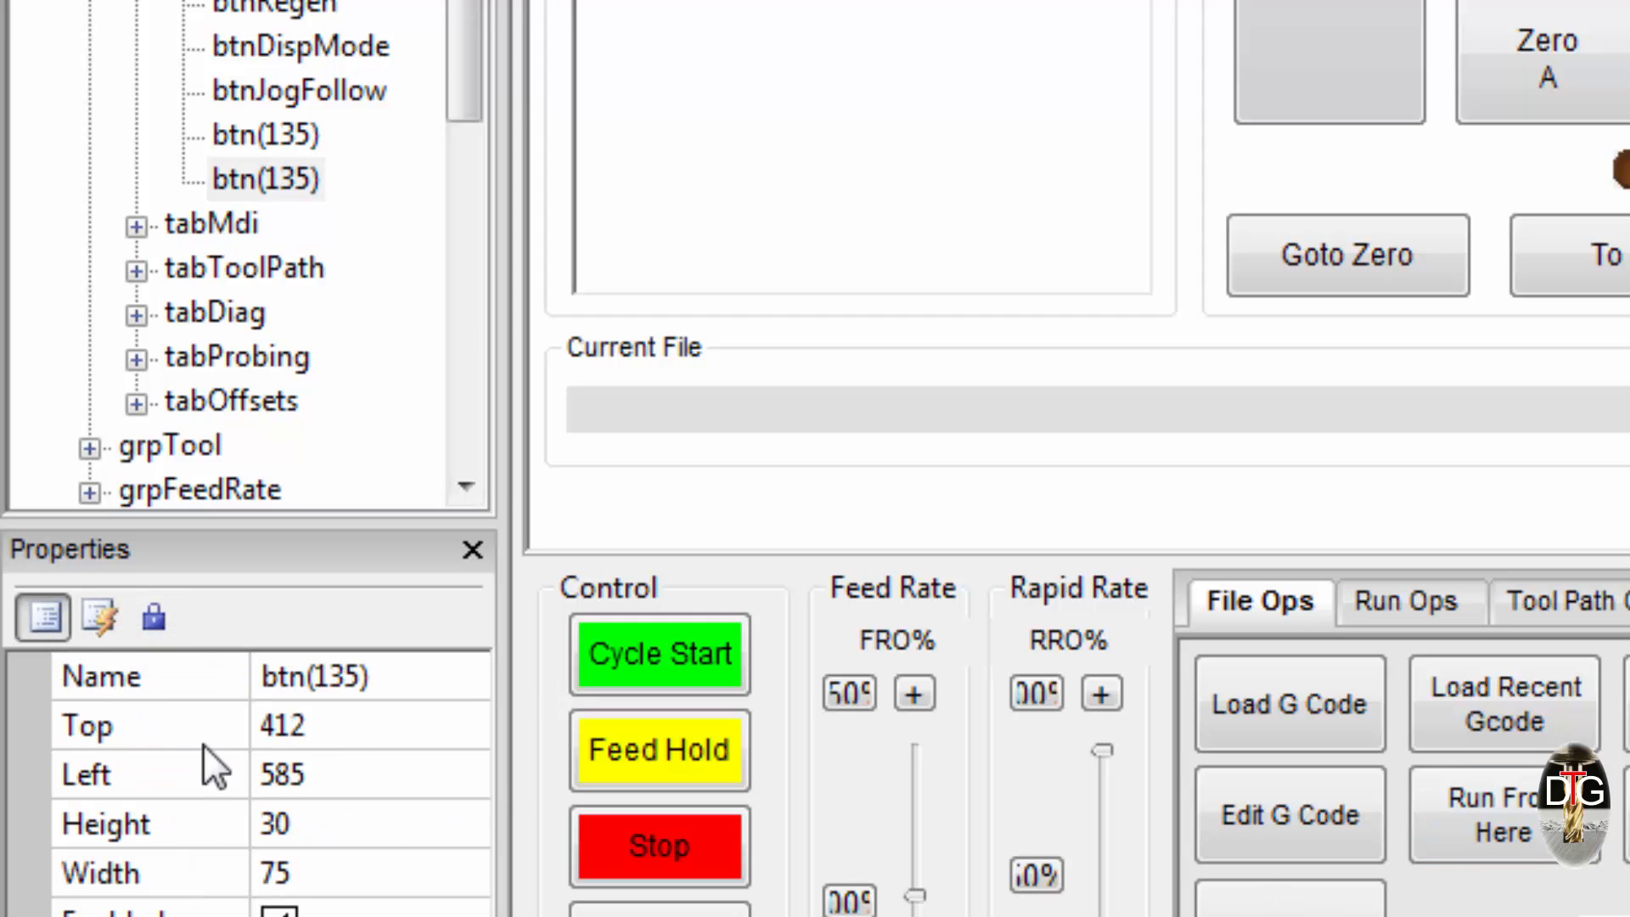
{"action": "left_click", "coordinate": [363, 681]}
{"action": "left_click", "coordinate": [353, 679]}
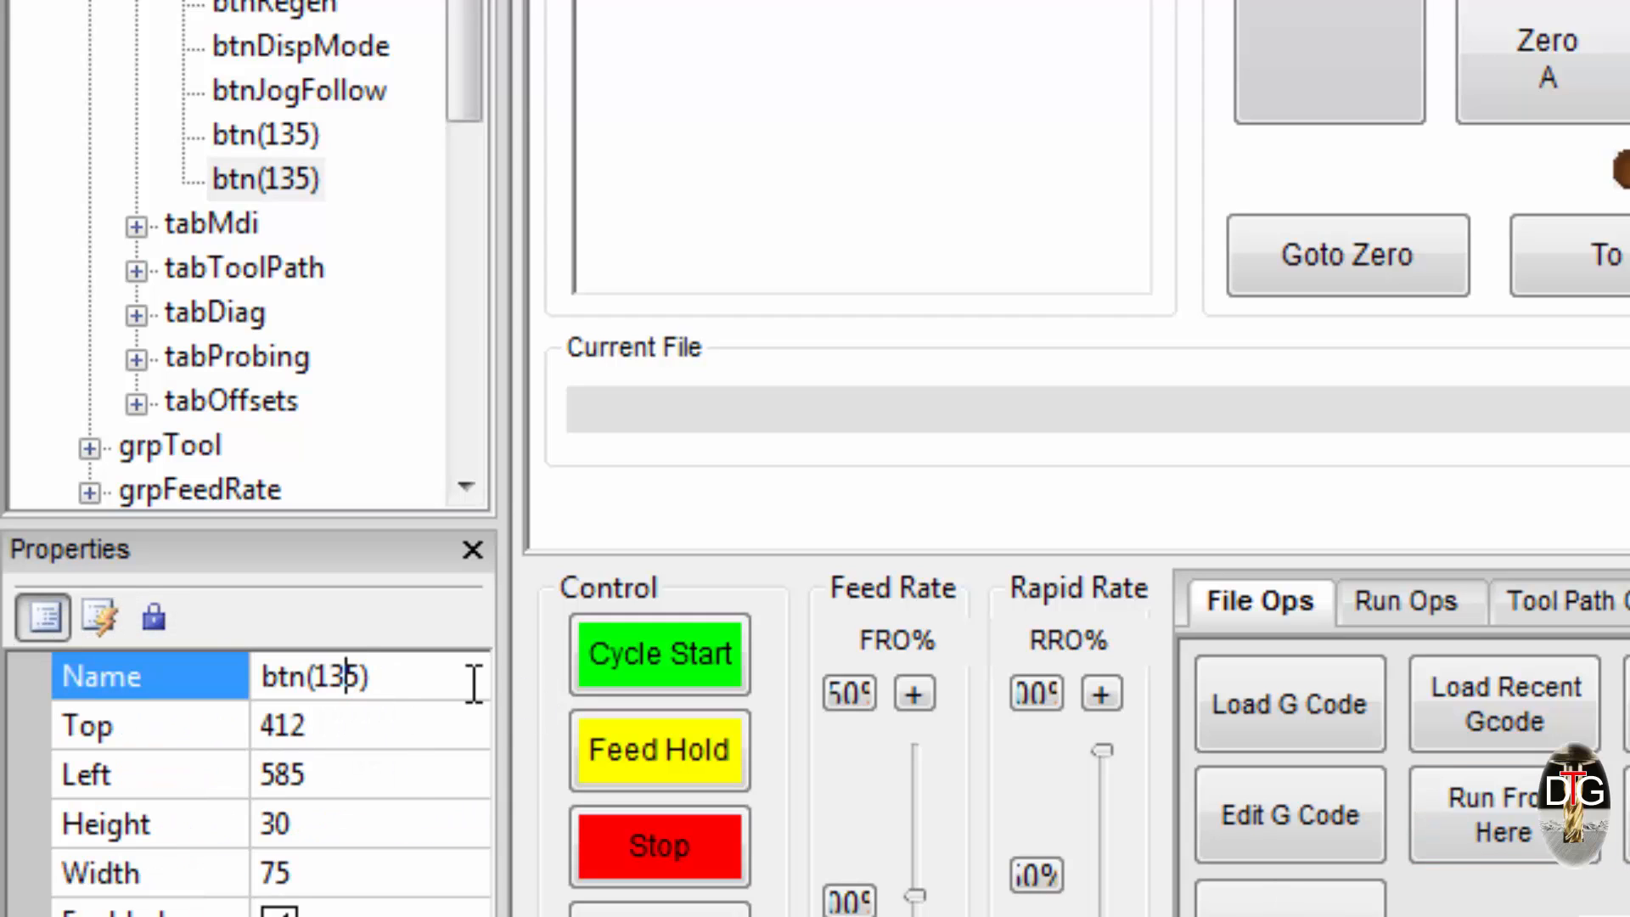
{"action": "type", "text": "ff"}
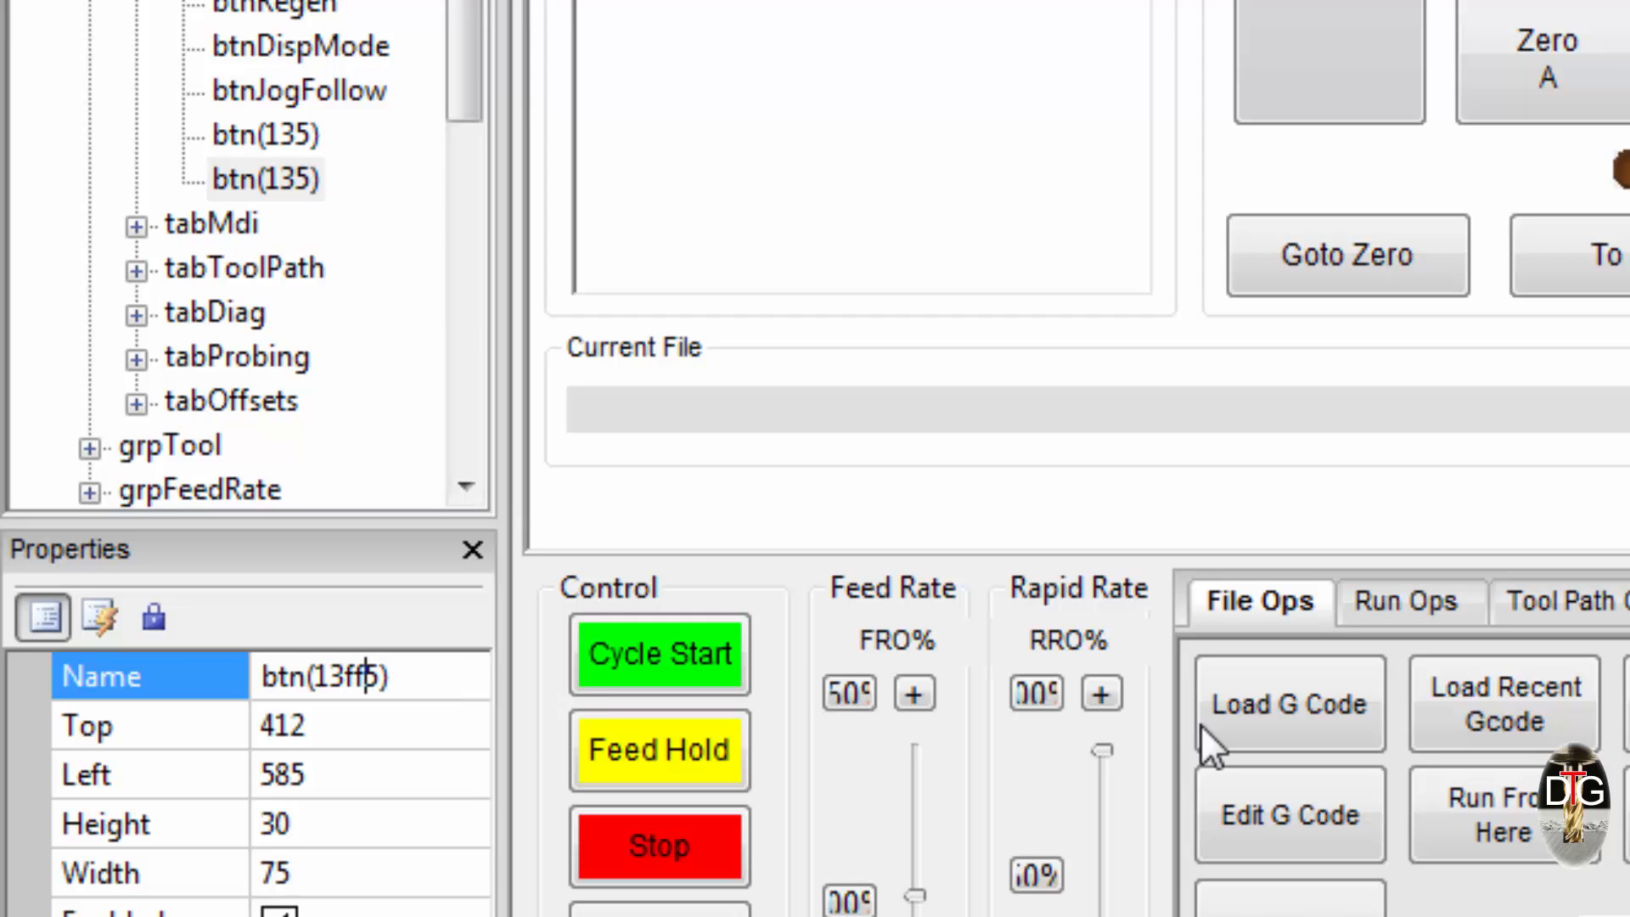
- Commit the new name btn(13ff5) for the second button and leave screen editing
{"action": "left_click", "coordinate": [328, 745]}
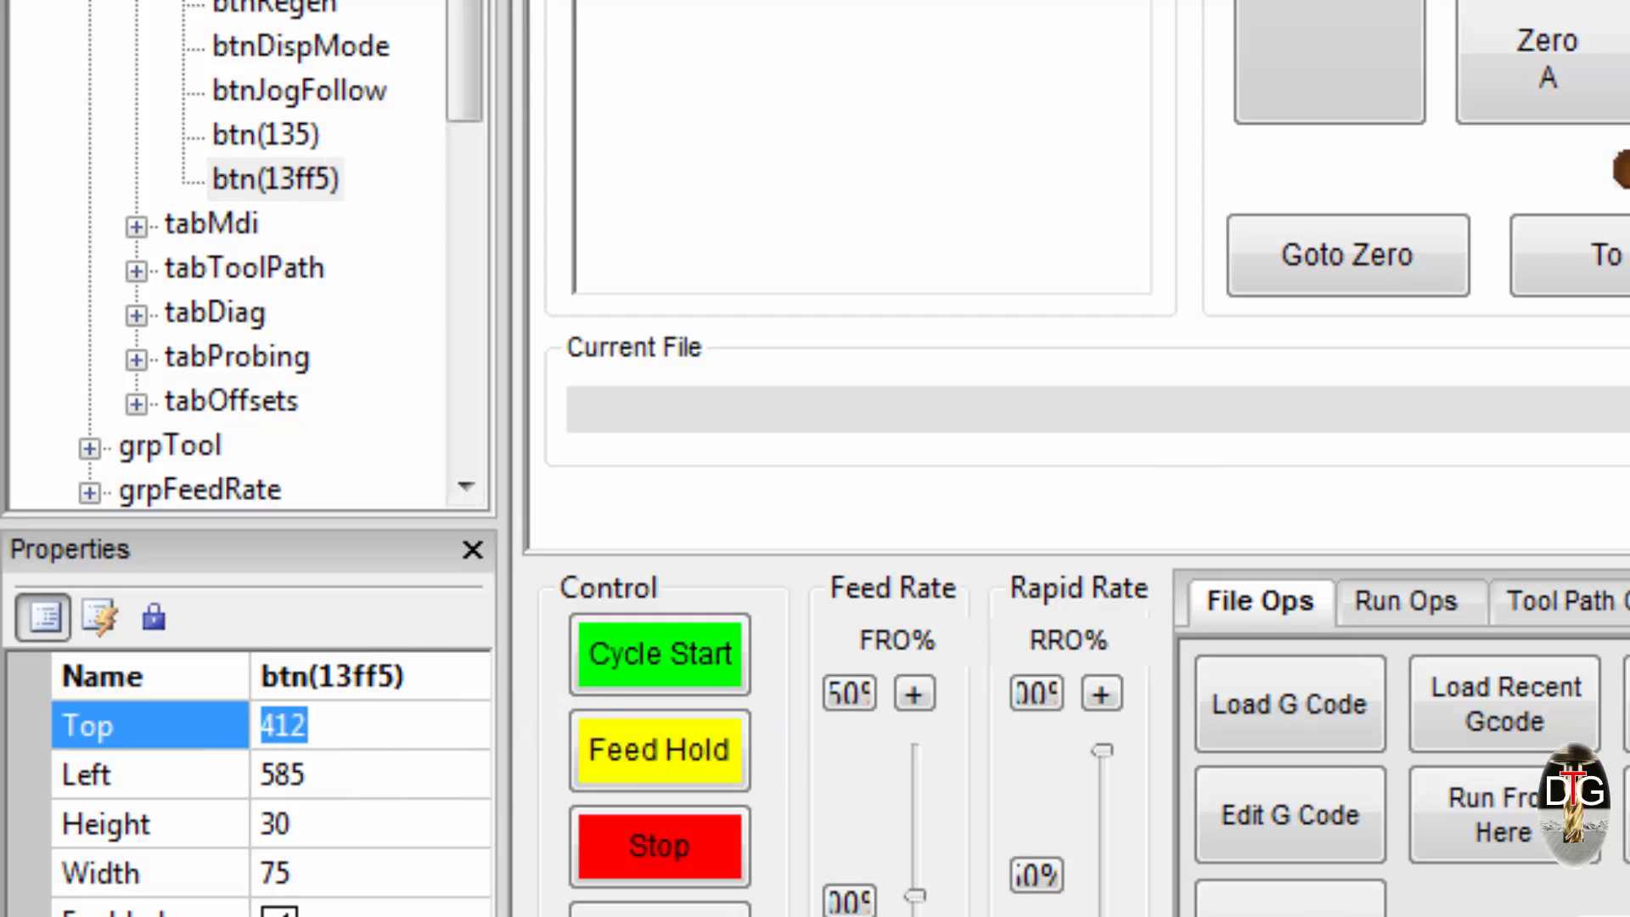
{"action": "left_click", "coordinate": [328, 727]}
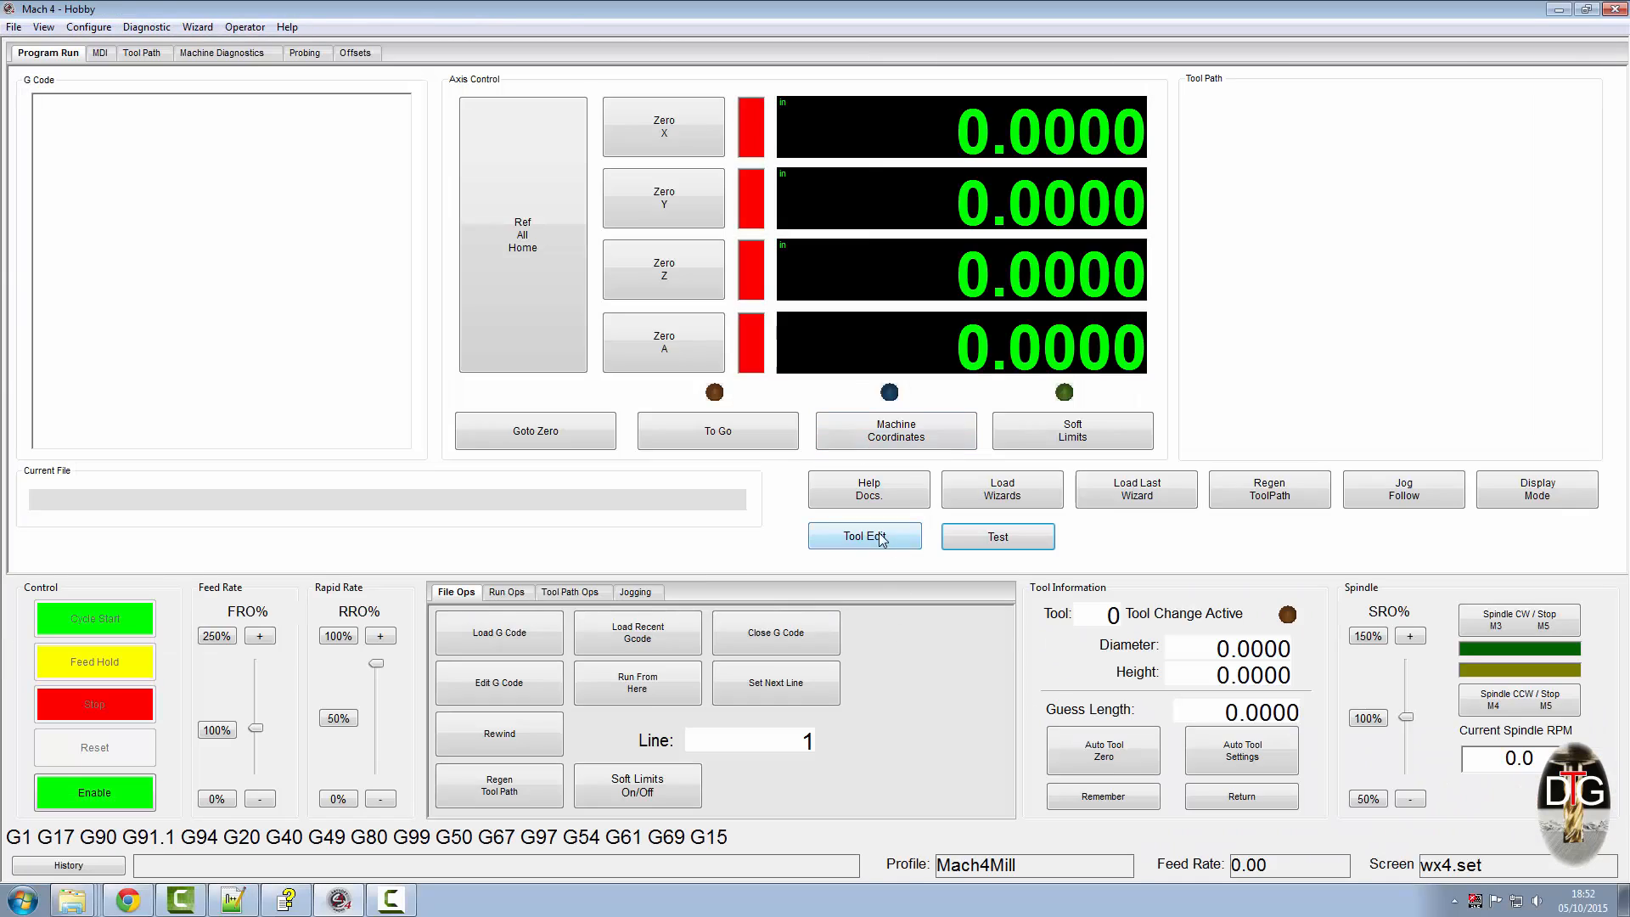
- Test the Tool Edit and Test buttons, compare the message with the Tool #1 description in the Tool Library, and close both windows
{"action": "left_click", "coordinate": [866, 534]}
{"action": "left_click_drag", "start_coordinate": [889, 261], "coordinate": [584, 309]}
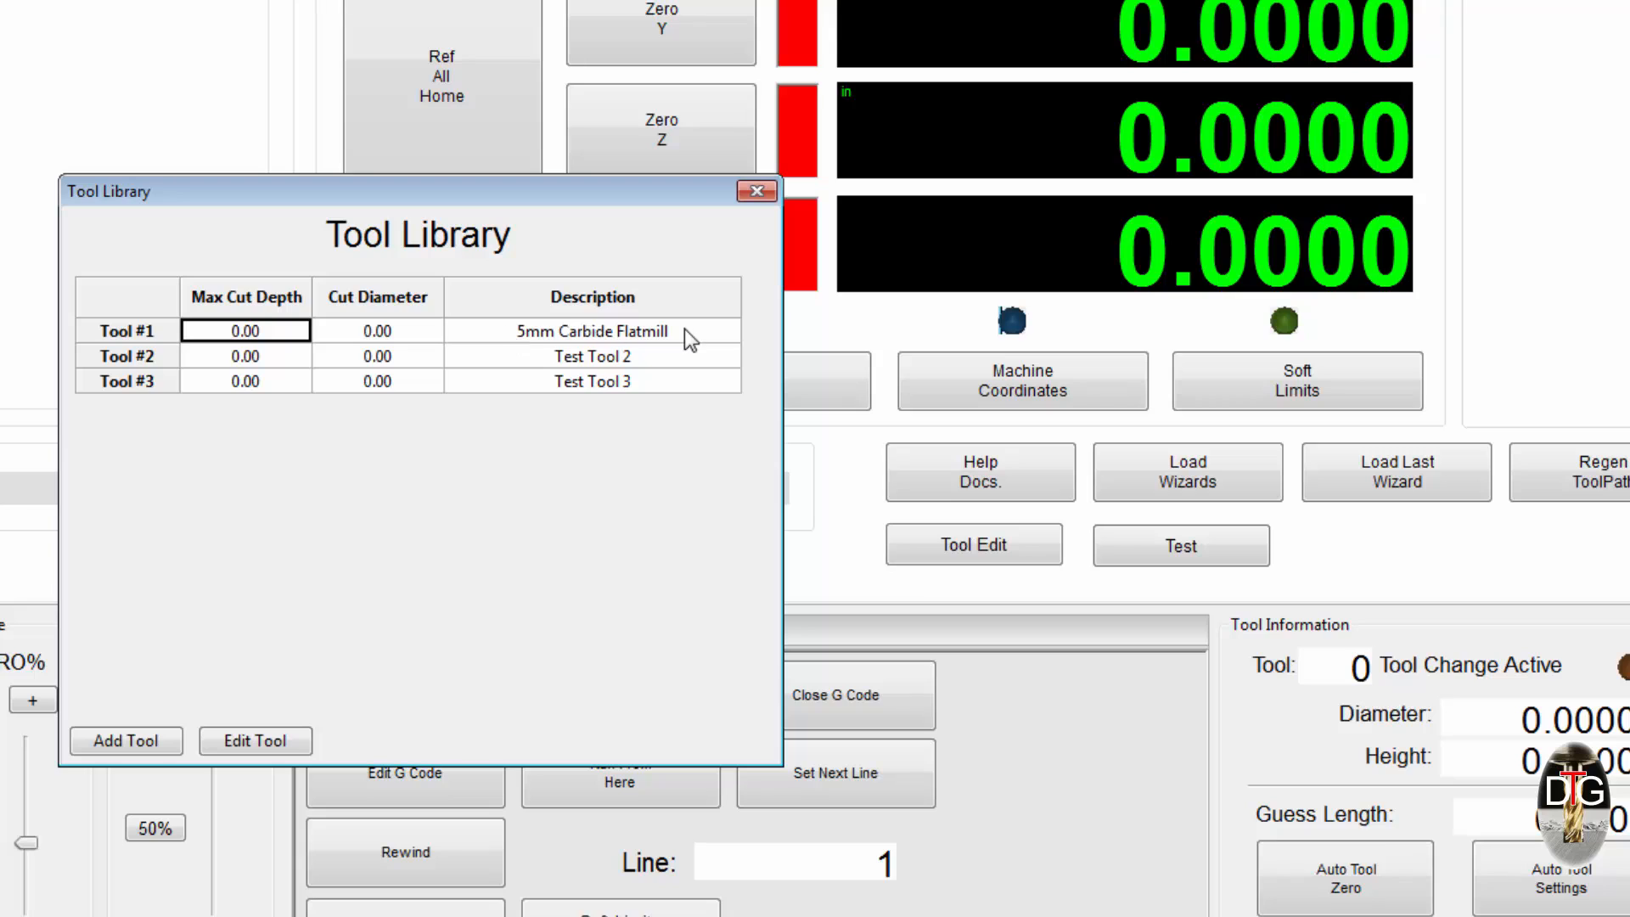
{"action": "left_click", "coordinate": [1230, 561]}
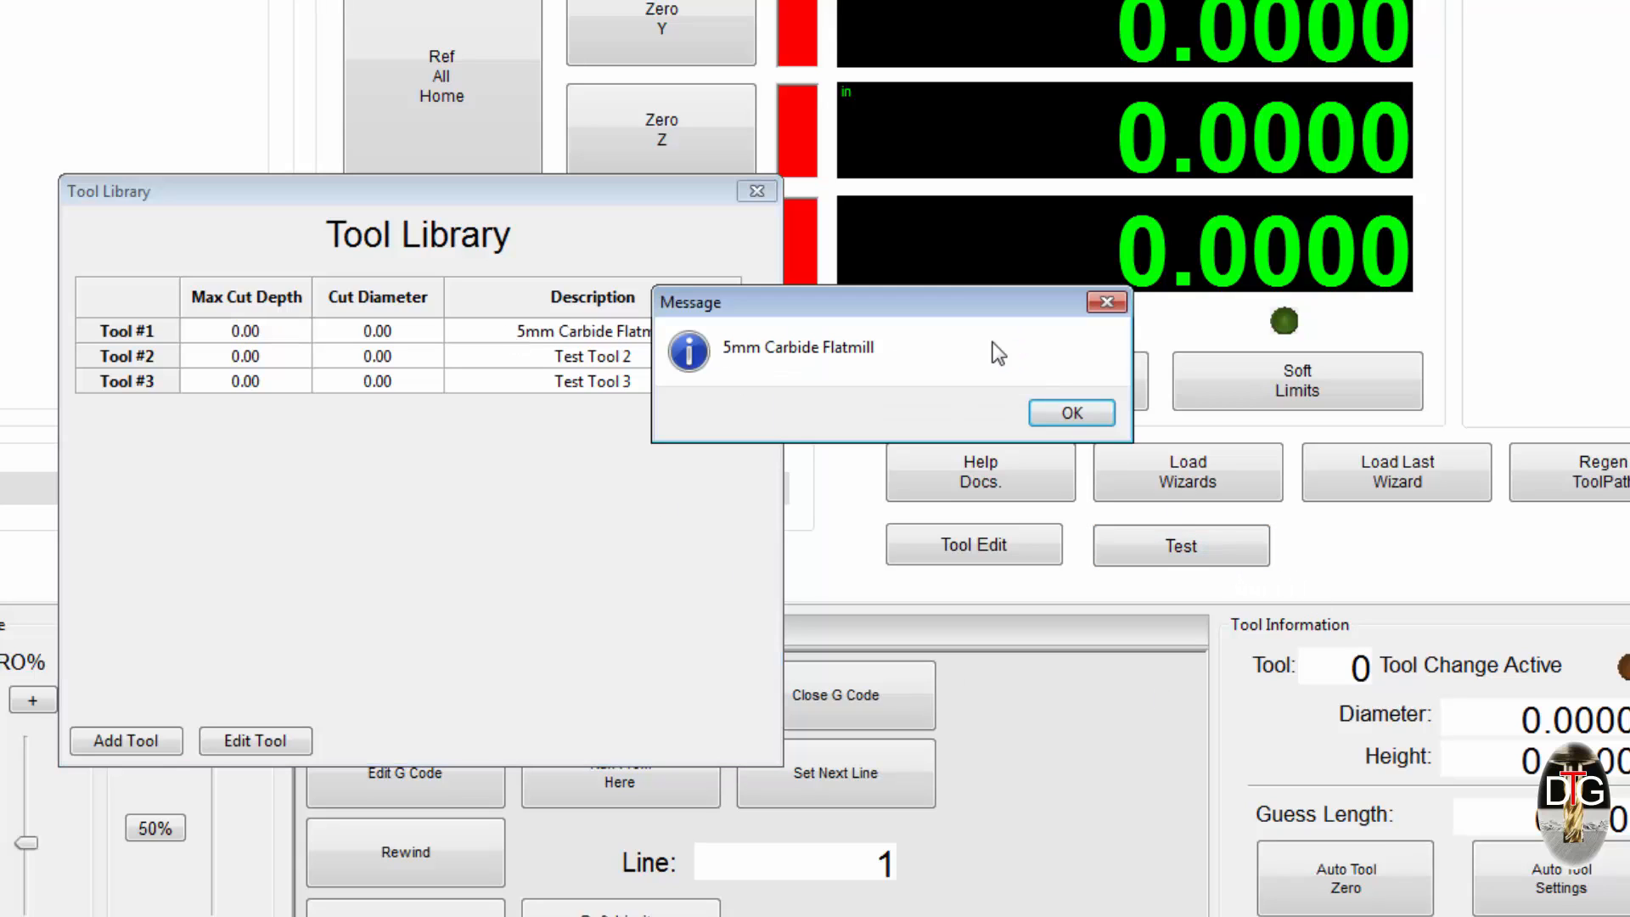
{"action": "left_click_drag", "start_coordinate": [963, 295], "coordinate": [600, 436]}
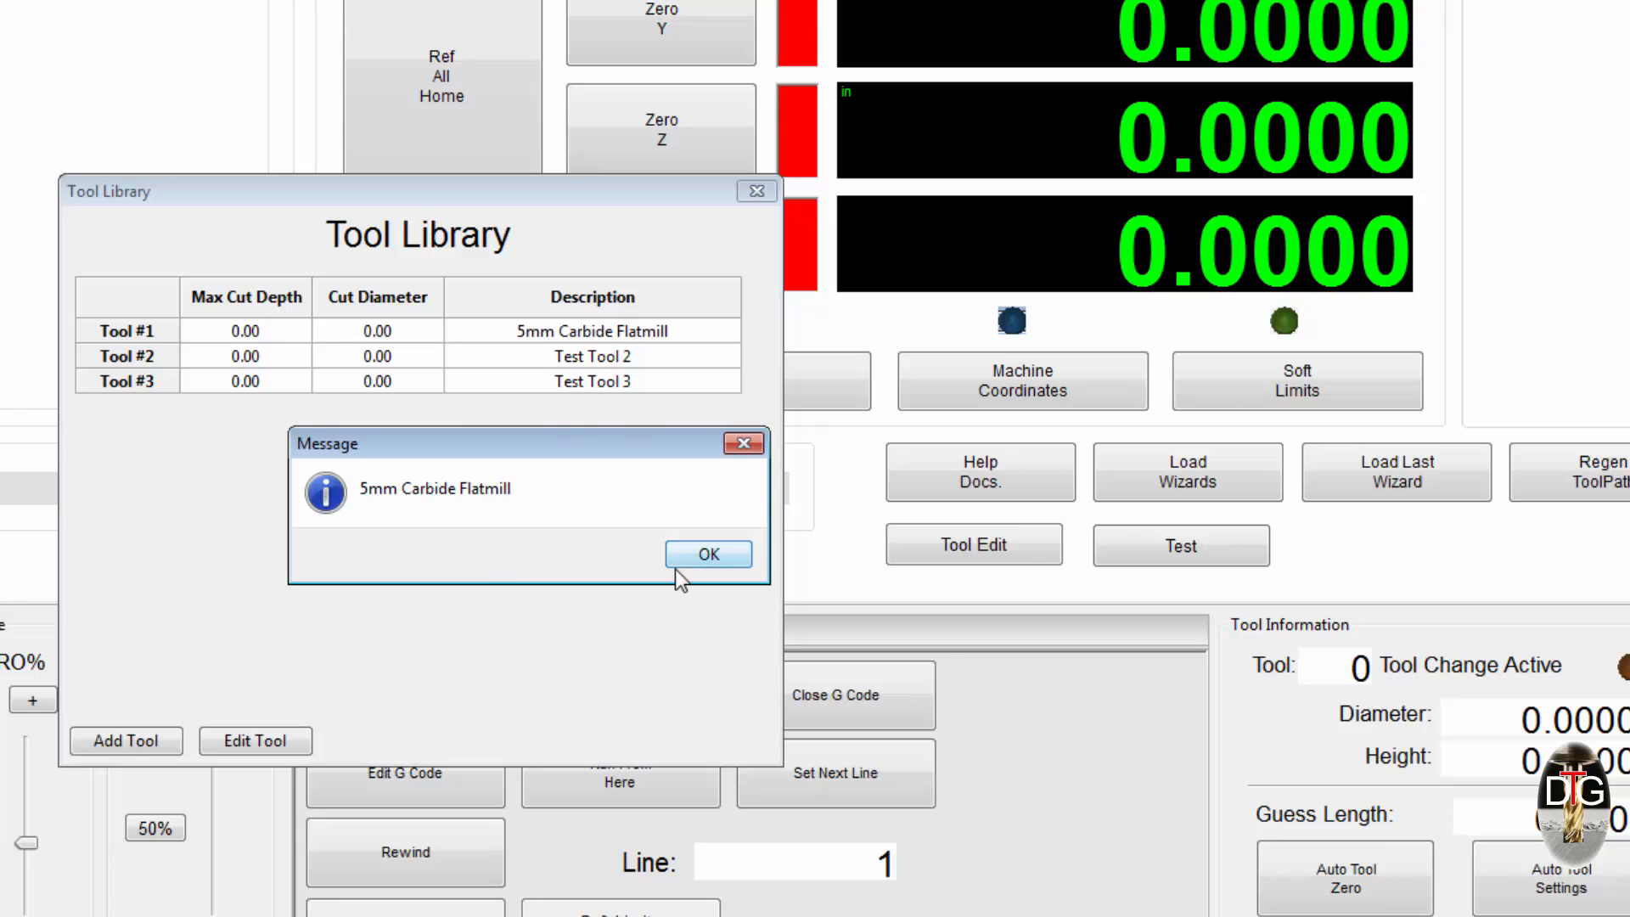
{"action": "left_click", "coordinate": [702, 557]}
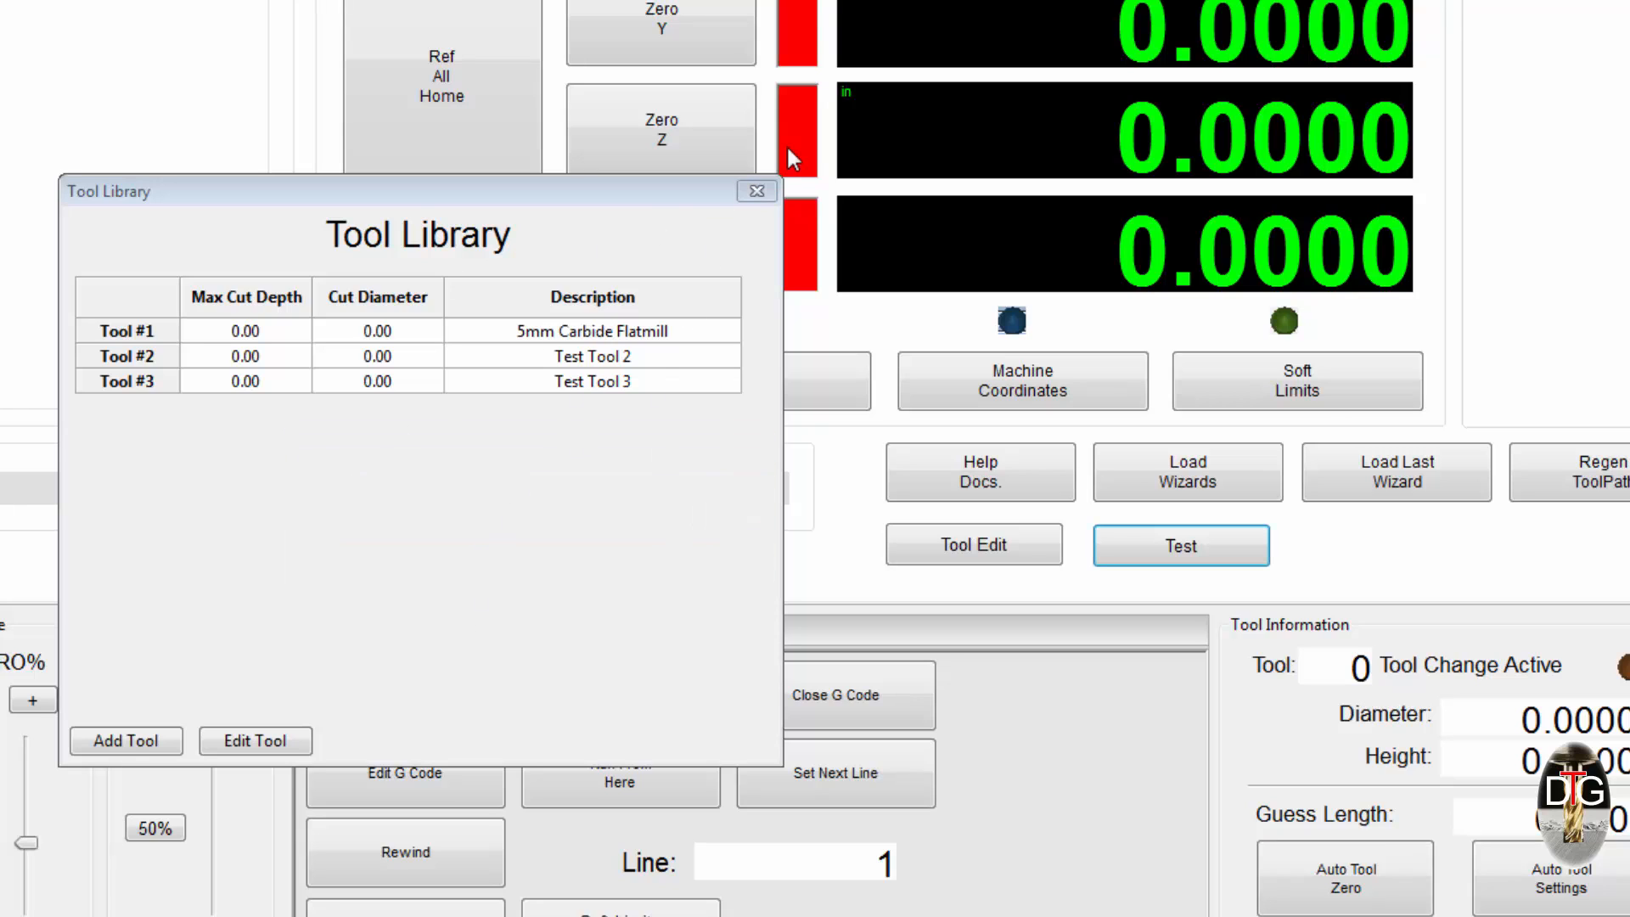
{"action": "left_click", "coordinate": [755, 192]}
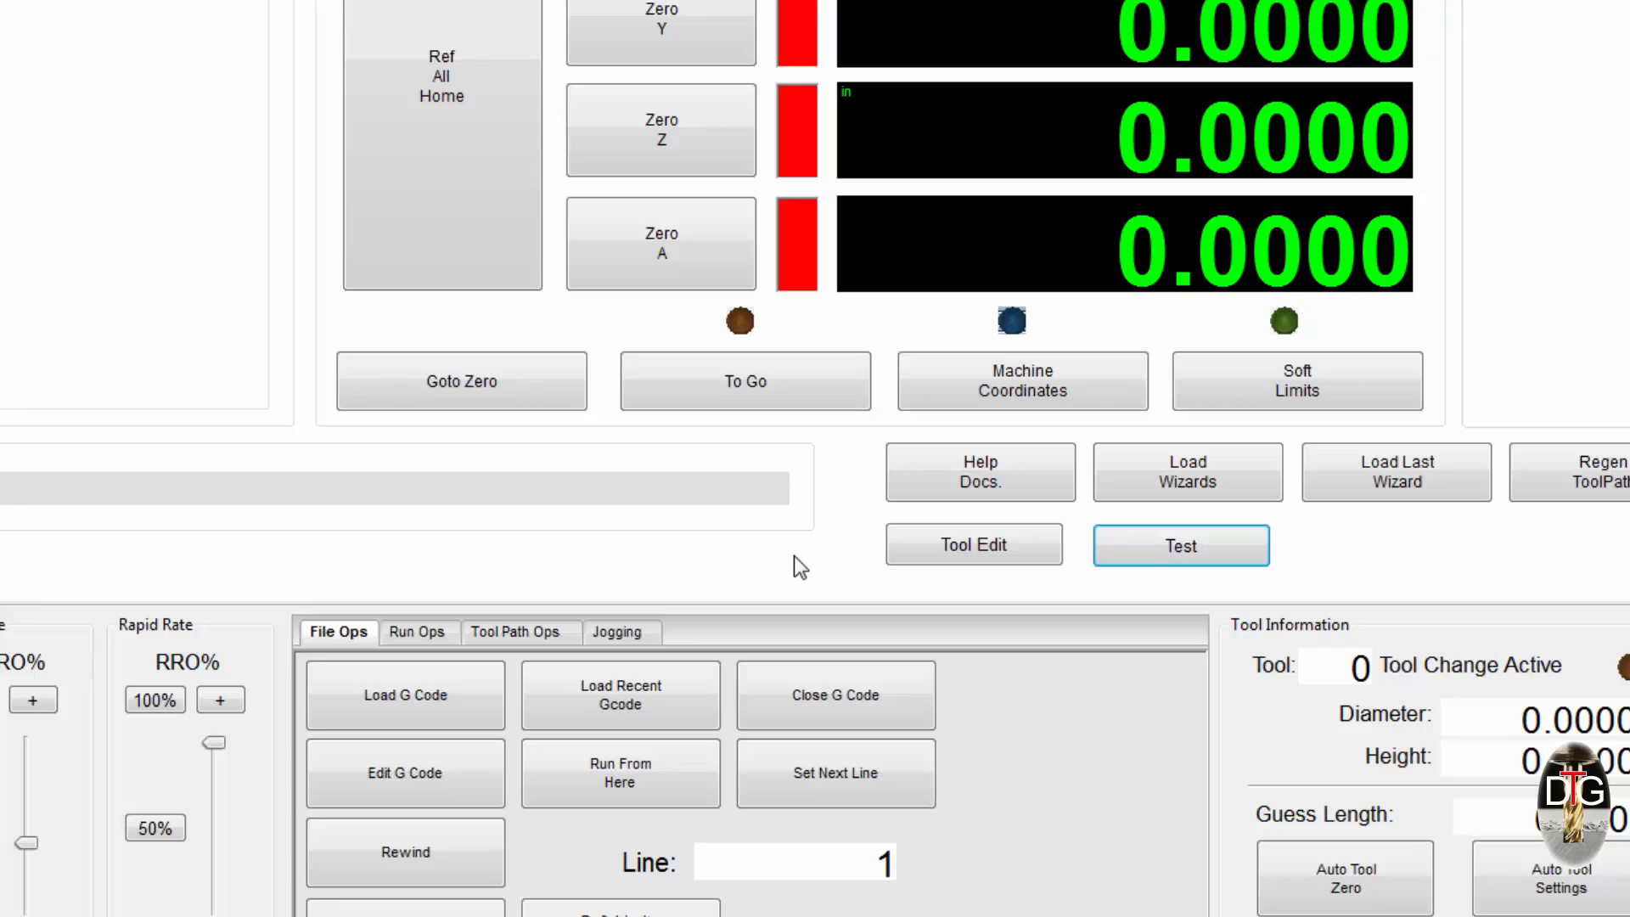